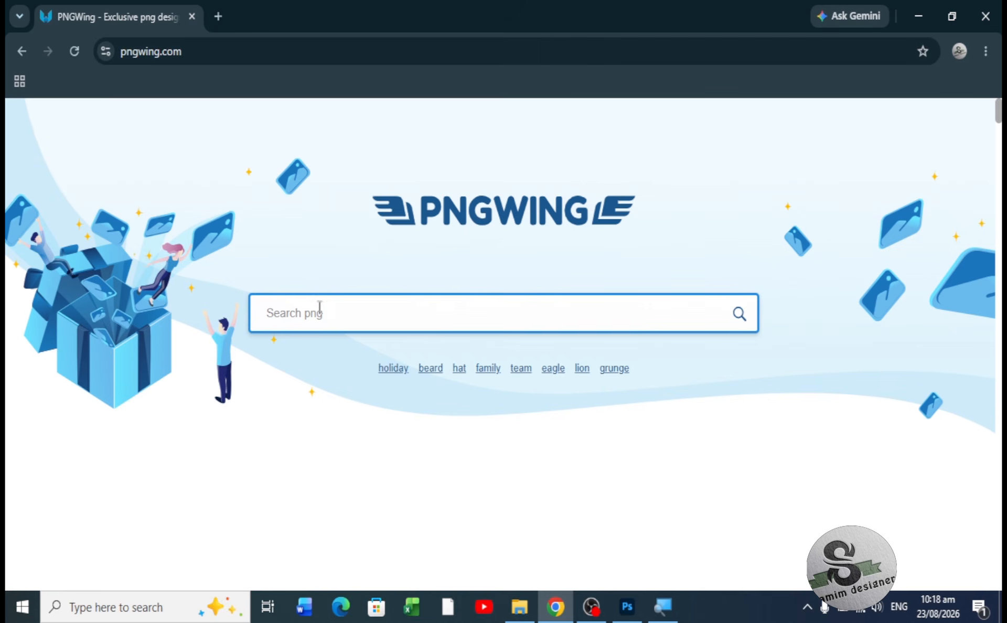
- Search PNGWing for 'wedding flowers' and open the pink rose frame image in a new tab
{"action": "left_click", "coordinate": [323, 315]}
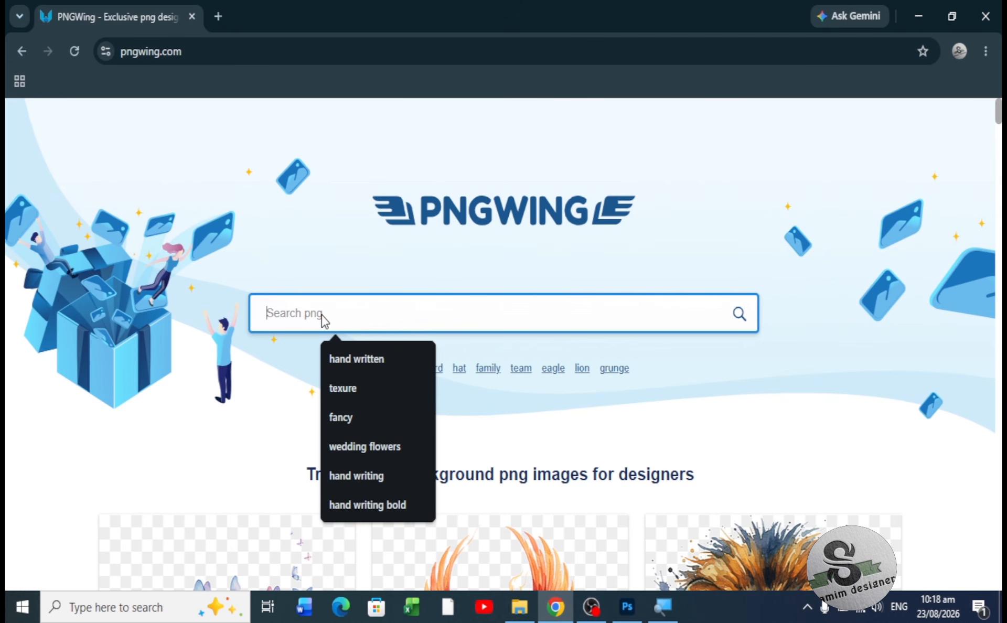
{"action": "left_click", "coordinate": [373, 446]}
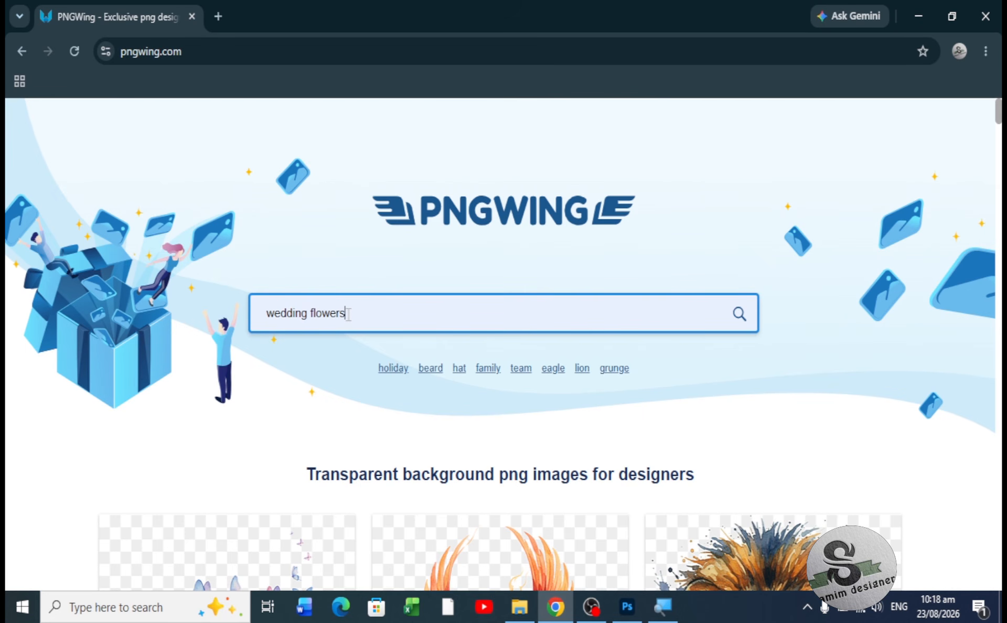
{"action": "left_click", "coordinate": [739, 314]}
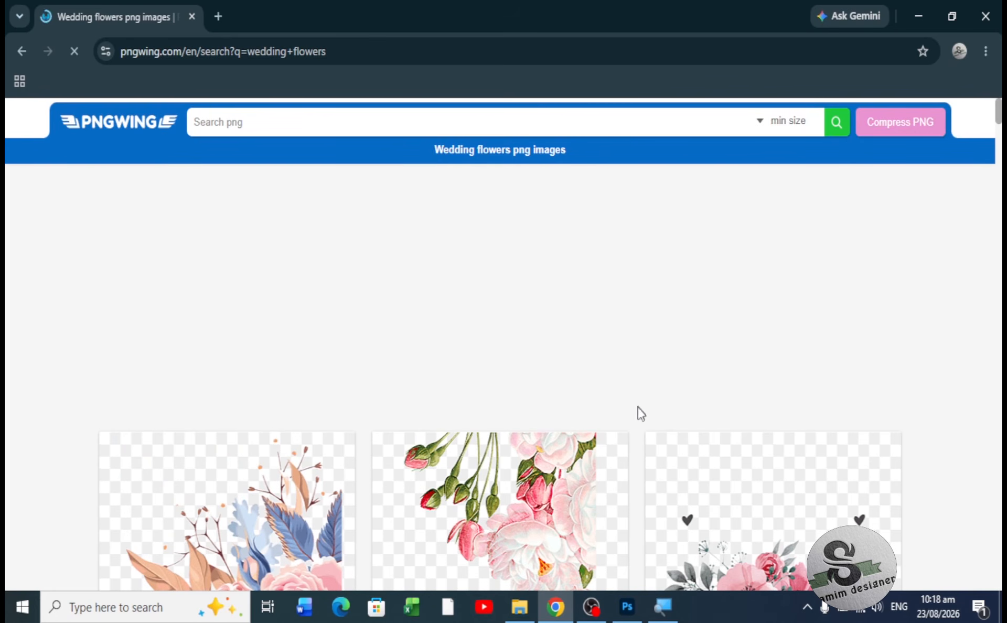
{"action": "scroll", "coordinate": [641, 411], "scroll_direction": "down", "scroll_amount": 6}
{"action": "scroll", "coordinate": [641, 411], "scroll_direction": "down", "scroll_amount": 10}
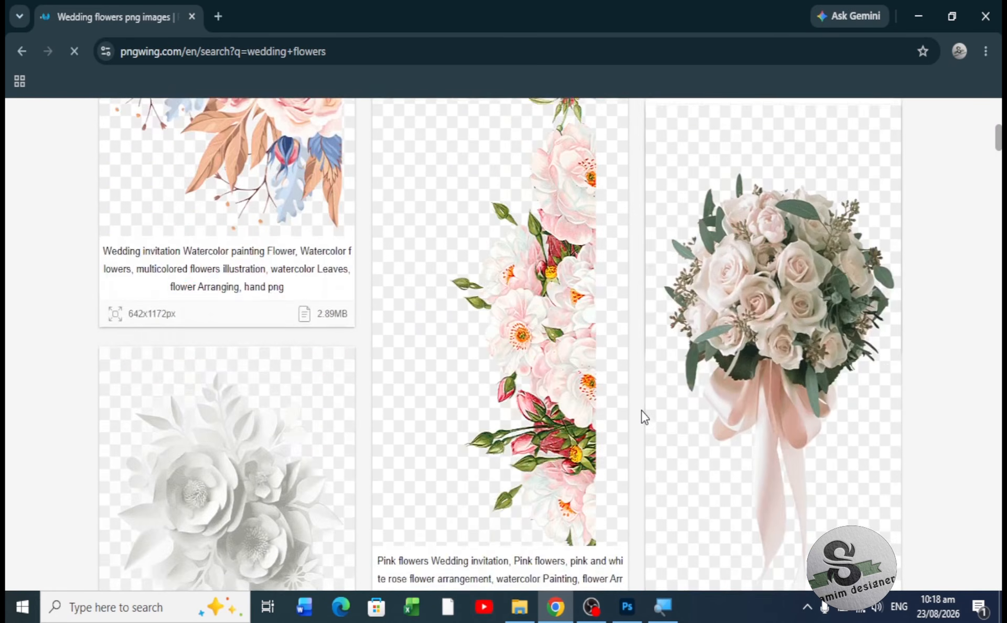
{"action": "scroll", "coordinate": [641, 411], "scroll_direction": "down", "scroll_amount": 1}
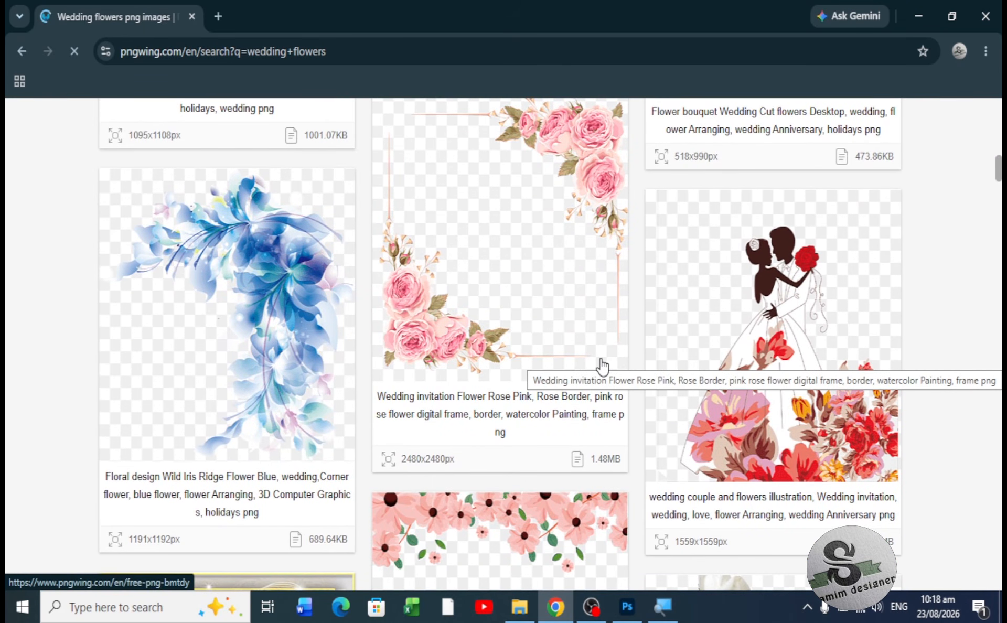
{"action": "left_click", "coordinate": [551, 283]}
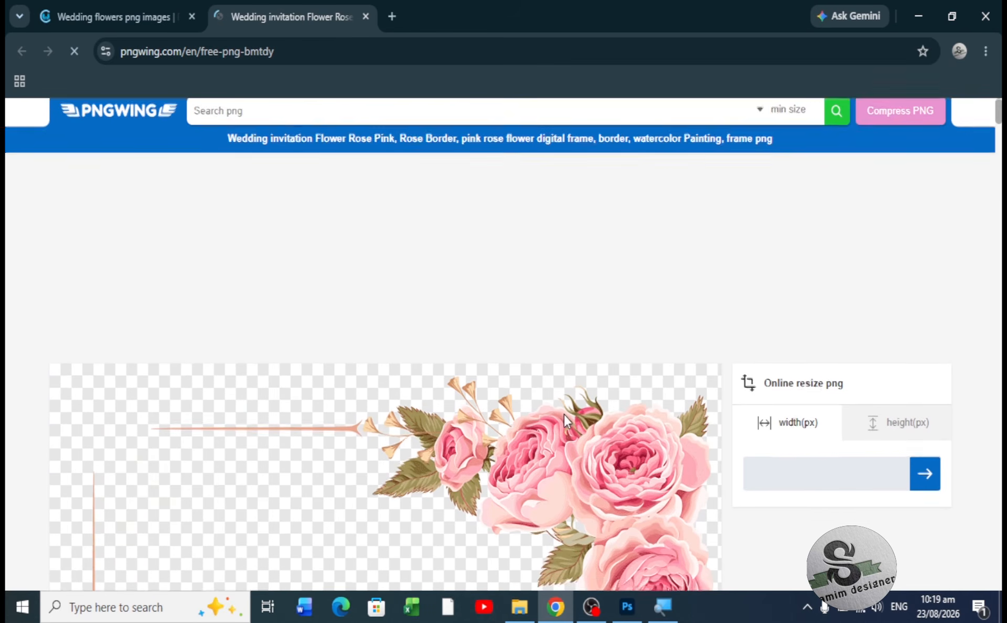
- Open the Paper Flower Rose Pink border page from the related PNG images
{"action": "scroll", "coordinate": [565, 415], "scroll_direction": "down", "scroll_amount": 15}
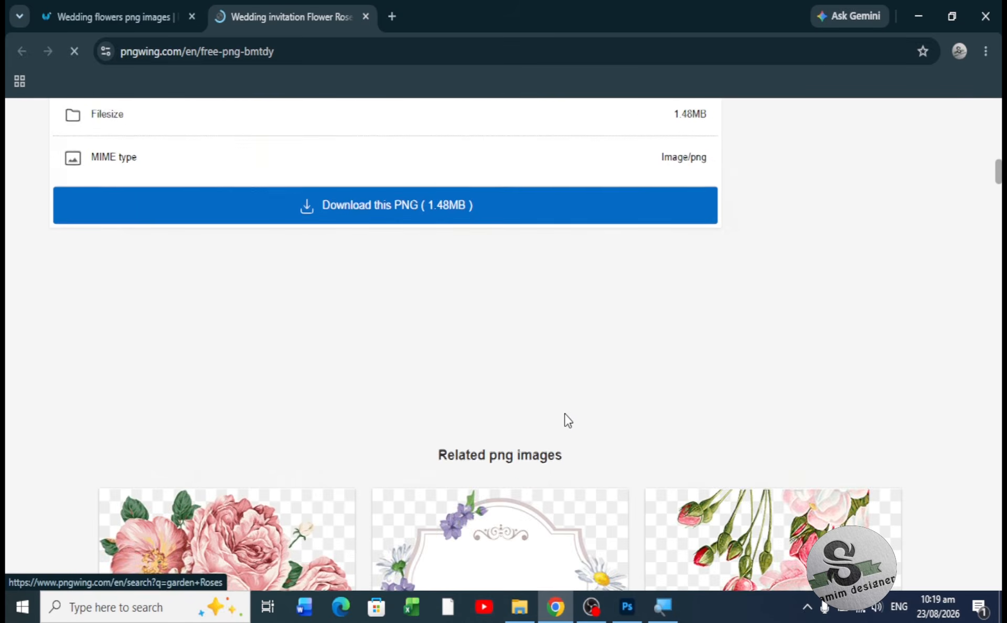
{"action": "scroll", "coordinate": [567, 421], "scroll_direction": "down", "scroll_amount": 20}
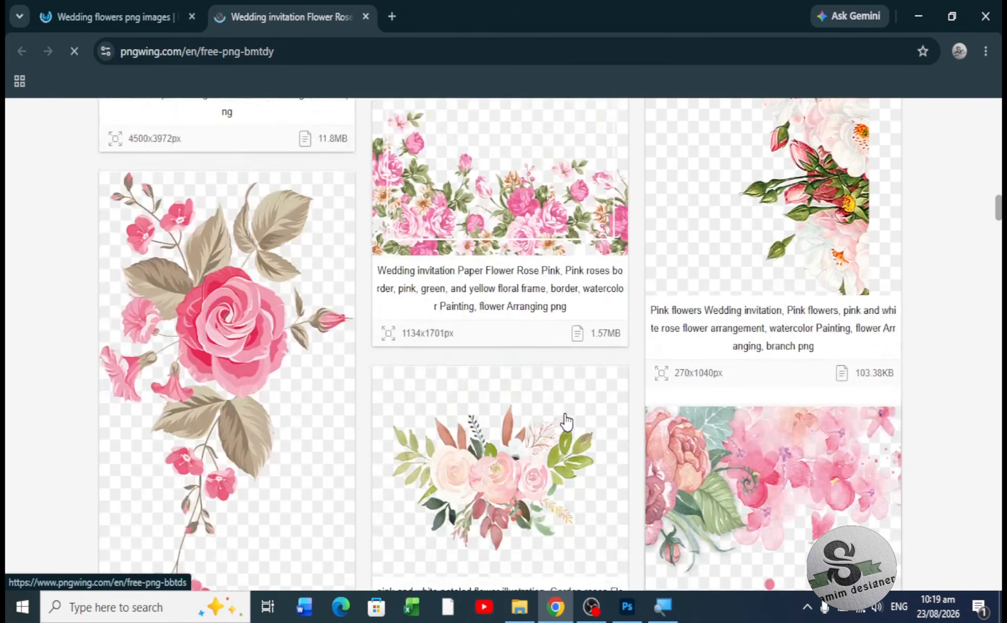
{"action": "scroll", "coordinate": [567, 421], "scroll_direction": "down", "scroll_amount": 2}
{"action": "scroll", "coordinate": [567, 421], "scroll_direction": "up", "scroll_amount": 6}
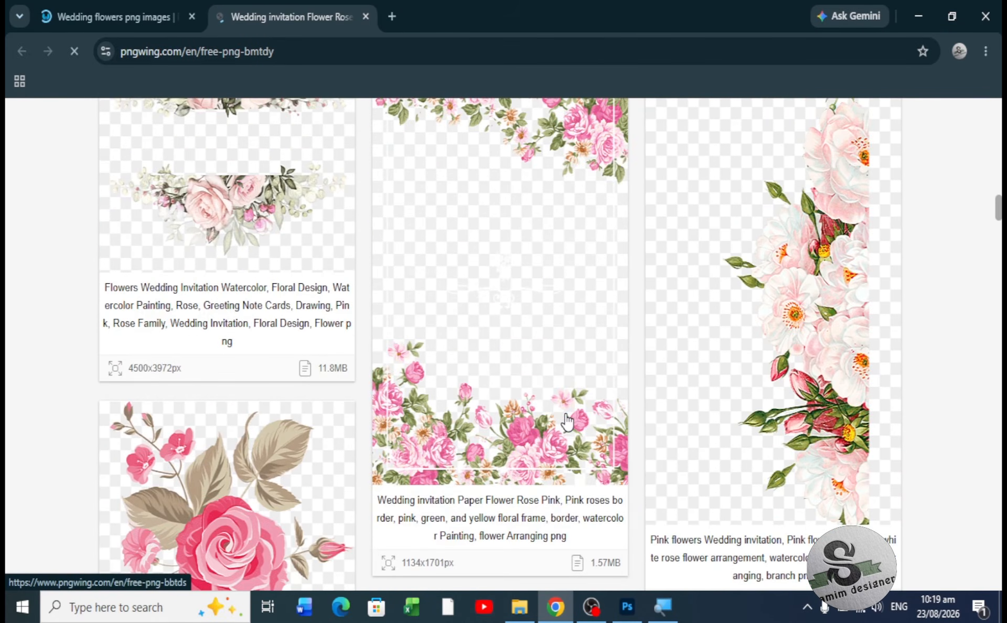
{"action": "scroll", "coordinate": [567, 421], "scroll_direction": "up", "scroll_amount": 3}
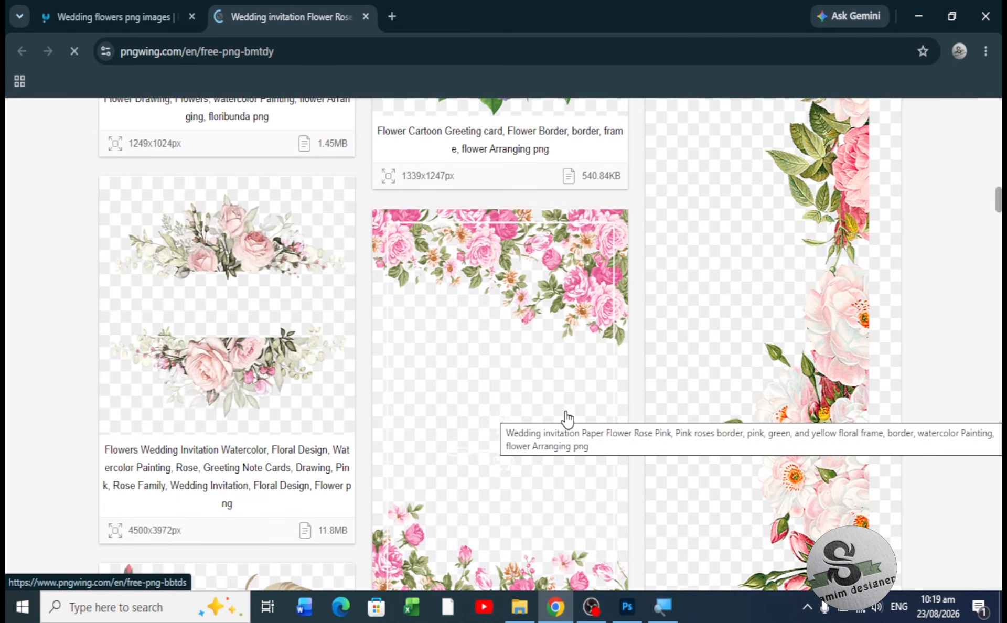
{"action": "left_click", "coordinate": [566, 420]}
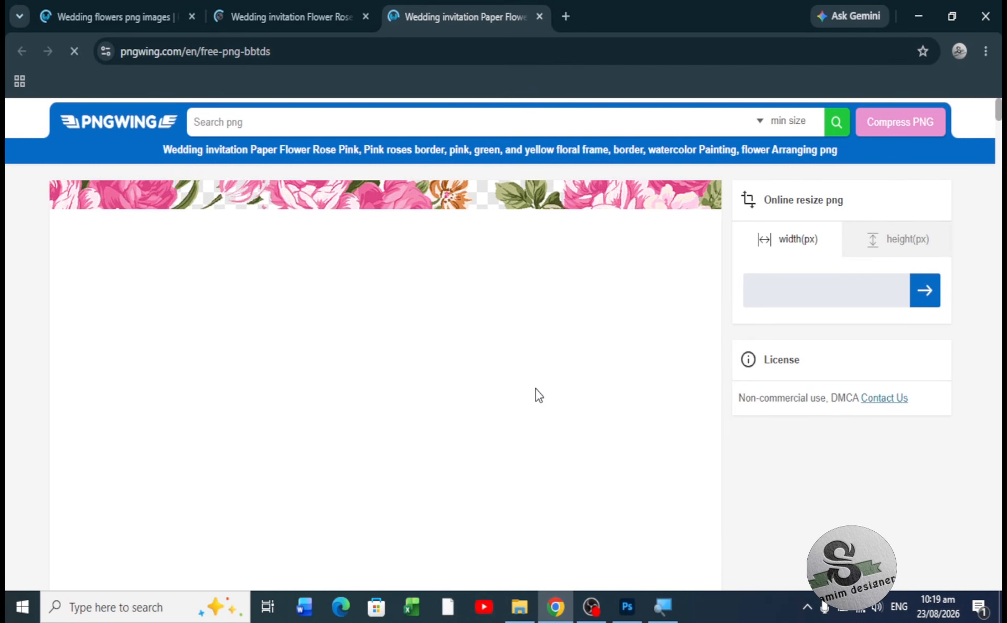
- Open the Beautiful flower borders page and view its 3543x5315px PNG info
{"action": "scroll", "coordinate": [546, 414], "scroll_direction": "down", "scroll_amount": 5}
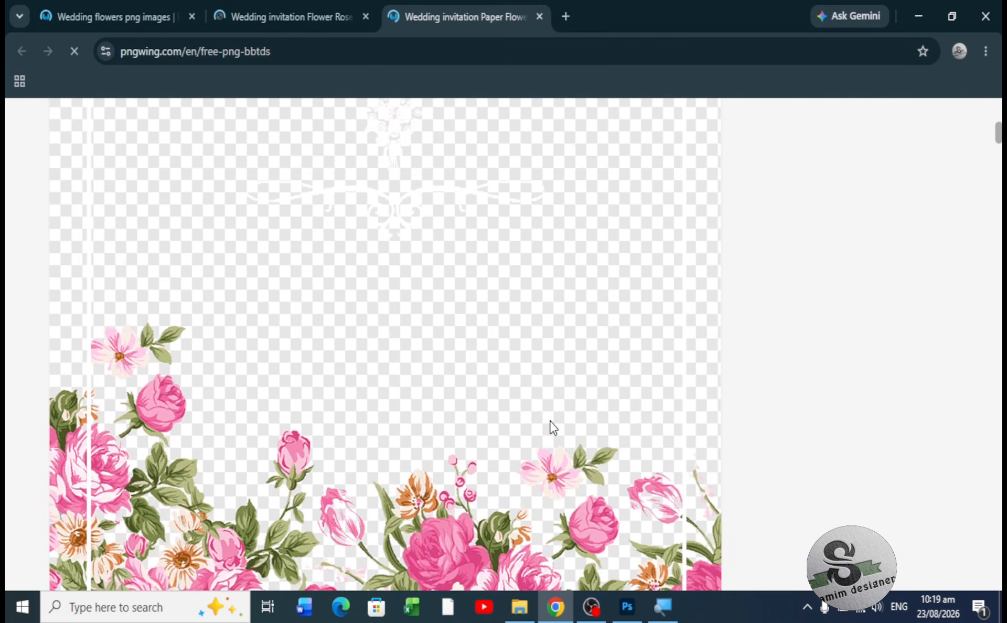
{"action": "scroll", "coordinate": [554, 427], "scroll_direction": "down", "scroll_amount": 6}
{"action": "scroll", "coordinate": [554, 425], "scroll_direction": "down", "scroll_amount": 6}
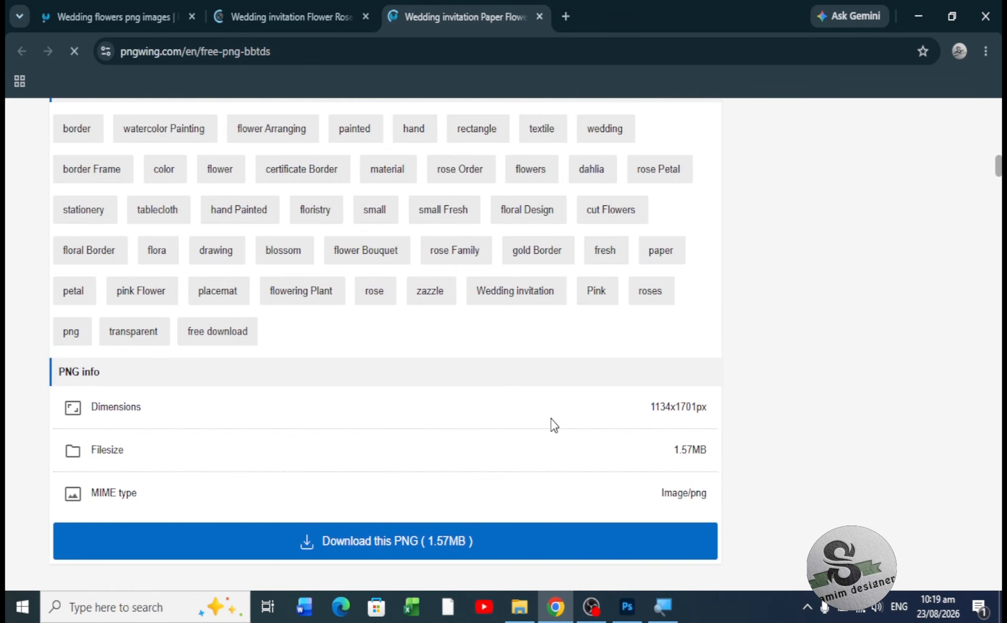
{"action": "scroll", "coordinate": [551, 419], "scroll_direction": "down", "scroll_amount": 6}
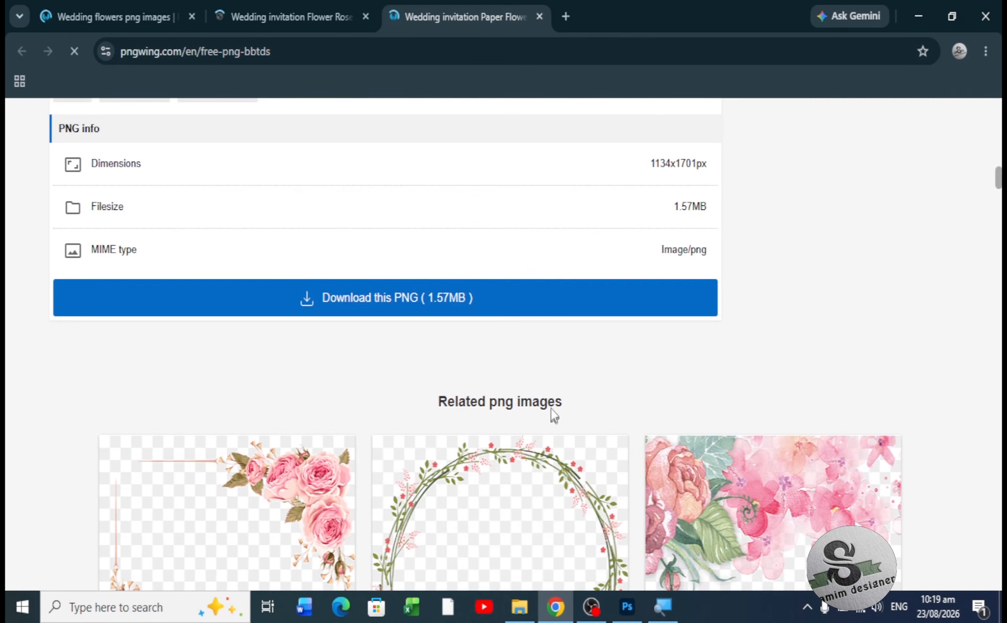
{"action": "scroll", "coordinate": [518, 414], "scroll_direction": "down", "scroll_amount": 6}
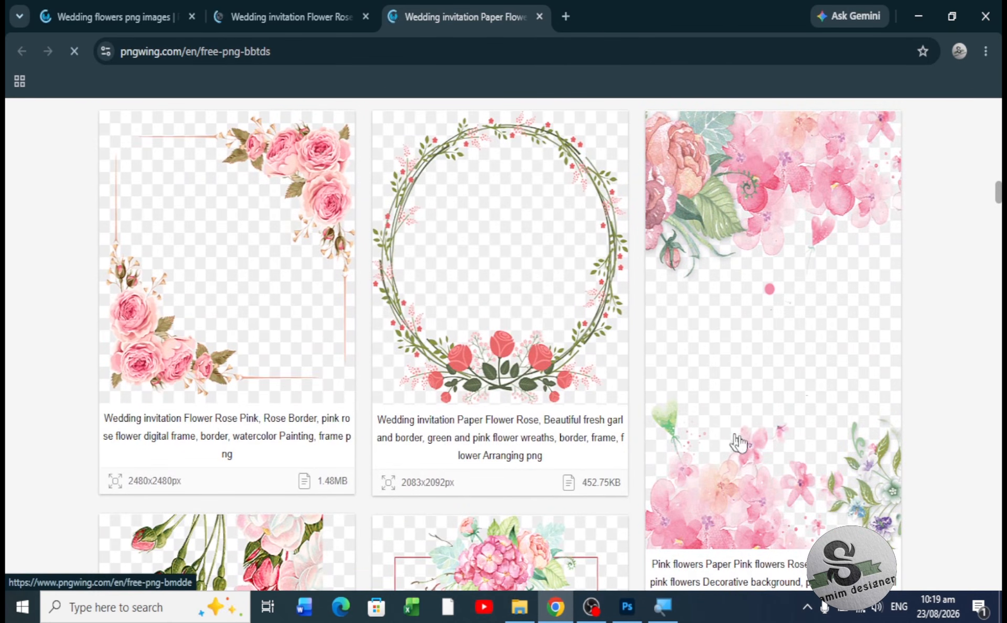
{"action": "scroll", "coordinate": [647, 410], "scroll_direction": "down", "scroll_amount": 8}
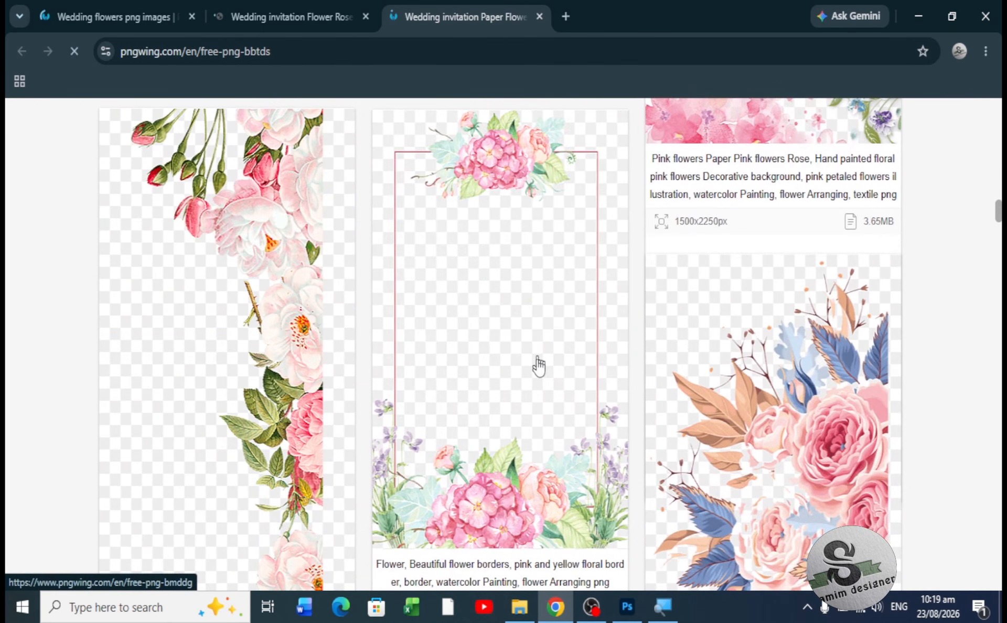
{"action": "left_click", "coordinate": [558, 392]}
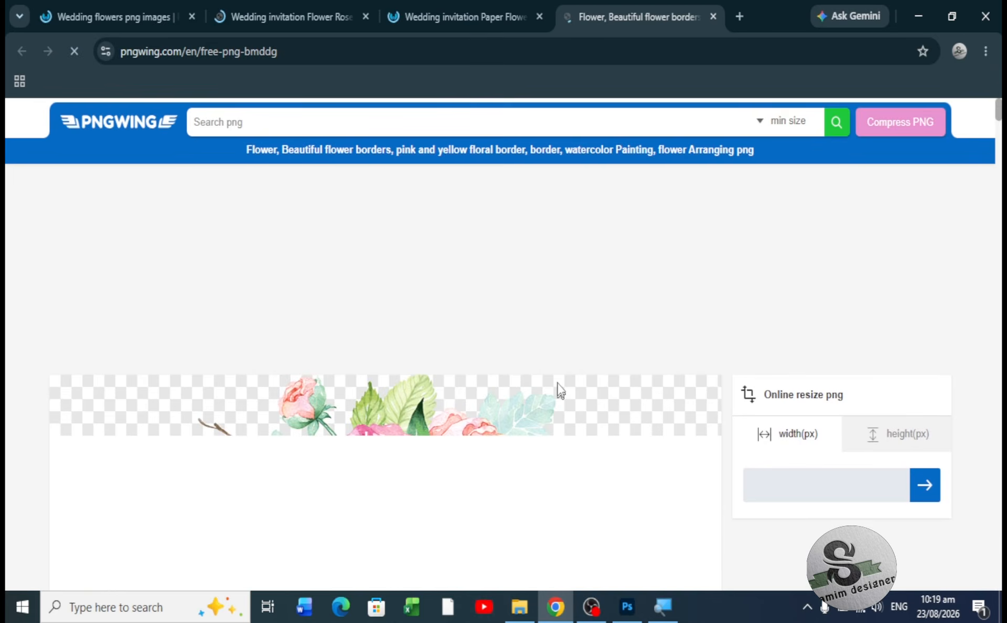
{"action": "scroll", "coordinate": [468, 404], "scroll_direction": "down", "scroll_amount": 12}
{"action": "scroll", "coordinate": [485, 457], "scroll_direction": "down", "scroll_amount": 18}
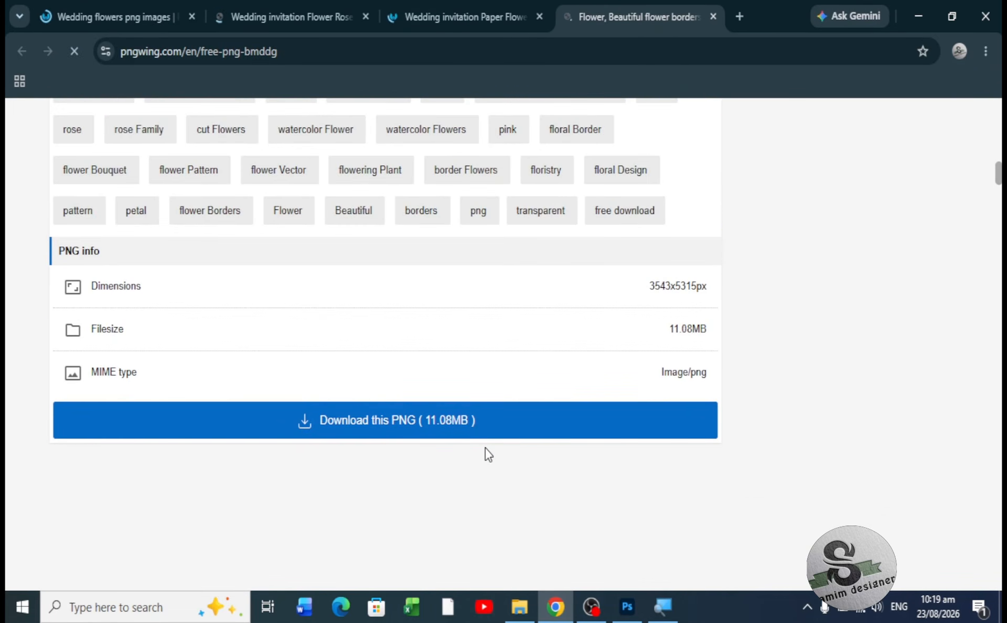
- Download the flower border PNG by solving the 4-u-y-L captcha, then return to the wedding flowers results
{"action": "left_click", "coordinate": [448, 415]}
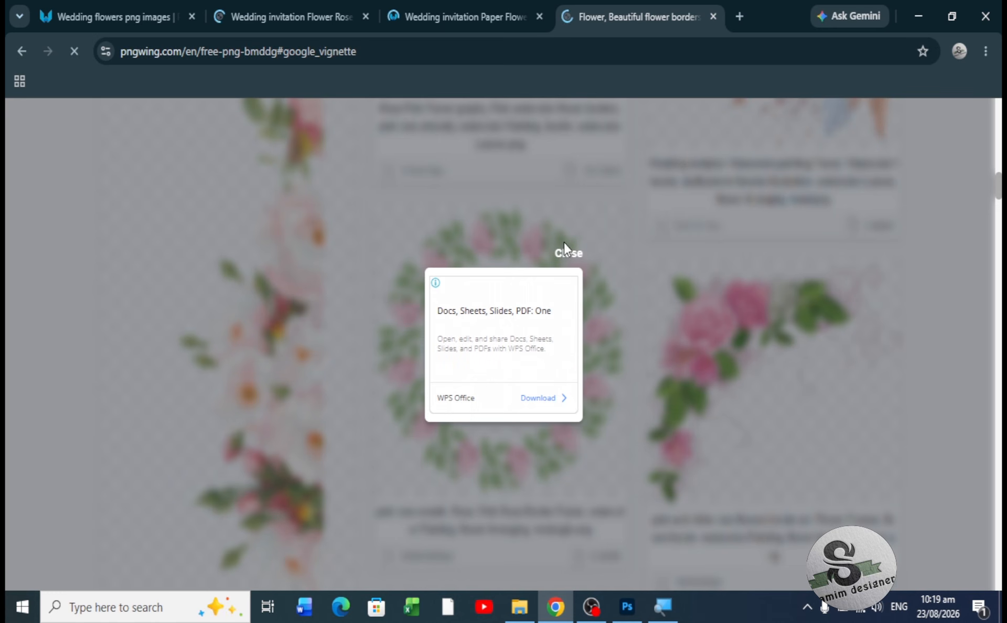
{"action": "left_click", "coordinate": [569, 256]}
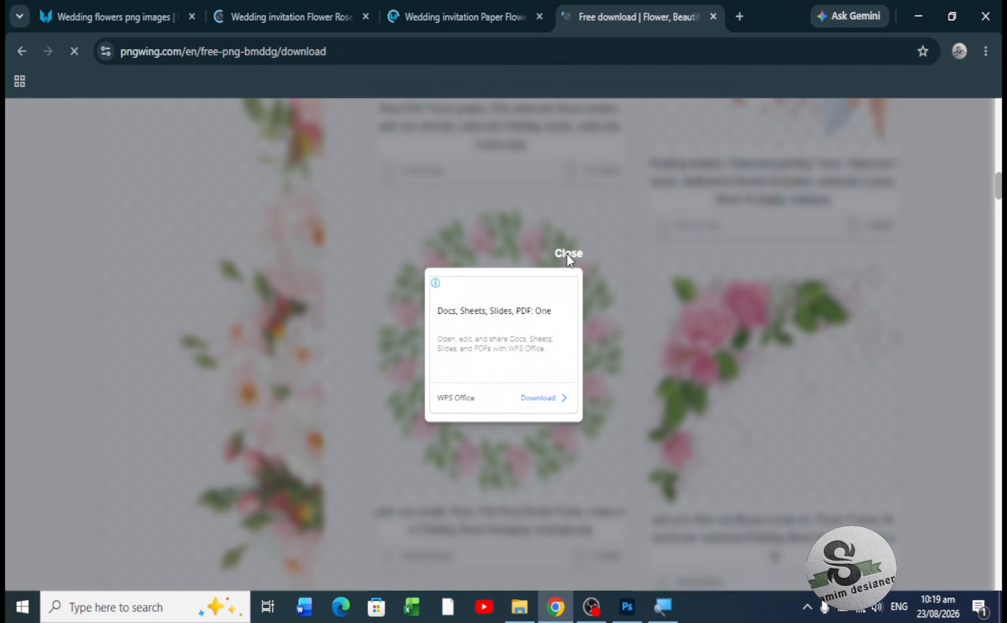
{"action": "scroll", "coordinate": [621, 461], "scroll_direction": "down", "scroll_amount": 5}
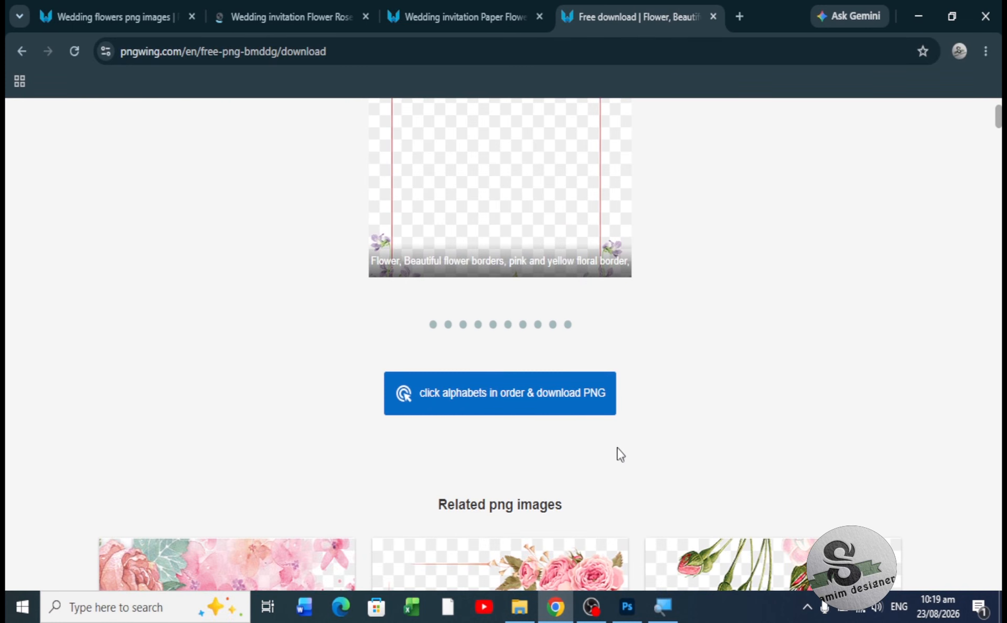
{"action": "left_click", "coordinate": [562, 399]}
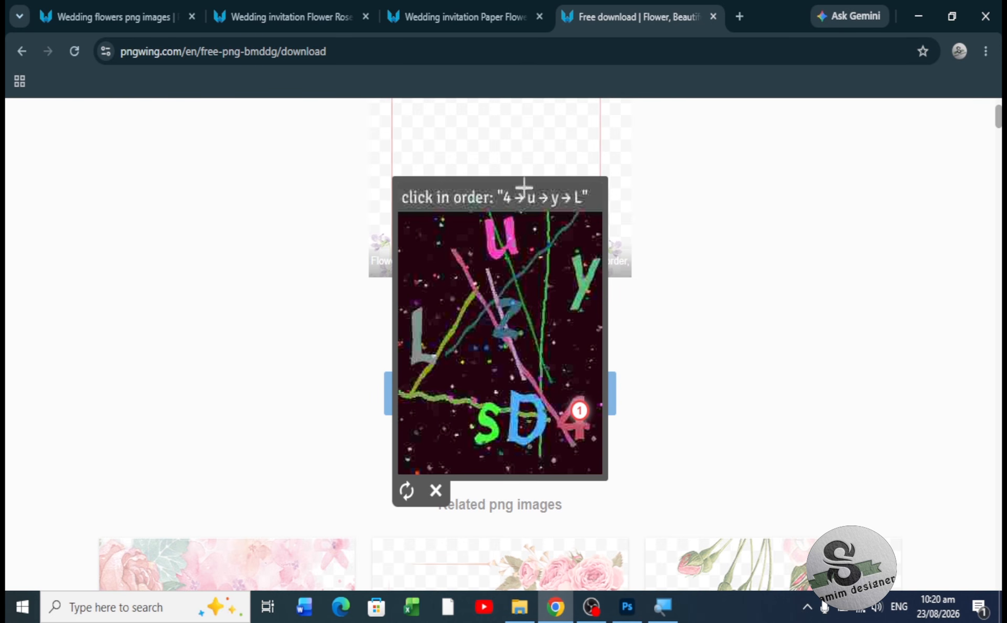
{"action": "left_click", "coordinate": [508, 235]}
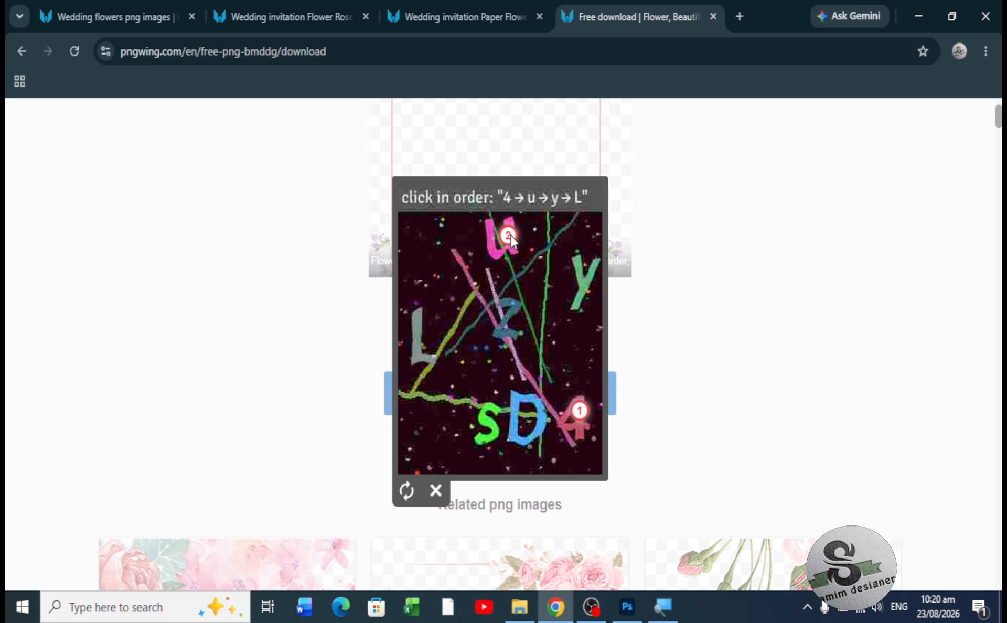
{"action": "left_click", "coordinate": [585, 284]}
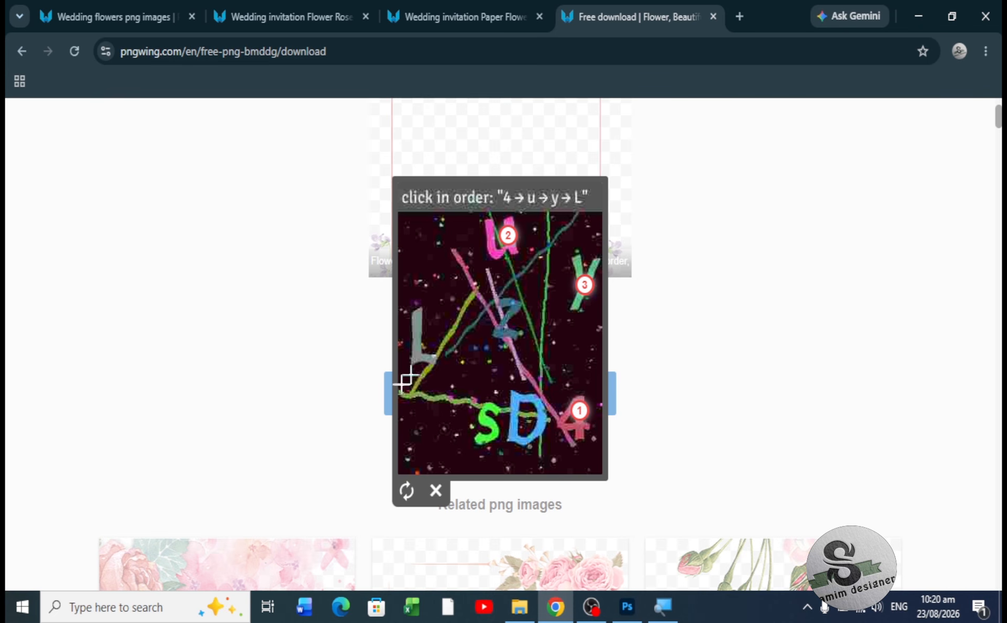
{"action": "left_click", "coordinate": [418, 338]}
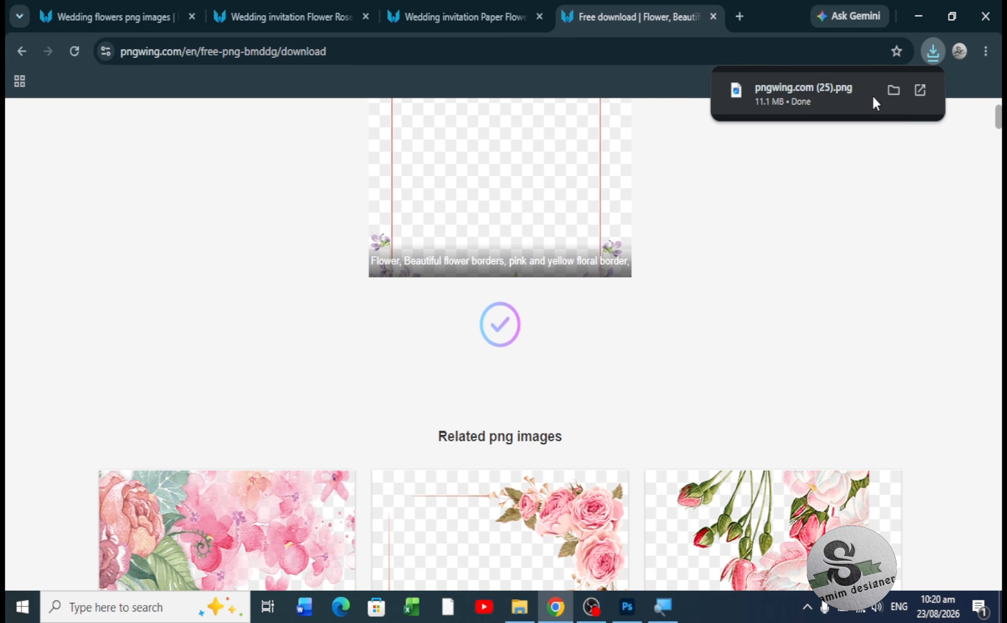
{"action": "left_click", "coordinate": [146, 17]}
{"action": "scroll", "coordinate": [470, 273], "scroll_direction": "up", "scroll_amount": 1}
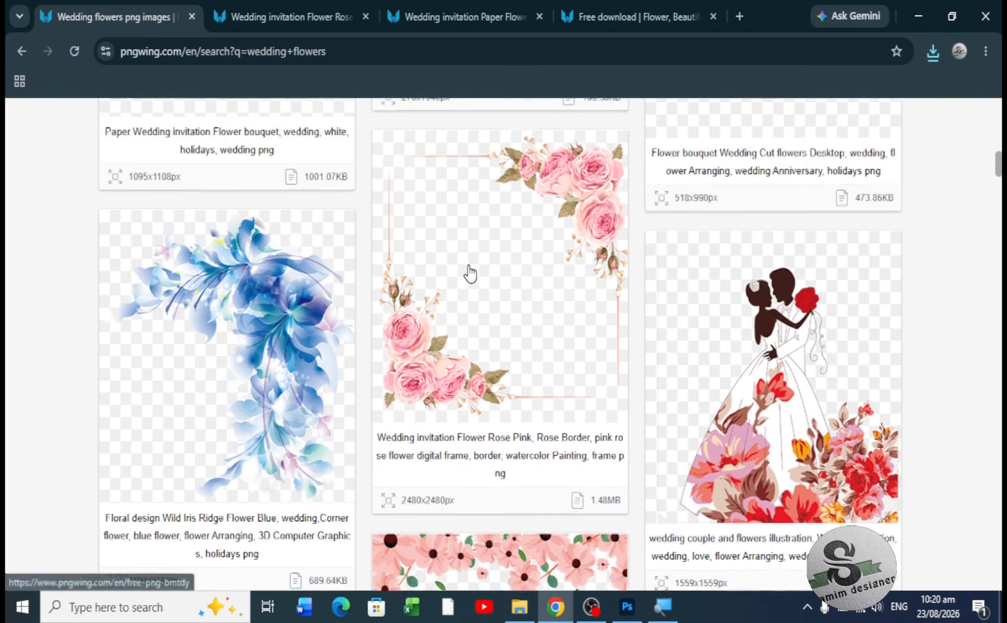
- Search for bismillah images and download the Quran Basmala calligraphy PNG
{"action": "scroll", "coordinate": [470, 273], "scroll_direction": "up", "scroll_amount": 10}
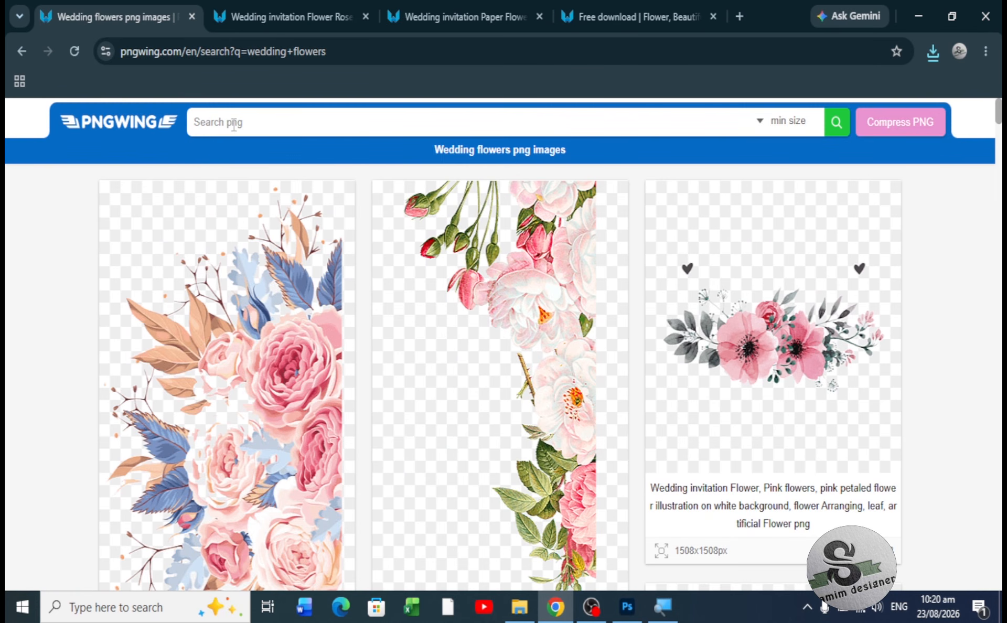
{"action": "type", "text": "bismillah"}
{"action": "key", "text": "Return"}
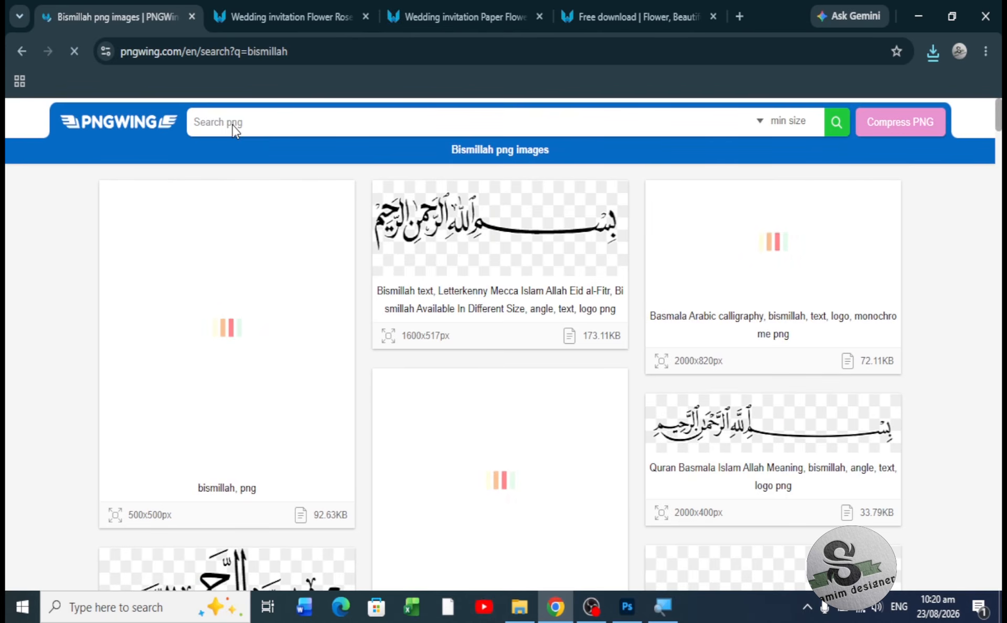
{"action": "scroll", "coordinate": [643, 450], "scroll_direction": "down", "scroll_amount": 5}
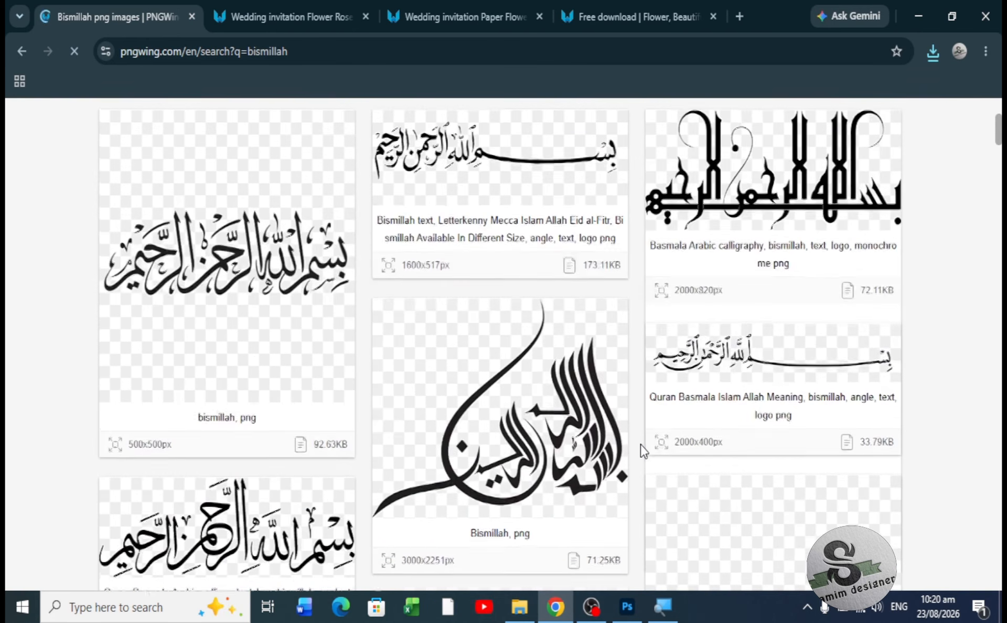
{"action": "scroll", "coordinate": [643, 450], "scroll_direction": "down", "scroll_amount": 5}
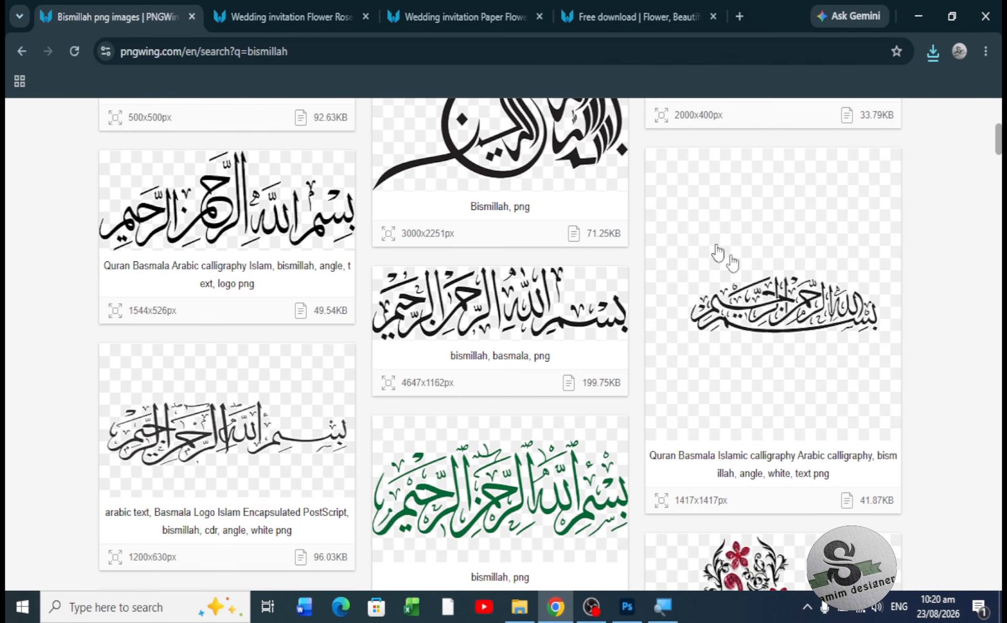
{"action": "left_click", "coordinate": [780, 321]}
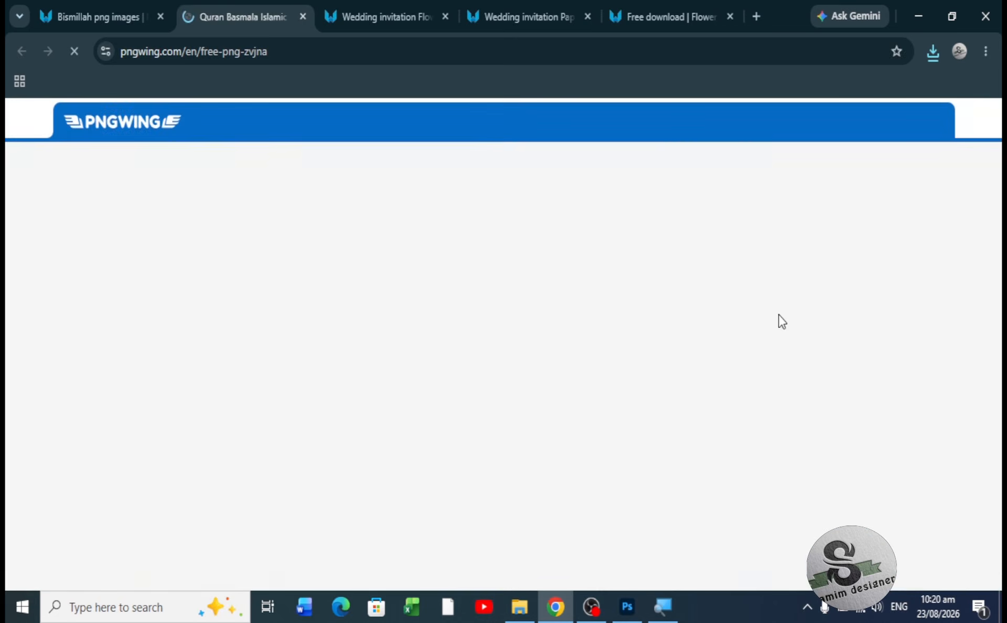
{"action": "scroll", "coordinate": [621, 389], "scroll_direction": "down", "scroll_amount": 10}
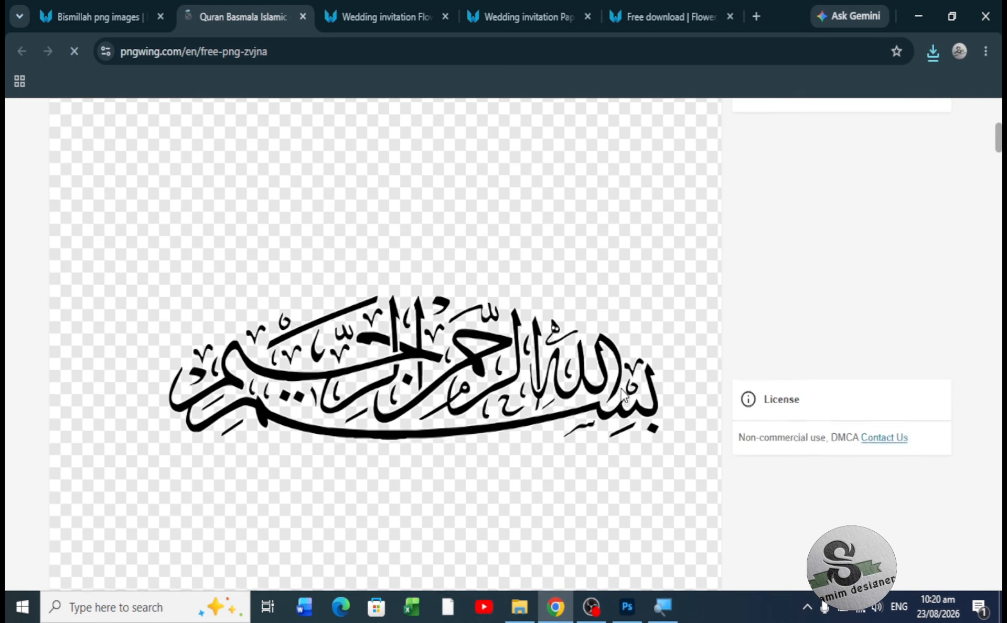
{"action": "scroll", "coordinate": [621, 389], "scroll_direction": "down", "scroll_amount": 4}
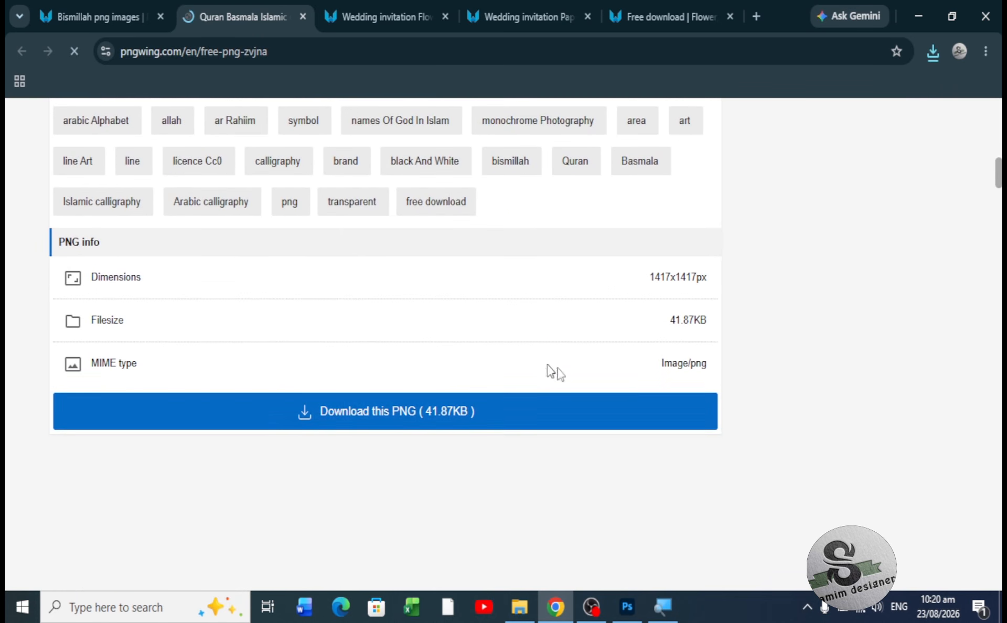
{"action": "left_click", "coordinate": [472, 415]}
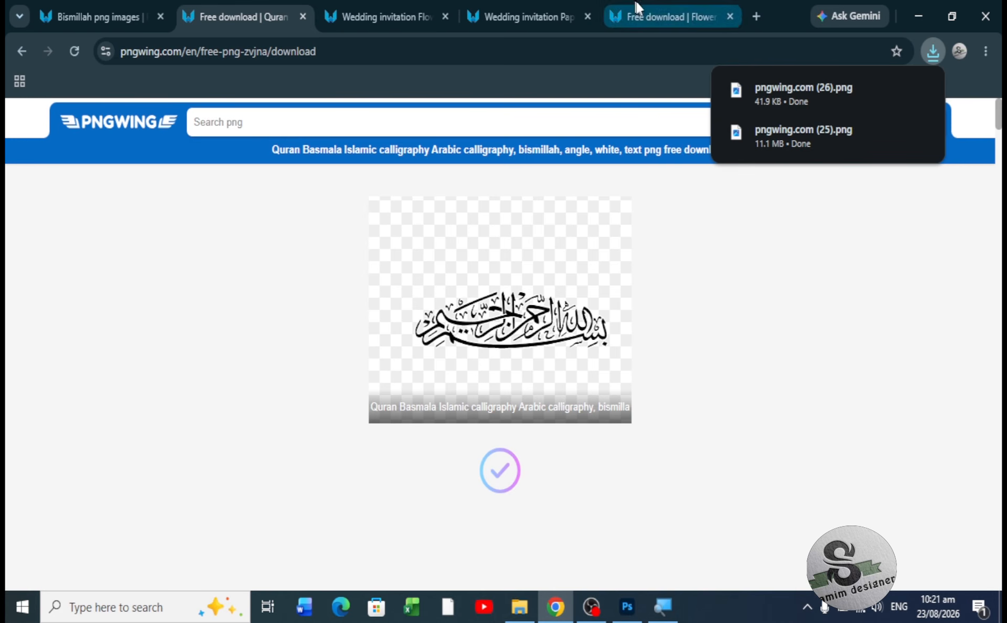
- Close the two flower image tabs and open a fresh browser tab
{"action": "left_click", "coordinate": [731, 15]}
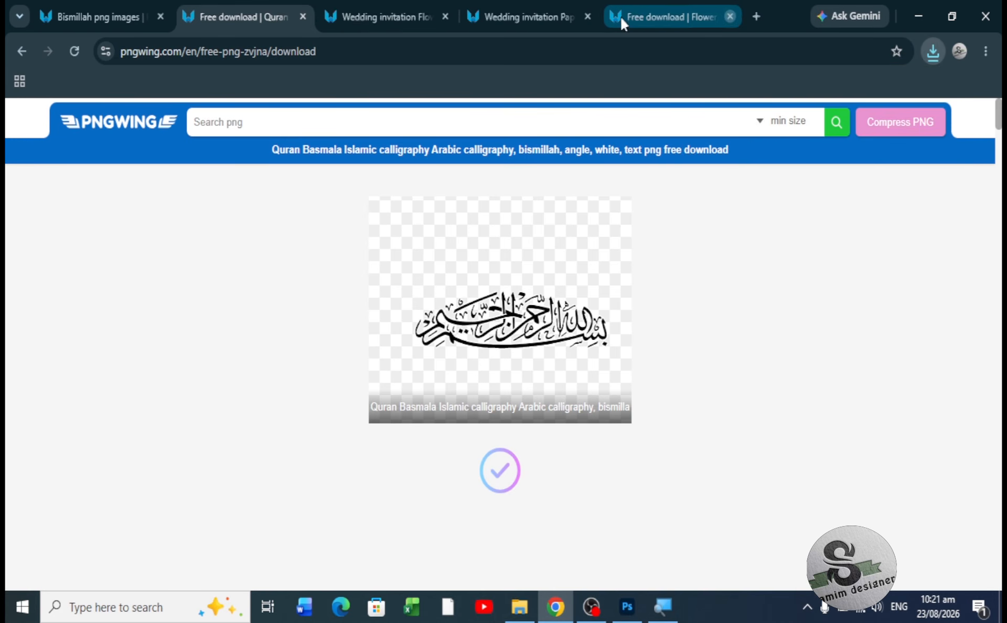
{"action": "left_click", "coordinate": [713, 16]}
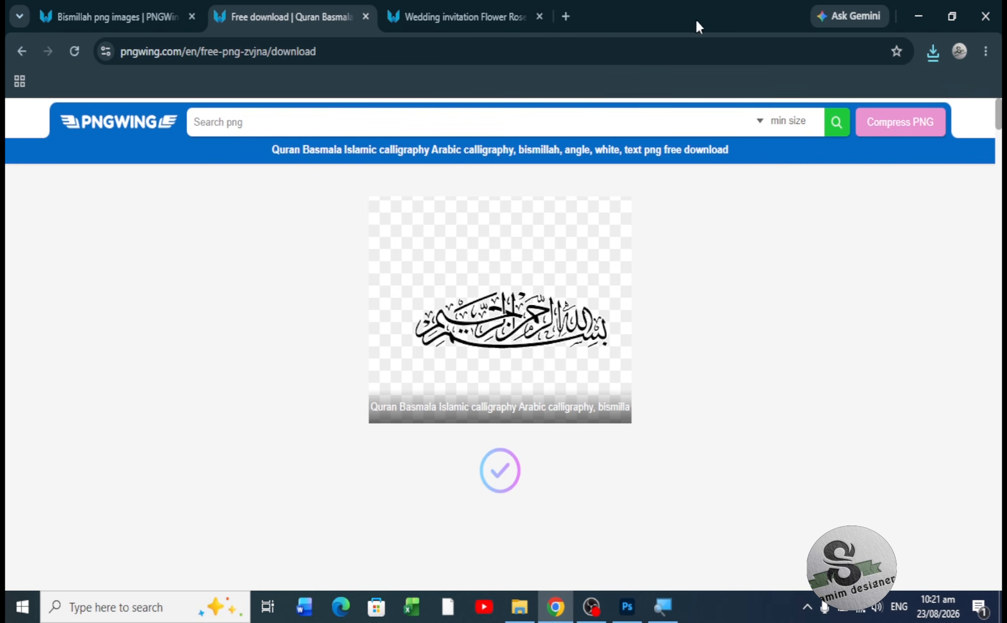
{"action": "left_click", "coordinate": [563, 15]}
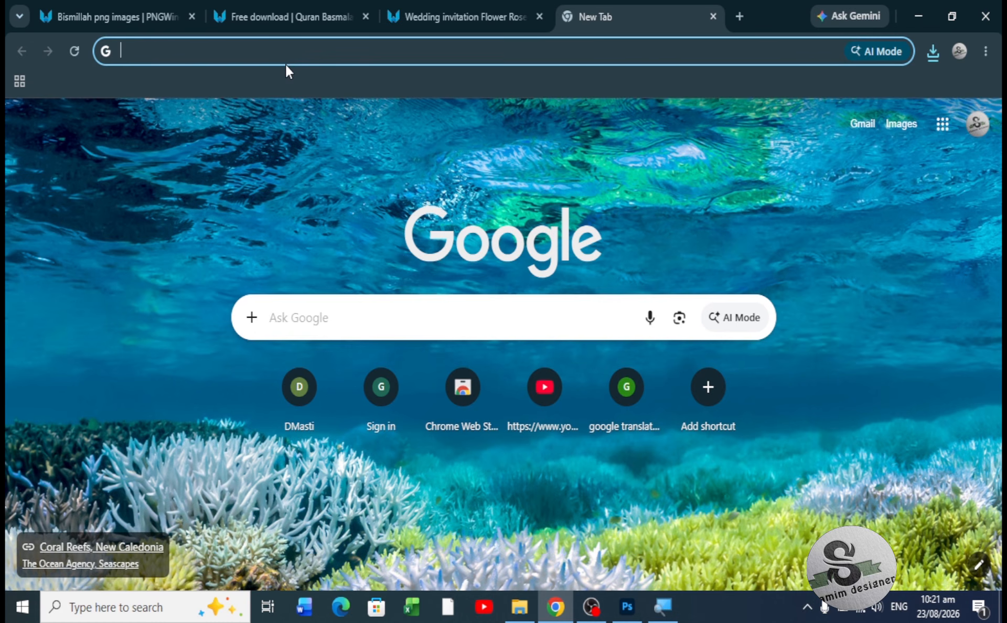
- Go to FontSpace and search for 'bridal' fonts
{"action": "type", "text": "fontspace.com"}
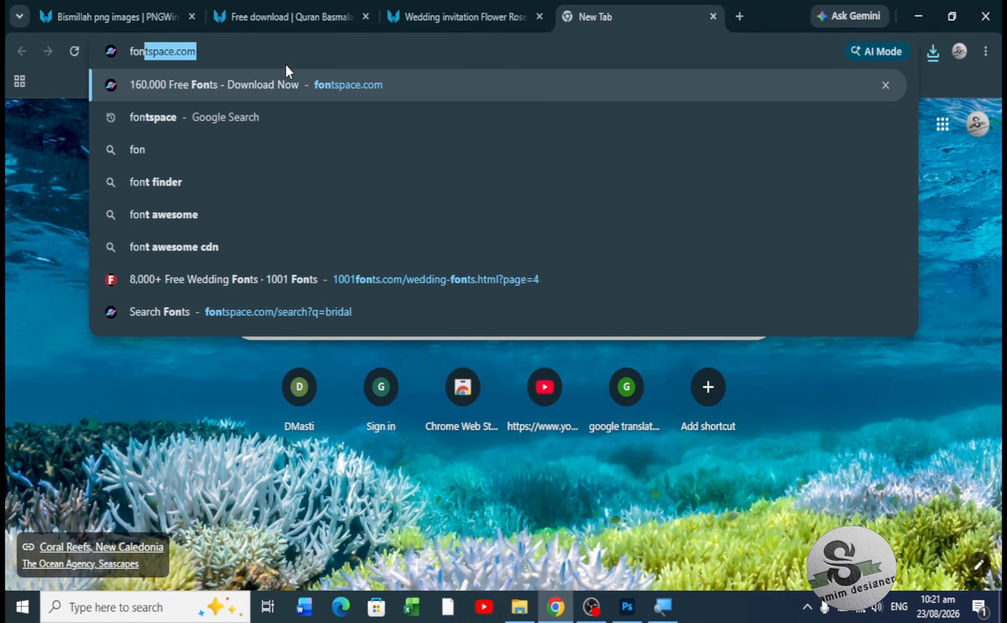
{"action": "key", "text": "Return"}
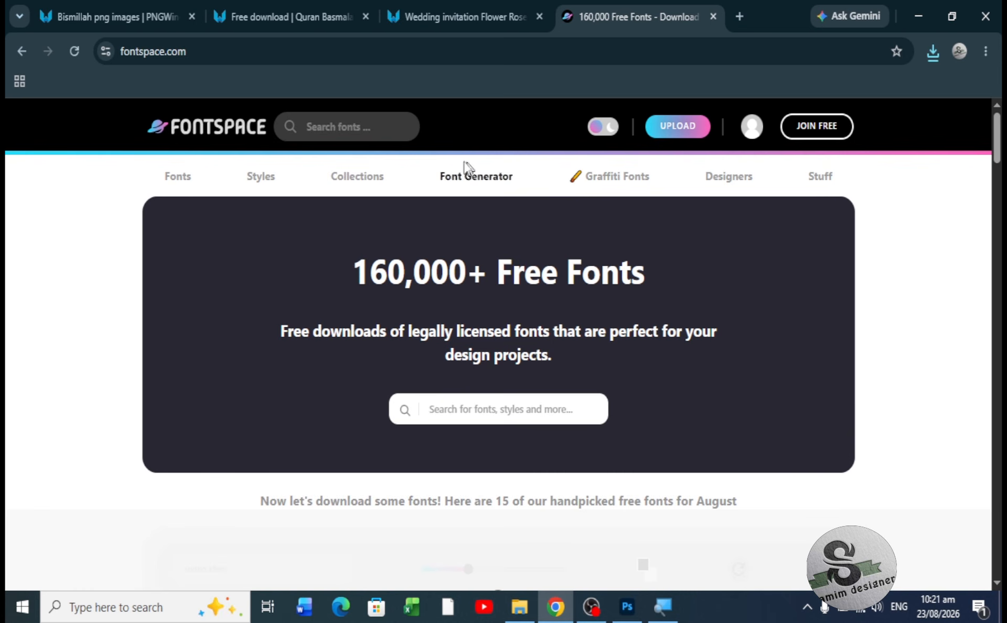
{"action": "left_click", "coordinate": [341, 128]}
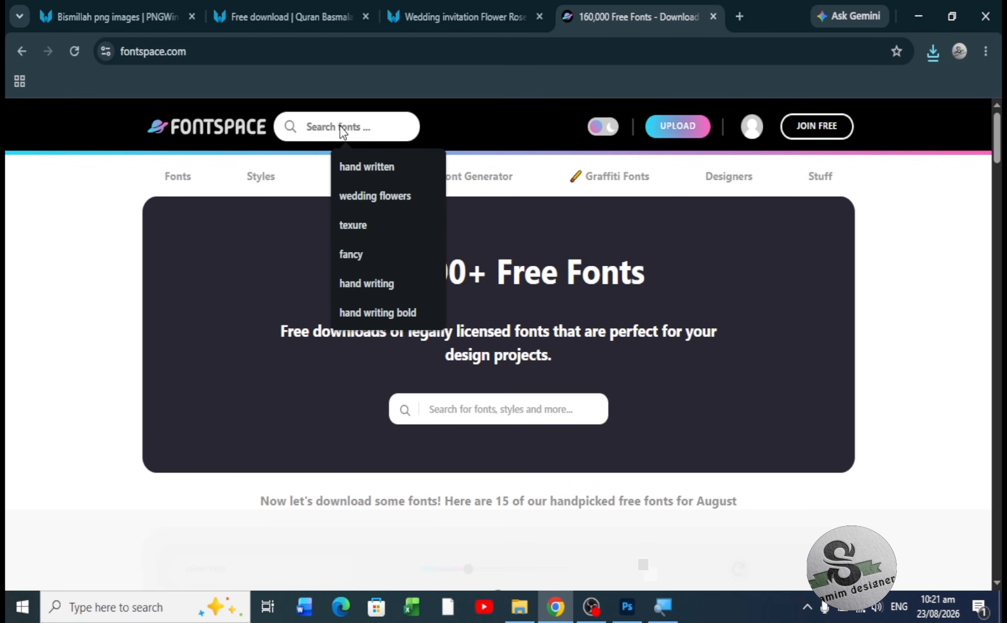
{"action": "type", "text": "r"}
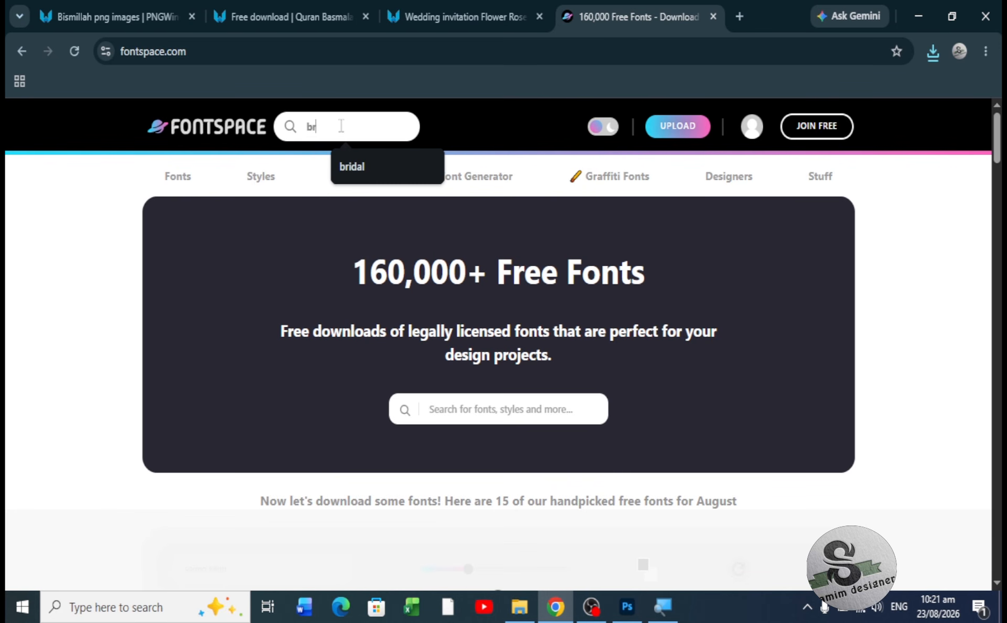
{"action": "type", "text": "idal"}
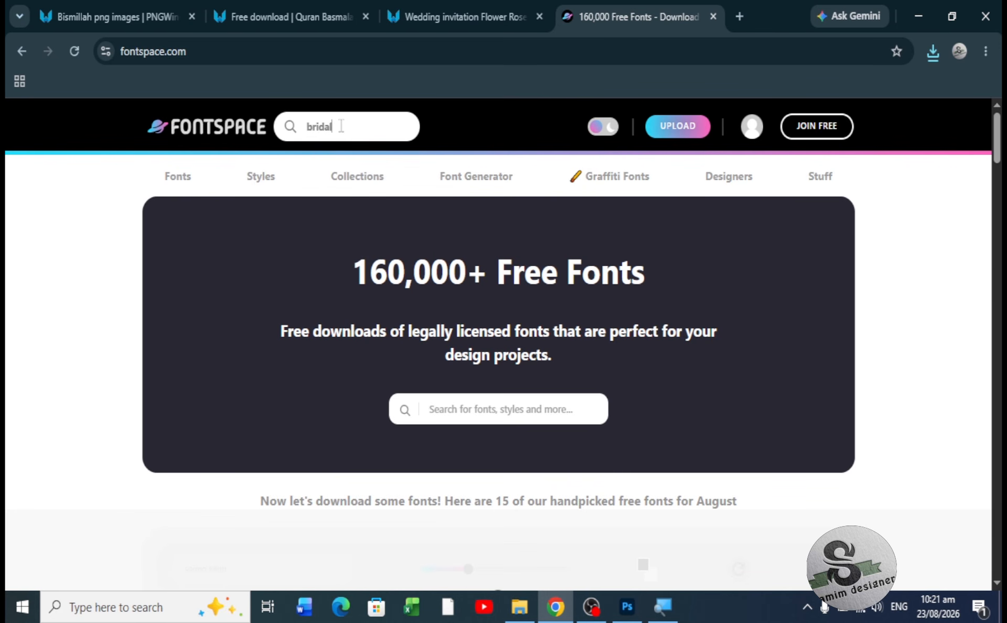
{"action": "key", "text": "Return"}
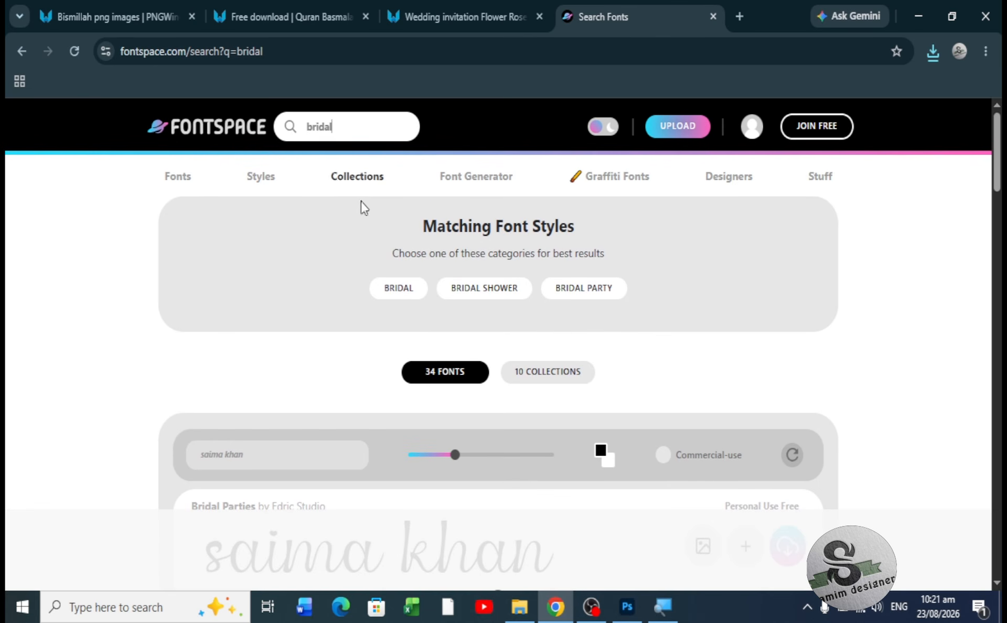
- Edit the preview sample text, browse the bridal results, and download the Big Price font
{"action": "scroll", "coordinate": [474, 386], "scroll_direction": "down", "scroll_amount": 1}
{"action": "scroll", "coordinate": [475, 387], "scroll_direction": "down", "scroll_amount": 5}
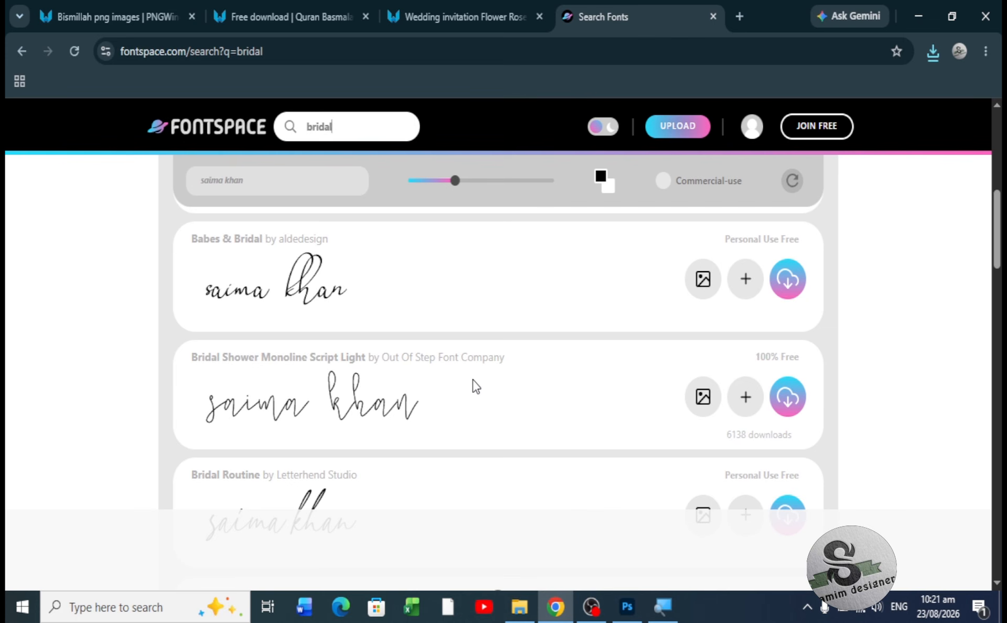
{"action": "scroll", "coordinate": [474, 380], "scroll_direction": "up", "scroll_amount": 6}
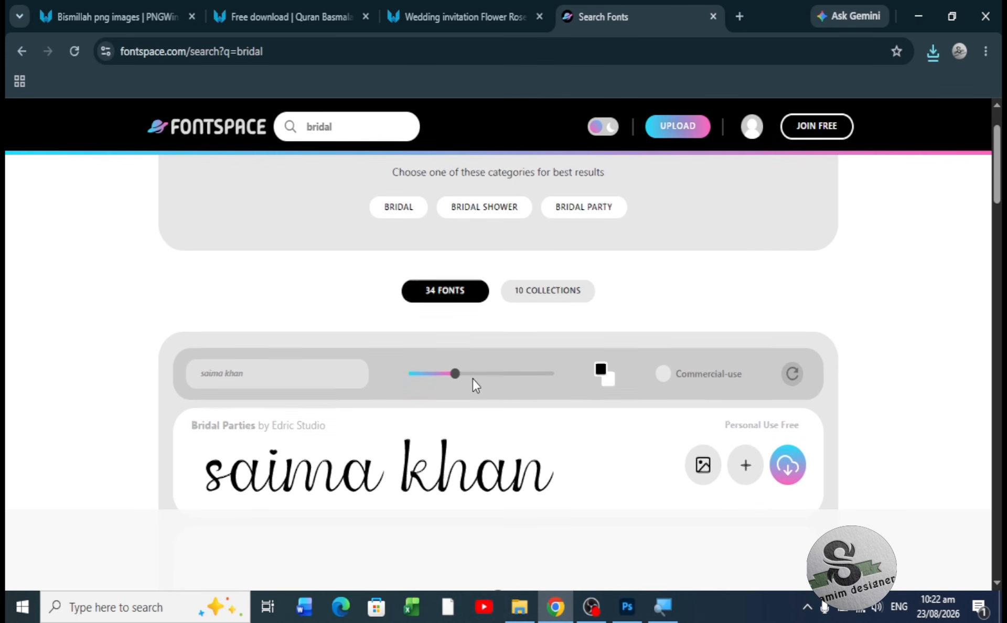
{"action": "left_click", "coordinate": [299, 375]}
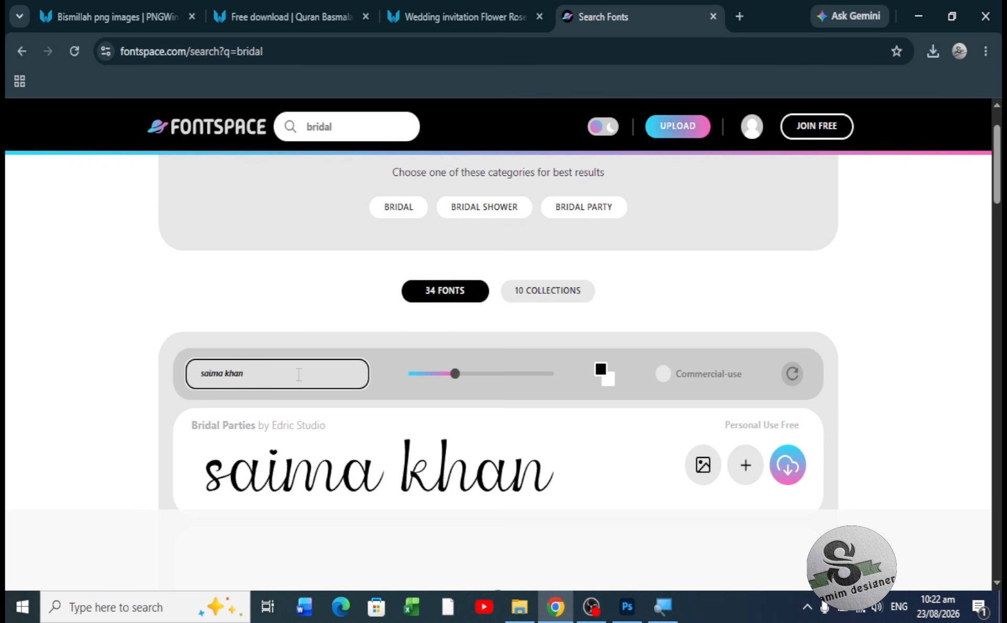
{"action": "scroll", "coordinate": [298, 375], "scroll_direction": "down", "scroll_amount": 2}
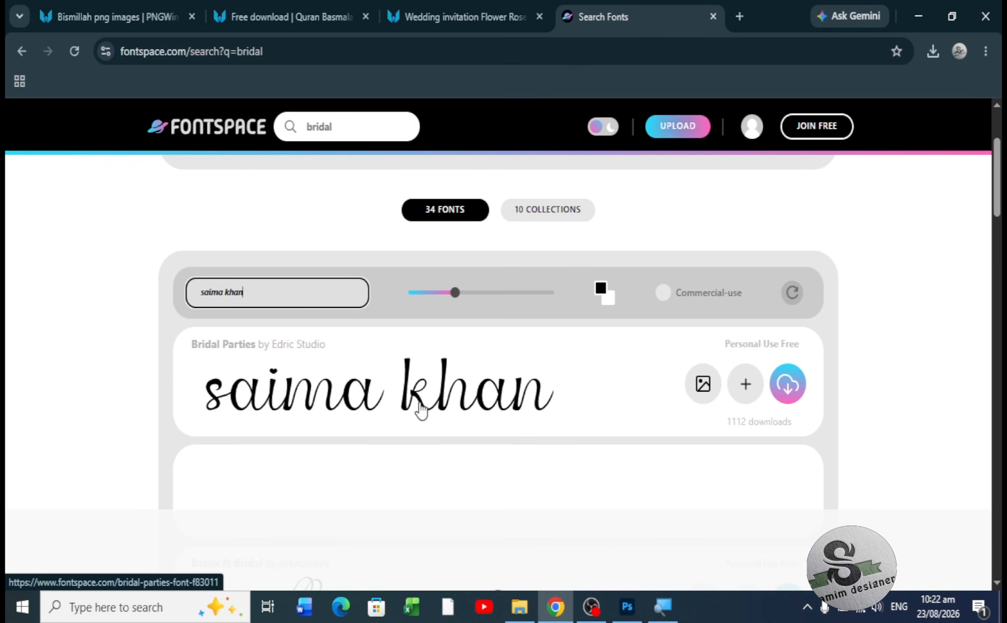
{"action": "scroll", "coordinate": [421, 406], "scroll_direction": "down", "scroll_amount": 5}
{"action": "scroll", "coordinate": [421, 403], "scroll_direction": "down", "scroll_amount": 4}
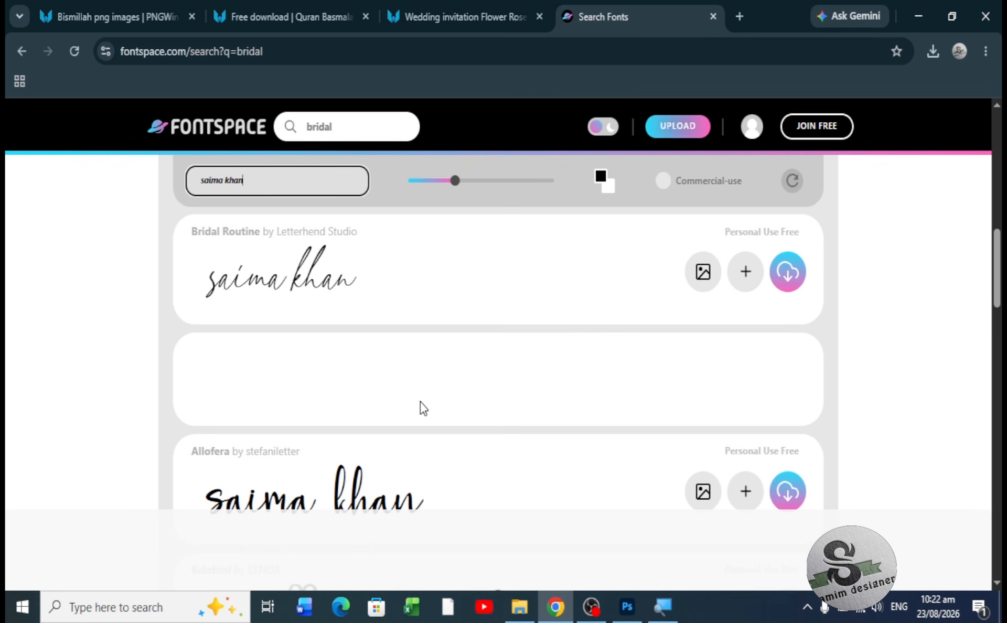
{"action": "scroll", "coordinate": [423, 407], "scroll_direction": "down", "scroll_amount": 4}
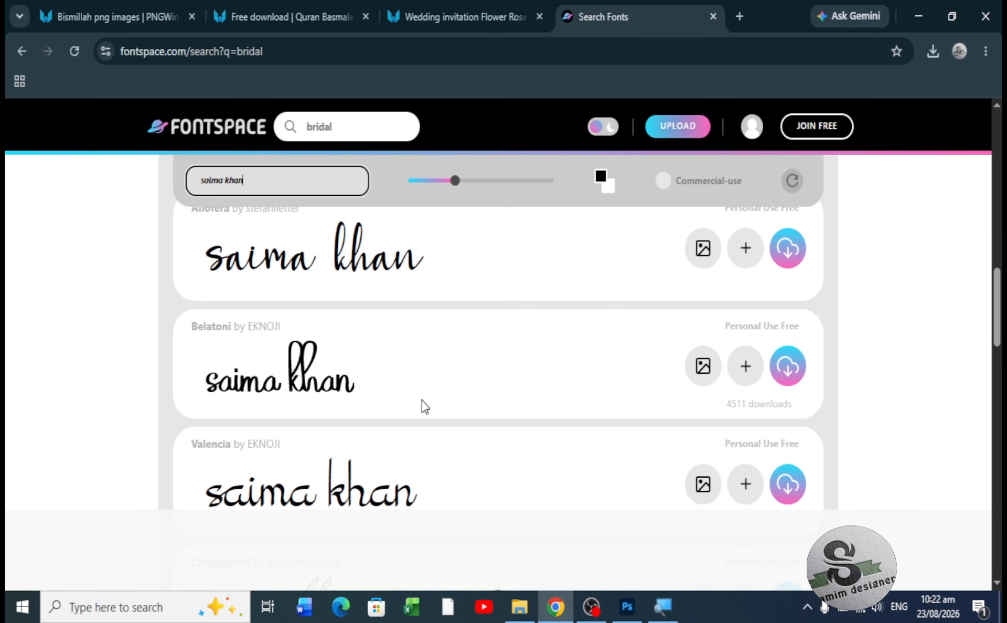
{"action": "scroll", "coordinate": [425, 407], "scroll_direction": "down", "scroll_amount": 6}
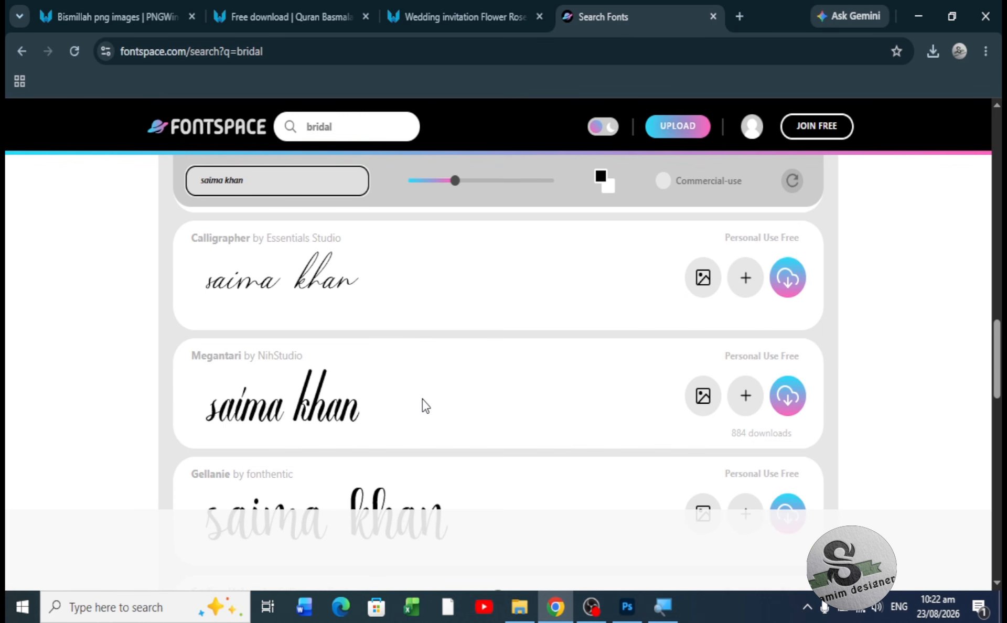
{"action": "scroll", "coordinate": [423, 398], "scroll_direction": "down", "scroll_amount": 4}
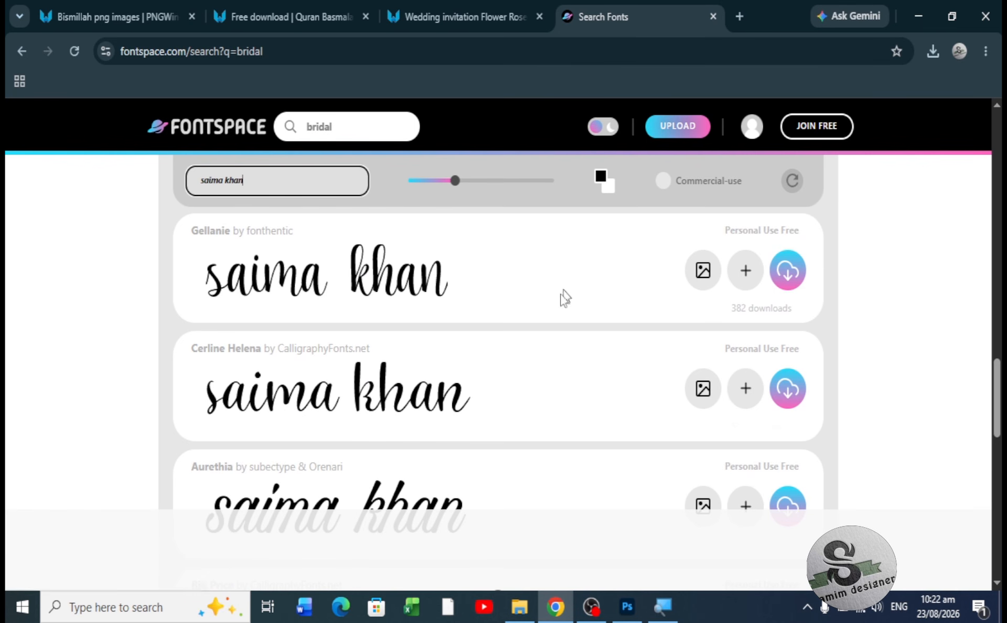
{"action": "scroll", "coordinate": [540, 340], "scroll_direction": "down", "scroll_amount": 4}
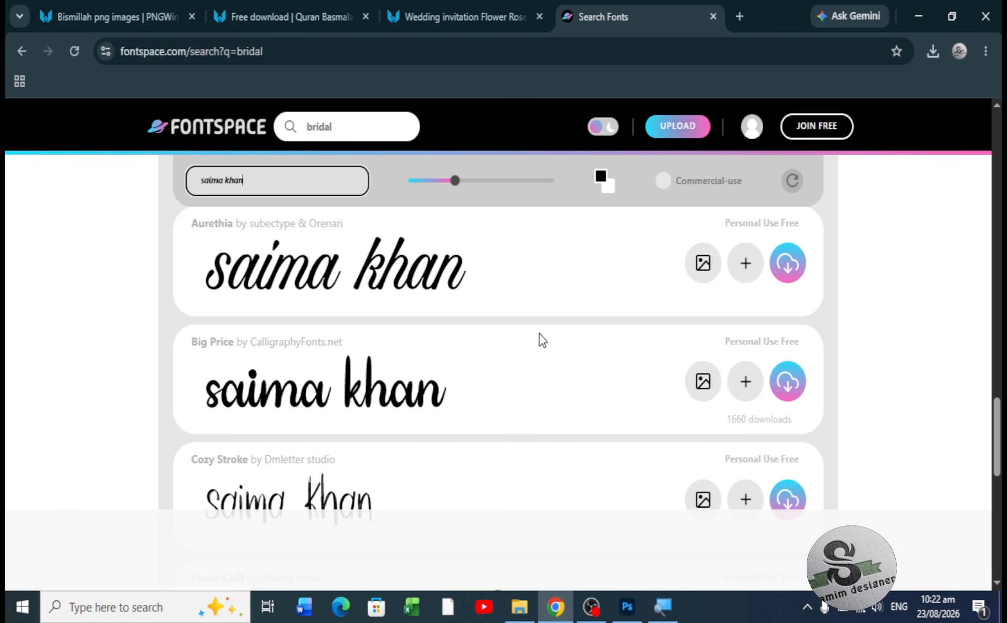
{"action": "left_click", "coordinate": [788, 385]}
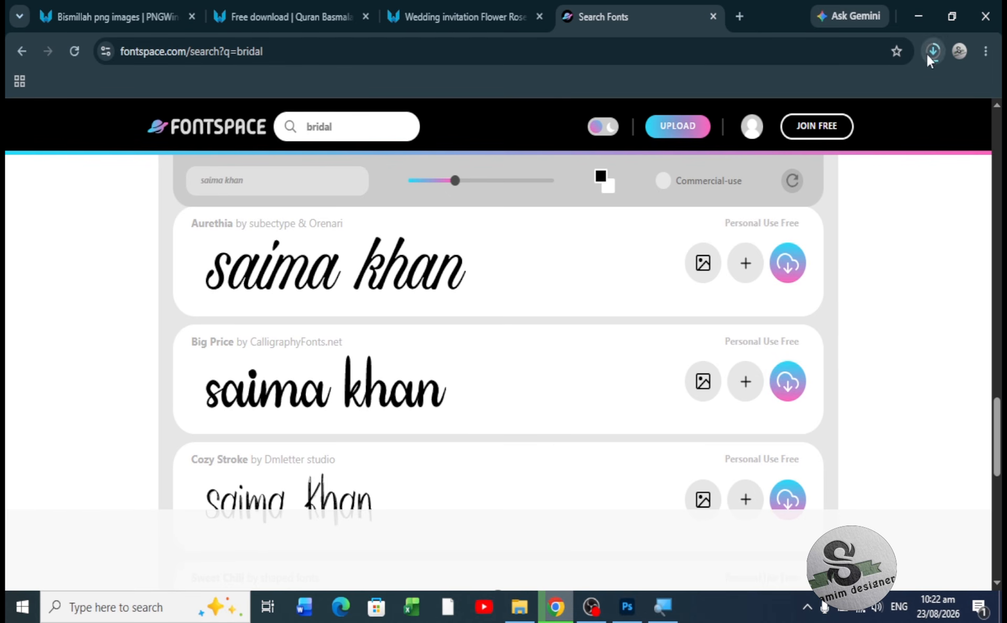
- In a new tab, Google 'bridal' fonts and open the 1001fonts.com Wedding Fonts result
{"action": "left_click", "coordinate": [741, 18]}
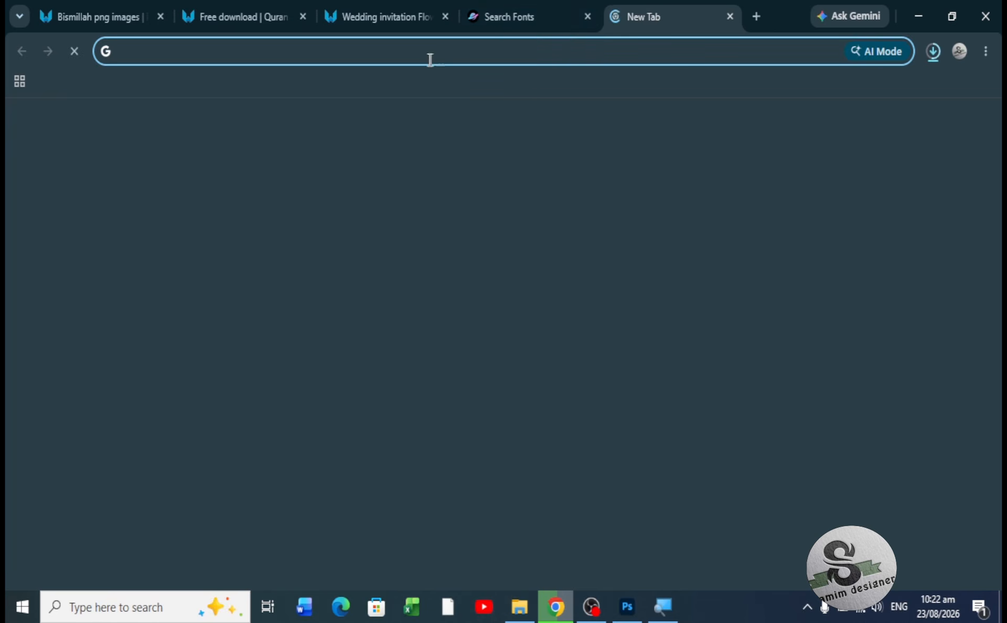
{"action": "type", "text": "bridal"}
{"action": "key", "text": "Return"}
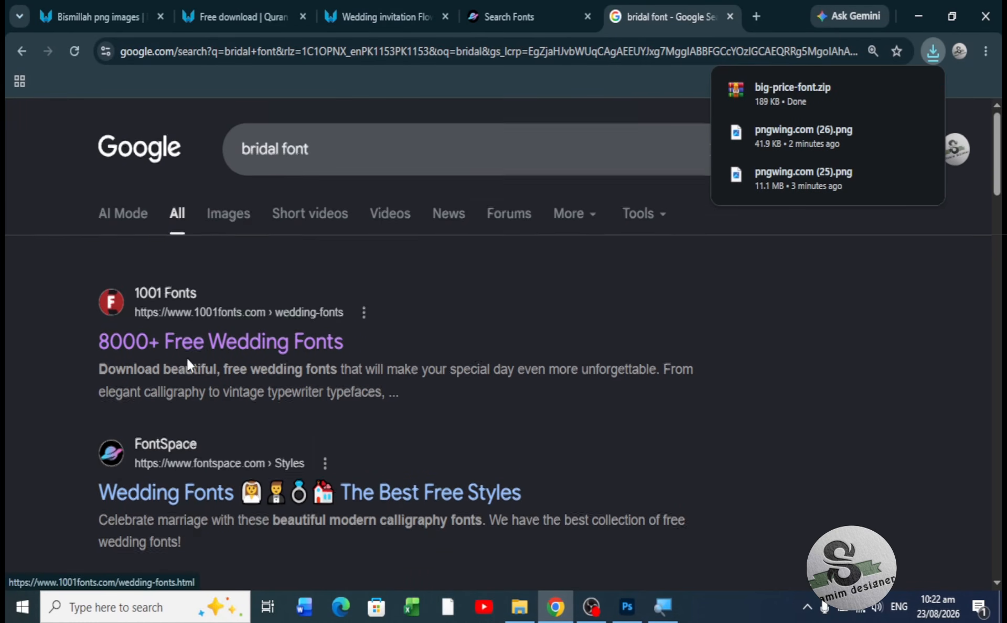
{"action": "scroll", "coordinate": [186, 358], "scroll_direction": "down", "scroll_amount": 8}
{"action": "scroll", "coordinate": [190, 366], "scroll_direction": "down", "scroll_amount": 5}
{"action": "scroll", "coordinate": [190, 362], "scroll_direction": "up", "scroll_amount": 12}
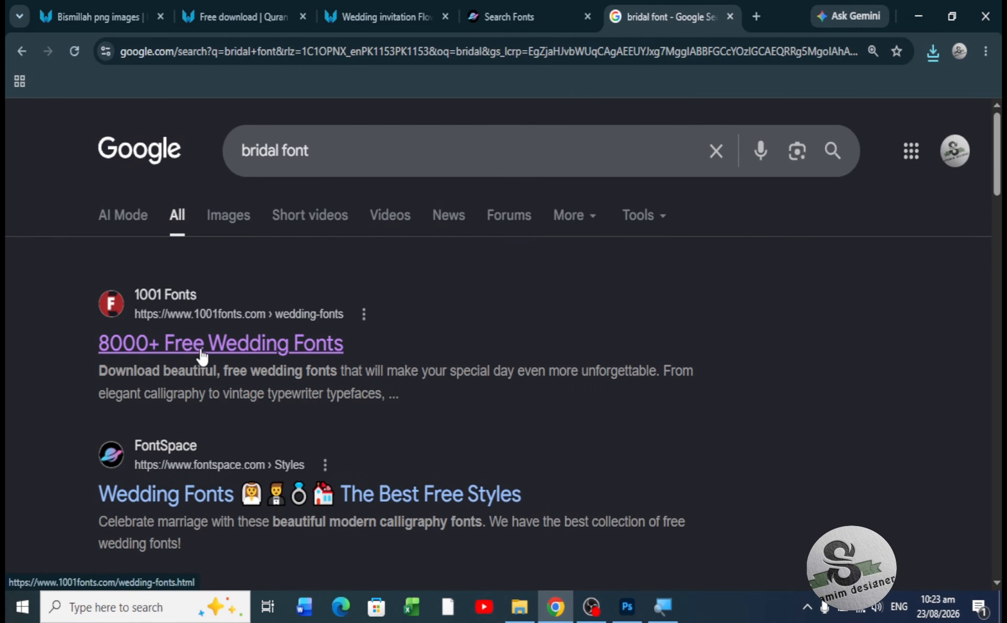
{"action": "left_click", "coordinate": [202, 357]}
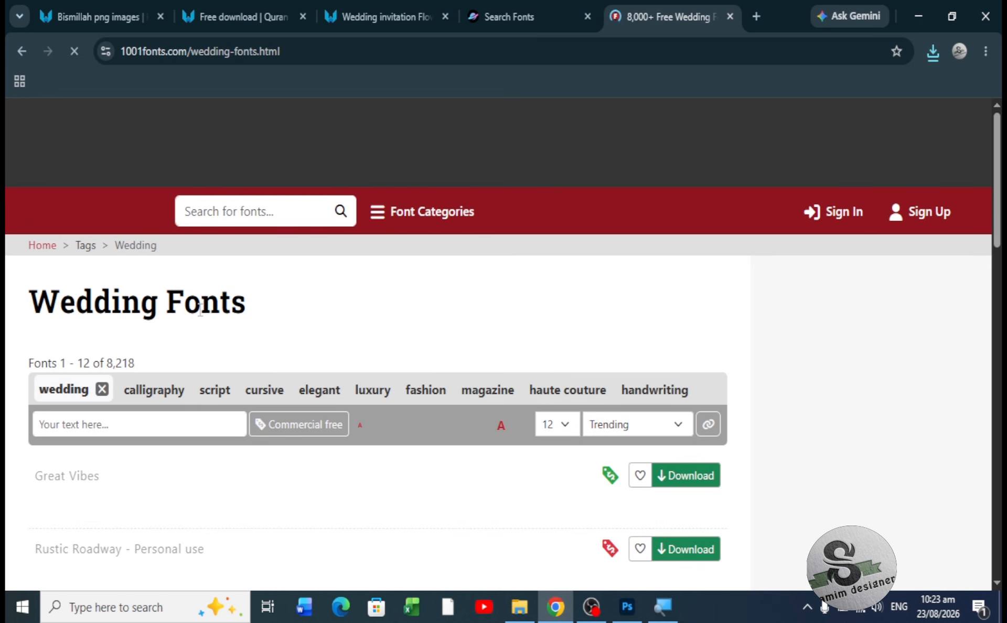
{"action": "scroll", "coordinate": [258, 334], "scroll_direction": "down", "scroll_amount": 4}
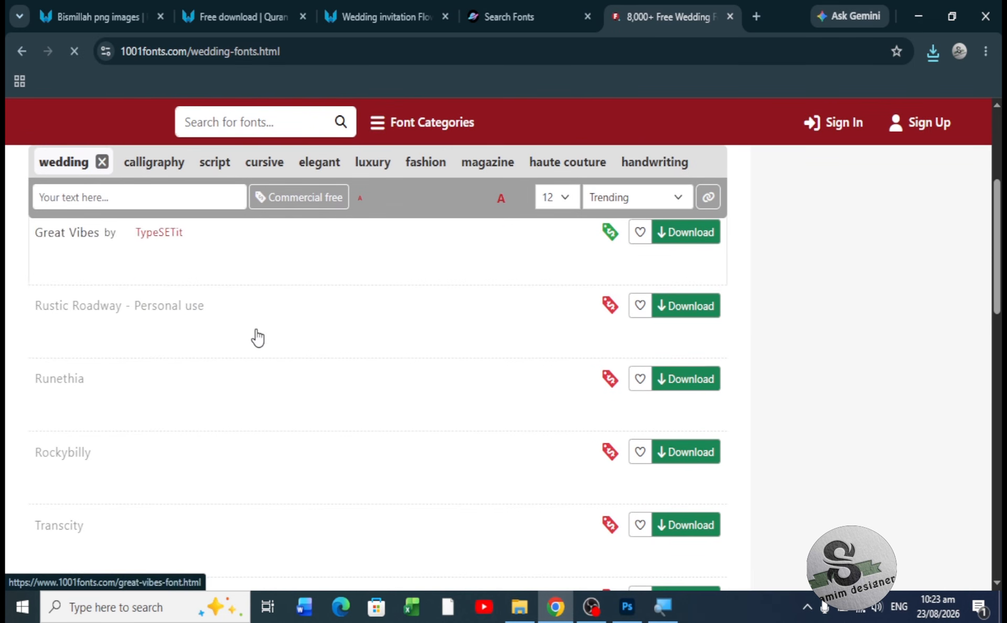
- Set the wedding font preview text to a sample name and review the previews
{"action": "left_click", "coordinate": [131, 197]}
{"action": "type", "text": "sa"}
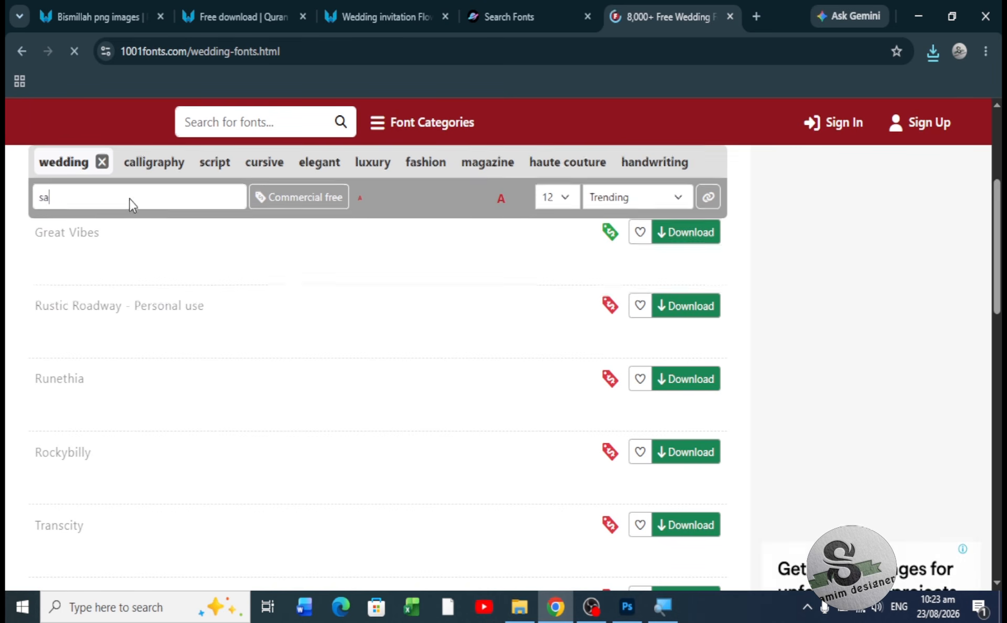
{"action": "key", "text": "BackSpace"}
{"action": "key", "text": "BackSpace"}
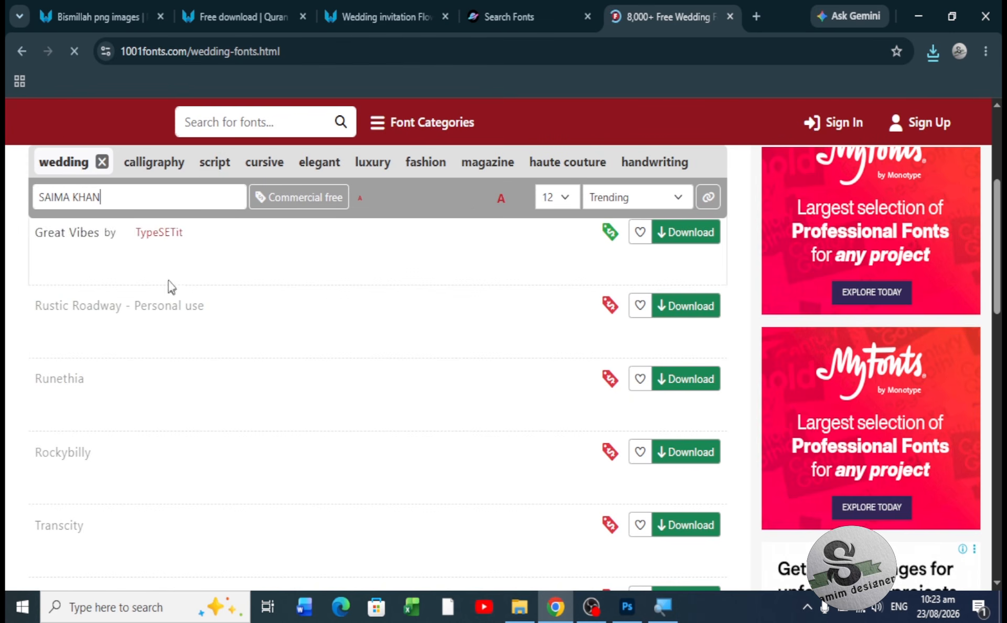
{"action": "scroll", "coordinate": [187, 311], "scroll_direction": "down", "scroll_amount": 5}
{"action": "scroll", "coordinate": [186, 311], "scroll_direction": "up", "scroll_amount": 5}
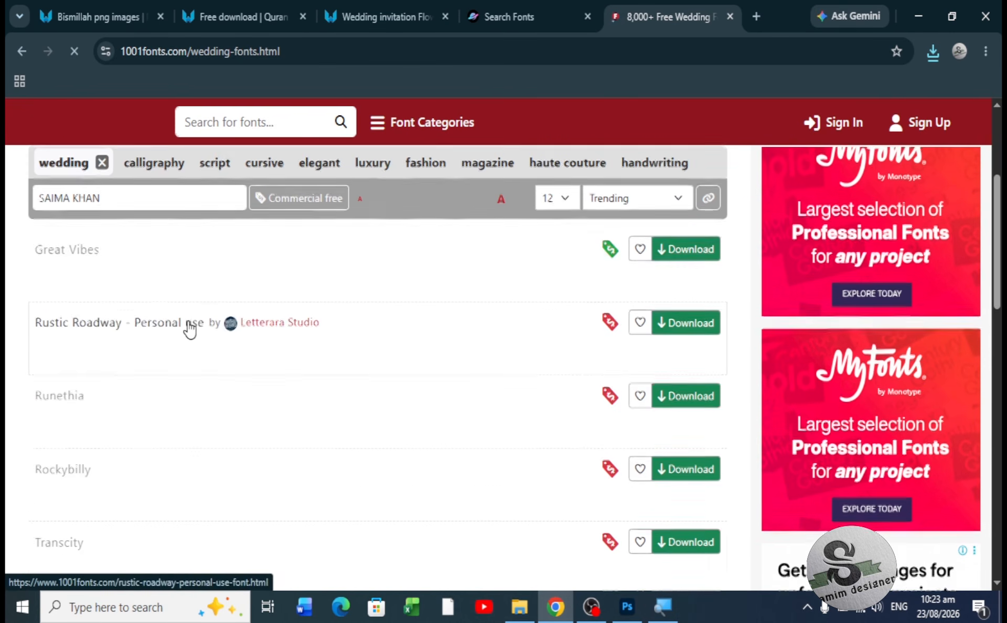
{"action": "scroll", "coordinate": [190, 330], "scroll_direction": "up", "scroll_amount": 3}
{"action": "scroll", "coordinate": [285, 432], "scroll_direction": "down", "scroll_amount": 3}
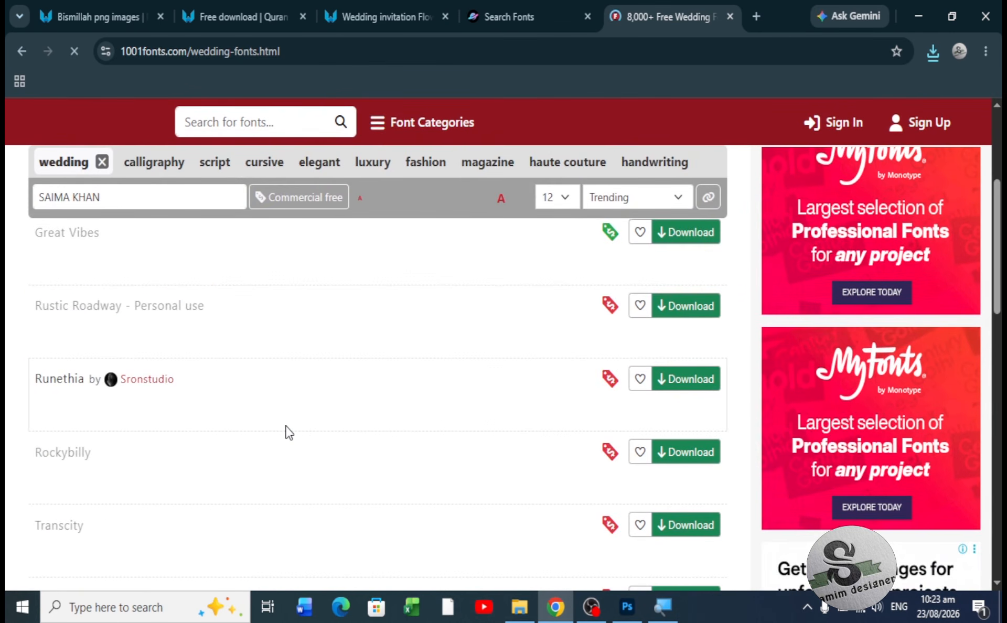
{"action": "scroll", "coordinate": [288, 433], "scroll_direction": "down", "scroll_amount": 5}
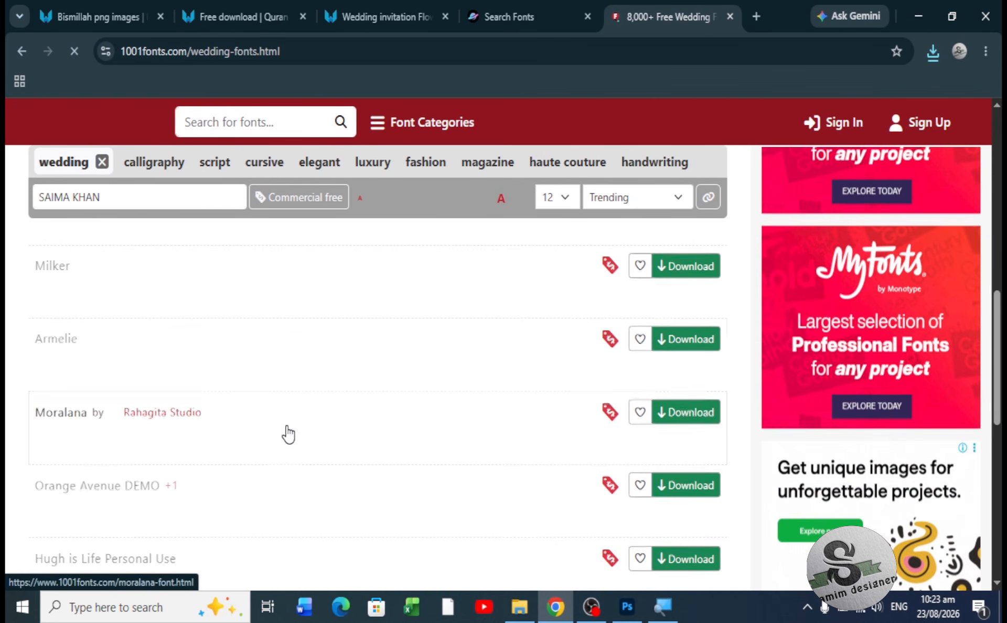
{"action": "scroll", "coordinate": [288, 434], "scroll_direction": "down", "scroll_amount": 5}
{"action": "scroll", "coordinate": [289, 433], "scroll_direction": "up", "scroll_amount": 15}
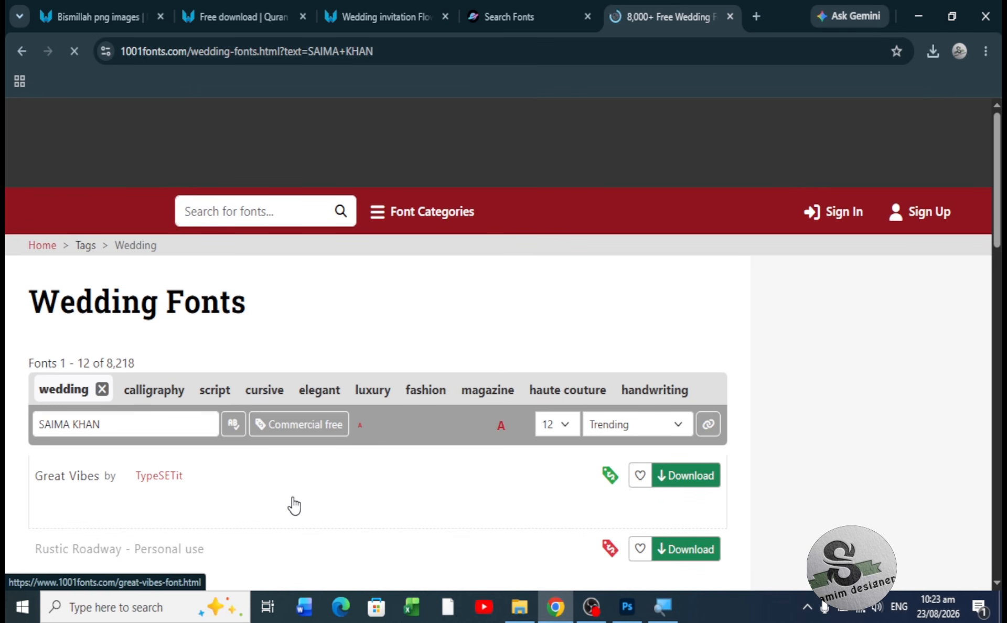
- Browse to the end of the list and go to page 3 of wedding fonts
{"action": "scroll", "coordinate": [295, 504], "scroll_direction": "down", "scroll_amount": 1}
{"action": "scroll", "coordinate": [295, 504], "scroll_direction": "down", "scroll_amount": 2}
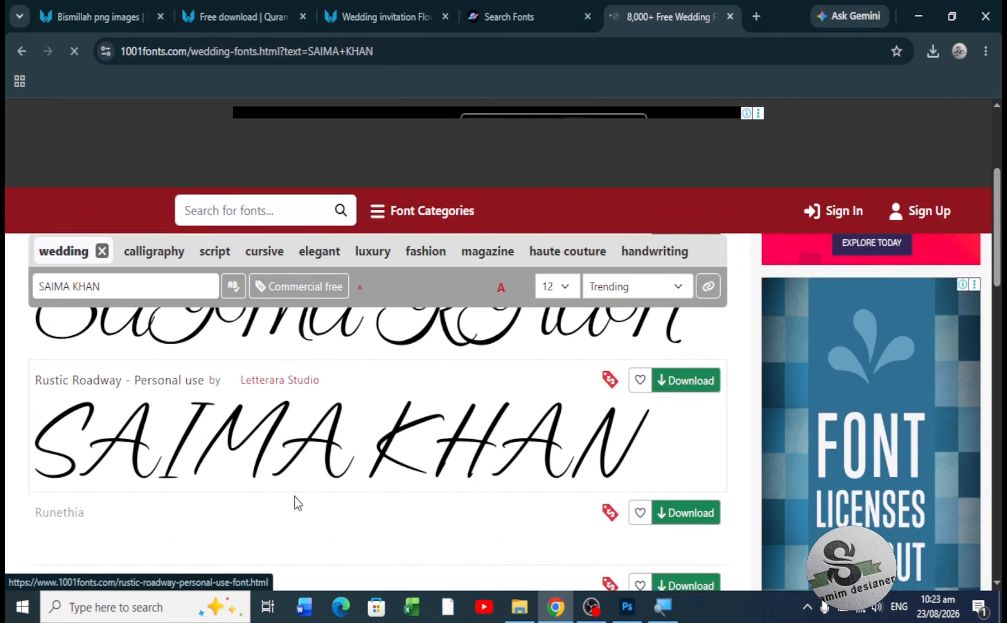
{"action": "scroll", "coordinate": [297, 504], "scroll_direction": "down", "scroll_amount": 2}
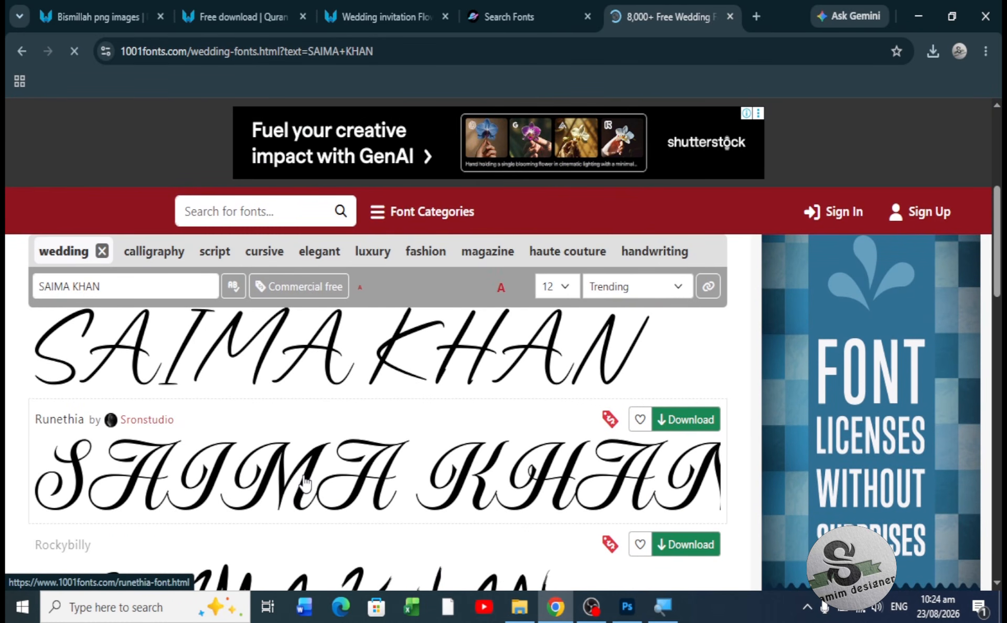
{"action": "scroll", "coordinate": [305, 479], "scroll_direction": "down", "scroll_amount": 3}
{"action": "scroll", "coordinate": [305, 479], "scroll_direction": "down", "scroll_amount": 4}
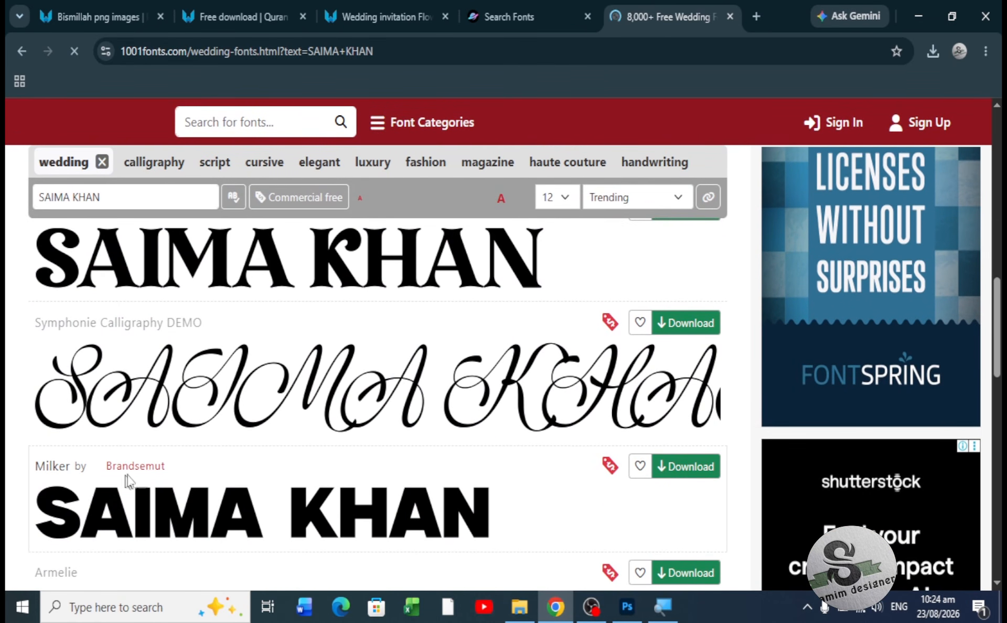
{"action": "scroll", "coordinate": [202, 414], "scroll_direction": "down", "scroll_amount": 5}
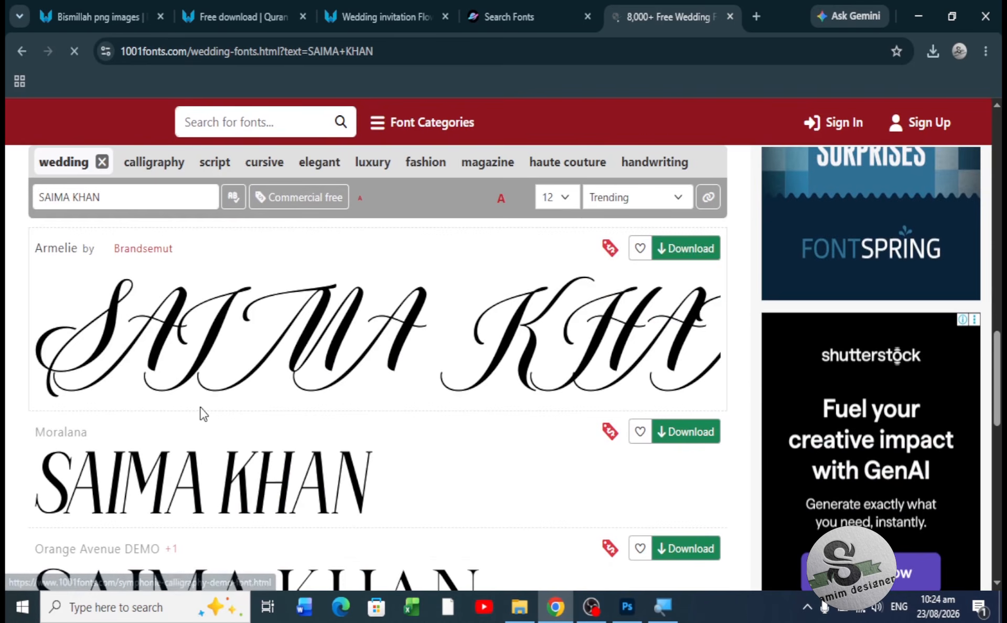
{"action": "scroll", "coordinate": [202, 414], "scroll_direction": "down", "scroll_amount": 3}
{"action": "scroll", "coordinate": [203, 412], "scroll_direction": "down", "scroll_amount": 5}
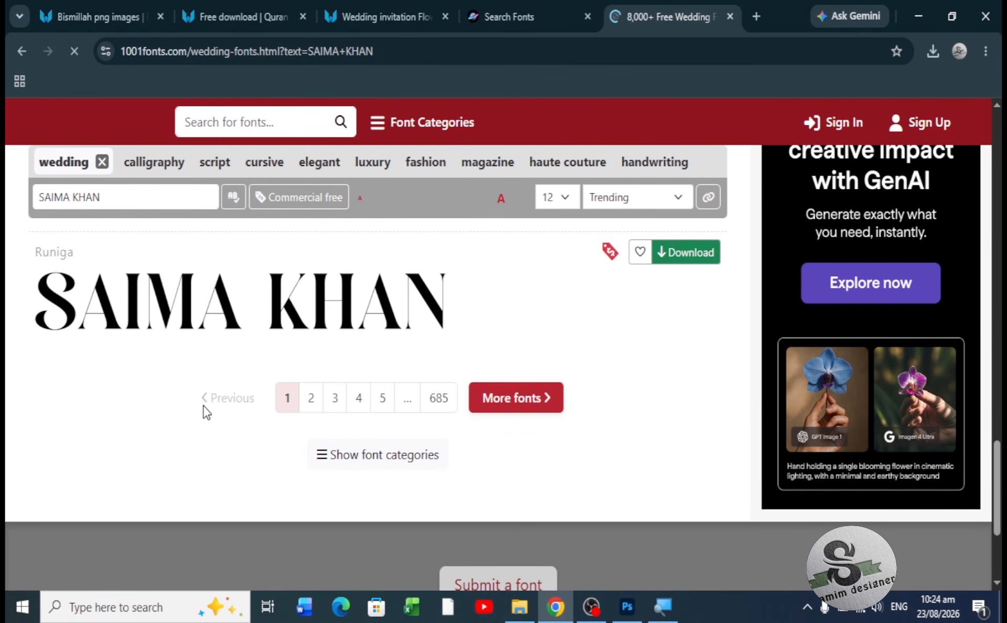
{"action": "left_click", "coordinate": [340, 411]}
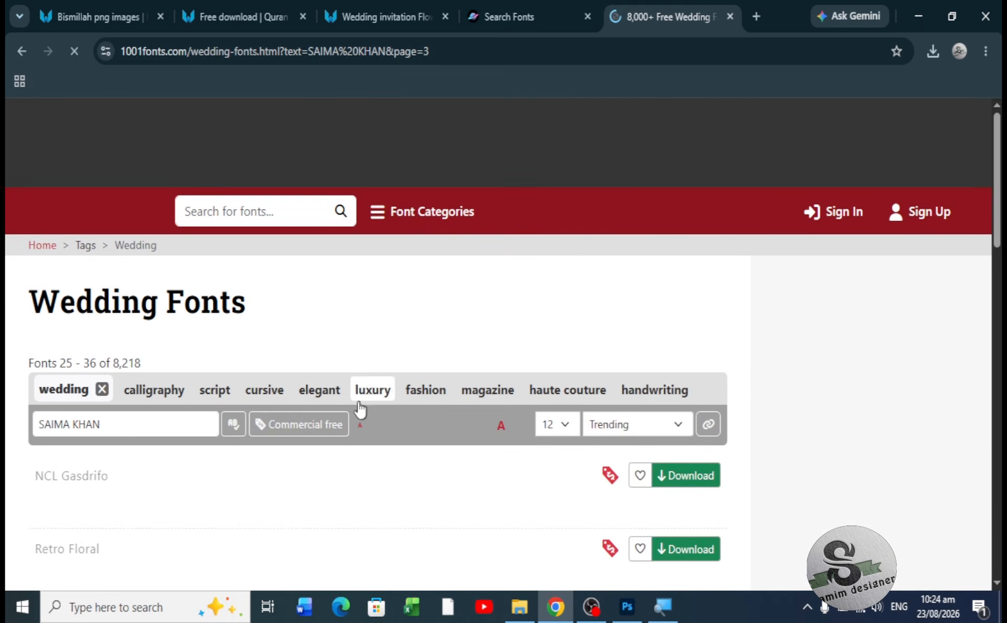
- Download the Palisade font from page 3, then bring File Explorer to the front
{"action": "scroll", "coordinate": [376, 519], "scroll_direction": "down", "scroll_amount": 10}
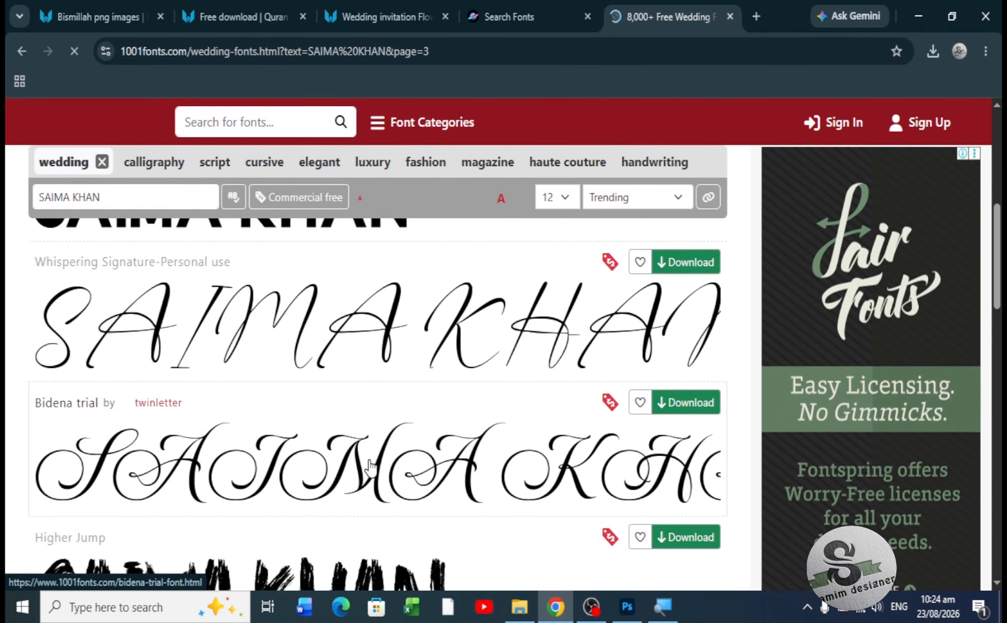
{"action": "scroll", "coordinate": [370, 466], "scroll_direction": "down", "scroll_amount": 4}
{"action": "scroll", "coordinate": [370, 466], "scroll_direction": "down", "scroll_amount": 4}
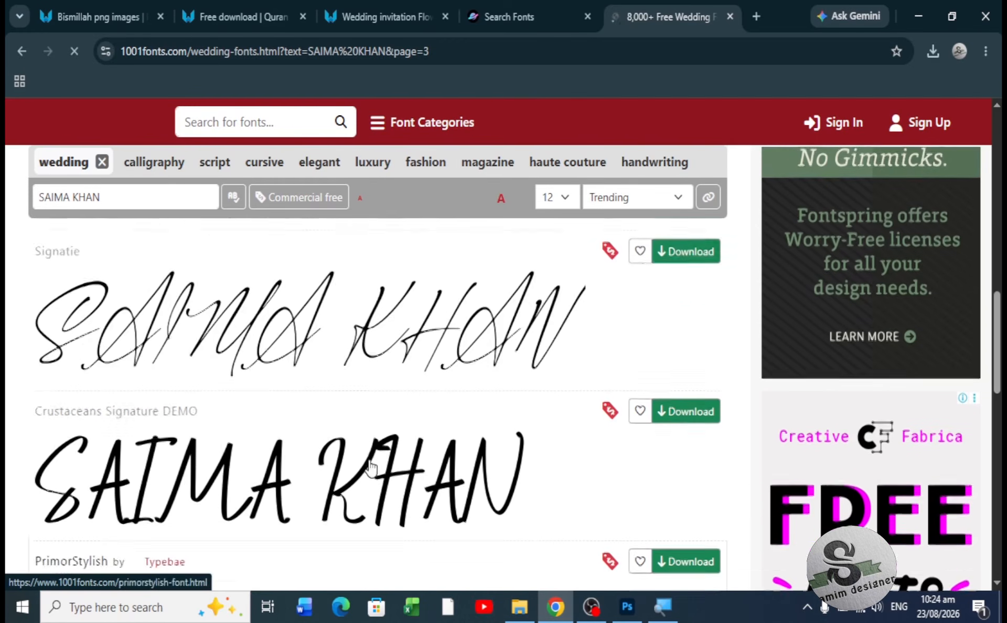
{"action": "scroll", "coordinate": [370, 466], "scroll_direction": "down", "scroll_amount": 4}
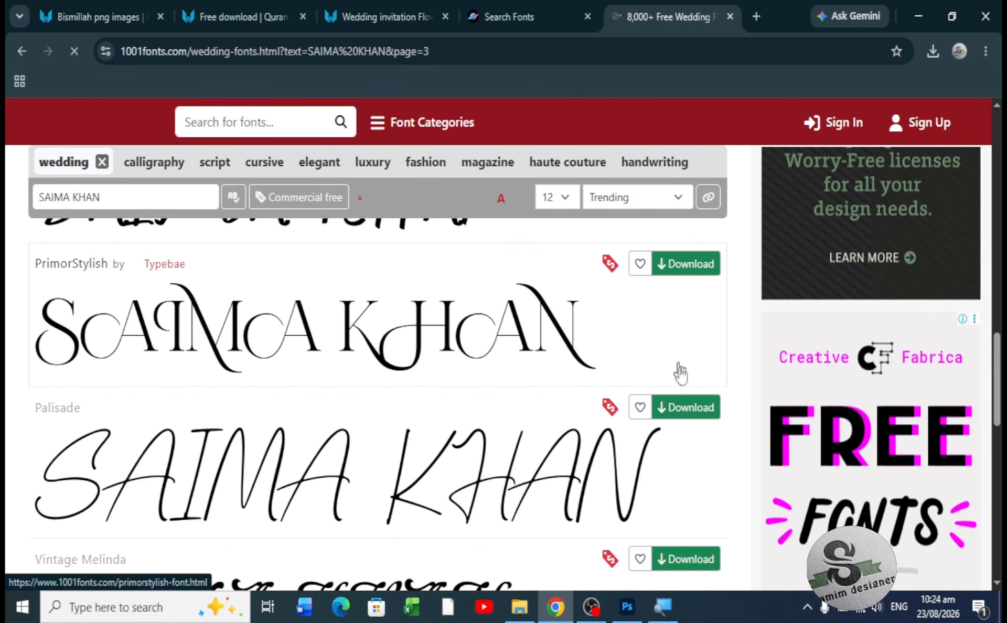
{"action": "left_click", "coordinate": [688, 414]}
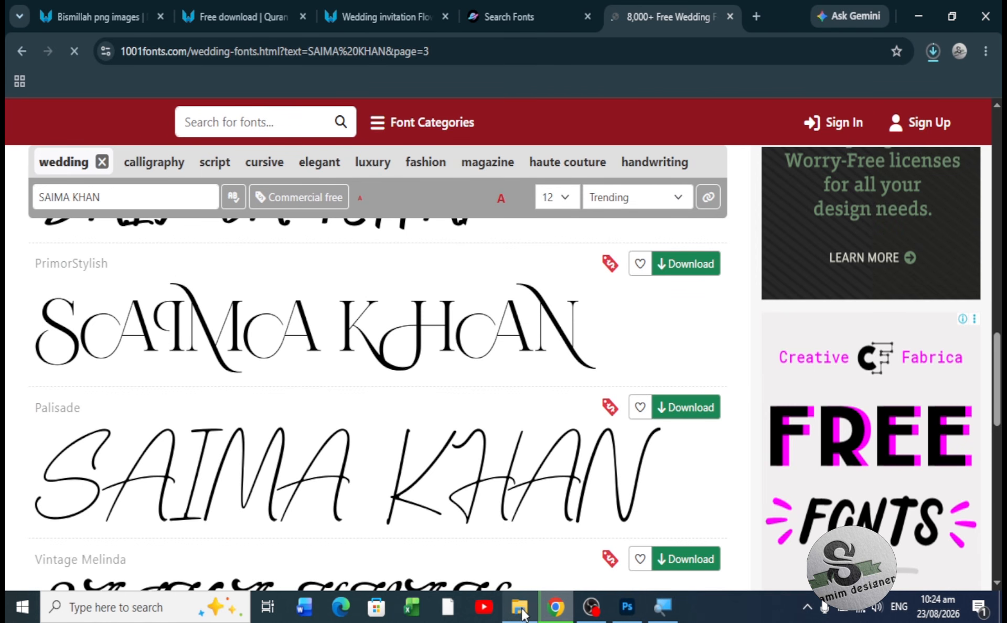
{"action": "mouse_move", "coordinate": [521, 614]}
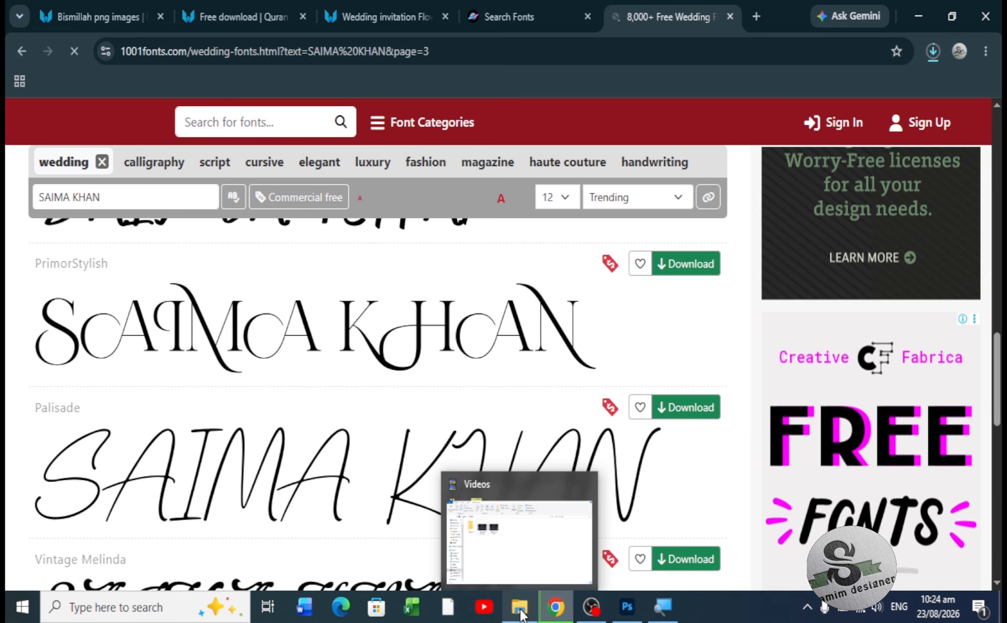
{"action": "left_click", "coordinate": [521, 610]}
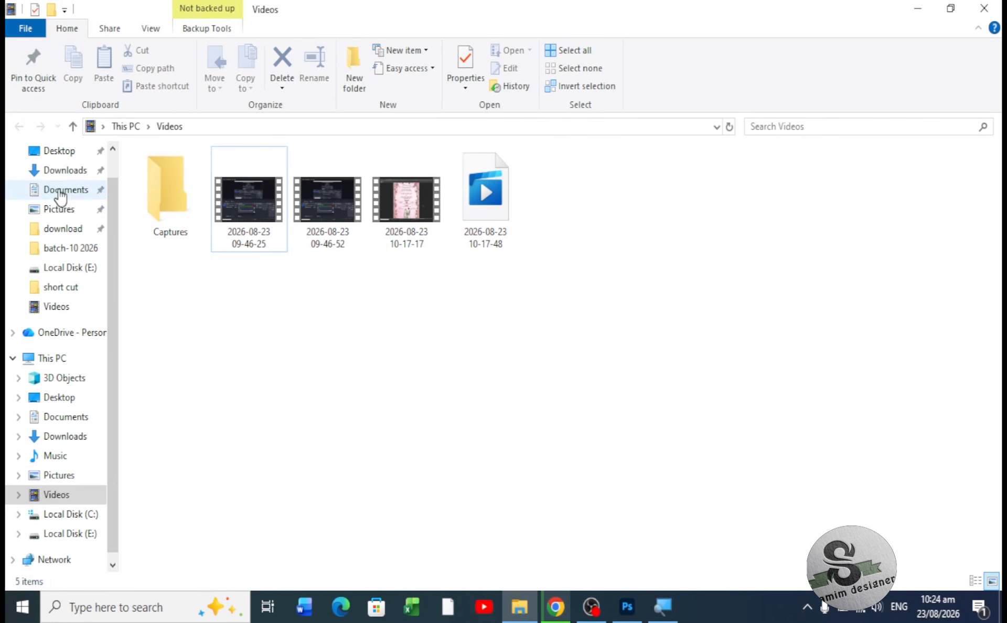
- Extract the big-price-font archive in Downloads with WinRAR defaults and open the new folder
{"action": "left_click", "coordinate": [54, 171]}
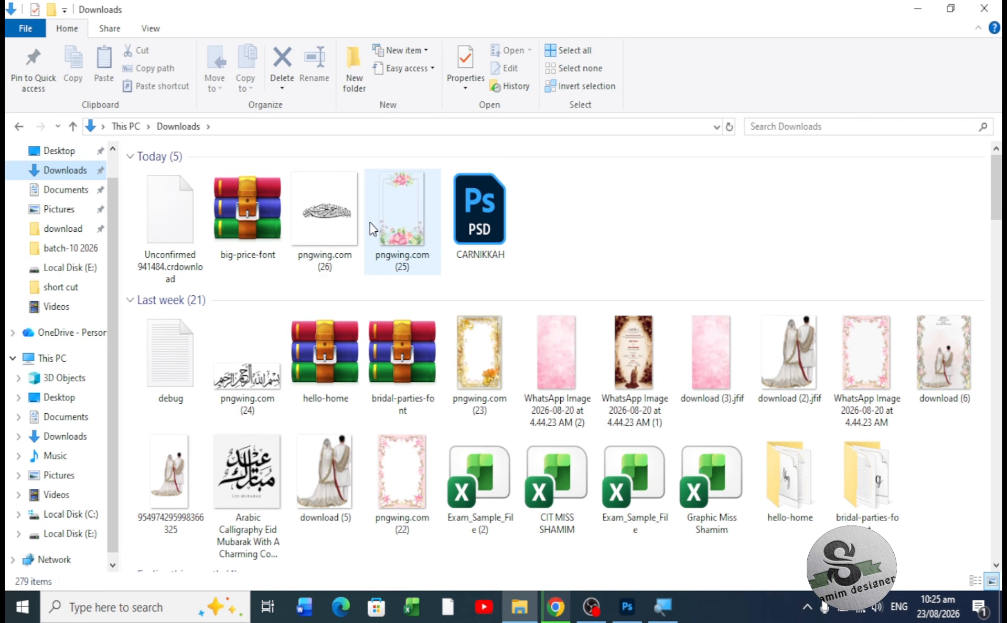
{"action": "left_click", "coordinate": [240, 206]}
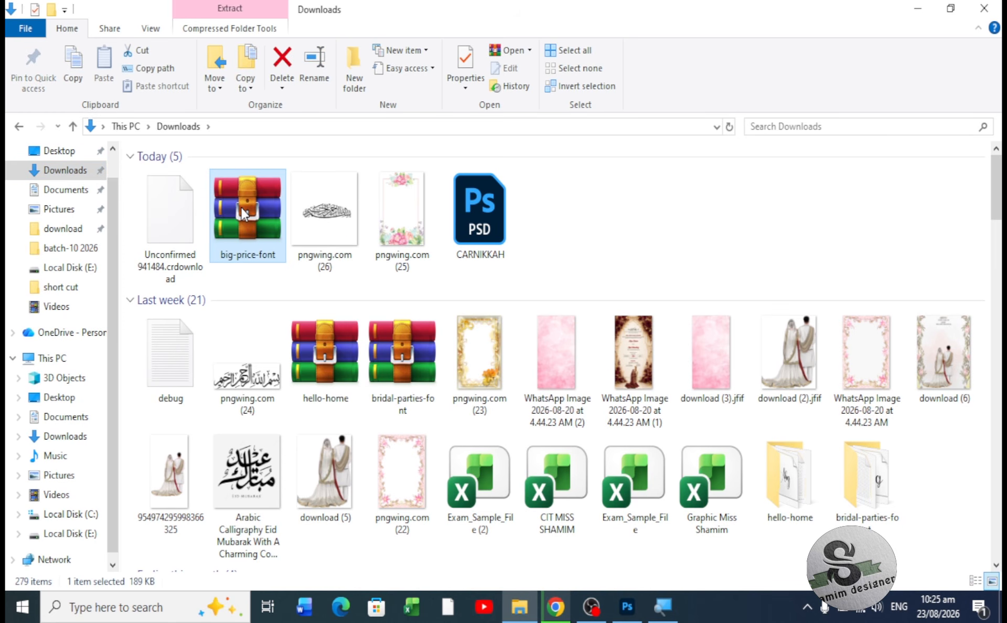
{"action": "right_click", "coordinate": [243, 213]}
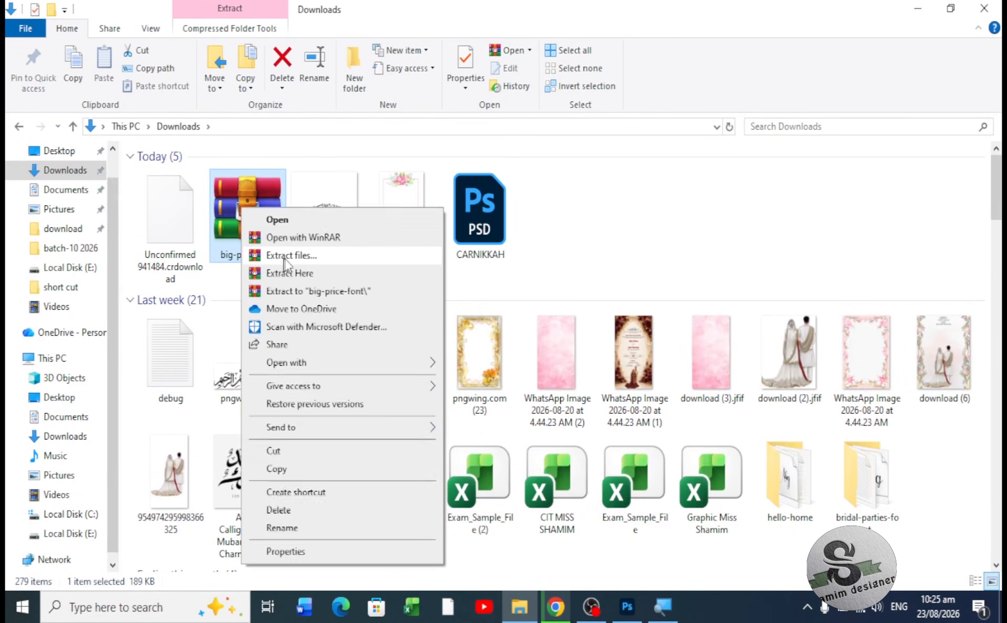
{"action": "left_click", "coordinate": [288, 256]}
{"action": "left_click", "coordinate": [536, 487]}
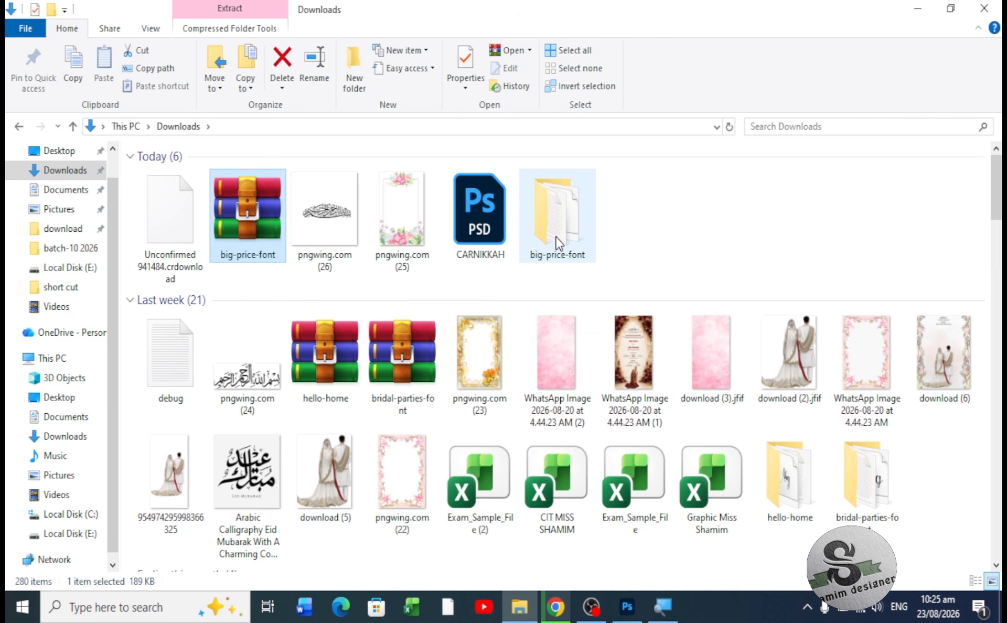
{"action": "double_click", "coordinate": [557, 243]}
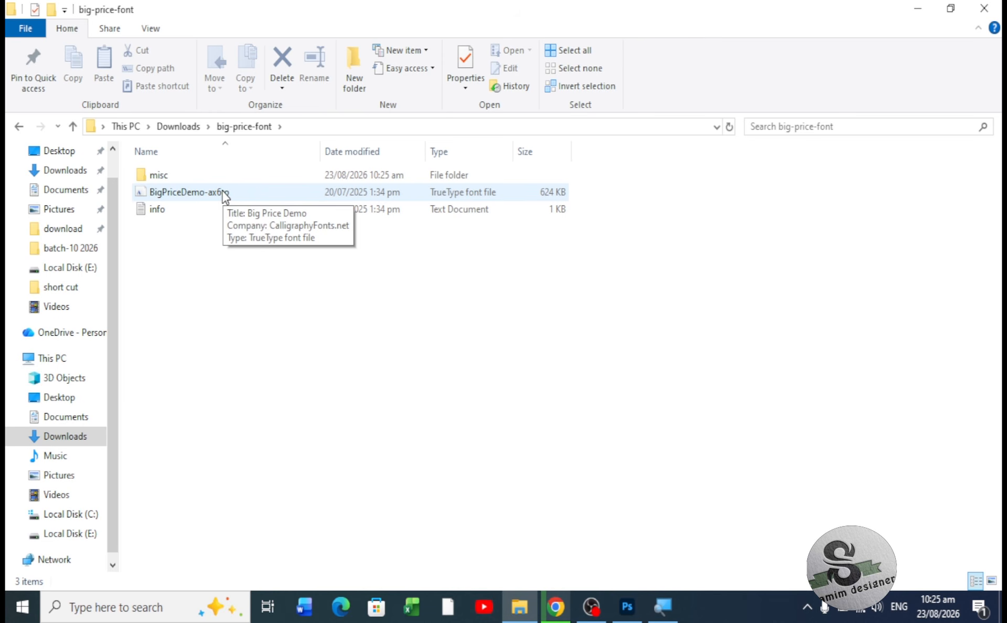
- Preview and install the BigPriceDemo font, then close the preview window
{"action": "double_click", "coordinate": [223, 191]}
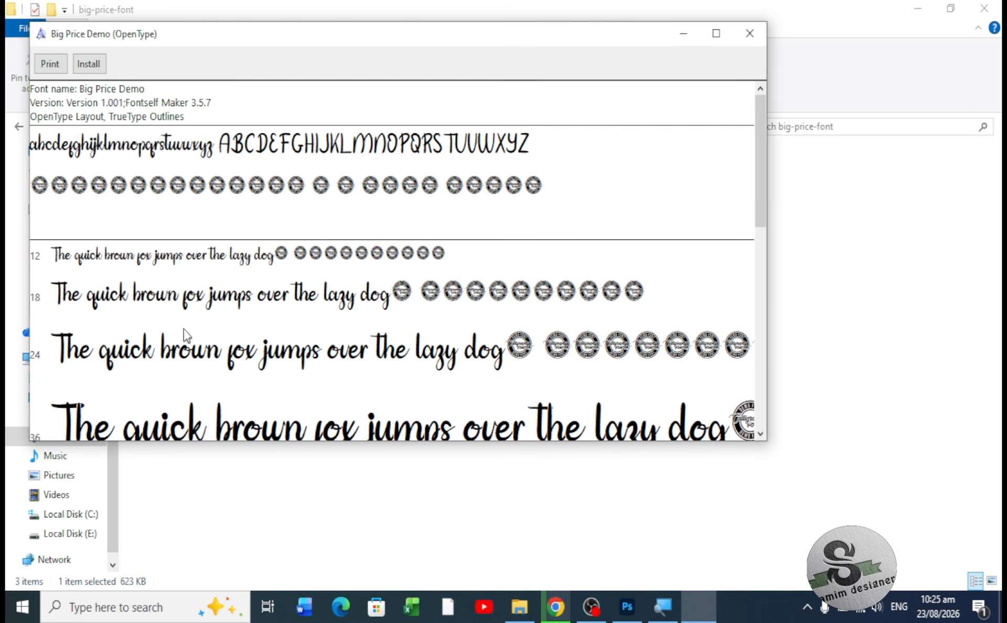
{"action": "left_click", "coordinate": [95, 63]}
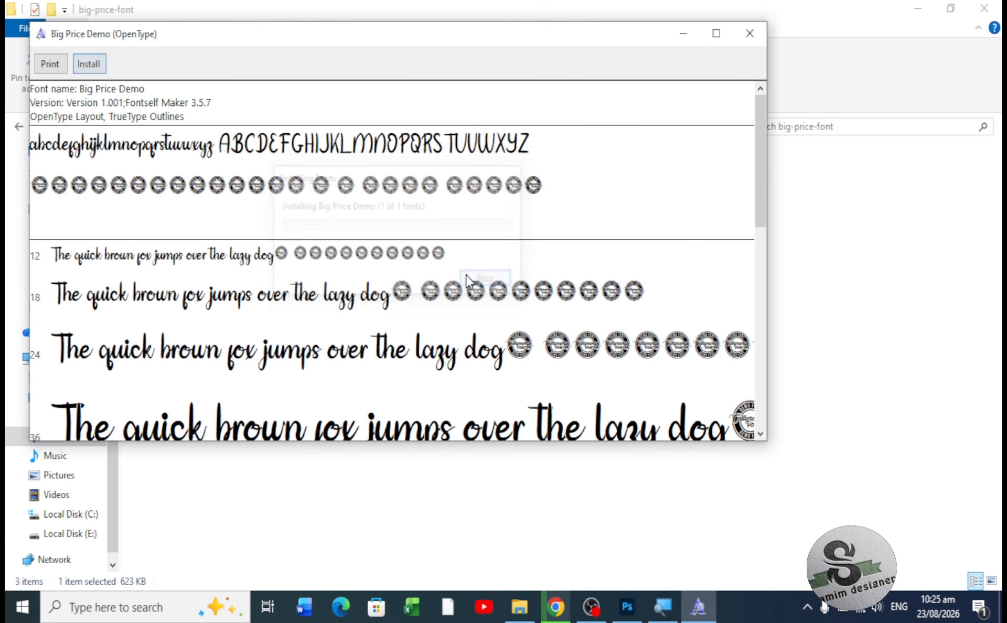
{"action": "left_click", "coordinate": [750, 40]}
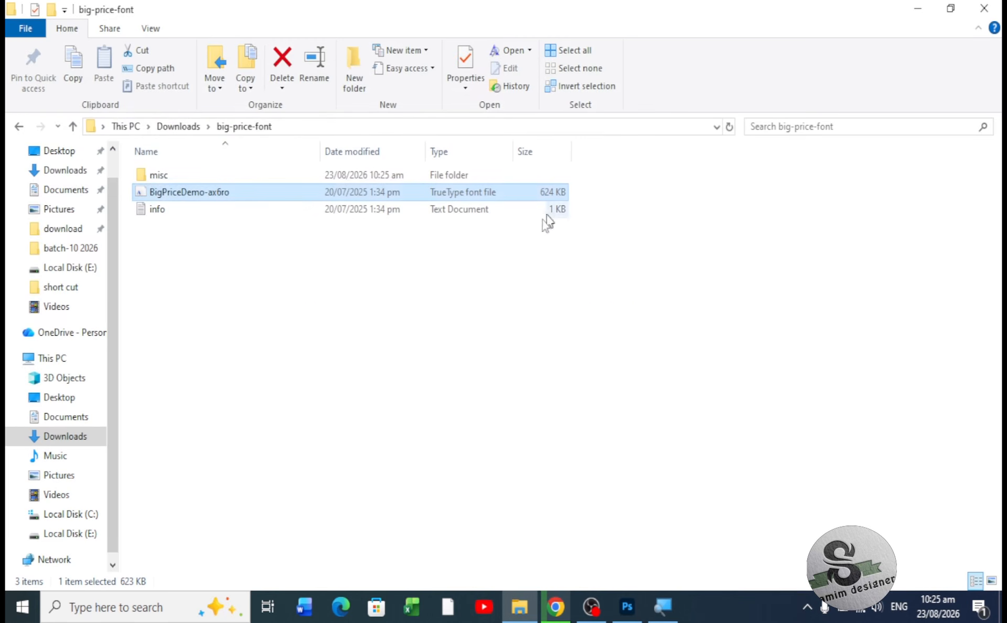
- Go back up to Downloads and bring the CARNIKKAH.psd Photoshop window forward
{"action": "left_click", "coordinate": [74, 128]}
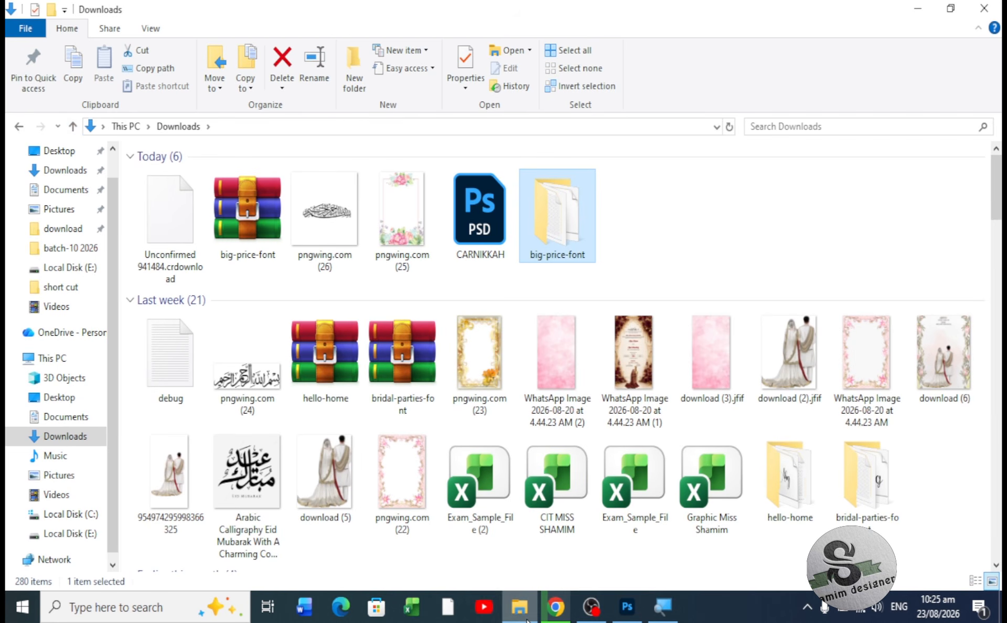
{"action": "left_click", "coordinate": [557, 618]}
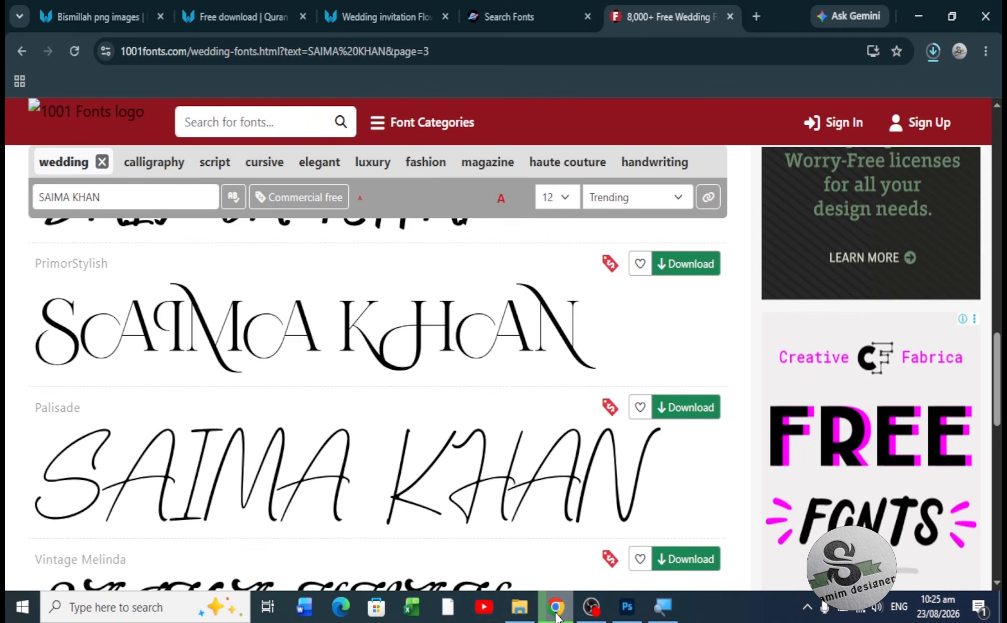
{"action": "left_click", "coordinate": [557, 617]}
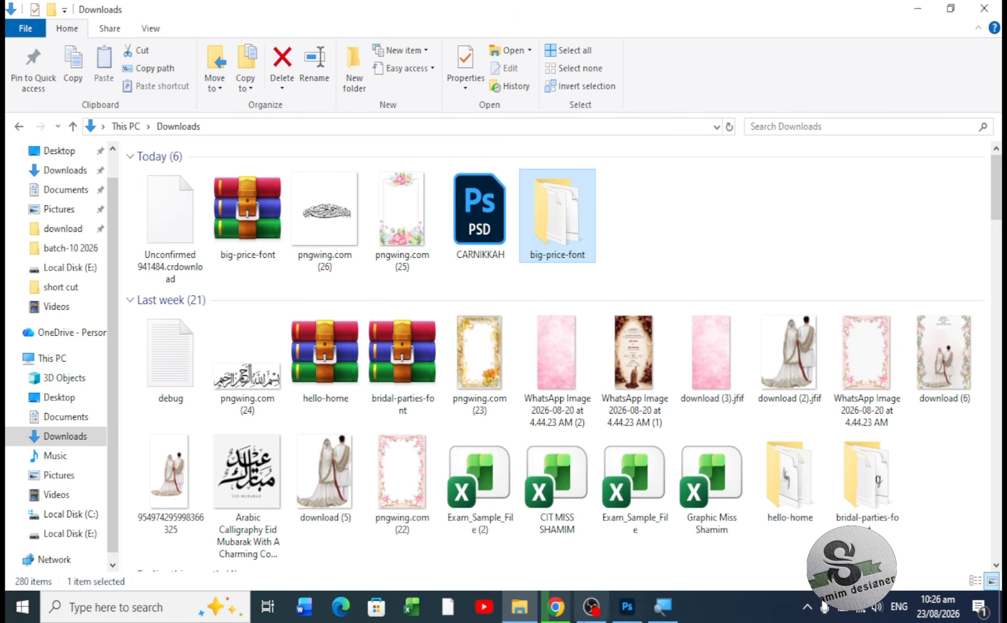
{"action": "left_click", "coordinate": [624, 615]}
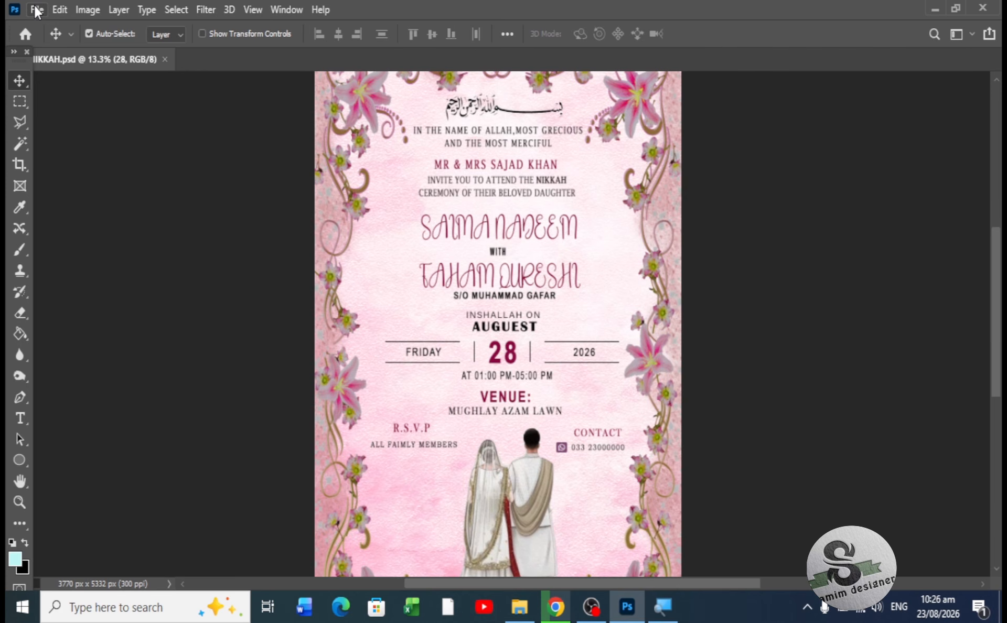
- Open pngwing.com (22).png from Downloads as a new 3770 x 5332 px document
{"action": "left_click", "coordinate": [37, 11]}
{"action": "left_click", "coordinate": [58, 43]}
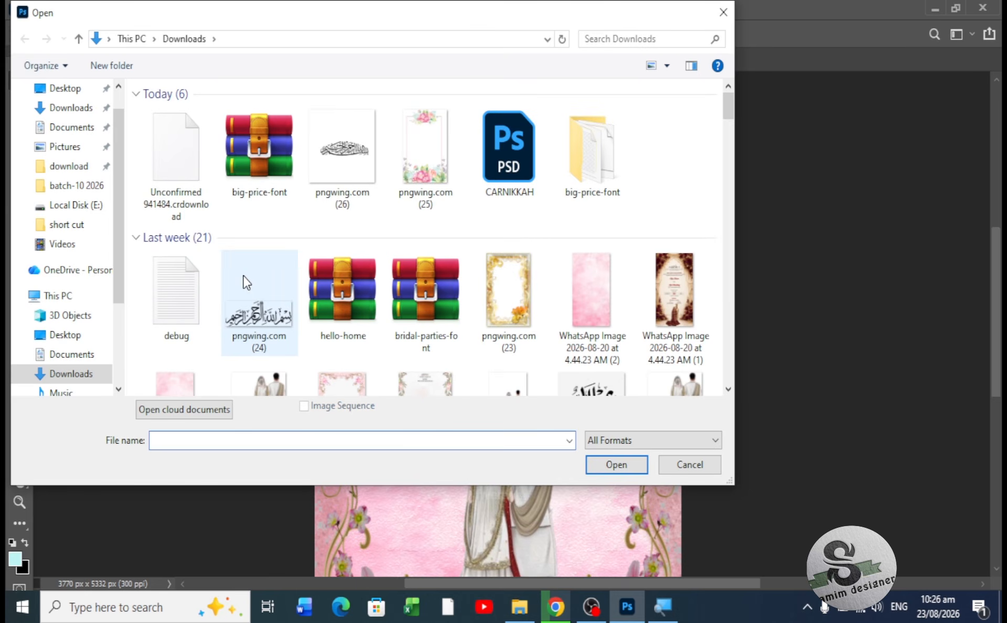
{"action": "left_click", "coordinate": [67, 112]}
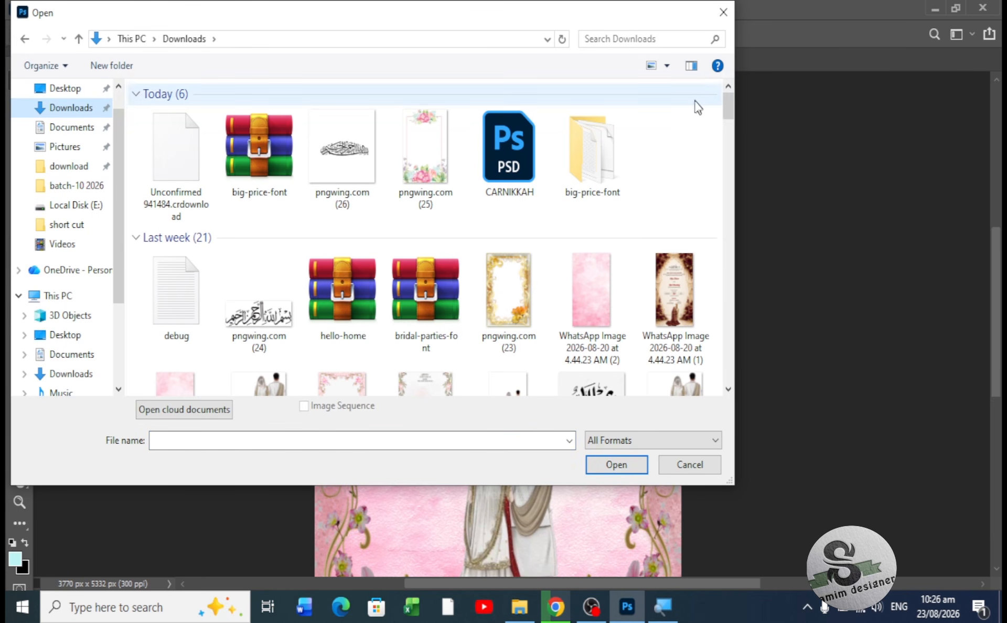
{"action": "left_click_drag", "start_coordinate": [732, 103], "coordinate": [732, 128]}
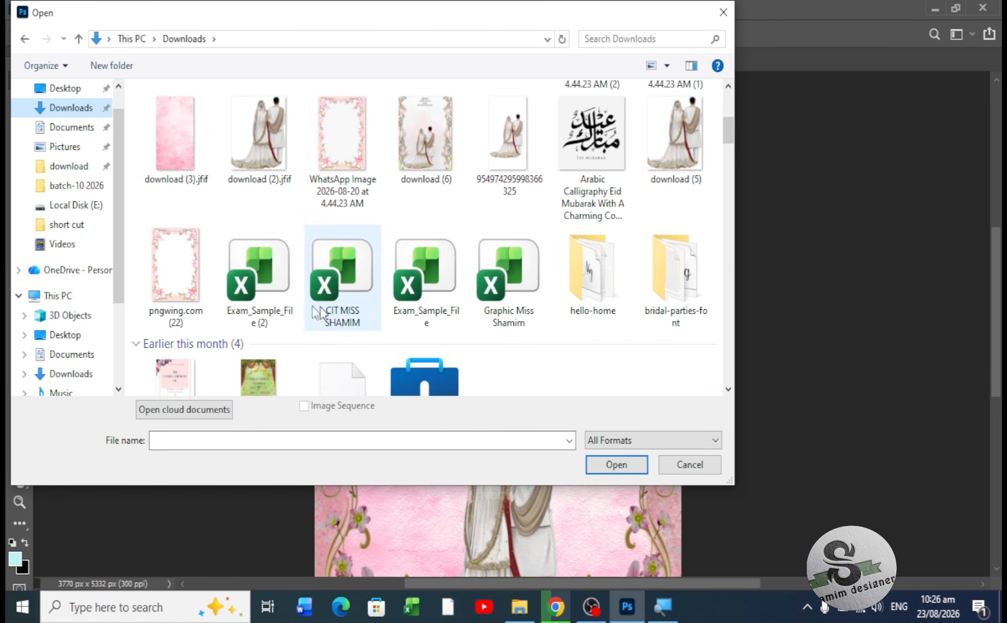
{"action": "left_click", "coordinate": [186, 291]}
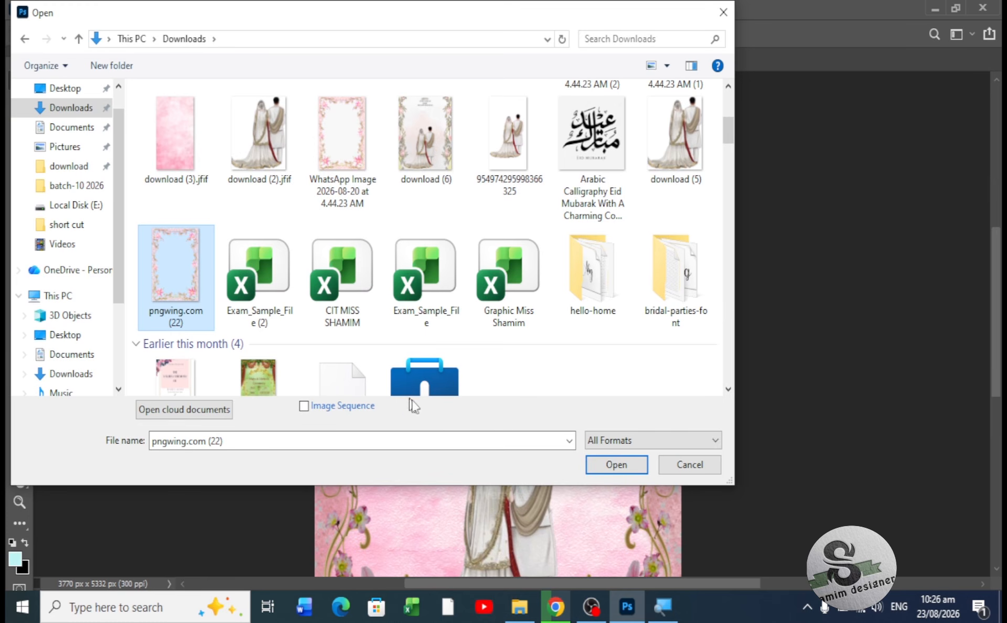
{"action": "left_click", "coordinate": [614, 465]}
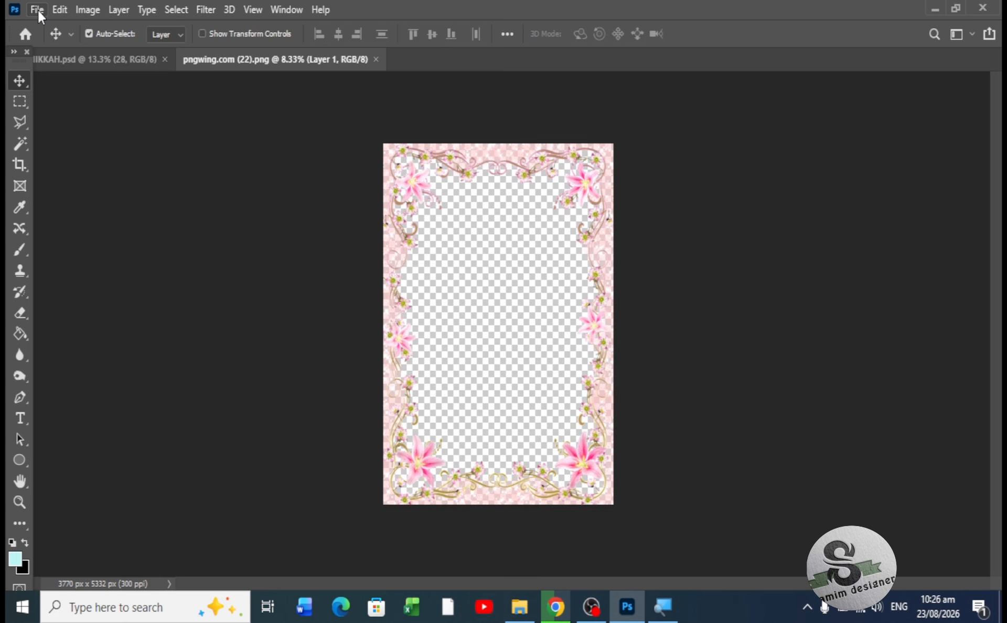
{"action": "left_click", "coordinate": [37, 10]}
- Open the couple image download (5) from Downloads
{"action": "left_click", "coordinate": [47, 44]}
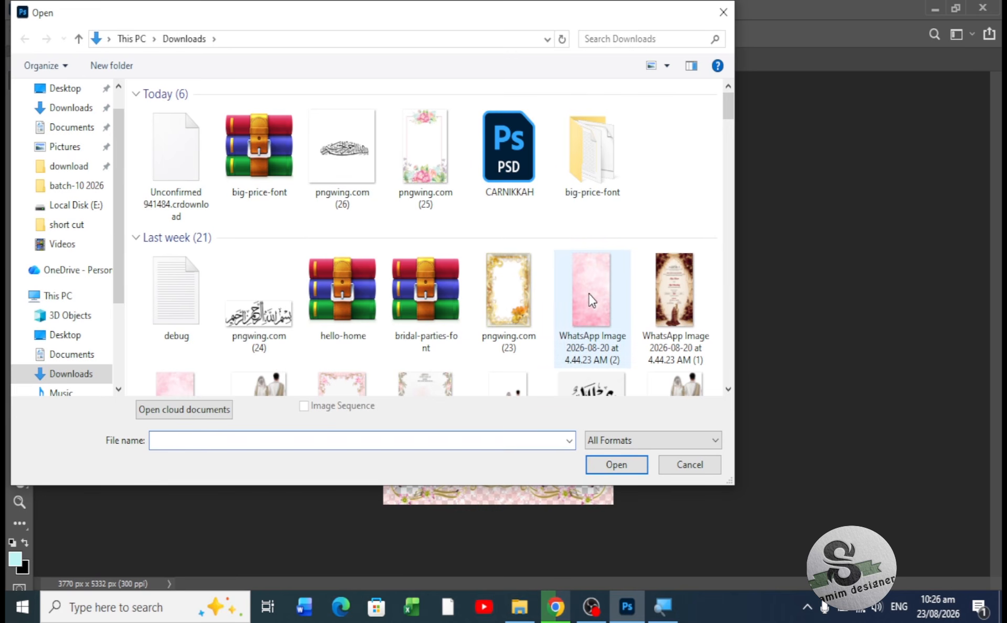
{"action": "scroll", "coordinate": [591, 298], "scroll_direction": "down", "scroll_amount": 9}
{"action": "scroll", "coordinate": [589, 291], "scroll_direction": "up", "scroll_amount": 4}
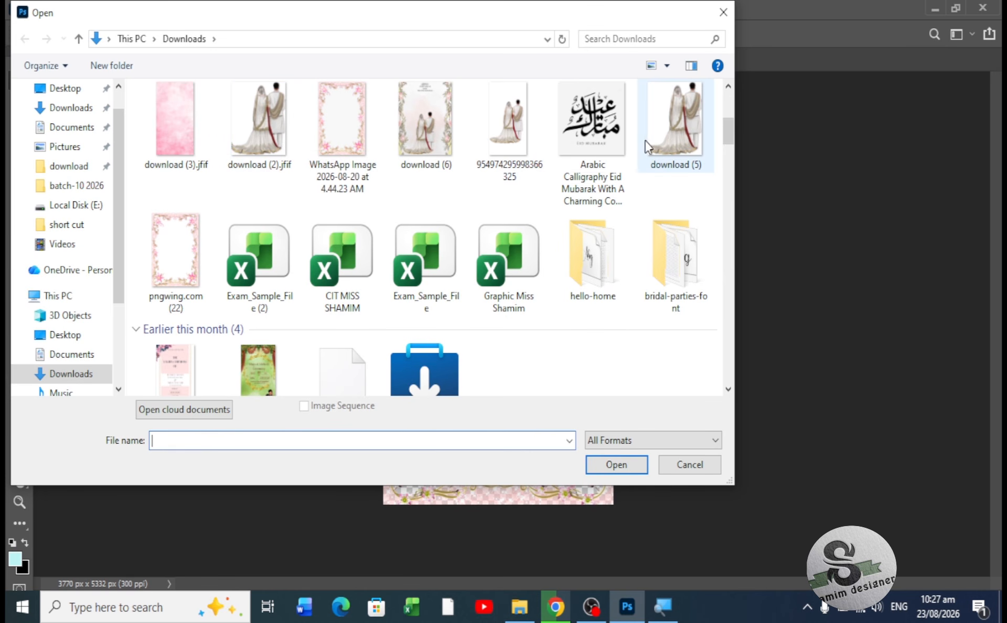
{"action": "left_click", "coordinate": [683, 140]}
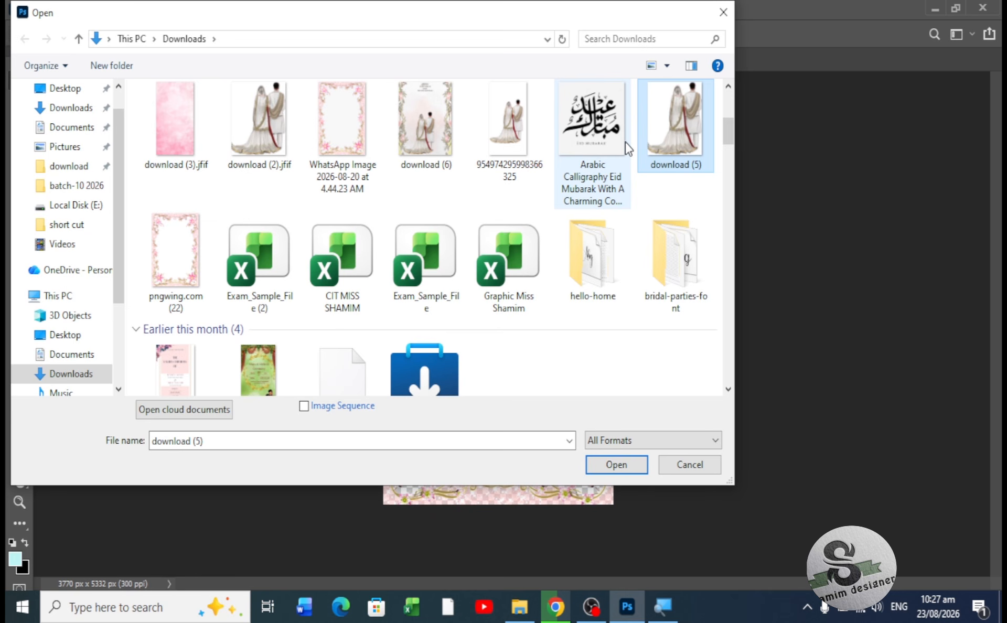
{"action": "left_click", "coordinate": [602, 467]}
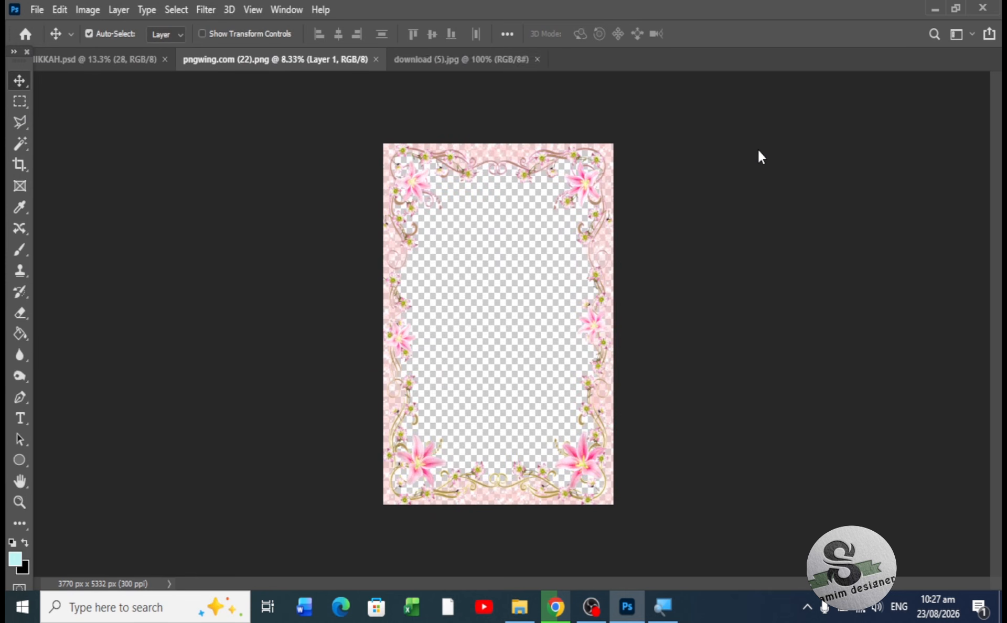
- Open the pink watercolour background WhatsApp Image 2026-08-20 at 4.44.23 AM (2)
{"action": "left_click", "coordinate": [37, 10]}
{"action": "left_click", "coordinate": [41, 41]}
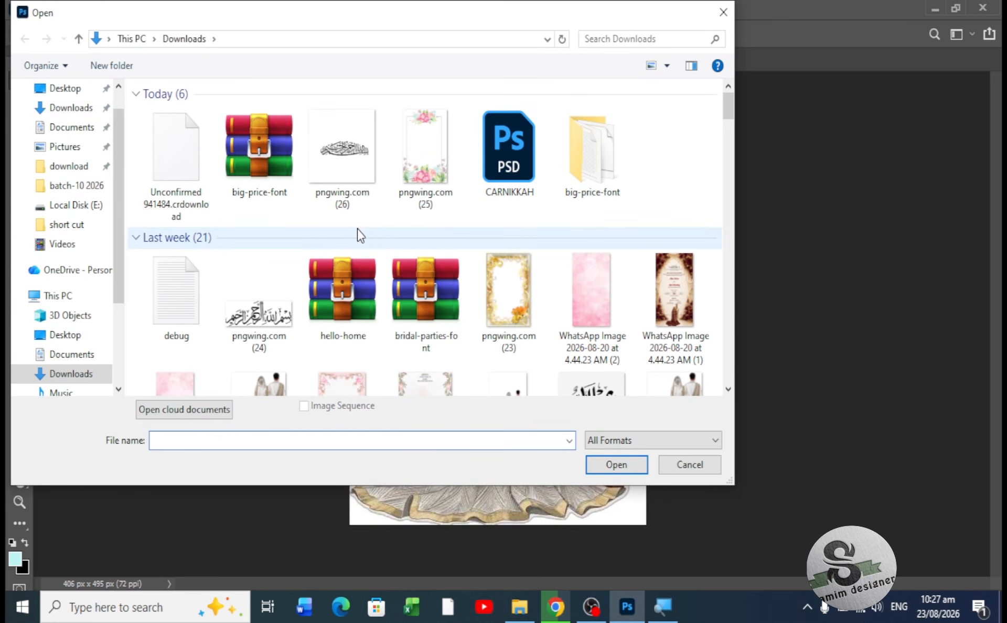
{"action": "left_click", "coordinate": [590, 304]}
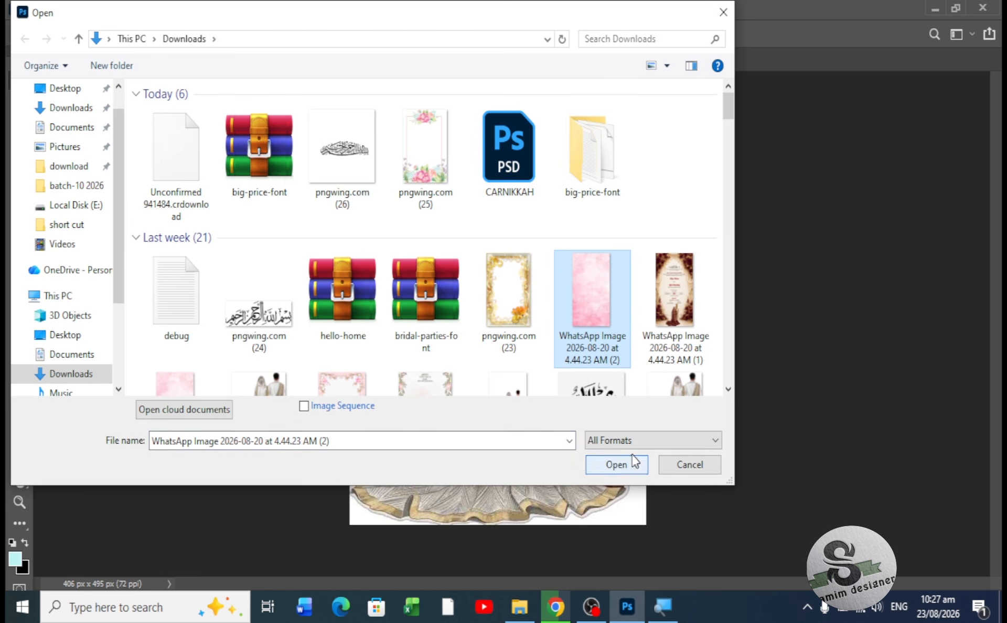
{"action": "left_click", "coordinate": [637, 468]}
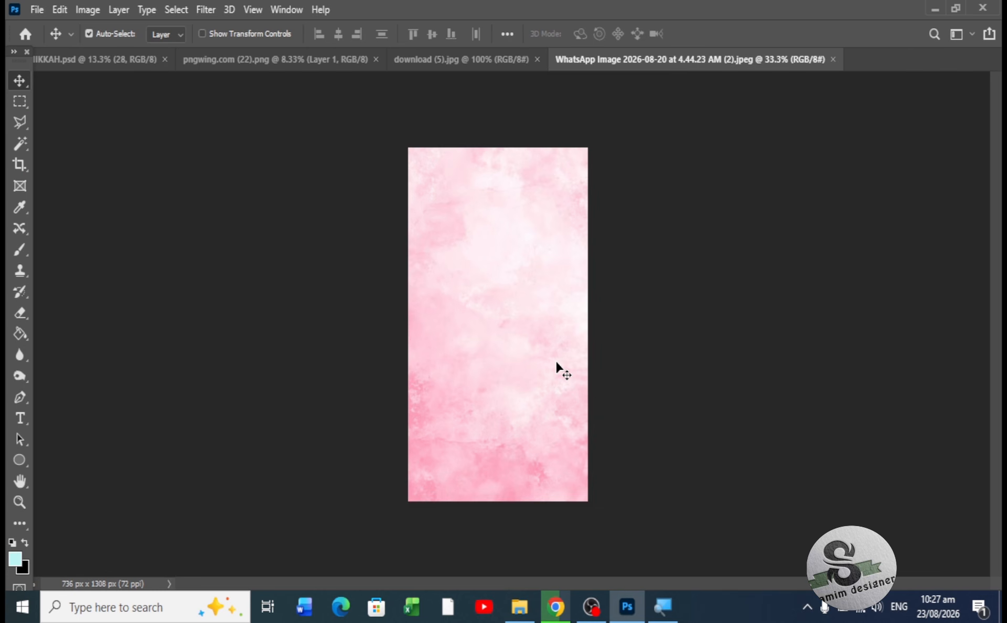
- Apply the Texturizer filter to the pink background: Canvas, 75% scaling, relief 5
{"action": "key", "text": "ctrl+plus"}
{"action": "key", "text": "ctrl+plus"}
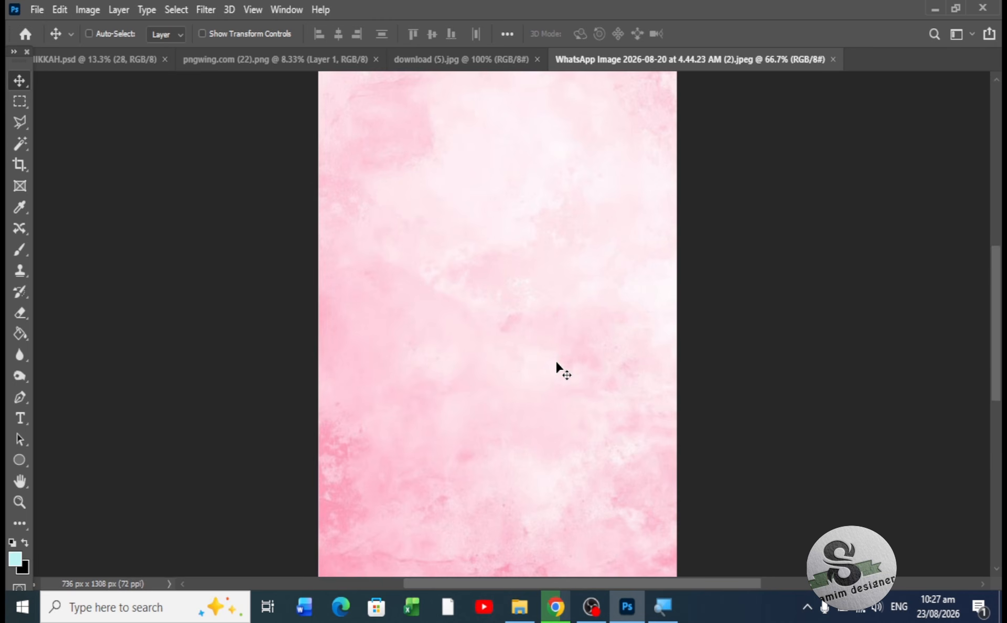
{"action": "key", "text": "ctrl+minus"}
{"action": "key", "text": "ctrl+minus"}
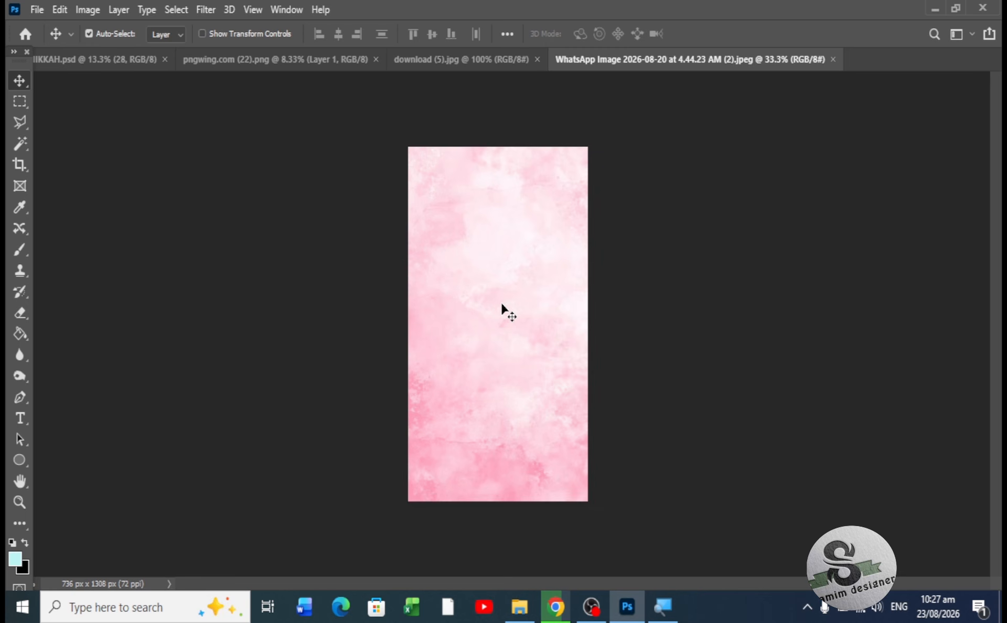
{"action": "key", "text": "ctrl+plus"}
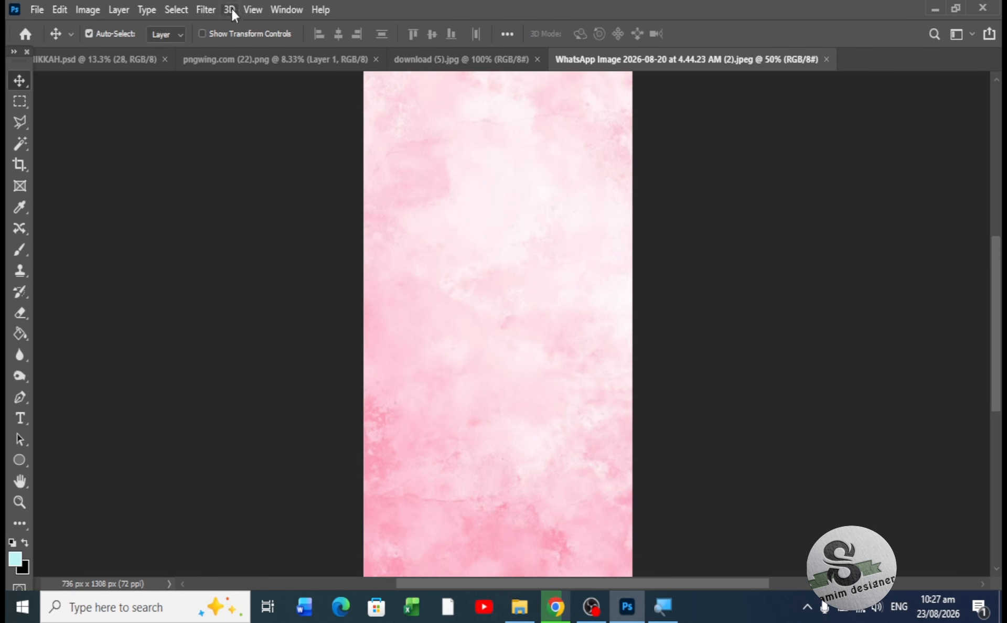
{"action": "left_click", "coordinate": [216, 11]}
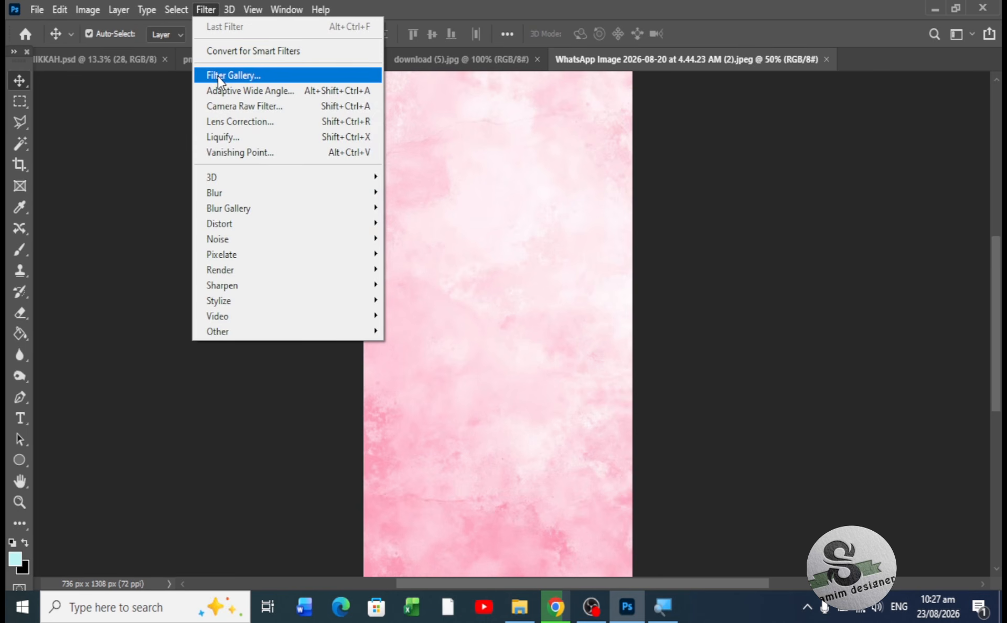
{"action": "left_click", "coordinate": [216, 76]}
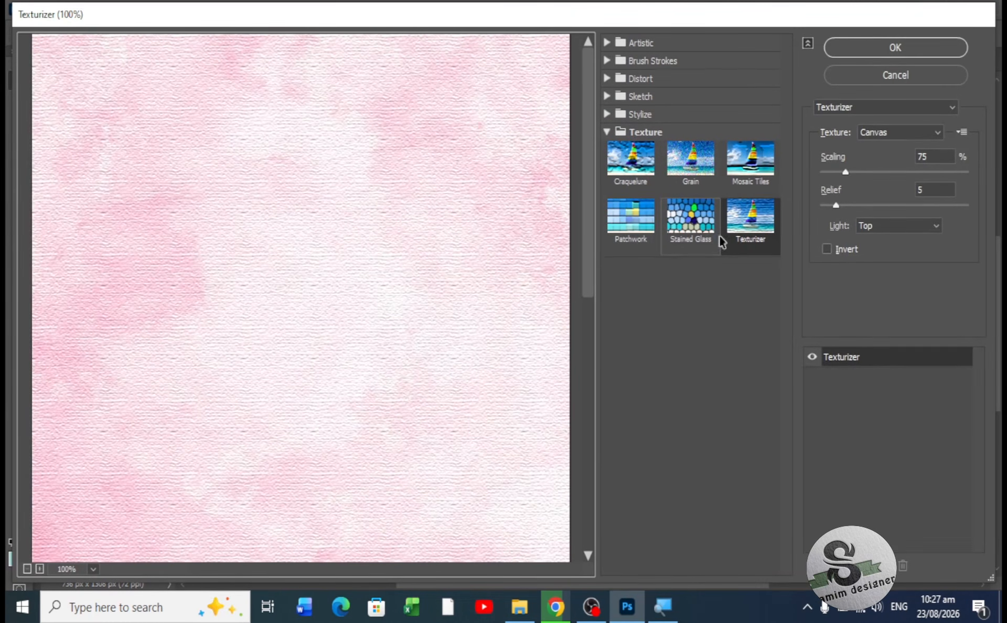
{"action": "left_click", "coordinate": [609, 133]}
{"action": "left_click", "coordinate": [608, 134]}
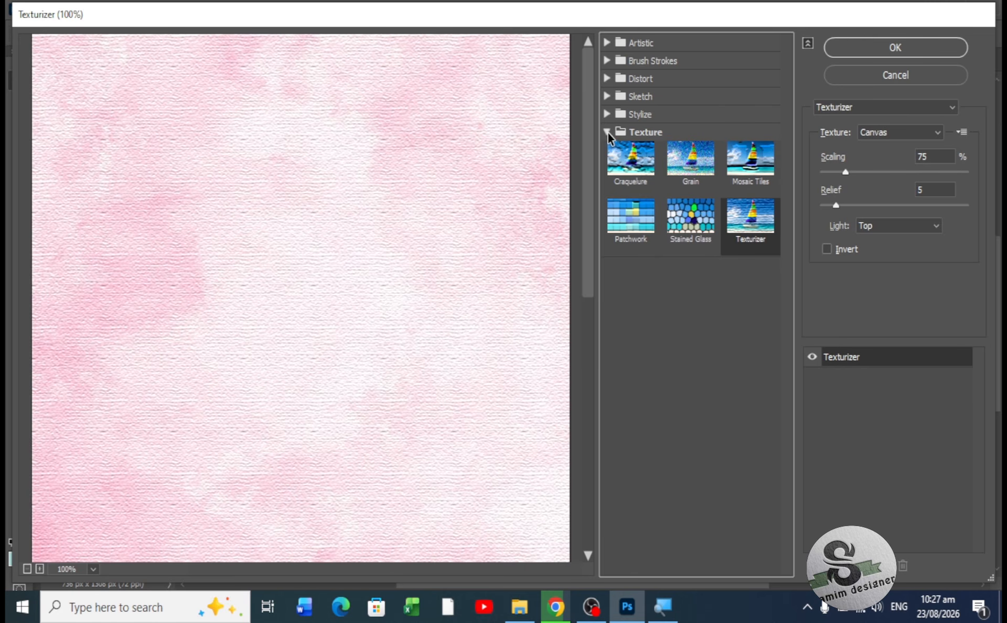
{"action": "left_click", "coordinate": [640, 157]}
{"action": "left_click", "coordinate": [690, 218]}
{"action": "left_click", "coordinate": [741, 226]}
{"action": "left_click", "coordinate": [895, 50]}
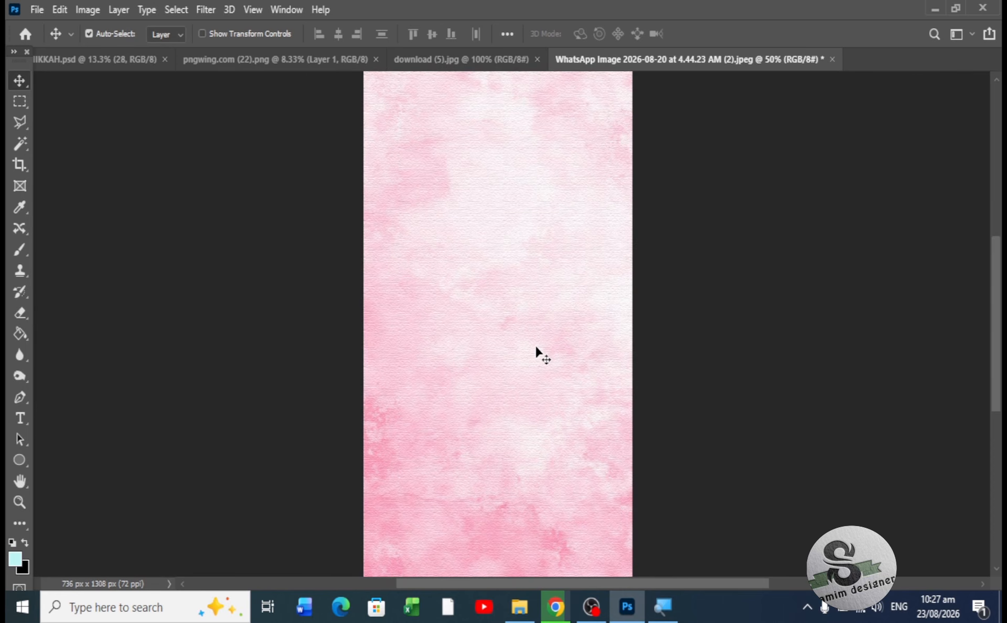
- Drag the textured pink background into pngwing.com (22) and scale it to fill the canvas
{"action": "left_click_drag", "start_coordinate": [522, 340], "coordinate": [500, 314]}
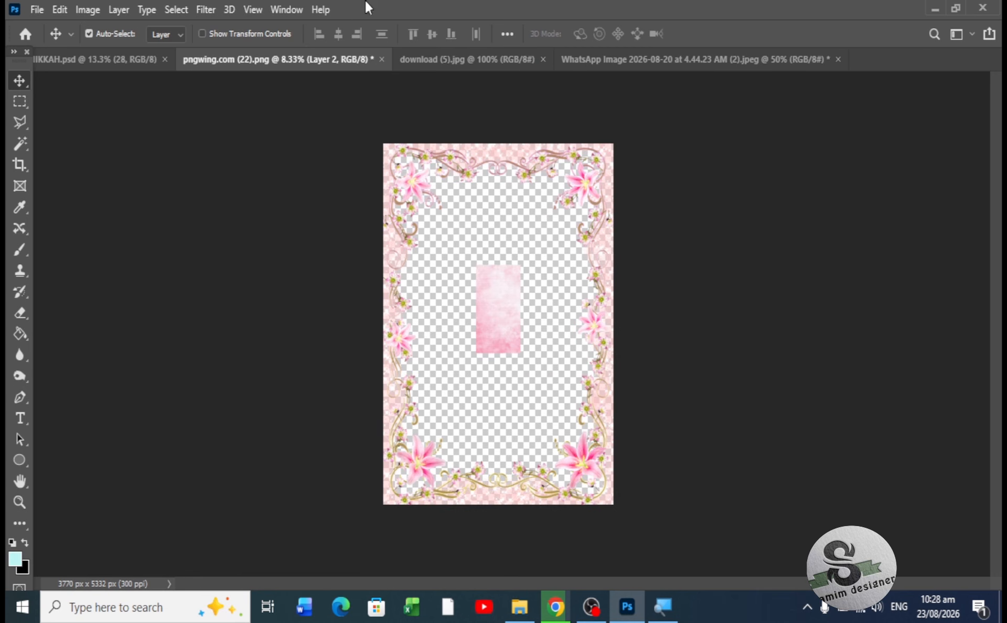
{"action": "left_click", "coordinate": [215, 33]}
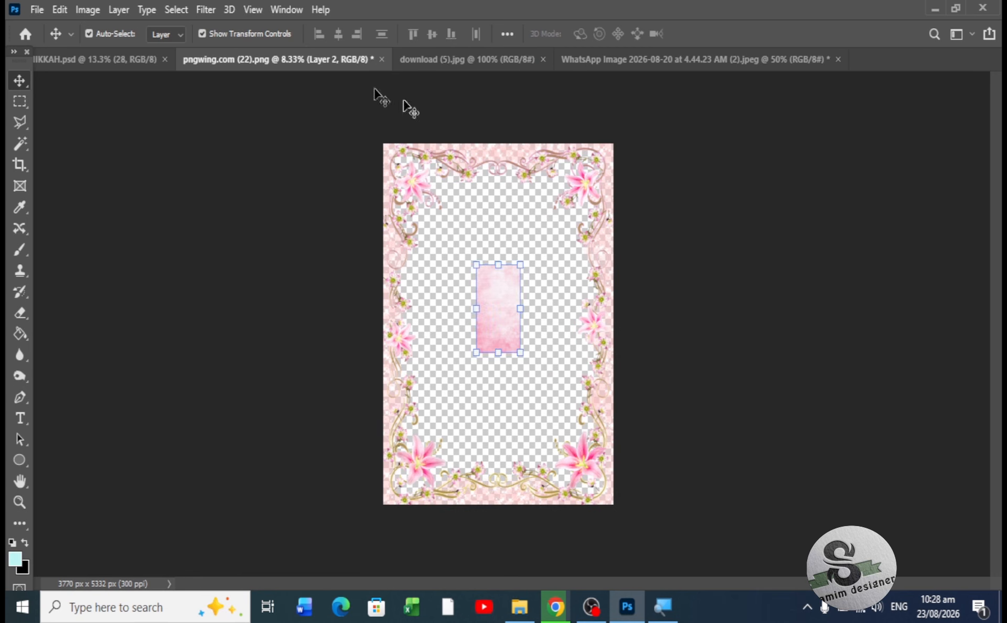
{"action": "left_click_drag", "start_coordinate": [521, 265], "coordinate": [613, 146]}
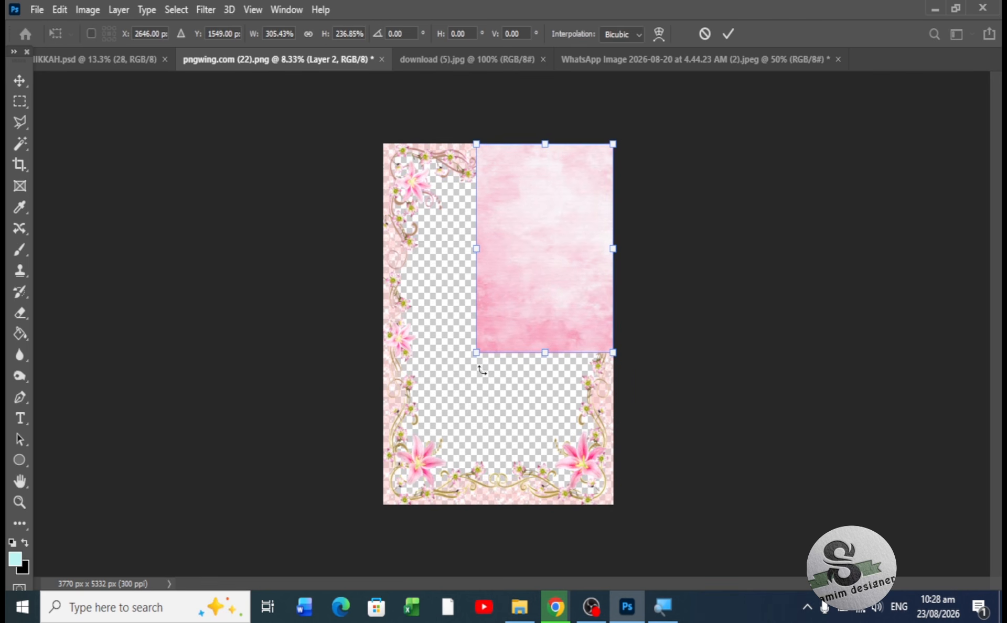
{"action": "left_click_drag", "start_coordinate": [478, 356], "coordinate": [385, 505]}
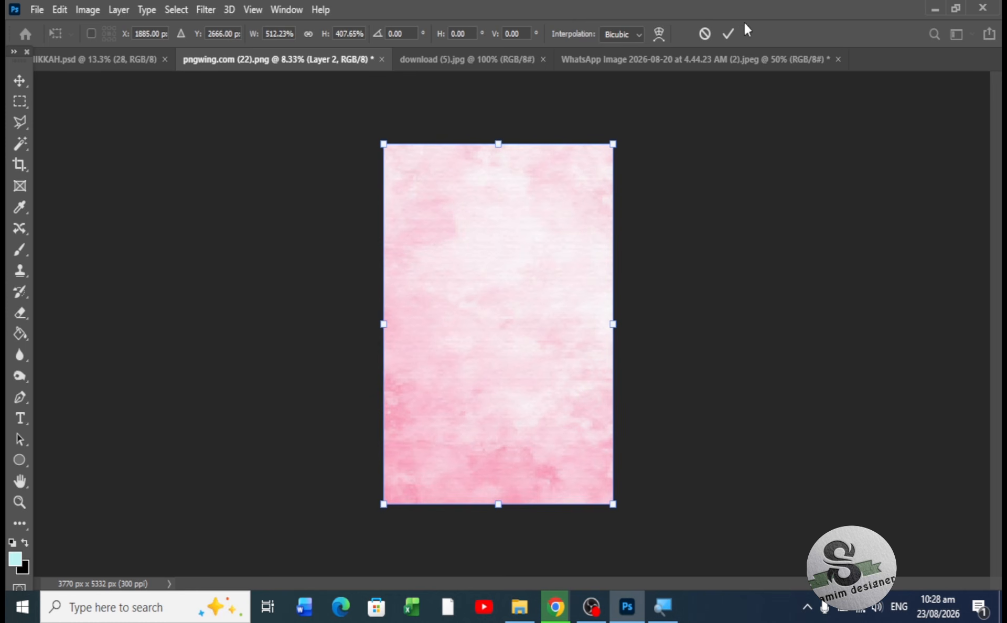
{"action": "left_click", "coordinate": [728, 33]}
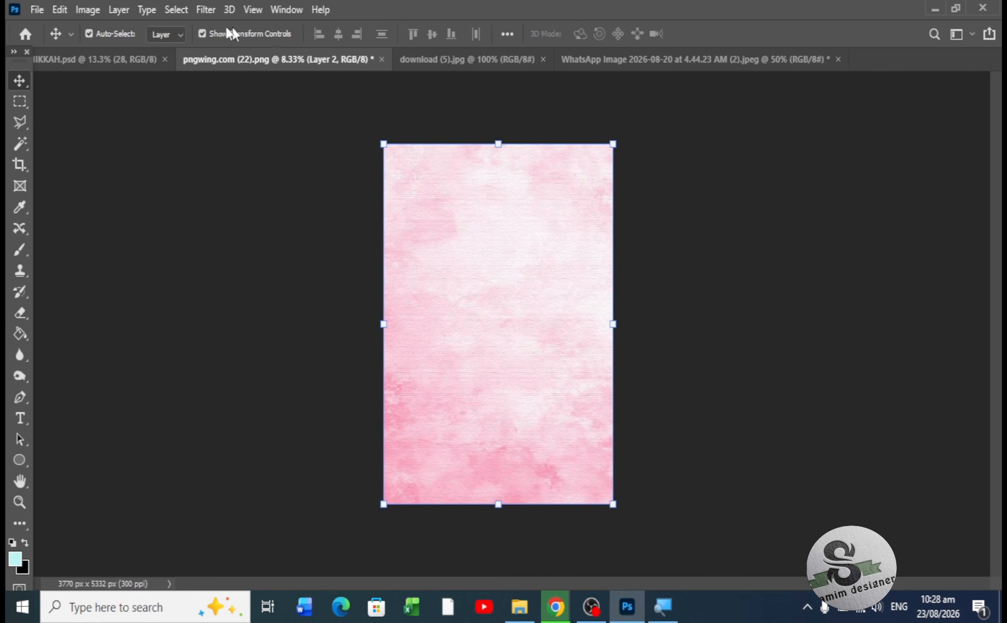
{"action": "left_click", "coordinate": [209, 33]}
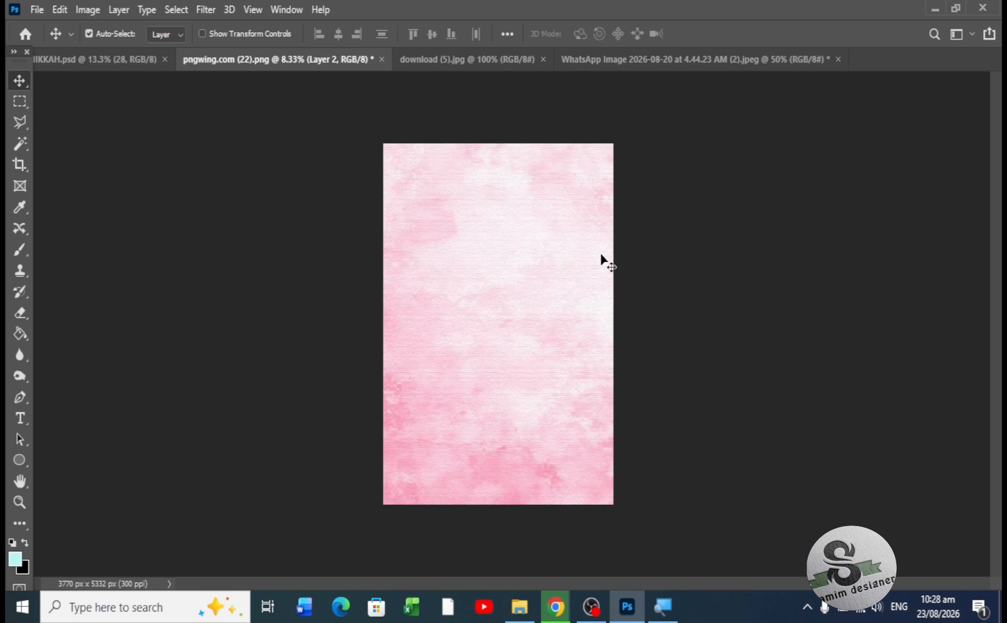
- Show the Layers panel and move Layer 1, the floral frame, above the pink Layer 2
{"action": "left_click", "coordinate": [278, 15]}
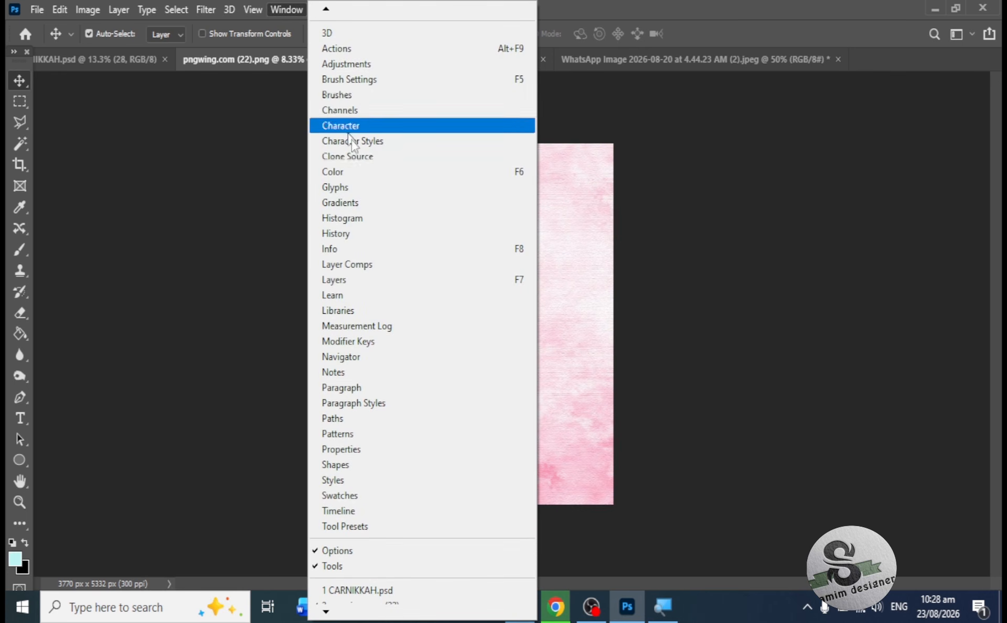
{"action": "left_click", "coordinate": [389, 279]}
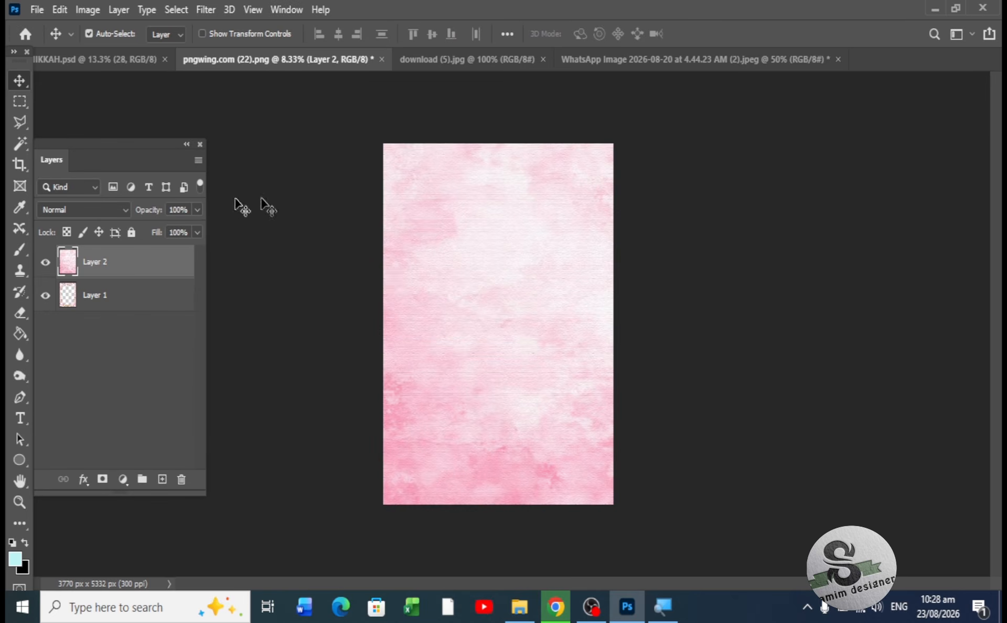
{"action": "left_click_drag", "start_coordinate": [134, 141], "coordinate": [802, 126]}
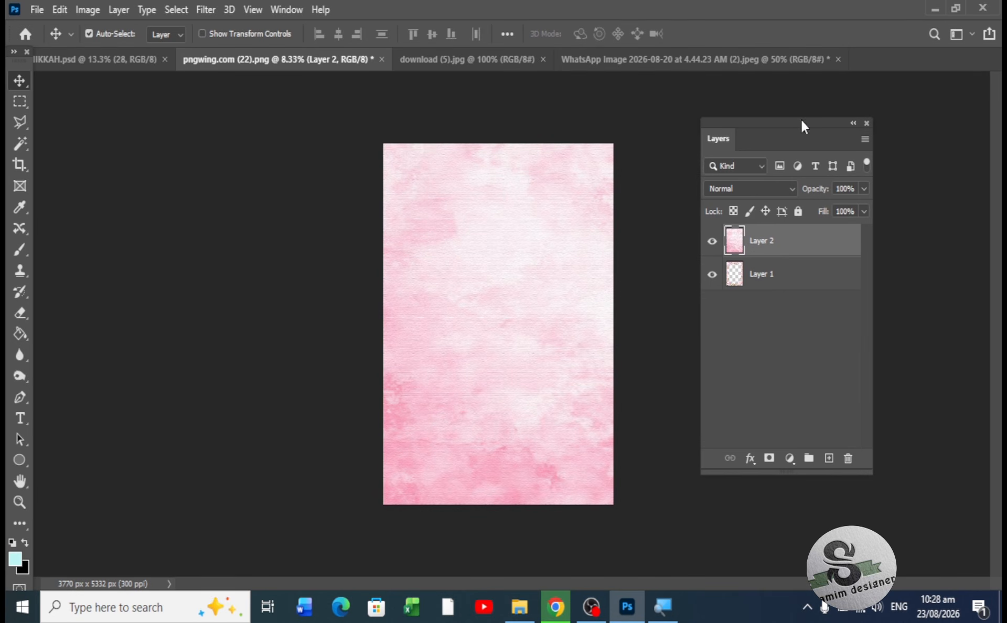
{"action": "left_click", "coordinate": [713, 241]}
{"action": "left_click", "coordinate": [712, 242]}
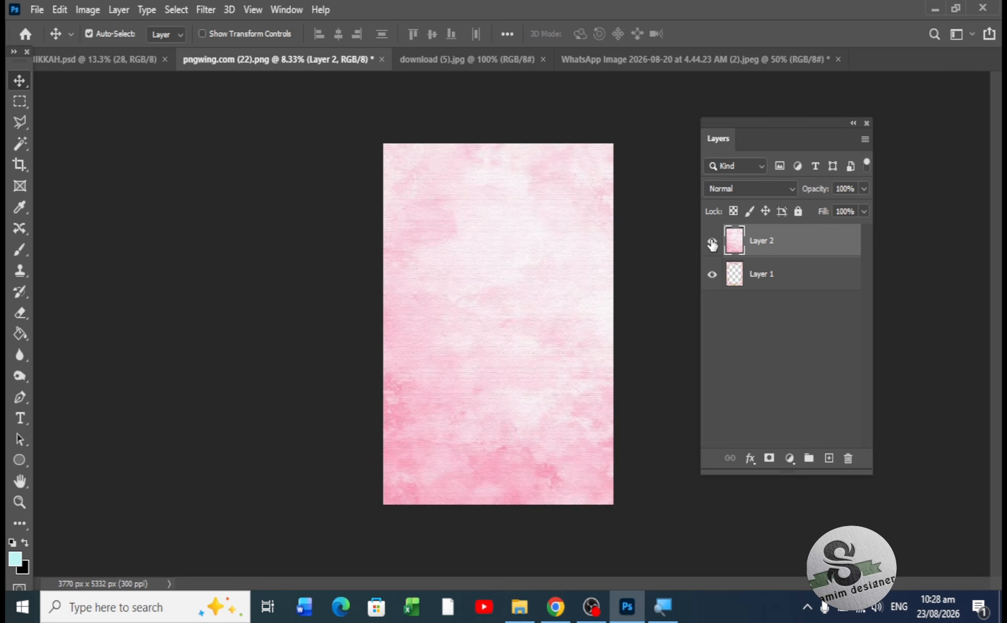
{"action": "left_click", "coordinate": [784, 279]}
{"action": "left_click_drag", "start_coordinate": [789, 279], "coordinate": [774, 232]}
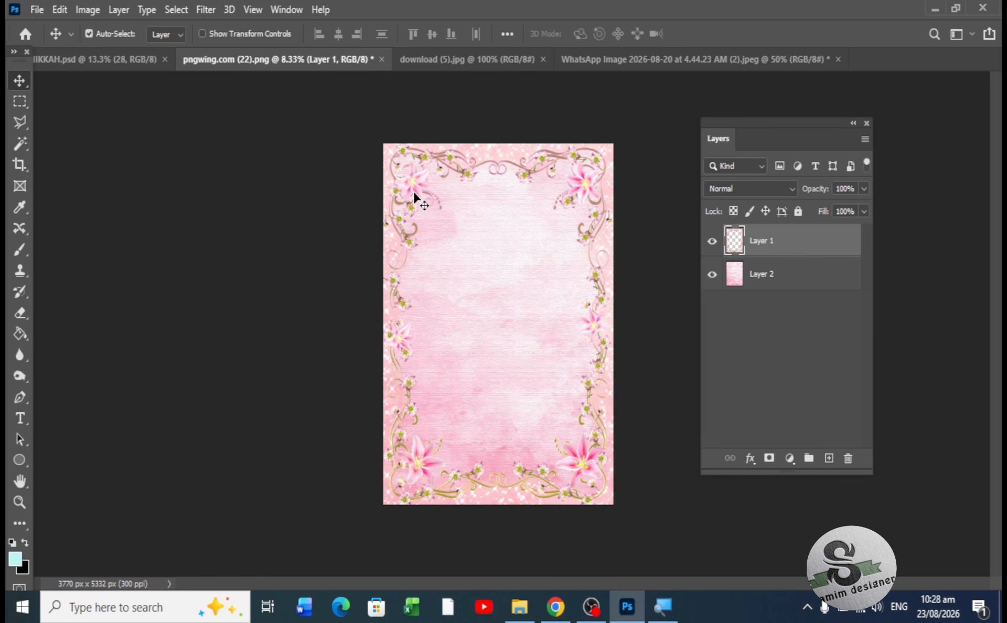
- Darken the floral frame with Hue/Saturation, setting Lightness to -16
{"action": "left_click", "coordinate": [89, 9]}
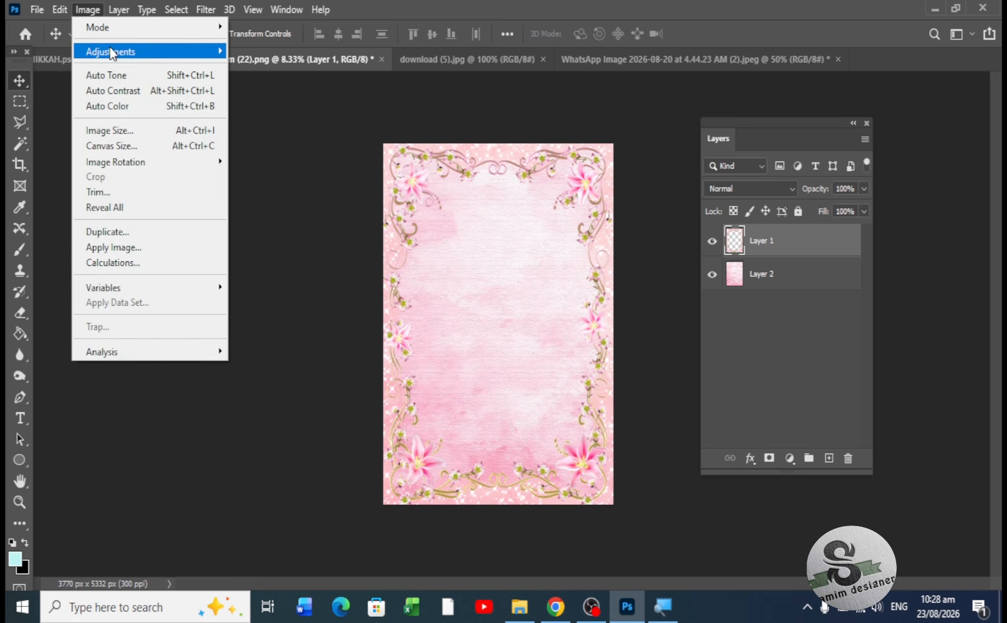
{"action": "mouse_move", "coordinate": [128, 55]}
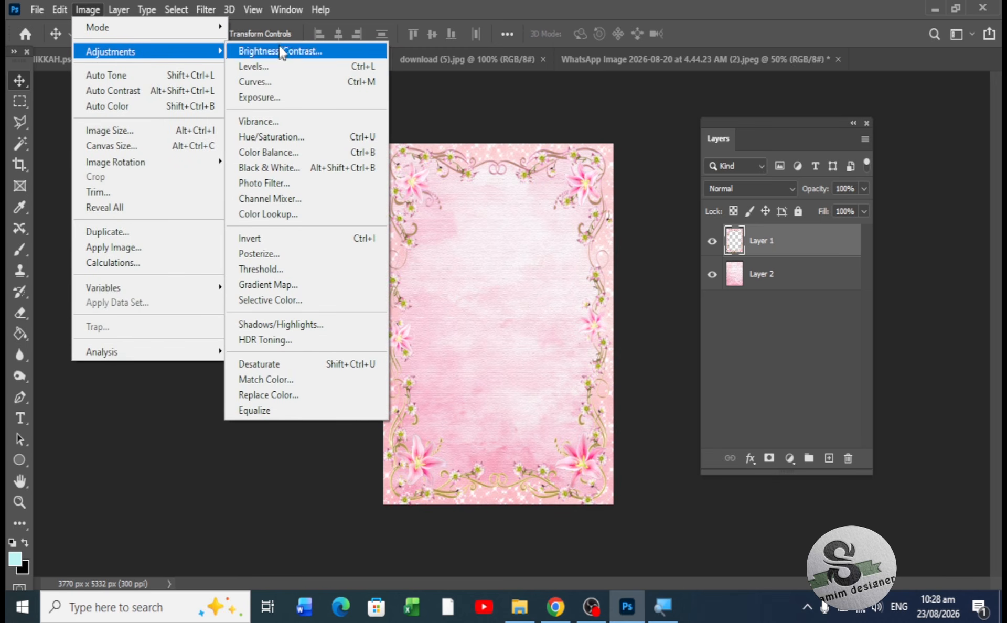
{"action": "left_click", "coordinate": [283, 137]}
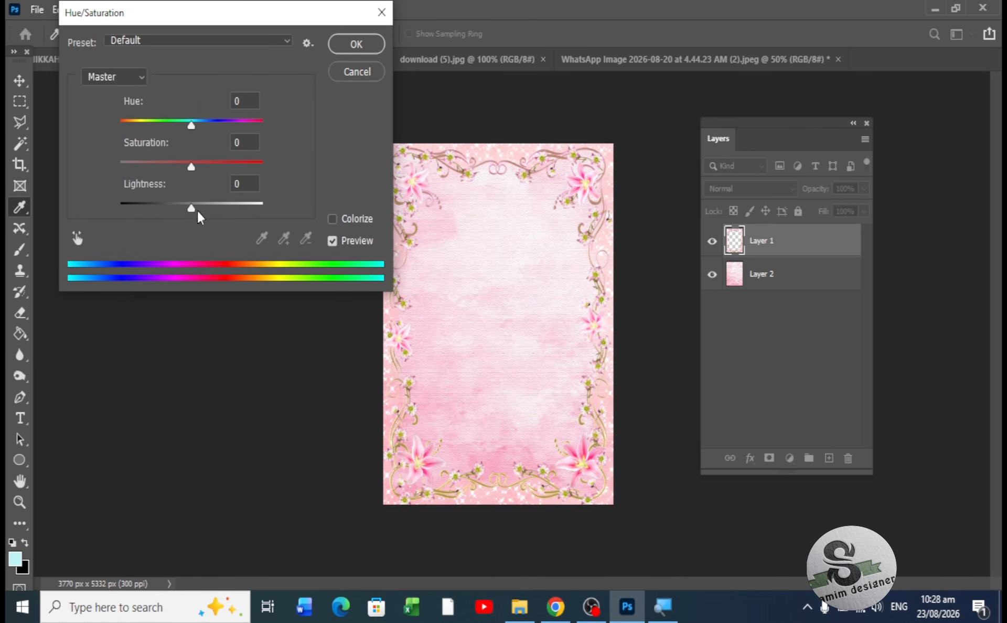
{"action": "mouse_move", "coordinate": [187, 209]}
{"action": "left_mouse_down"}
{"action": "mouse_move", "coordinate": [170, 207]}
{"action": "mouse_move", "coordinate": [180, 210]}
{"action": "left_mouse_up"}
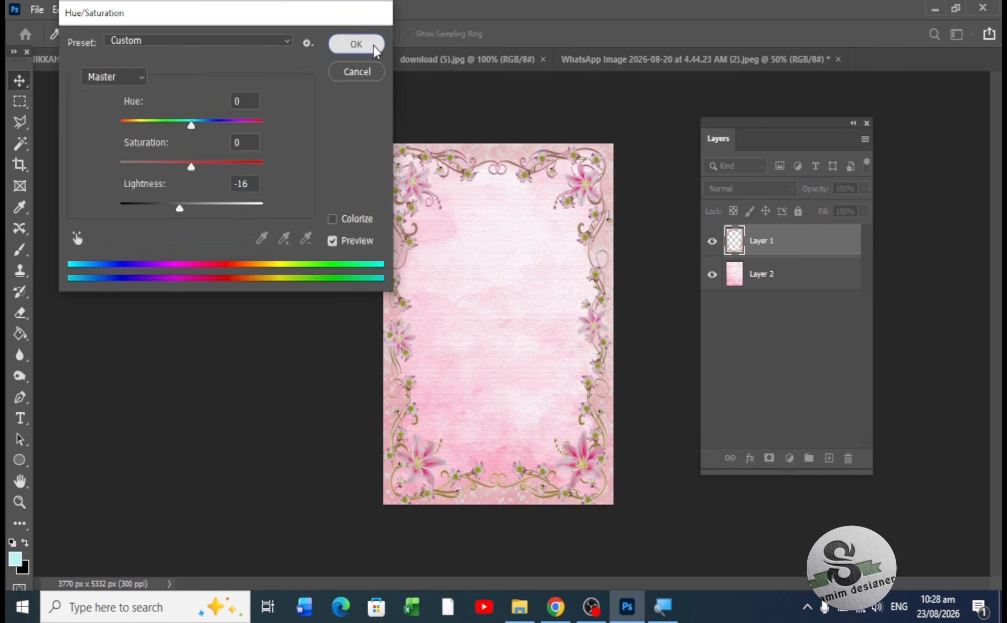
{"action": "left_click", "coordinate": [374, 45]}
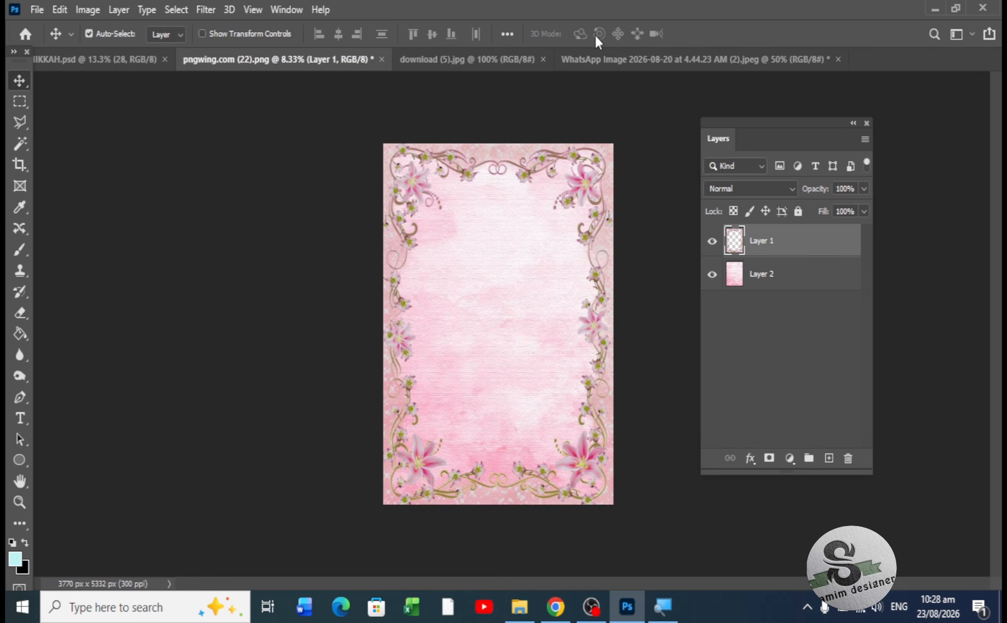
- Close the WhatsApp Image pink background document without saving
{"action": "left_click", "coordinate": [606, 61]}
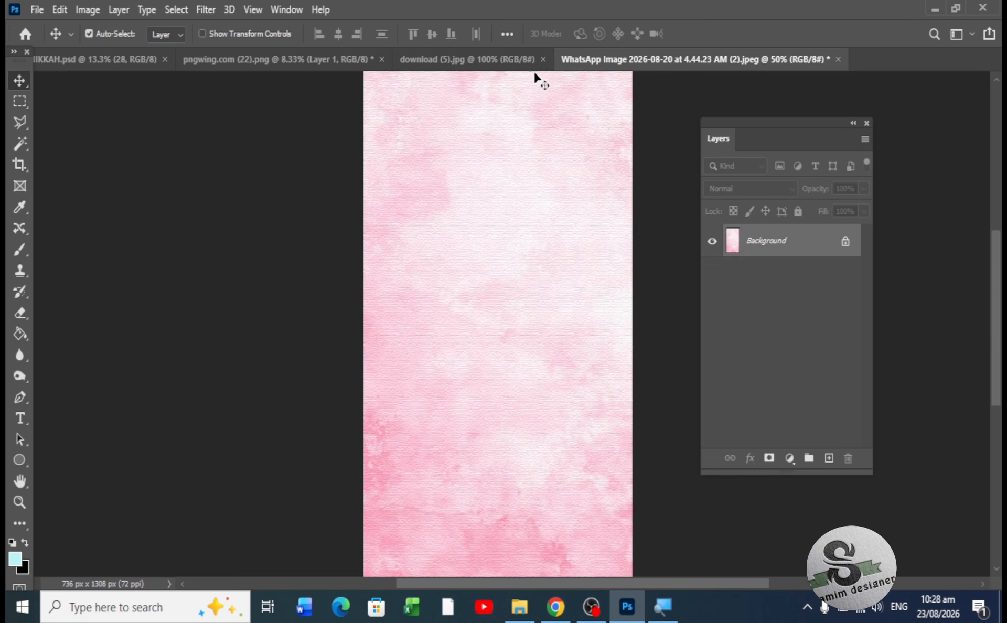
{"action": "left_click", "coordinate": [495, 58]}
{"action": "left_click", "coordinate": [712, 59]}
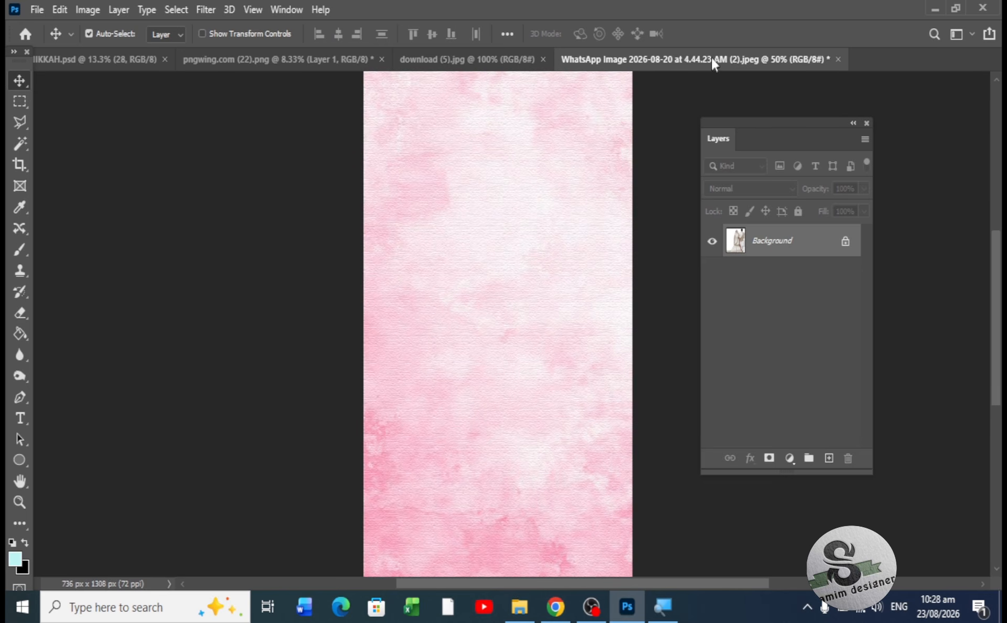
{"action": "left_click", "coordinate": [839, 59]}
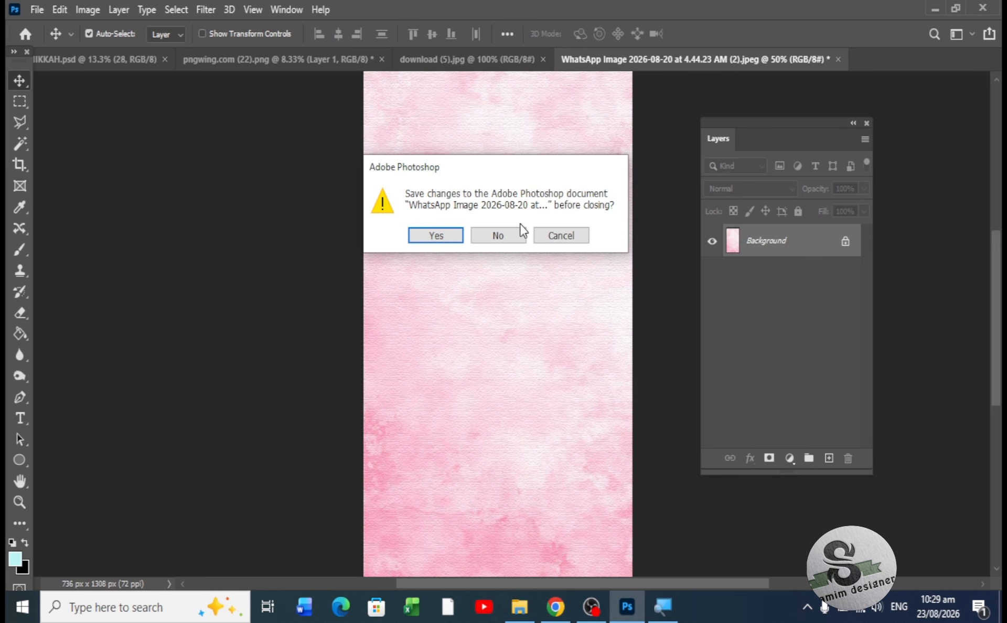
{"action": "left_click", "coordinate": [508, 241]}
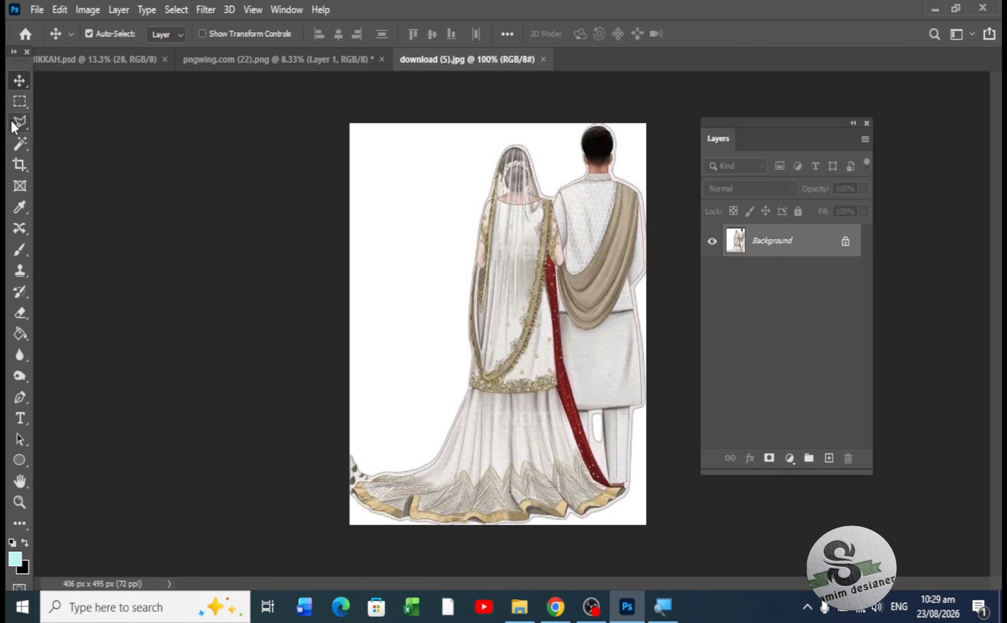
- Select the bride and groom with Object Selection and move them onto the card
{"action": "left_click", "coordinate": [17, 149]}
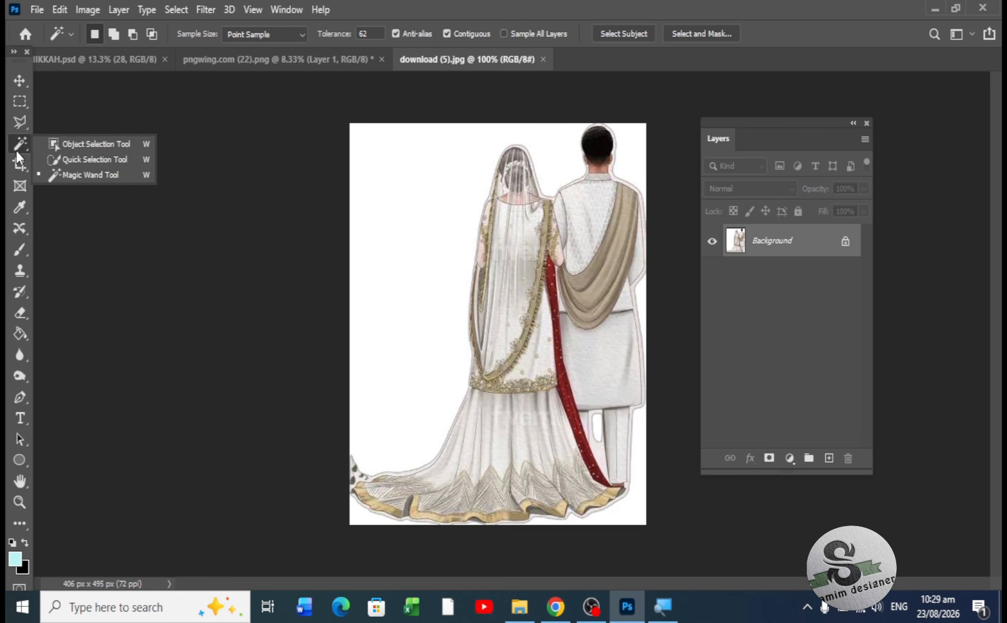
{"action": "left_click", "coordinate": [74, 145]}
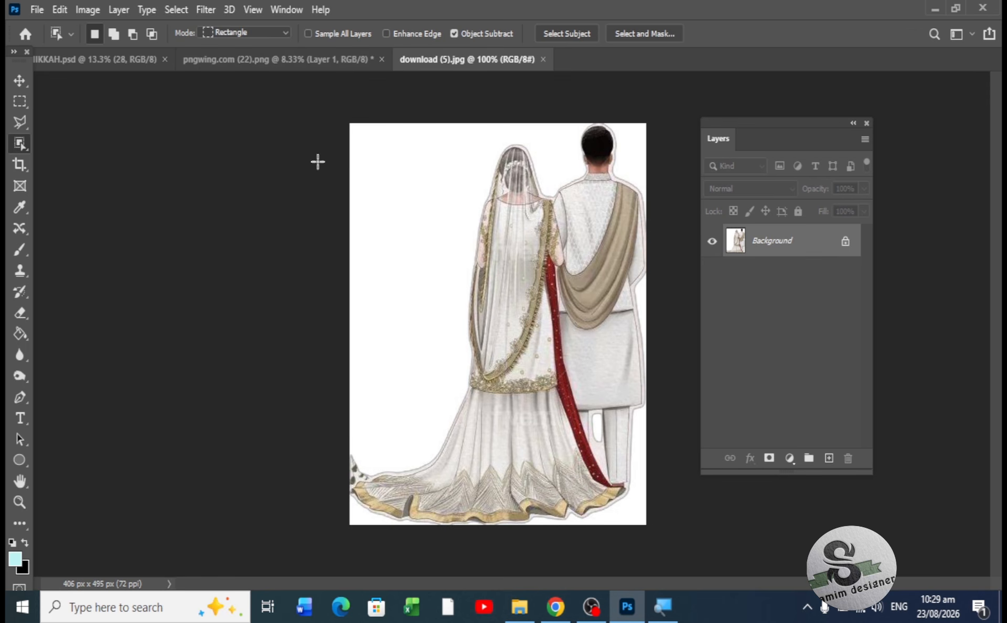
{"action": "left_click_drag", "start_coordinate": [351, 122], "coordinate": [633, 509]}
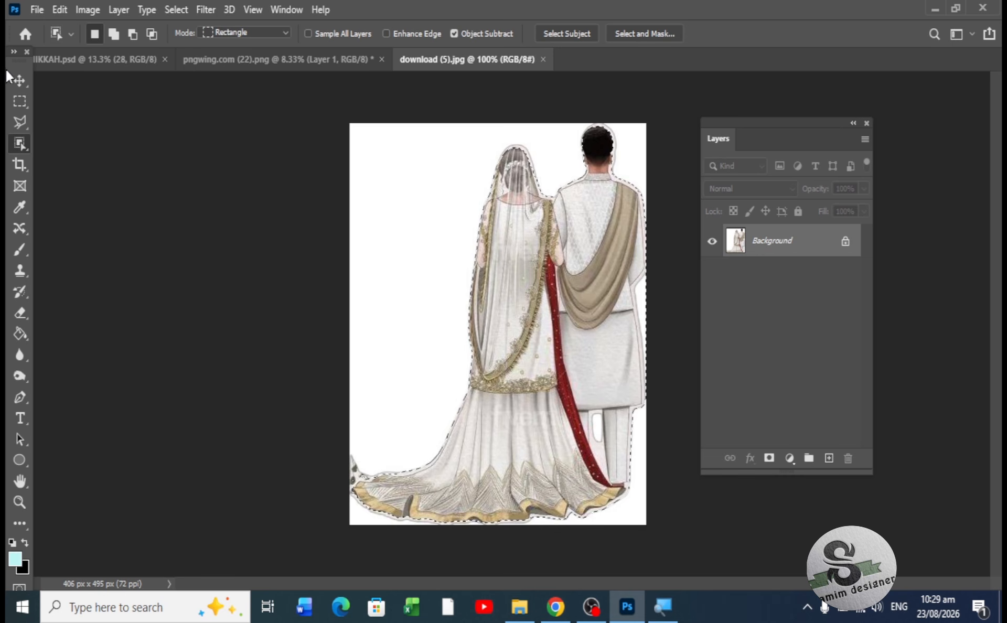
{"action": "left_click", "coordinate": [20, 80]}
{"action": "left_click_drag", "start_coordinate": [551, 298], "coordinate": [499, 385]}
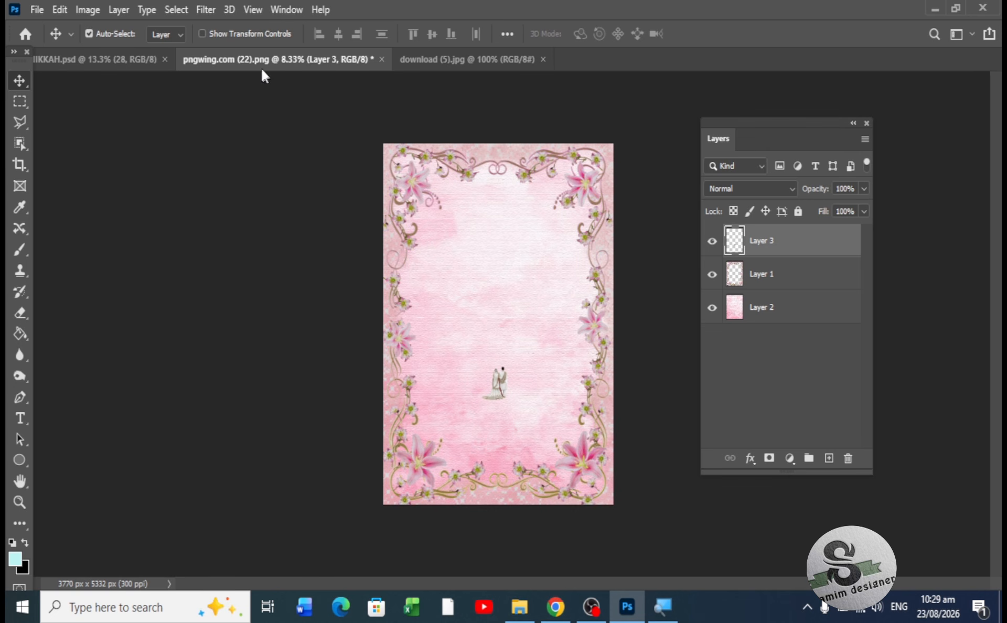
- Resize the couple with transform handles and position them at the card's bottom centre
{"action": "left_click", "coordinate": [219, 33]}
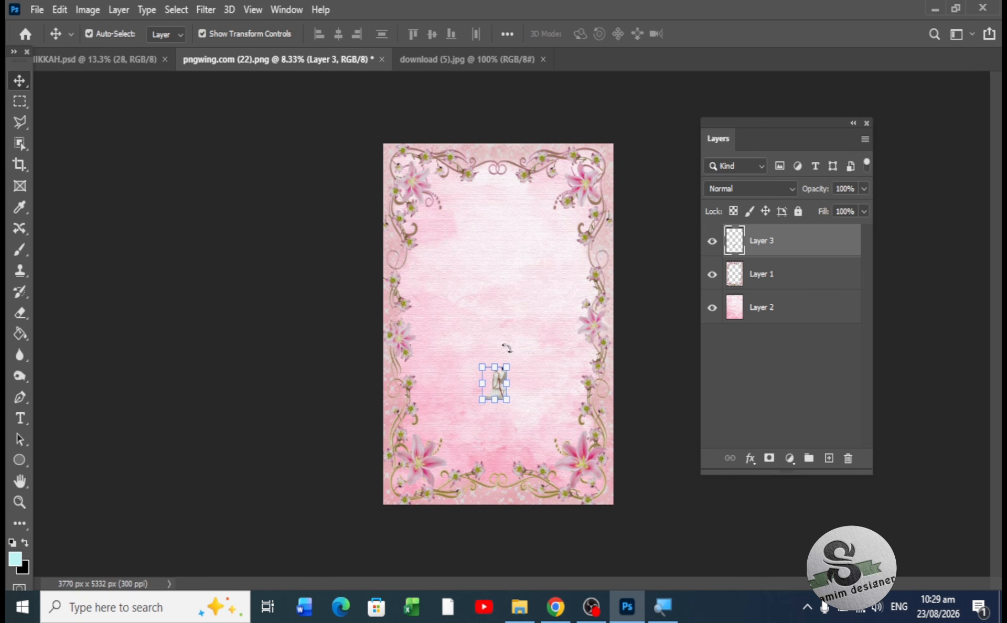
{"action": "left_click_drag", "start_coordinate": [507, 365], "coordinate": [550, 275]}
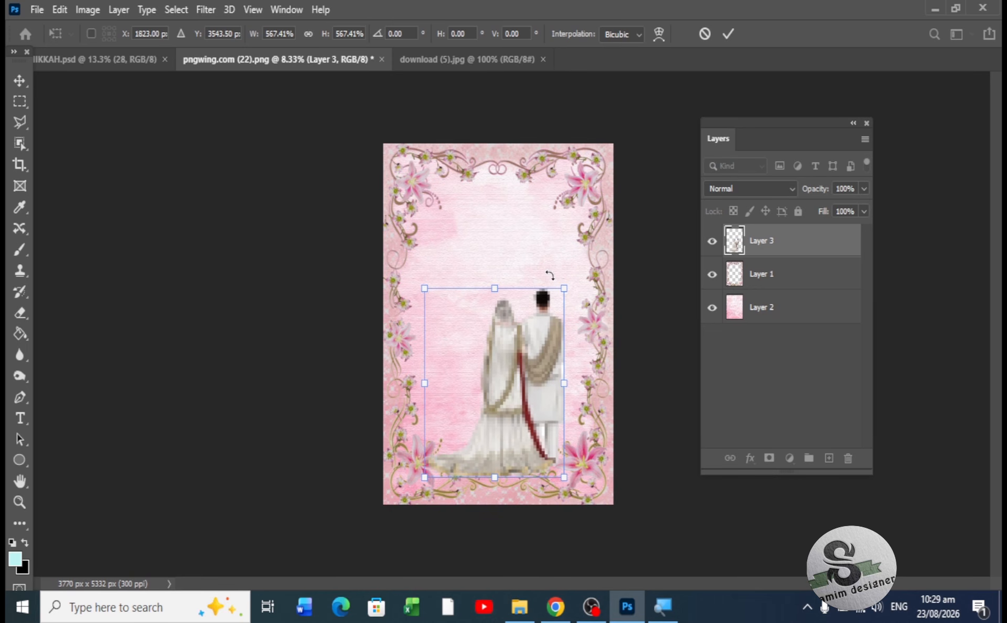
{"action": "left_click_drag", "start_coordinate": [530, 332], "coordinate": [524, 353]}
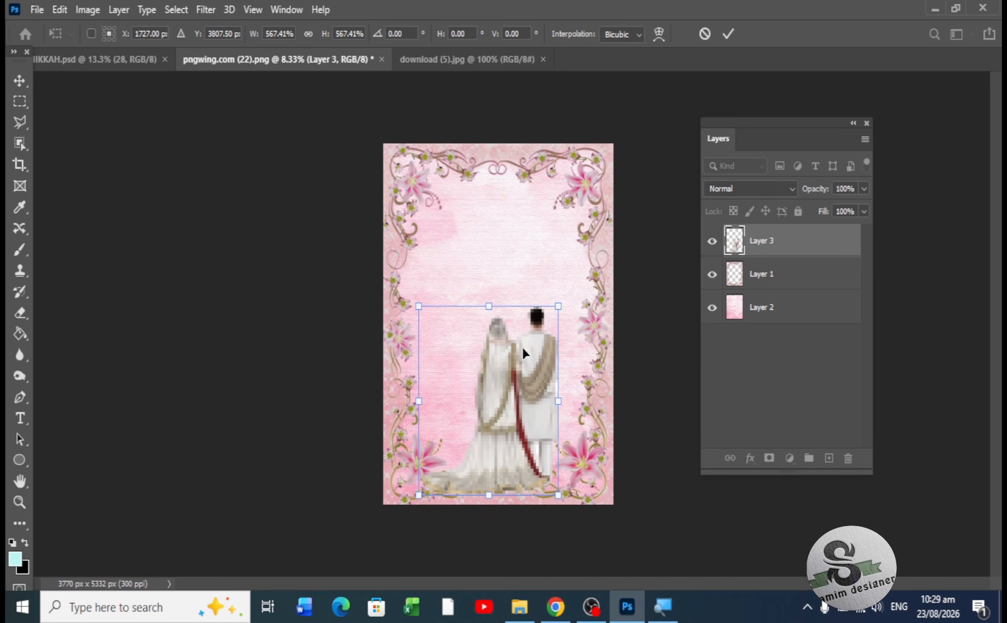
{"action": "key", "text": "Return"}
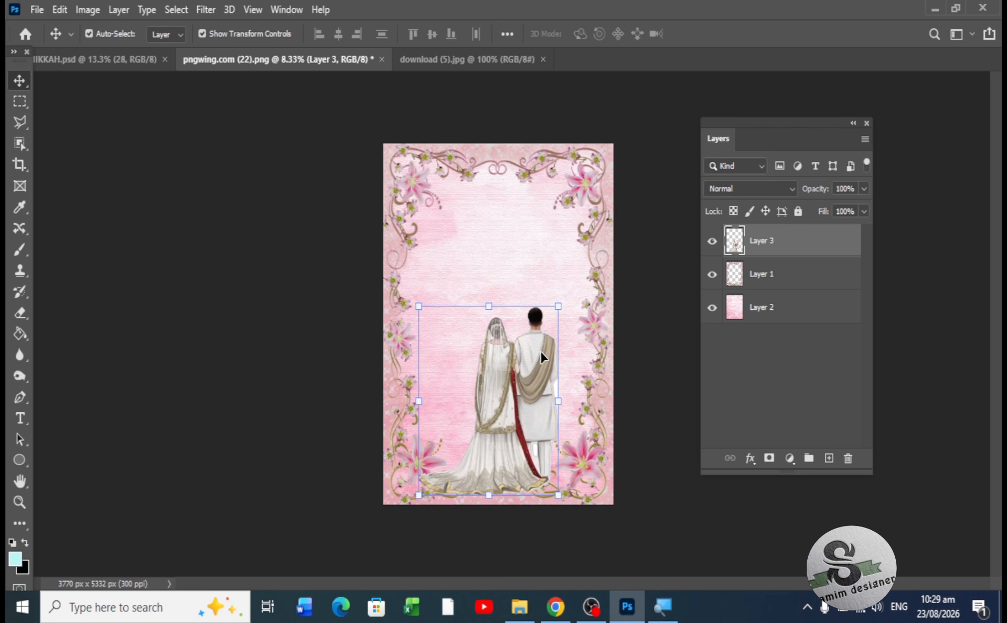
{"action": "mouse_move", "coordinate": [542, 358]}
{"action": "left_mouse_down"}
{"action": "mouse_move", "coordinate": [549, 369]}
{"action": "mouse_move", "coordinate": [540, 368]}
{"action": "left_mouse_up"}
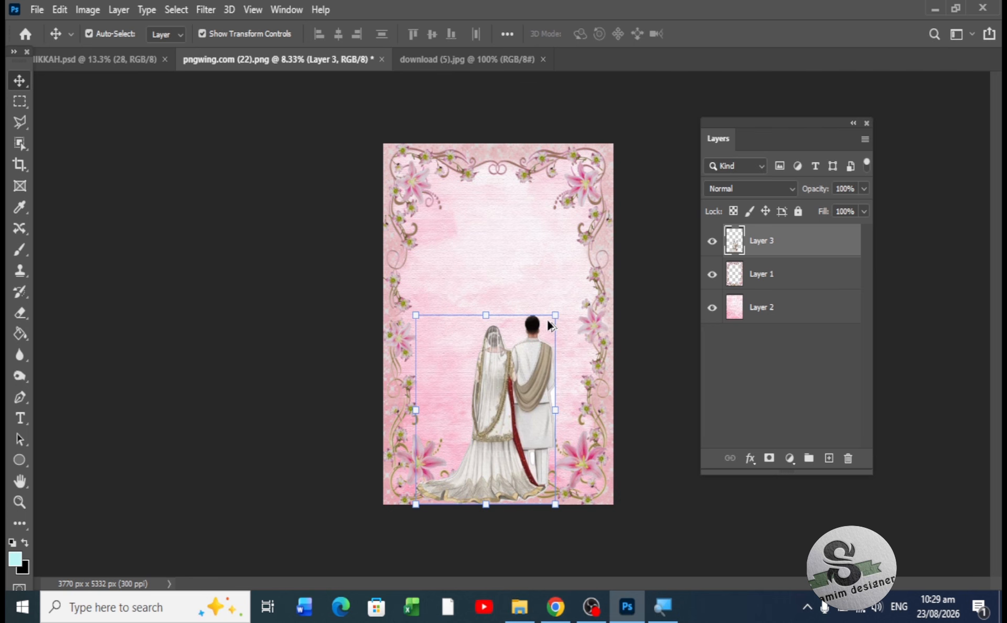
{"action": "left_click_drag", "start_coordinate": [555, 315], "coordinate": [546, 339]}
{"action": "left_click_drag", "start_coordinate": [505, 412], "coordinate": [509, 432]}
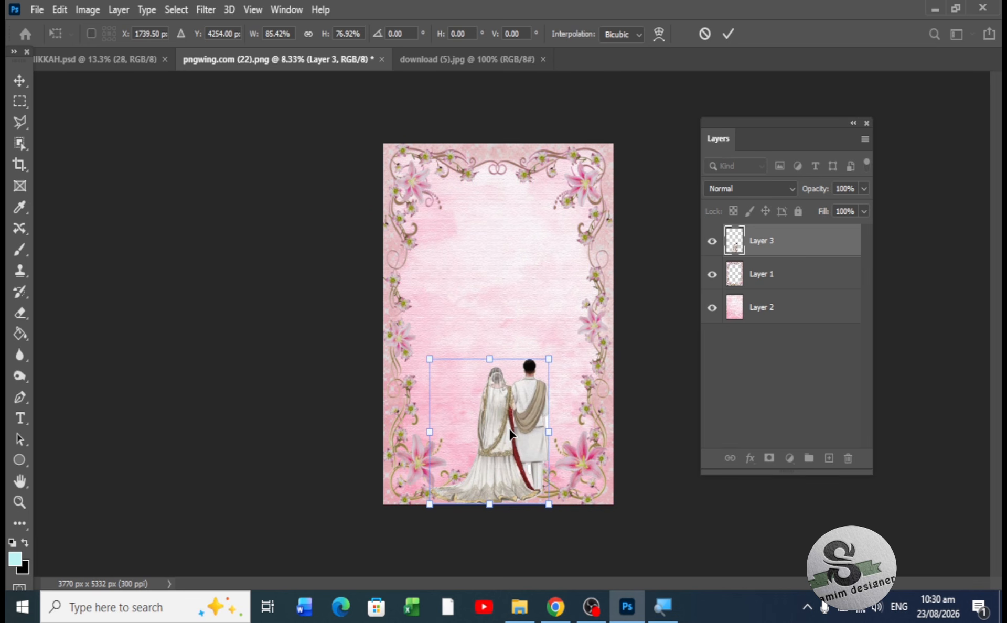
{"action": "key", "text": "Return"}
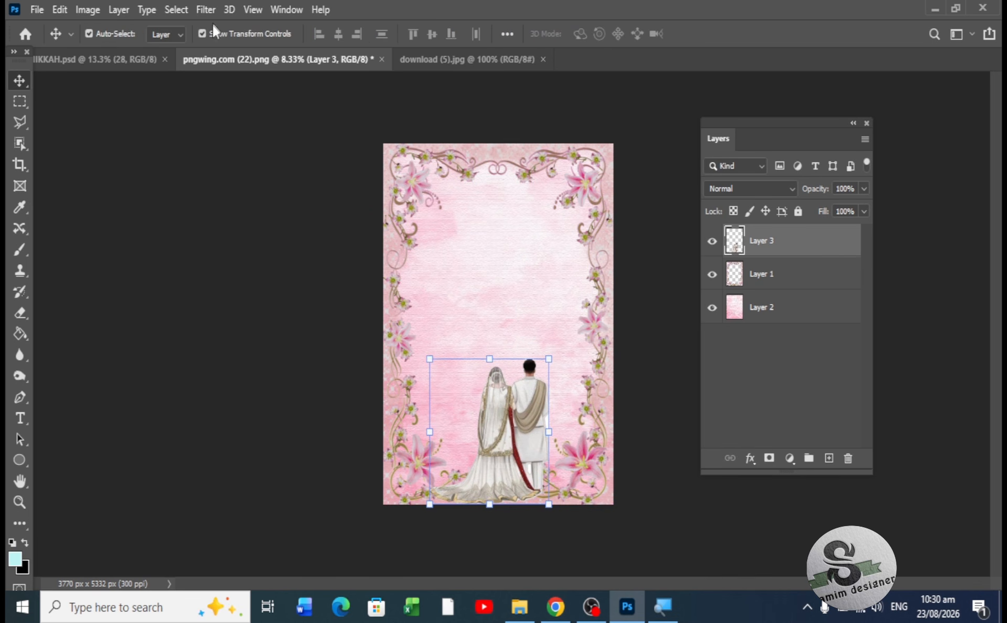
- Move the floral frame Layer 1 above the couple layer
{"action": "left_click", "coordinate": [214, 35]}
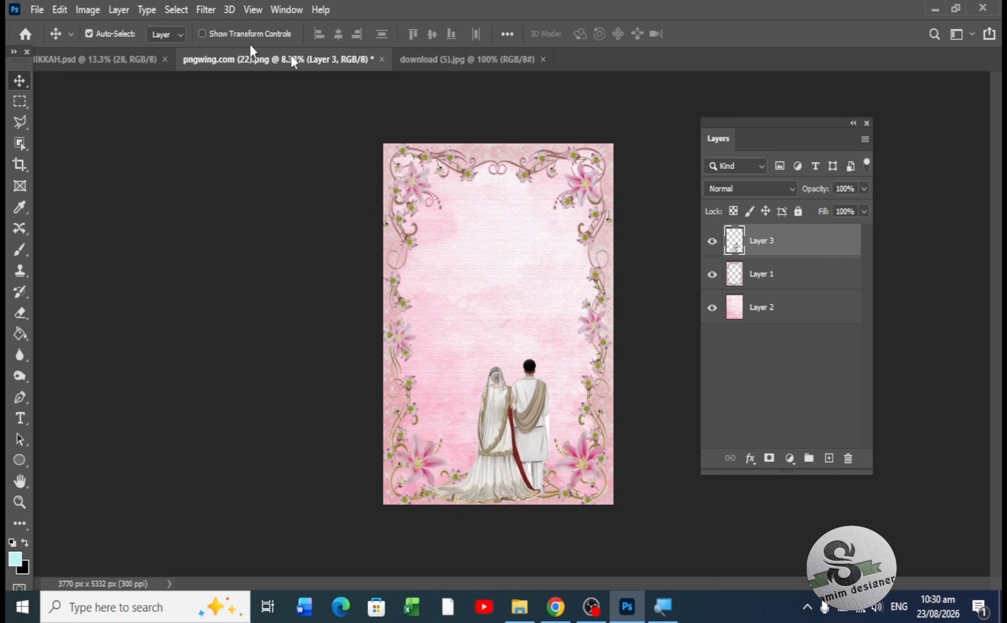
{"action": "left_click", "coordinate": [813, 282]}
{"action": "left_click_drag", "start_coordinate": [823, 279], "coordinate": [799, 231]}
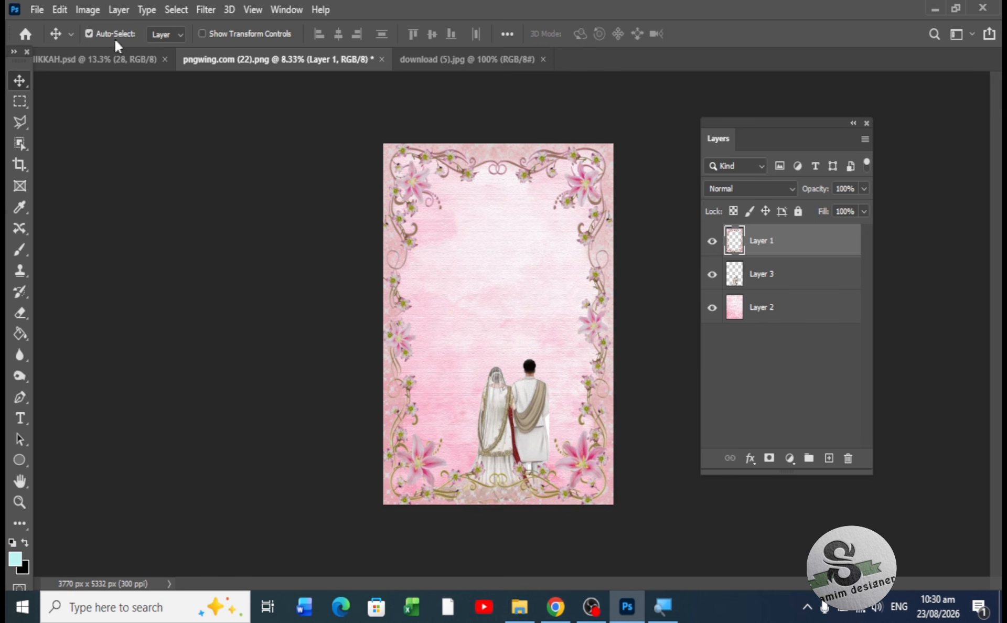
- Nudge and drag the couple lower so they stand near the bottom border
{"action": "left_click", "coordinate": [89, 34]}
{"action": "left_click", "coordinate": [524, 415]}
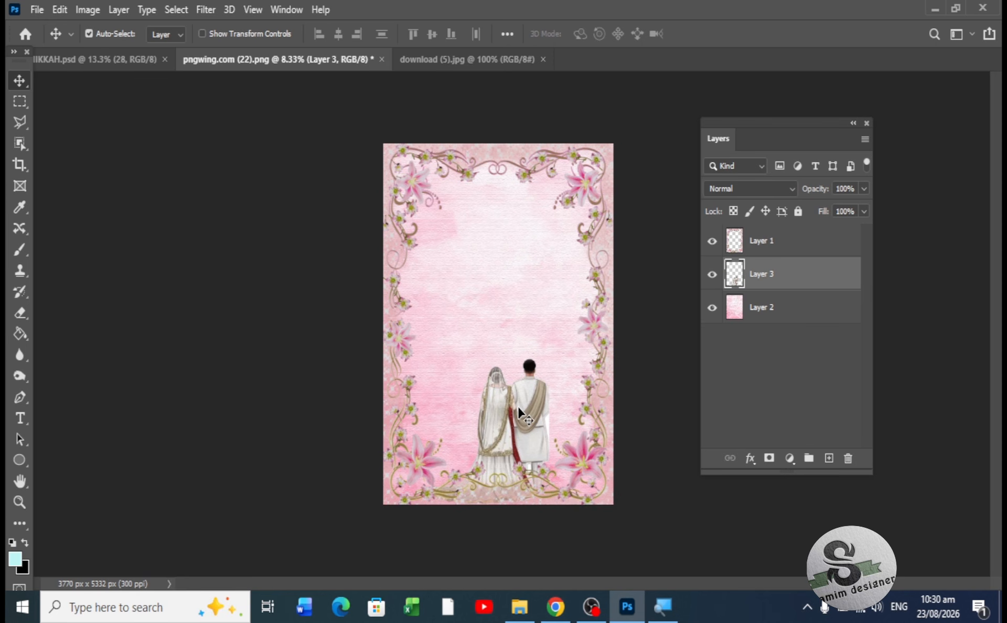
{"action": "key", "text": "Up"}
{"action": "key", "text": "Up"}
{"action": "key", "text": "Up"}
{"action": "key", "text": "Up"}
{"action": "key", "text": "Up"}
{"action": "key", "text": "Up"}
{"action": "key", "text": "Up"}
{"action": "key", "text": "Up"}
{"action": "key", "text": "Up"}
{"action": "key", "text": "Up"}
{"action": "key", "text": "Up"}
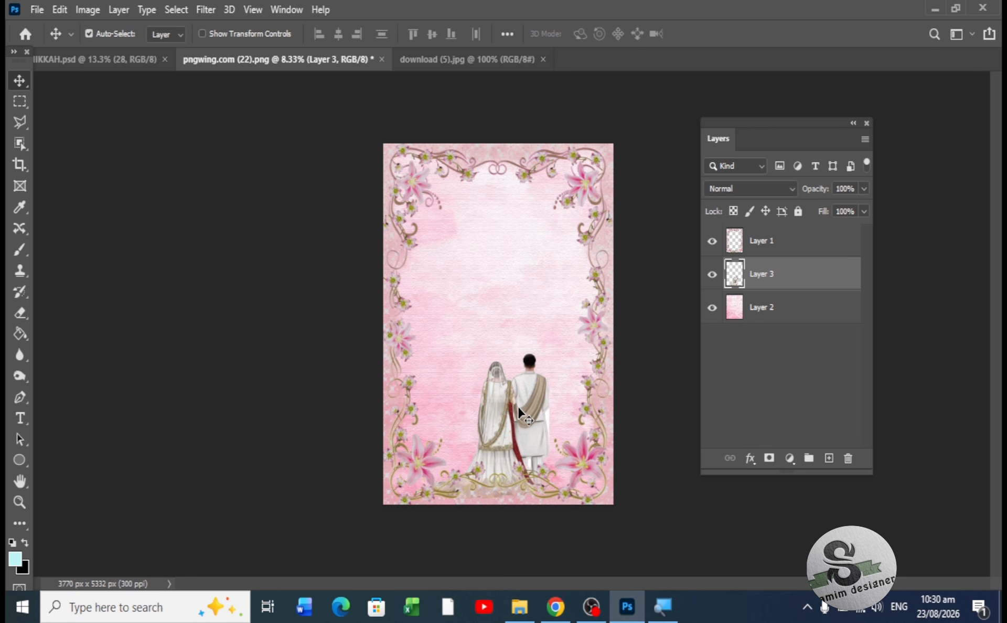
{"action": "key", "text": "Up"}
{"action": "key", "text": "Up"}
{"action": "key", "text": "Up"}
{"action": "key", "text": "Up"}
{"action": "key", "text": "Up"}
{"action": "key", "text": "Up"}
{"action": "key", "text": "Up"}
{"action": "key", "text": "Up"}
{"action": "key", "text": "Up"}
{"action": "key", "text": "Up"}
{"action": "key", "text": "Left"}
{"action": "key", "text": "Left"}
{"action": "key", "text": "Left"}
{"action": "key", "text": "Left"}
{"action": "key", "text": "Left"}
{"action": "key", "text": "Left"}
{"action": "key", "text": "Left"}
{"action": "key", "text": "Left"}
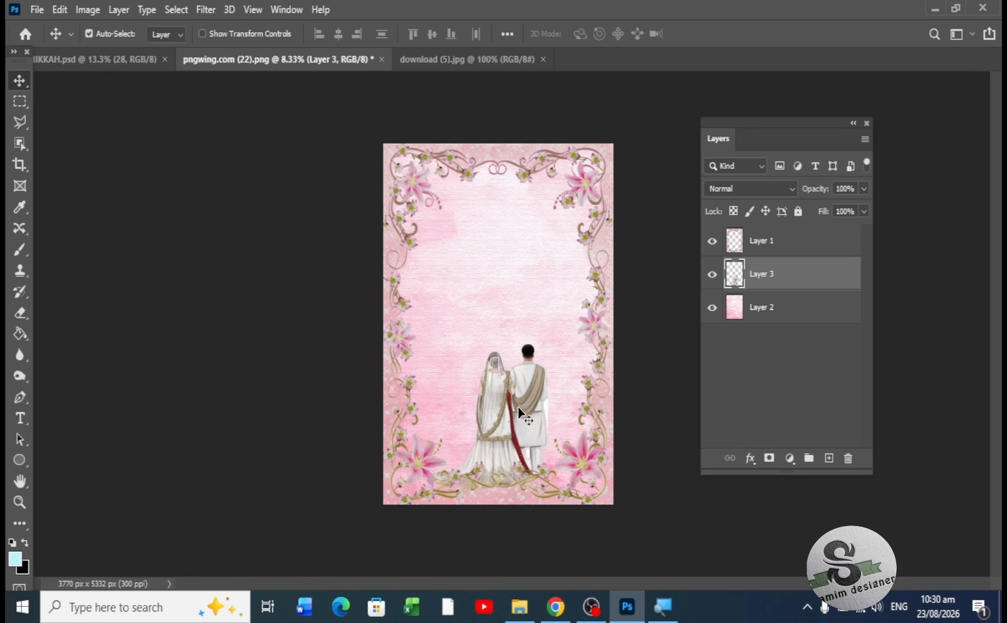
{"action": "key", "text": "Down"}
{"action": "key", "text": "Down"}
{"action": "key", "text": "Down"}
{"action": "key", "text": "Down"}
{"action": "key", "text": "Down"}
{"action": "key", "text": "Down"}
{"action": "key", "text": "Down"}
{"action": "key", "text": "Down"}
{"action": "key", "text": "Down"}
{"action": "key", "text": "Down"}
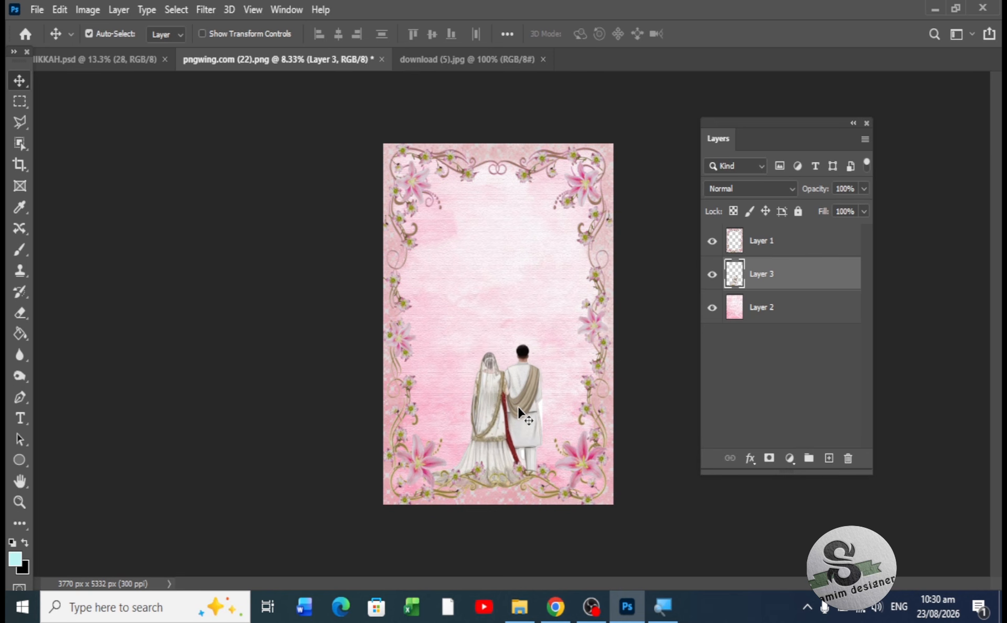
{"action": "key", "text": "Down"}
{"action": "key", "text": "Down"}
{"action": "key", "text": "Down"}
{"action": "key", "text": "Down"}
{"action": "key", "text": "Down"}
{"action": "key", "text": "Down"}
{"action": "key", "text": "Down"}
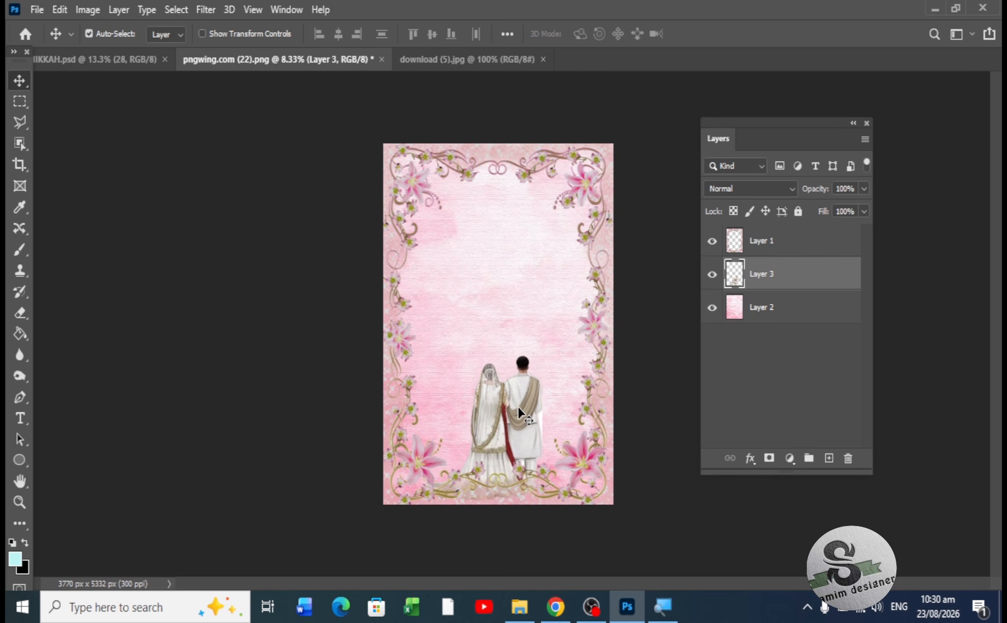
{"action": "key", "text": "Up"}
{"action": "key", "text": "Up"}
{"action": "key", "text": "Up"}
{"action": "key", "text": "Up"}
{"action": "key", "text": "Up"}
{"action": "key", "text": "Up"}
{"action": "key", "text": "Up"}
{"action": "key", "text": "Up"}
{"action": "key", "text": "Up"}
{"action": "key", "text": "Up"}
{"action": "key", "text": "Up"}
{"action": "key", "text": "Up"}
{"action": "key", "text": "Up"}
{"action": "key", "text": "Up"}
{"action": "key", "text": "Up"}
{"action": "key", "text": "Up"}
{"action": "key", "text": "Up"}
{"action": "key", "text": "Up"}
{"action": "key", "text": "Up"}
{"action": "key", "text": "Up"}
{"action": "key", "text": "Up"}
{"action": "key", "text": "Up"}
{"action": "key", "text": "Up"}
{"action": "key", "text": "Up"}
{"action": "key", "text": "Up"}
{"action": "key", "text": "Up"}
{"action": "key", "text": "Up"}
{"action": "key", "text": "Up"}
{"action": "key", "text": "Up"}
{"action": "key", "text": "Up"}
{"action": "key", "text": "Up"}
{"action": "key", "text": "Up"}
{"action": "key", "text": "Up"}
{"action": "key", "text": "Up"}
{"action": "key", "text": "Up"}
{"action": "key", "text": "Up"}
{"action": "key", "text": "Up"}
{"action": "left_click_drag", "start_coordinate": [501, 400], "coordinate": [504, 426]}
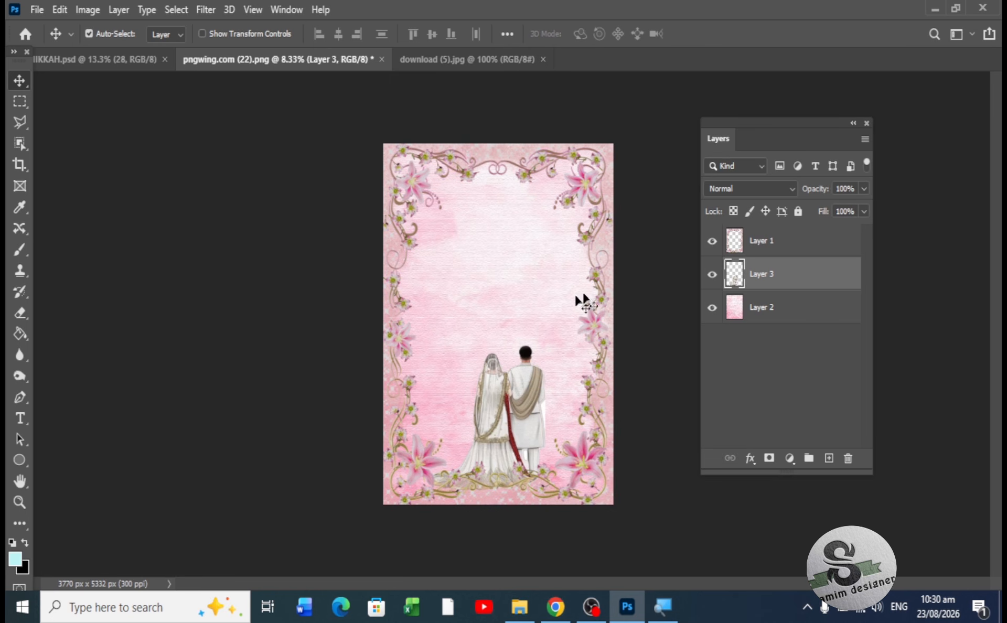
- Hide the couple Layer 3 and zoom in on the empty floral card
{"action": "left_click", "coordinate": [712, 273]}
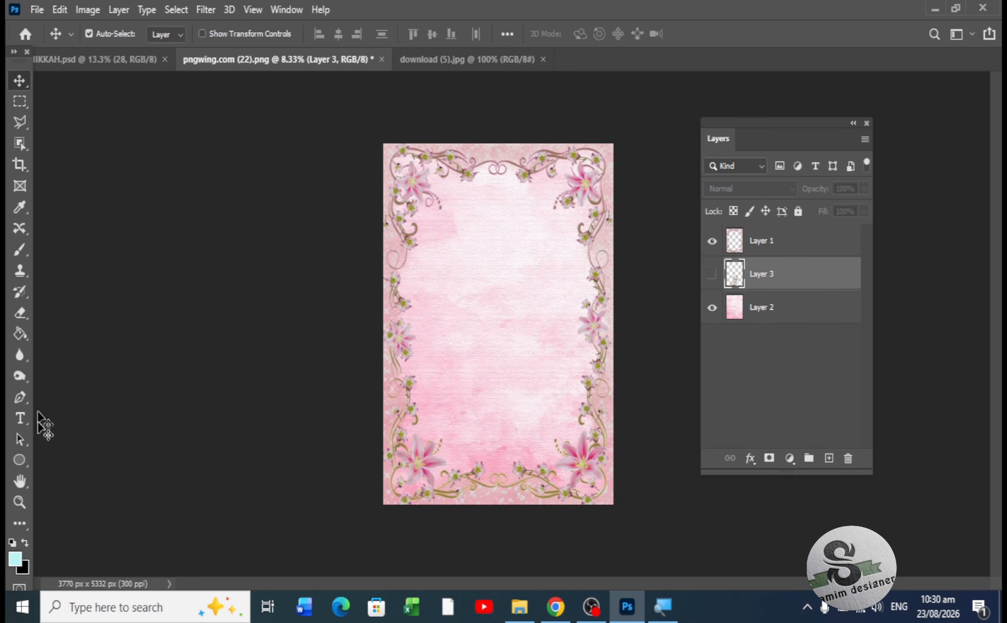
{"action": "left_click", "coordinate": [19, 502]}
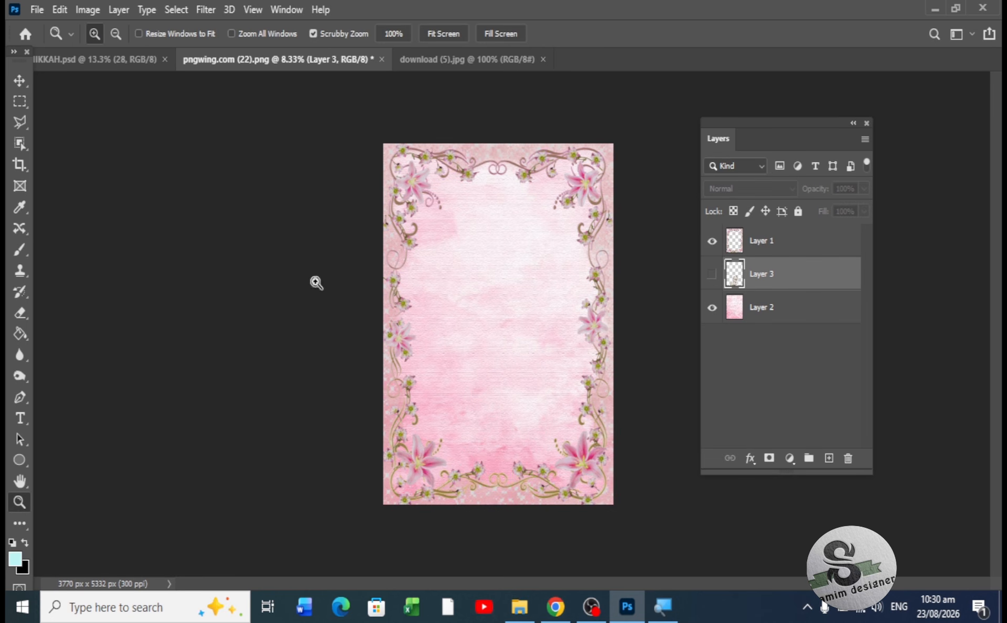
{"action": "left_click", "coordinate": [525, 203]}
{"action": "left_click", "coordinate": [526, 203]}
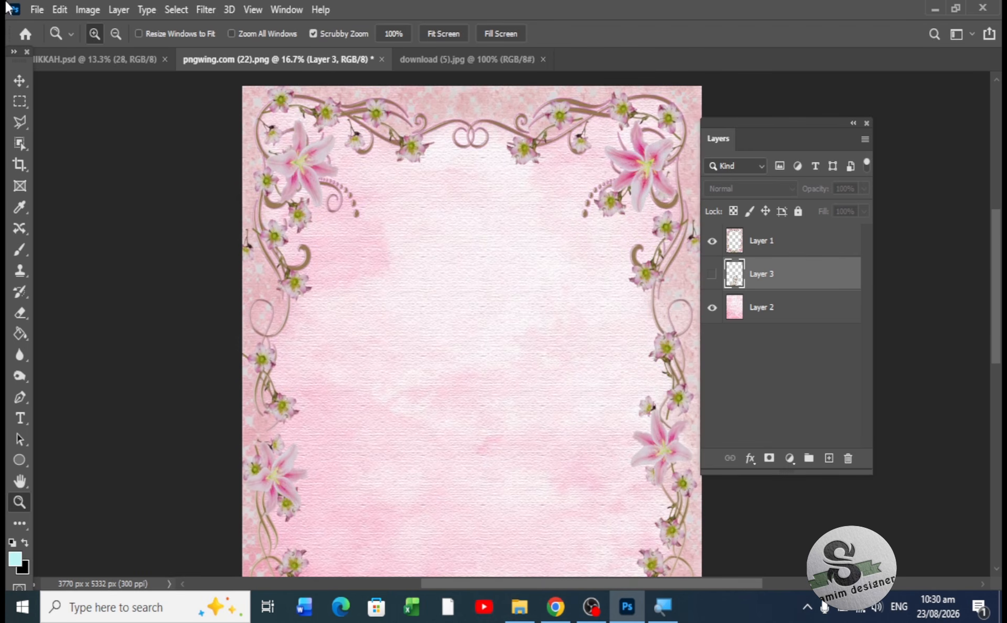
{"action": "left_click", "coordinate": [18, 80]}
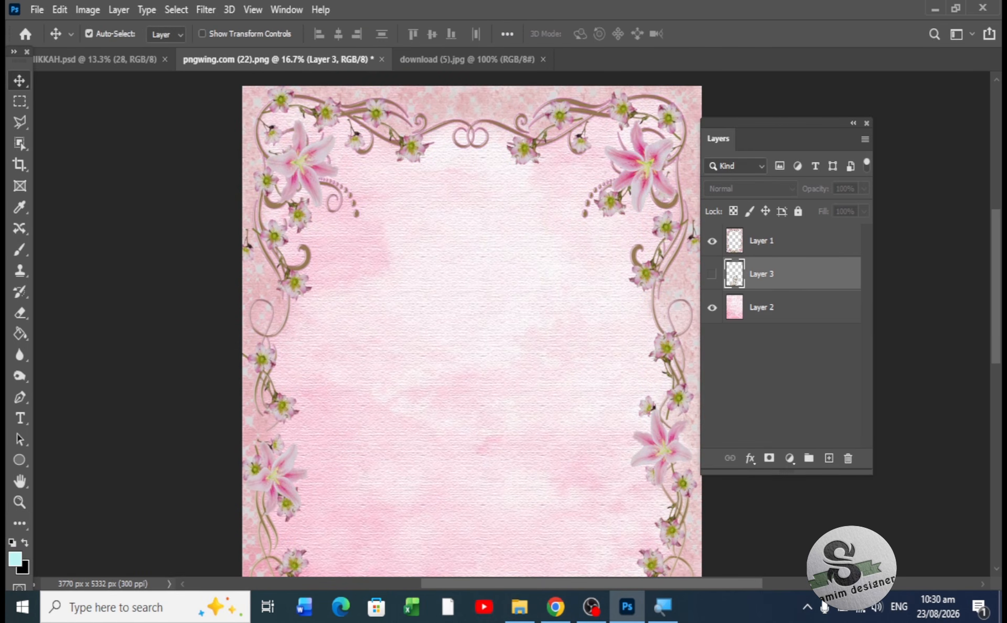
{"action": "left_click", "coordinate": [32, 9]}
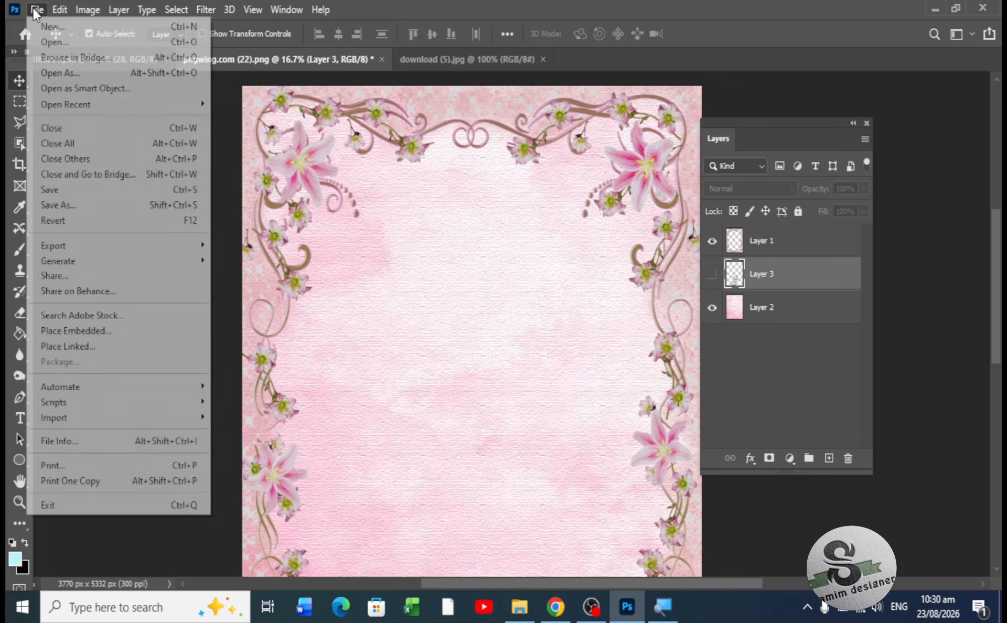
- Open the Bismillah calligraphy image pngwing.com (26) from Downloads as its own document
{"action": "left_click", "coordinate": [48, 41]}
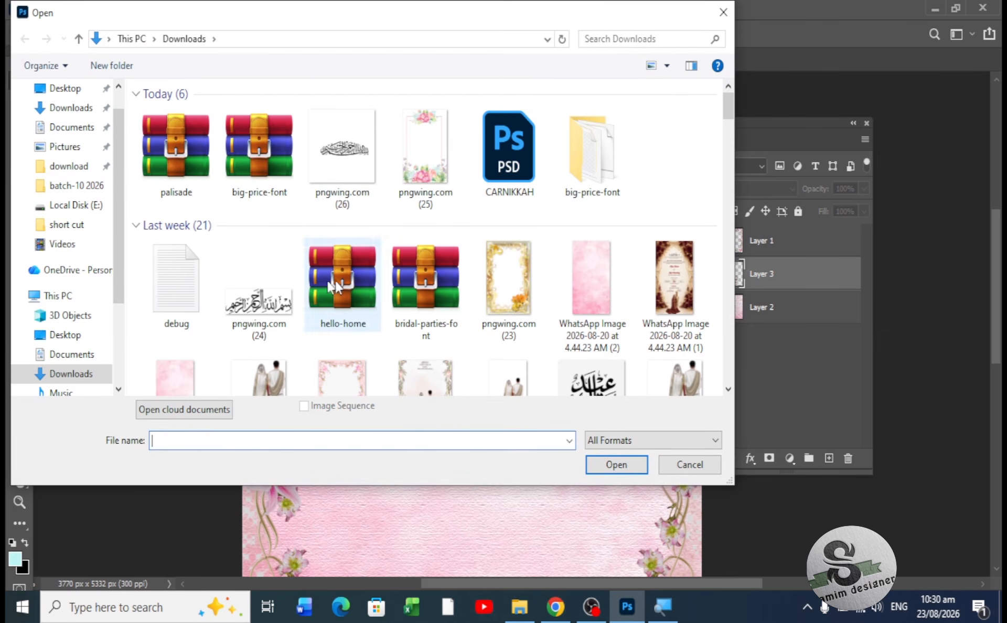
{"action": "left_click", "coordinate": [361, 151]}
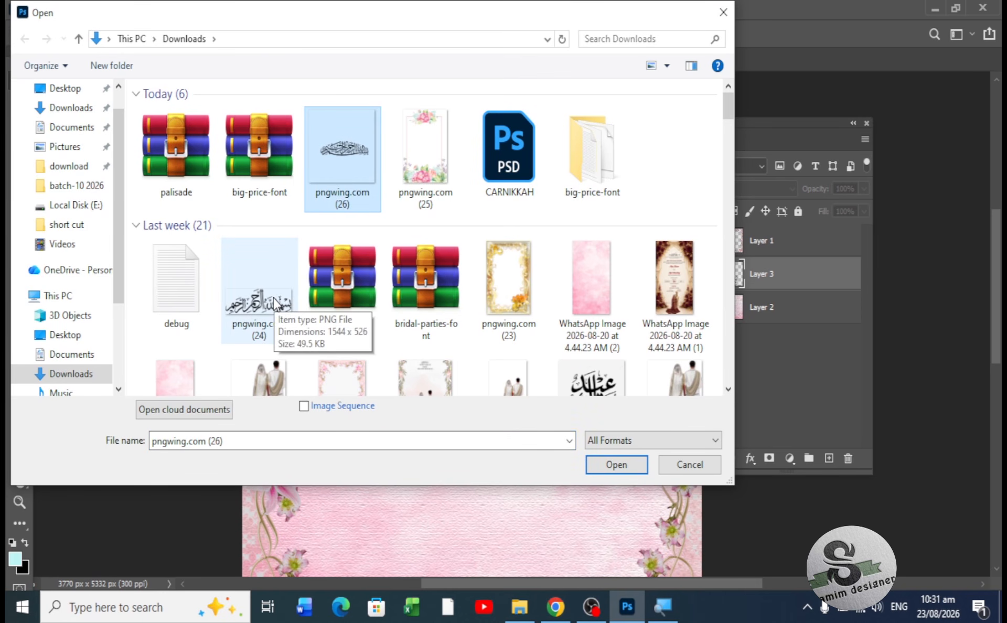
{"action": "left_click", "coordinate": [609, 465]}
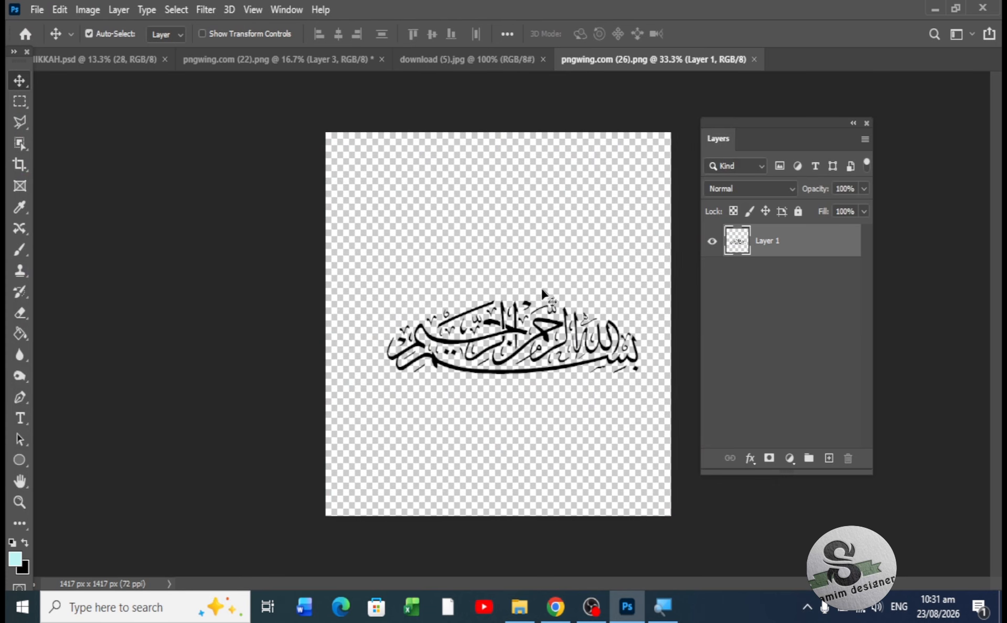
- Drag the calligraphy into the invitation card and nudge it up toward the top
{"action": "left_click_drag", "start_coordinate": [511, 331], "coordinate": [474, 221]}
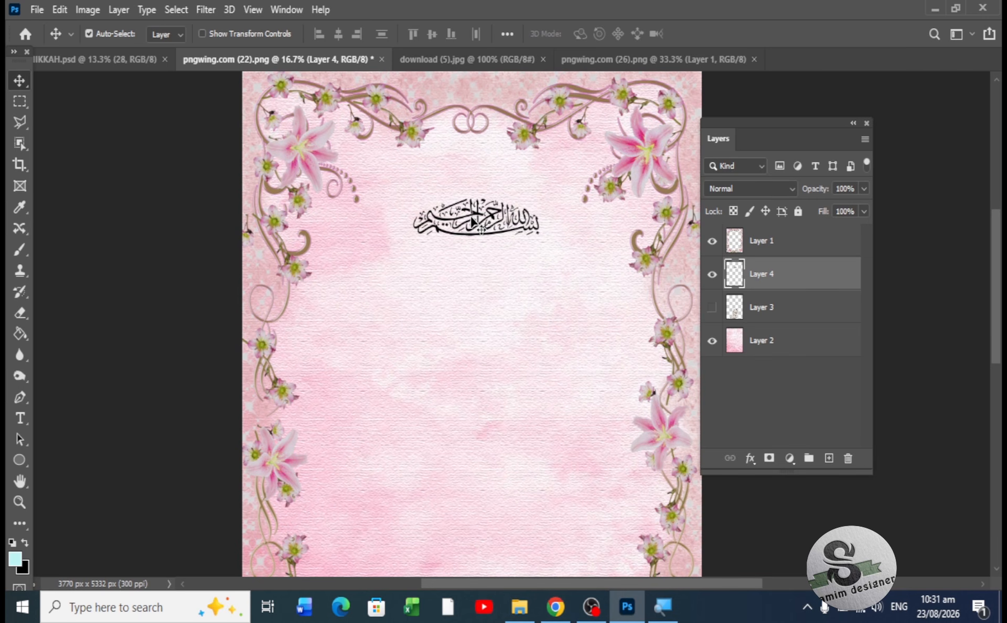
{"action": "key", "text": "shift+Up"}
{"action": "key", "text": "shift+Up"}
{"action": "key", "text": "shift+Up"}
{"action": "key", "text": "shift+Up"}
{"action": "key", "text": "shift+Up"}
{"action": "key", "text": "shift+Up"}
{"action": "key", "text": "shift+Up"}
{"action": "key", "text": "shift+Up"}
{"action": "key", "text": "shift+Up"}
{"action": "key", "text": "shift+Up"}
{"action": "key", "text": "shift+Up"}
{"action": "key", "text": "shift+Up"}
{"action": "key", "text": "shift+Up"}
{"action": "key", "text": "shift+Up"}
{"action": "key", "text": "shift+Up"}
{"action": "key", "text": "shift+Up"}
{"action": "key", "text": "shift+Up"}
{"action": "key", "text": "shift+Up"}
{"action": "key", "text": "shift+Up"}
{"action": "key", "text": "shift+Up"}
{"action": "key", "text": "shift+Up"}
{"action": "key", "text": "shift+Up"}
{"action": "key", "text": "shift+Up"}
{"action": "key", "text": "shift+Up"}
{"action": "key", "text": "shift+Up"}
{"action": "key", "text": "shift+Up"}
{"action": "key", "text": "shift+Up"}
{"action": "key", "text": "shift+Up"}
{"action": "key", "text": "shift+Up"}
{"action": "key", "text": "shift+Up"}
{"action": "key", "text": "shift+Up"}
{"action": "key", "text": "shift+Up"}
{"action": "key", "text": "shift+Up"}
{"action": "key", "text": "shift+Up"}
{"action": "key", "text": "shift+Up"}
{"action": "key", "text": "shift+Up"}
{"action": "key", "text": "shift+Up"}
{"action": "key", "text": "shift+Up"}
{"action": "key", "text": "shift+Up"}
{"action": "key", "text": "shift+Up"}
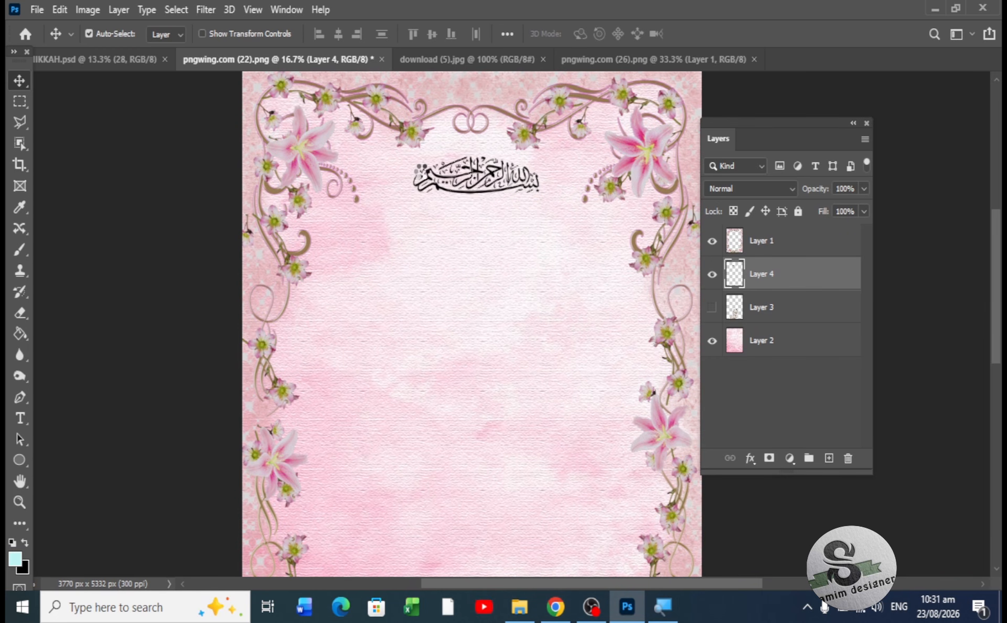
{"action": "key", "text": "shift+Up"}
{"action": "key", "text": "shift+Up"}
{"action": "key", "text": "shift+Up"}
{"action": "key", "text": "shift+Up"}
{"action": "key", "text": "shift+Left"}
{"action": "key", "text": "shift+Left"}
{"action": "key", "text": "shift+Left"}
{"action": "key", "text": "shift+Left"}
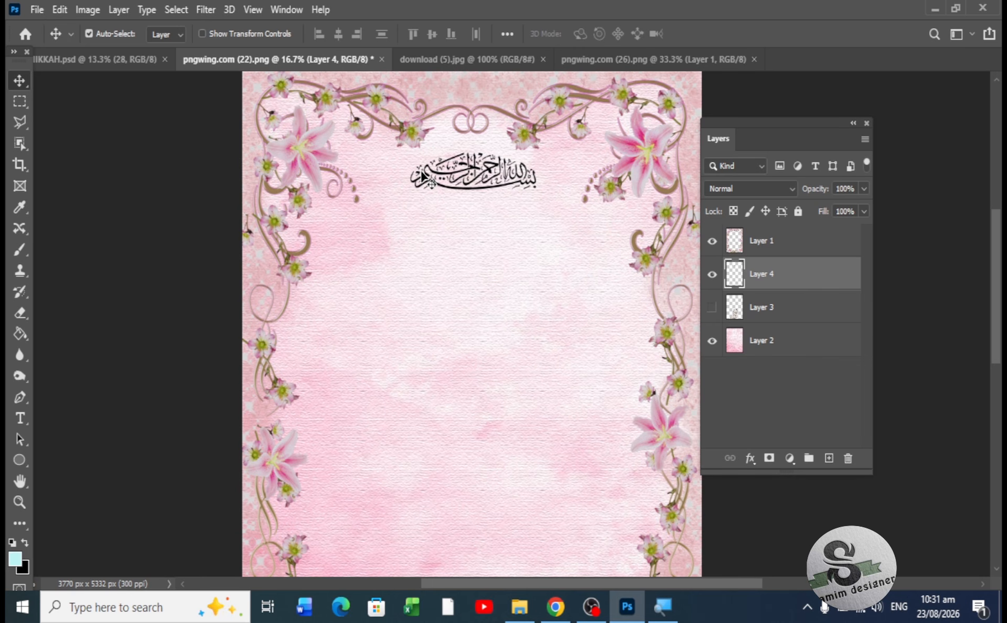
- Centre the calligraphy horizontally on the card and nudge it slightly higher
{"action": "key", "text": "ctrl+a"}
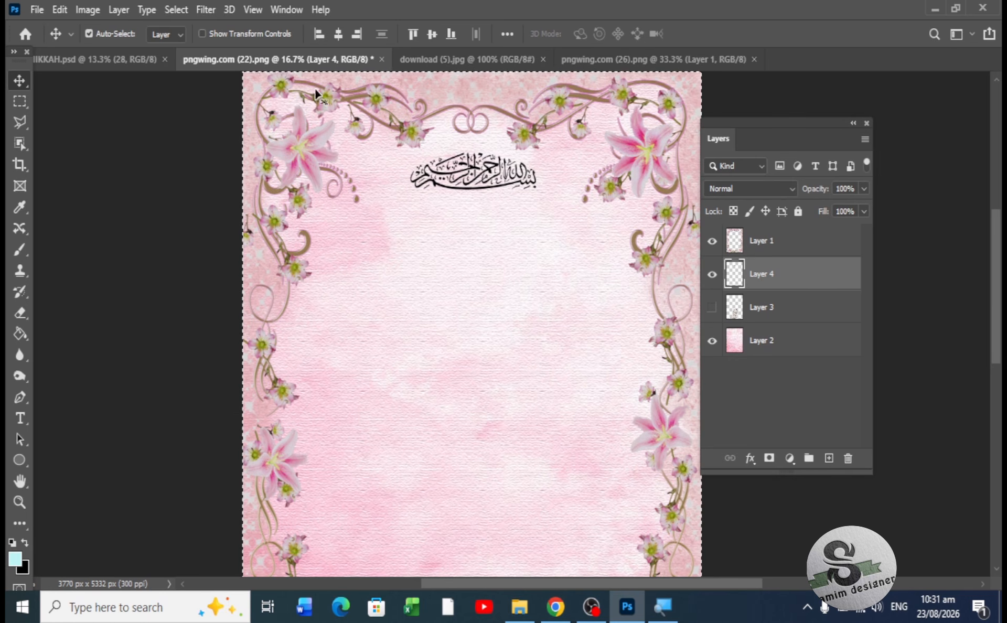
{"action": "left_click", "coordinate": [338, 35]}
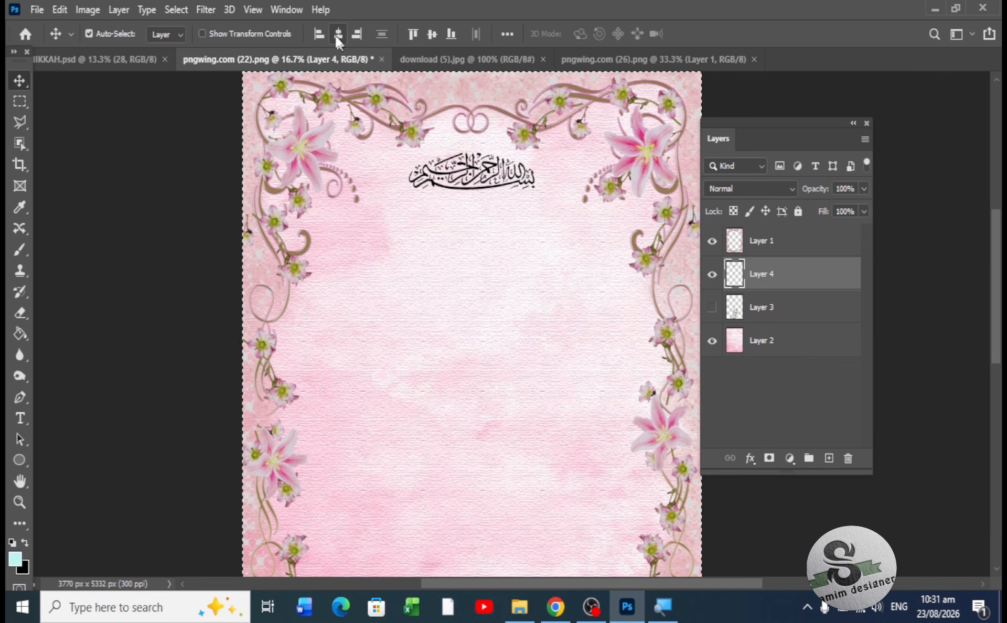
{"action": "key", "text": "ctrl+d"}
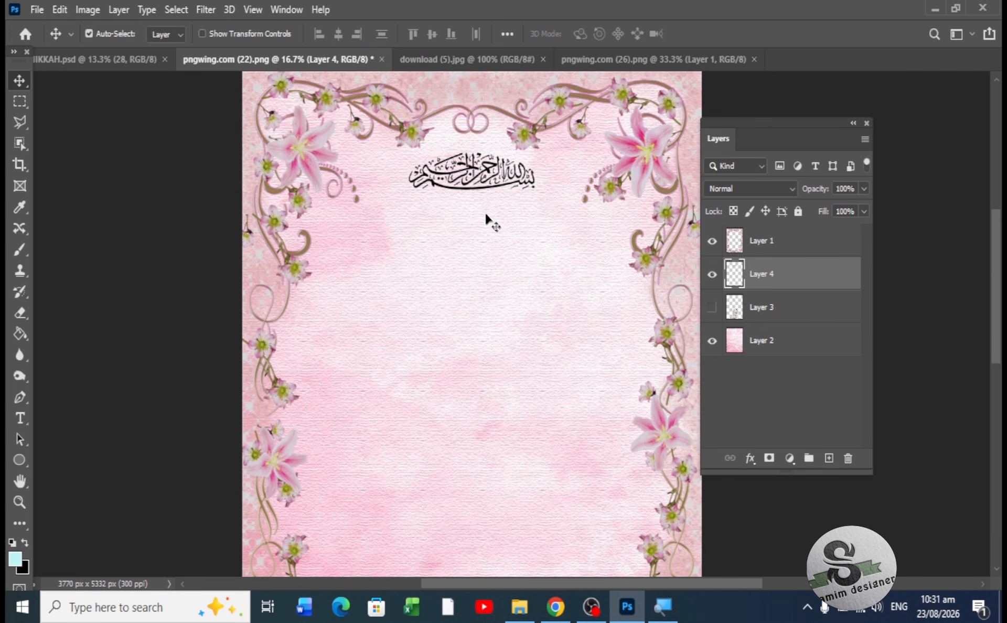
{"action": "key", "text": "shift+Up"}
{"action": "key", "text": "shift+Up"}
{"action": "key", "text": "shift+Up"}
{"action": "key", "text": "shift+Up"}
{"action": "key", "text": "shift+Up"}
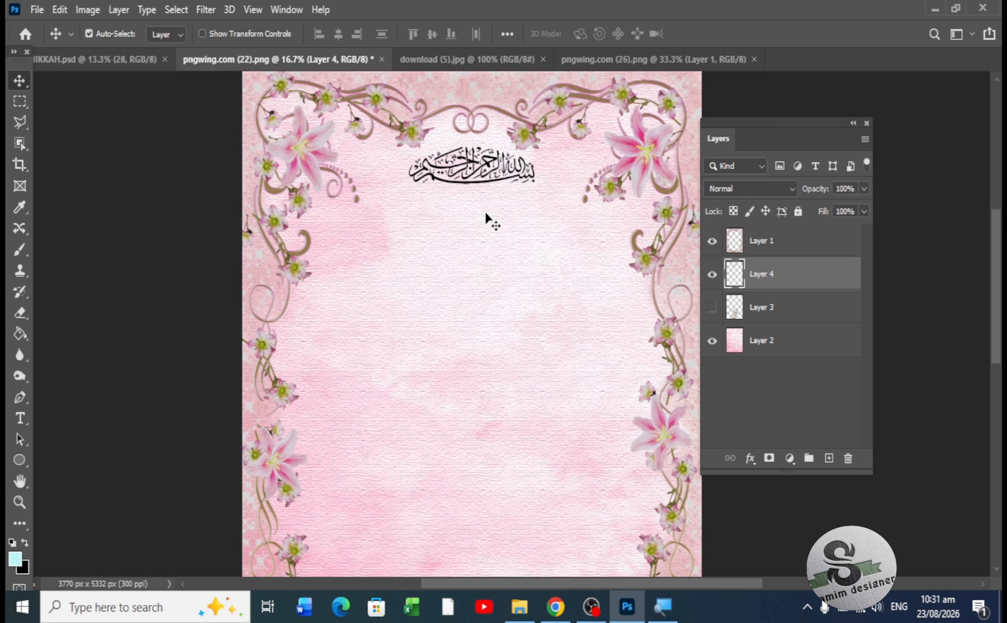
{"action": "key", "text": "shift+Up"}
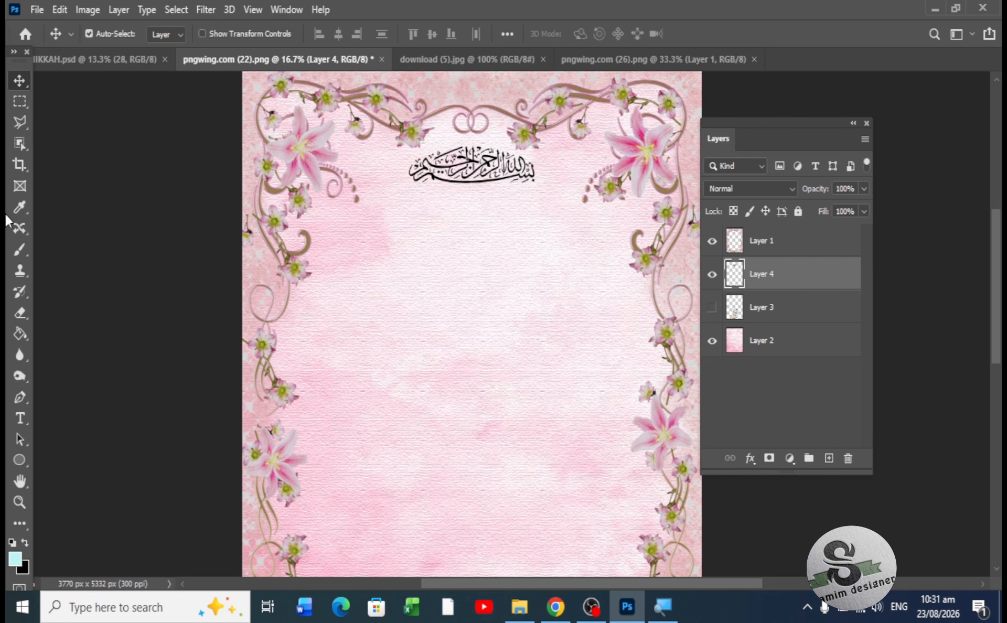
- Reset the Type tool to its defaults (Myriad Pro Regular, black) and set size to 14 pt
{"action": "left_click", "coordinate": [19, 420]}
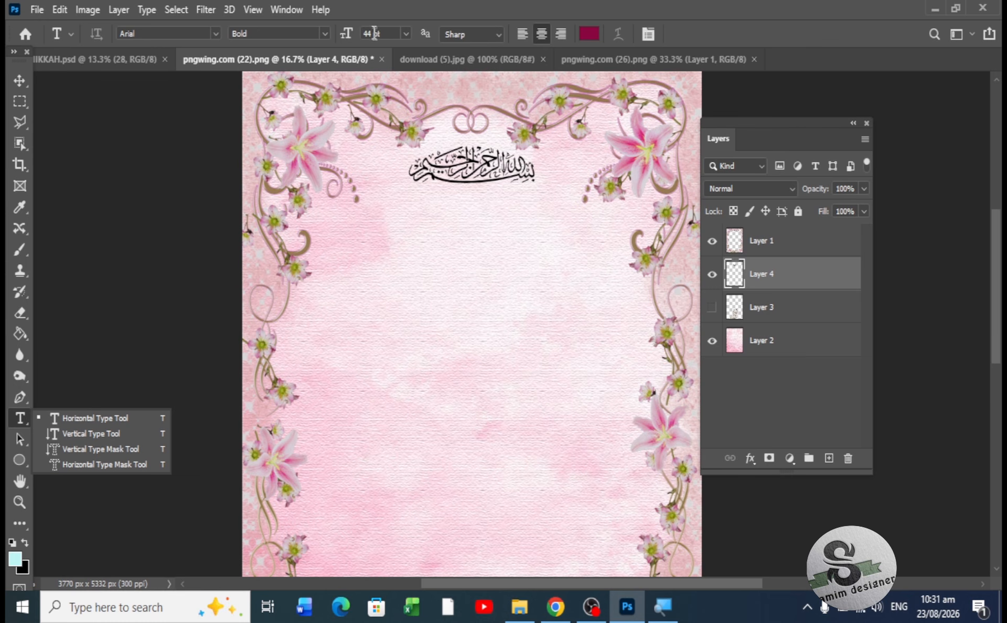
{"action": "left_click", "coordinate": [675, 34]}
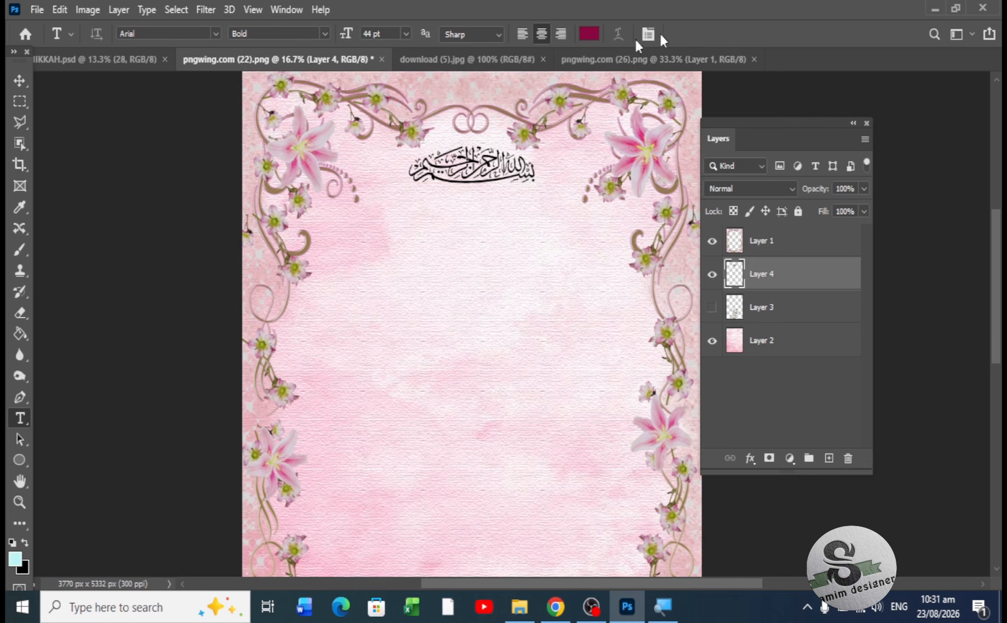
{"action": "left_click", "coordinate": [70, 37]}
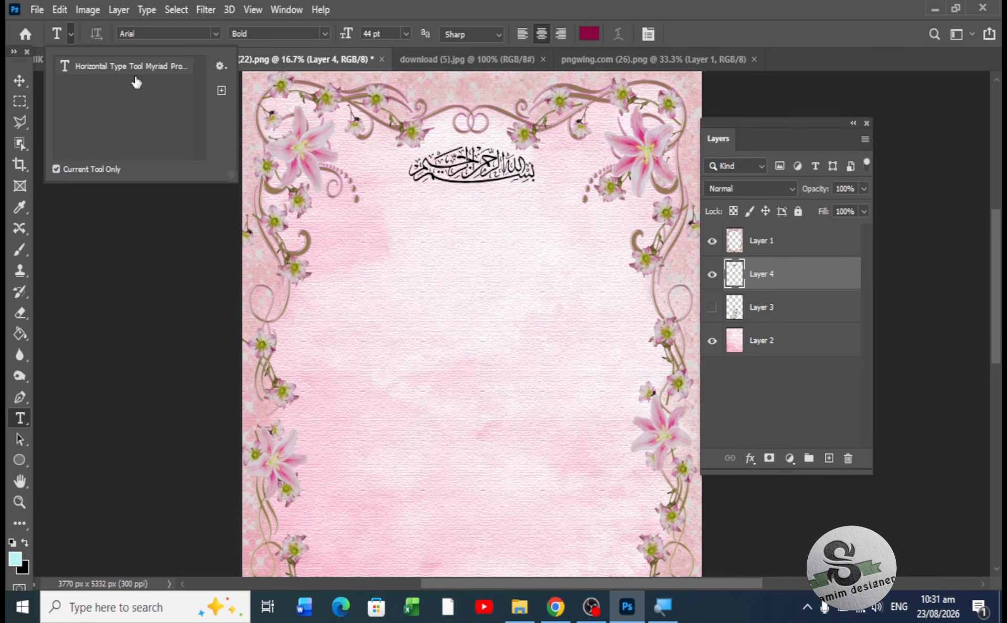
{"action": "left_click", "coordinate": [220, 67]}
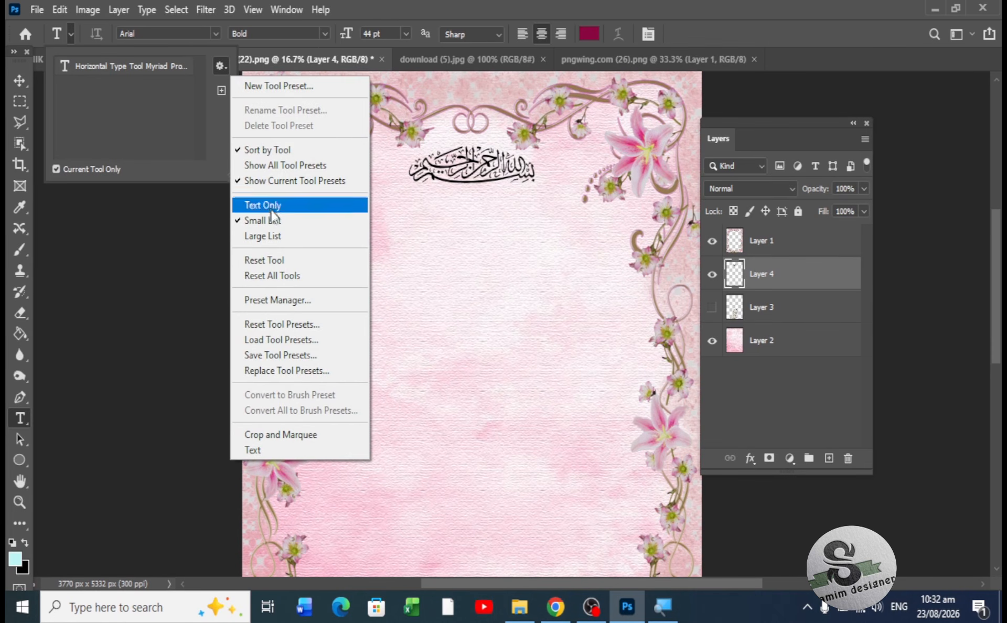
{"action": "left_click", "coordinate": [288, 263]}
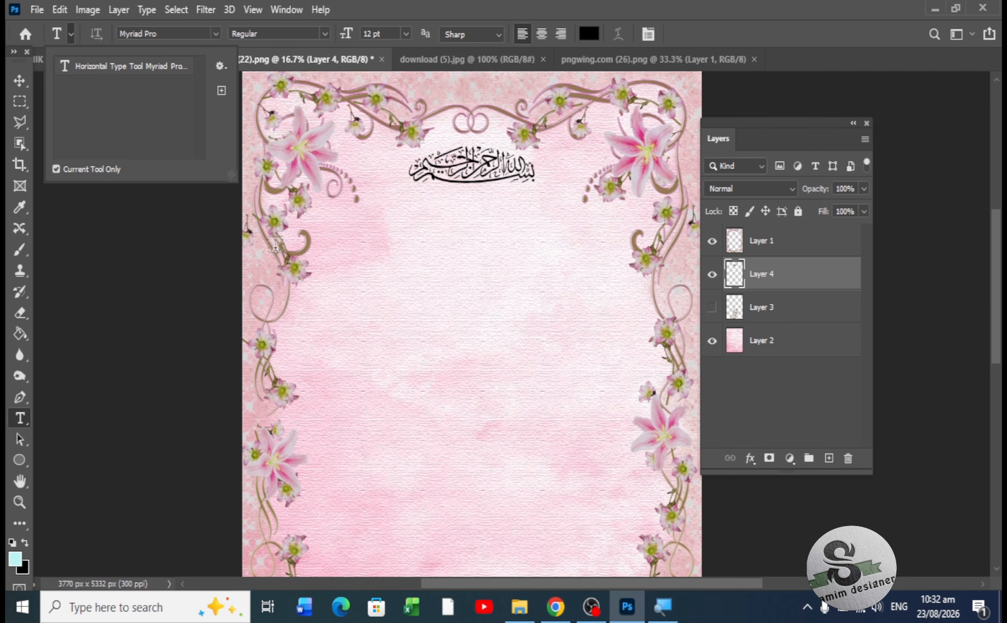
{"action": "left_click", "coordinate": [774, 28]}
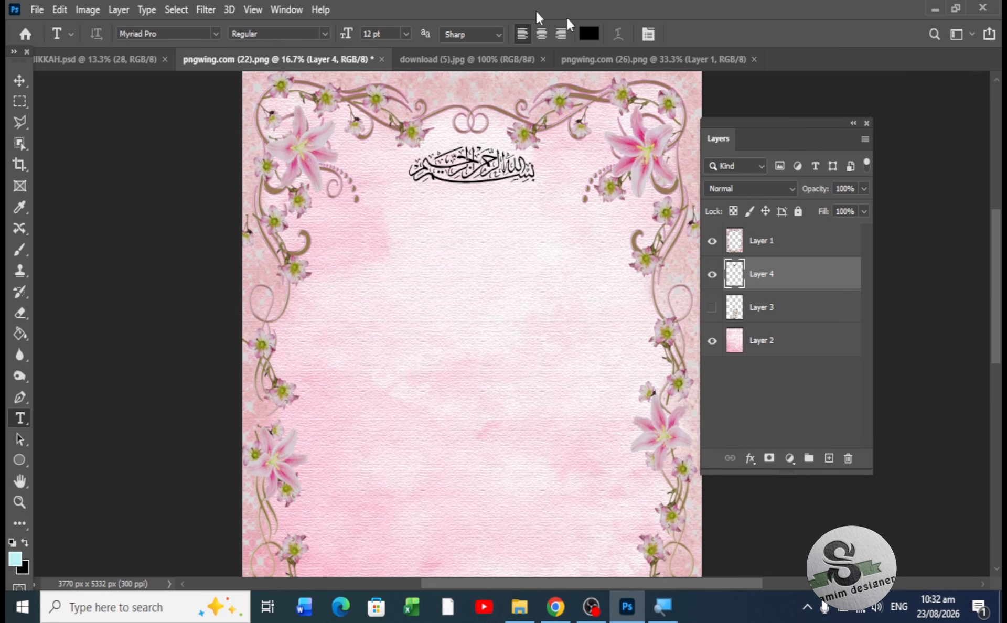
{"action": "left_click", "coordinate": [402, 34]}
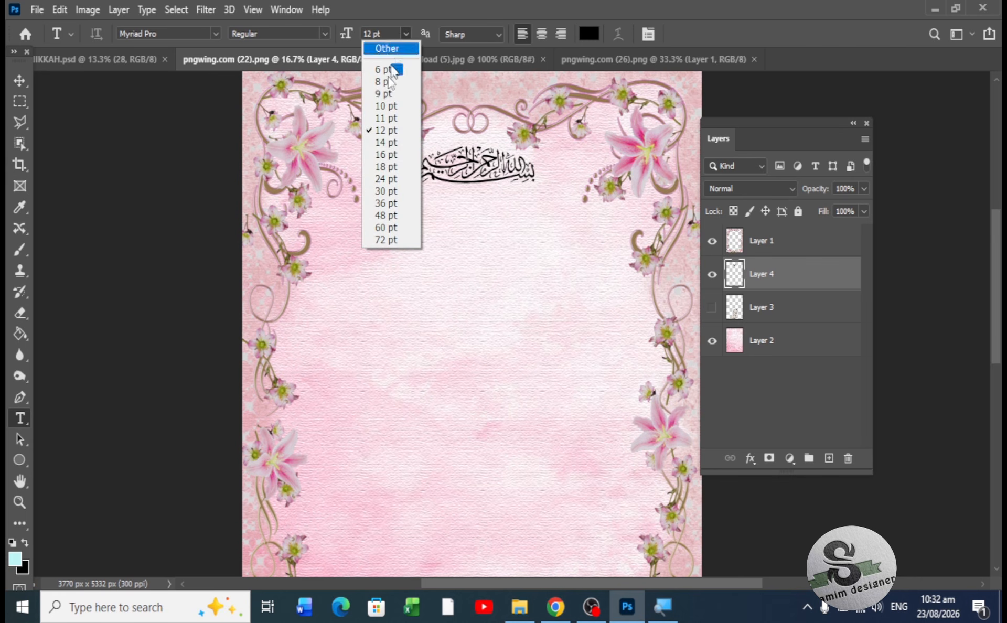
{"action": "left_click", "coordinate": [377, 142]}
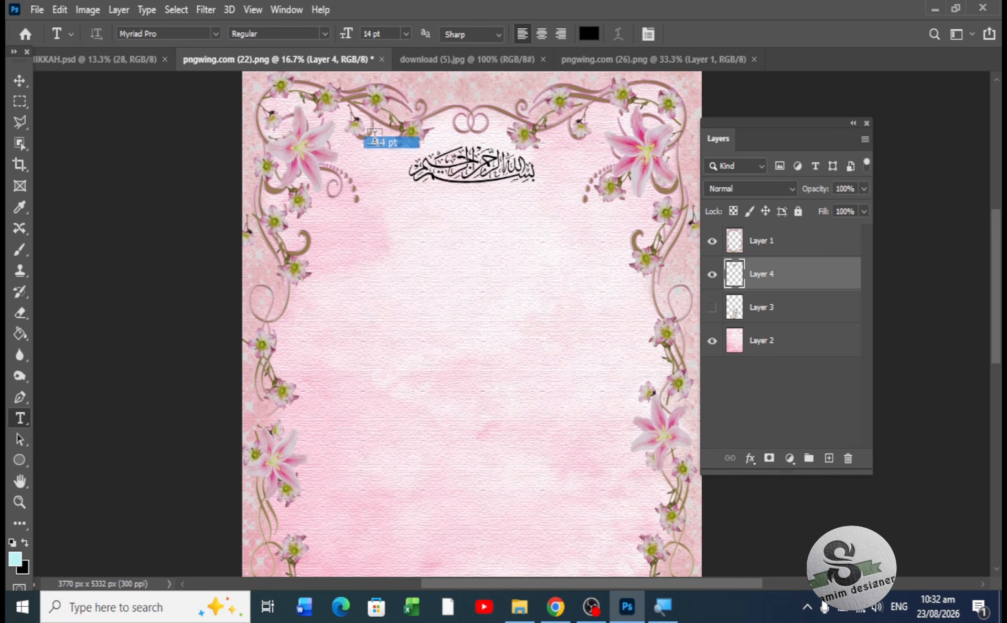
- Start a text line below the calligraphy and set its size to 37 pt
{"action": "left_click", "coordinate": [352, 219]}
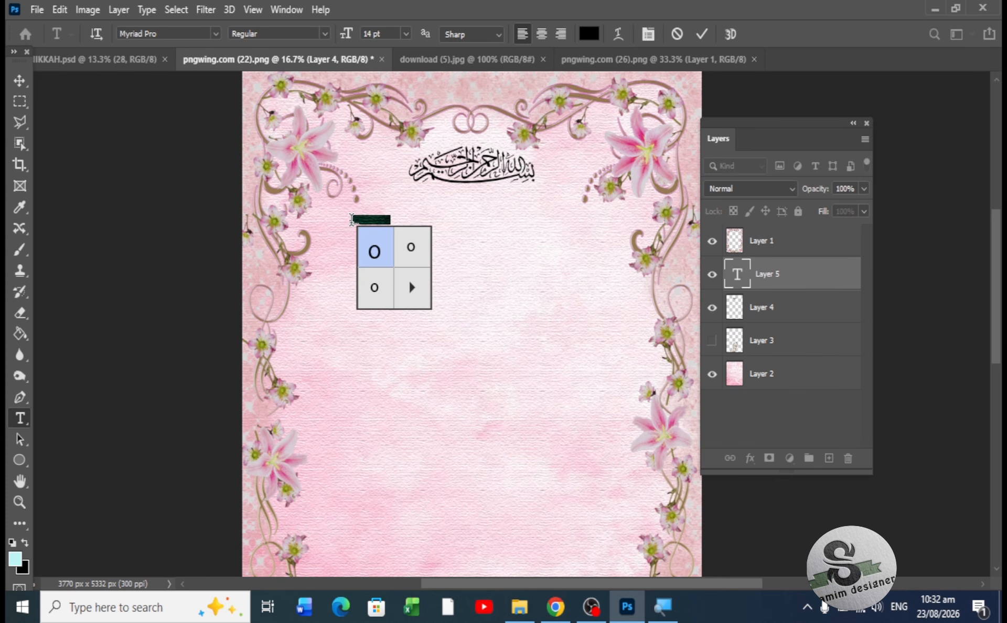
{"action": "left_click", "coordinate": [407, 34]}
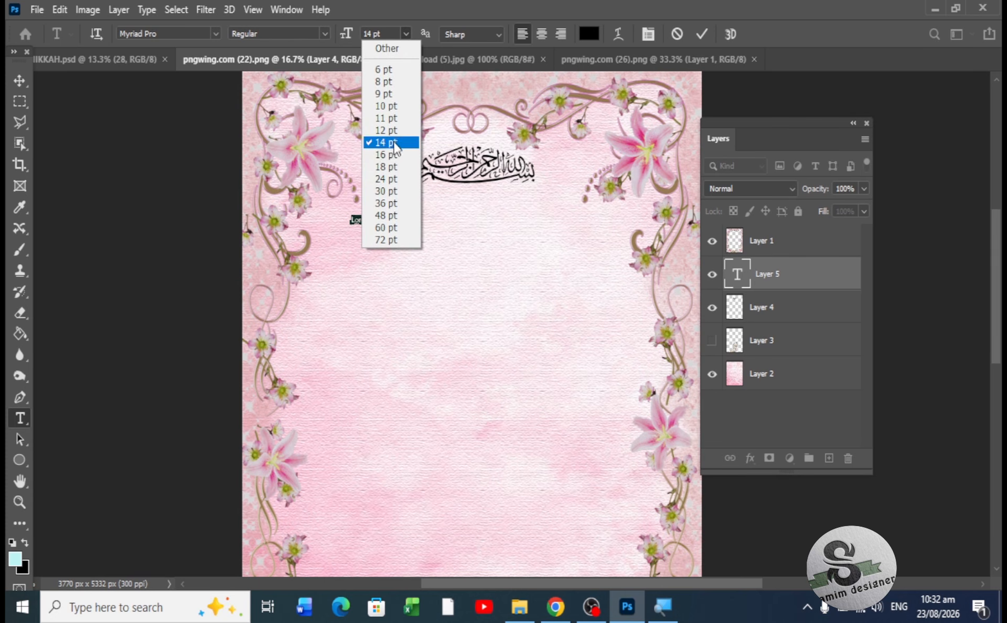
{"action": "left_click", "coordinate": [399, 167]}
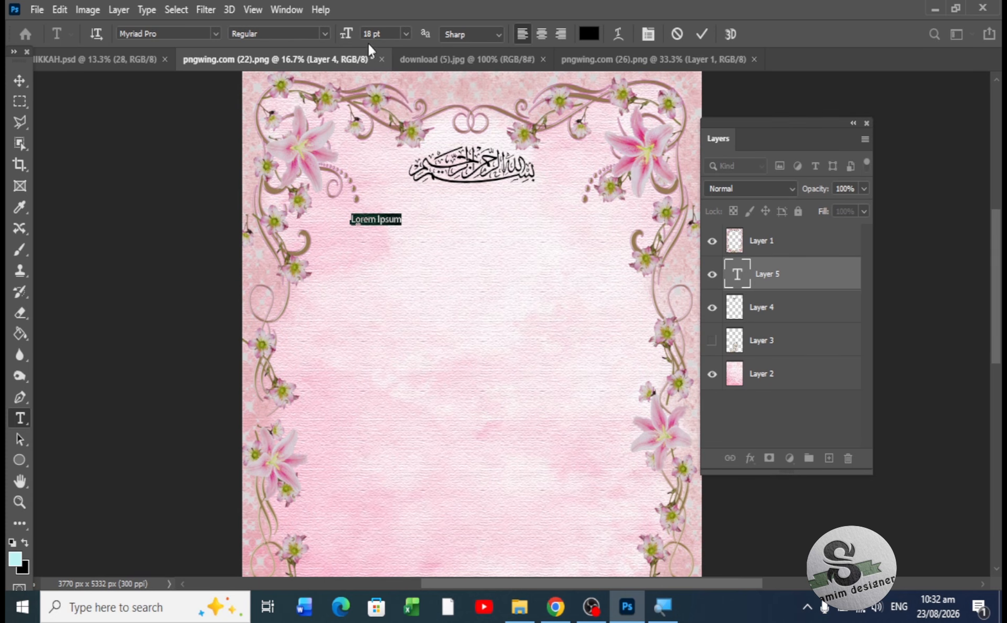
{"action": "left_click_drag", "start_coordinate": [346, 36], "coordinate": [373, 33]}
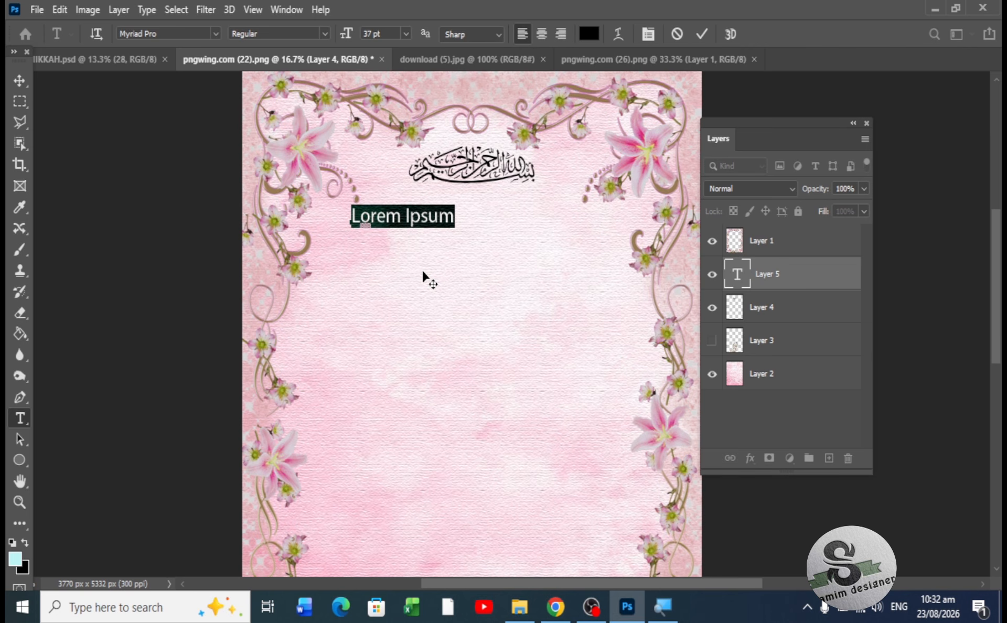
- Type the blessing 'IN THE NAME OF ALLAH,MOST GERCIOUS' / 'AND THE MOST MERCIFUL' on two lines
{"action": "type", "text": "JN"}
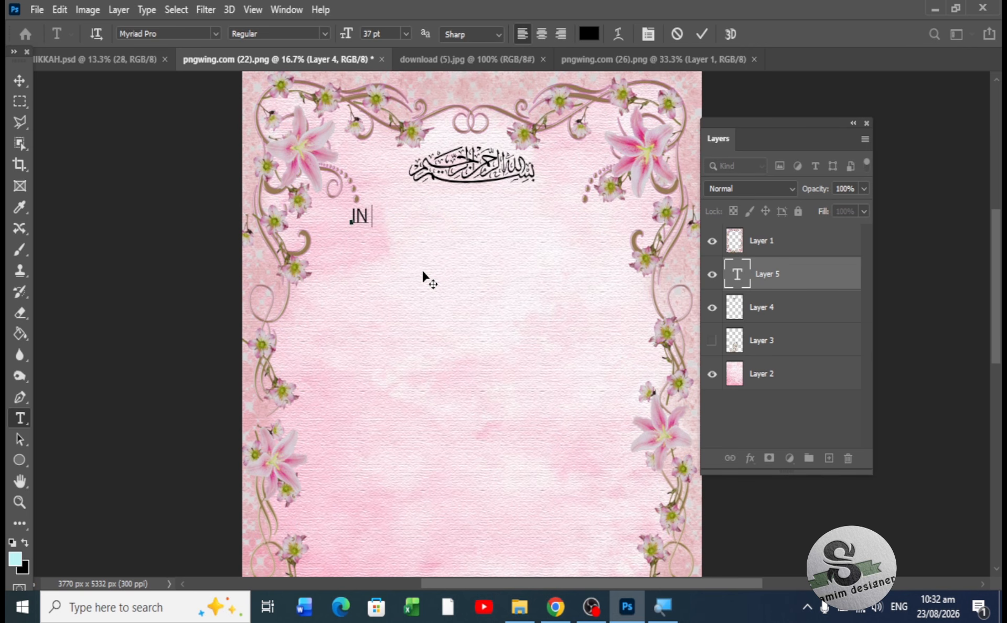
{"action": "type", "text": " THE NAME O"}
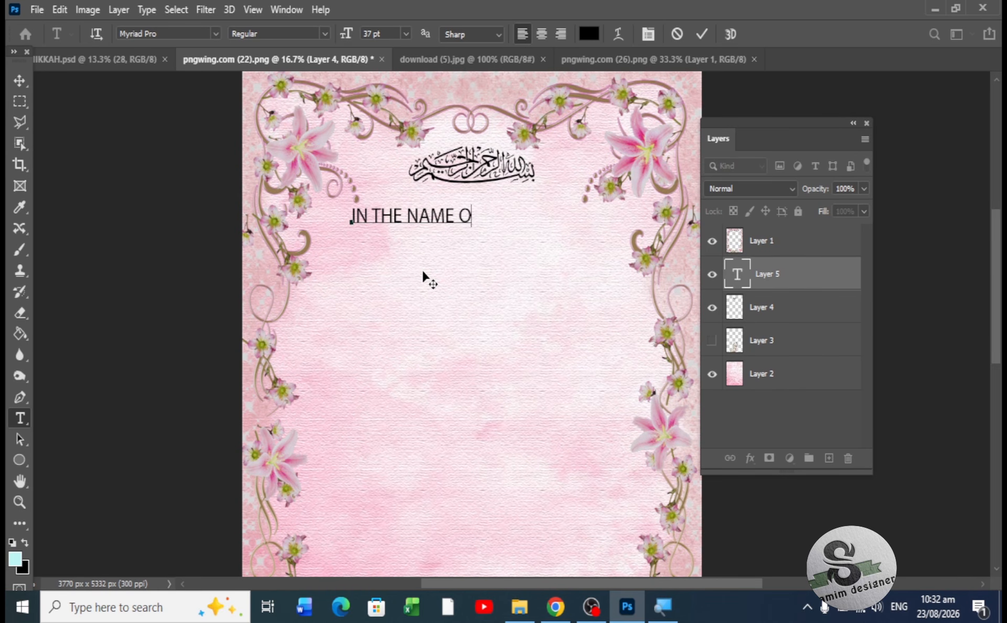
{"action": "type", "text": "F ALLAH"}
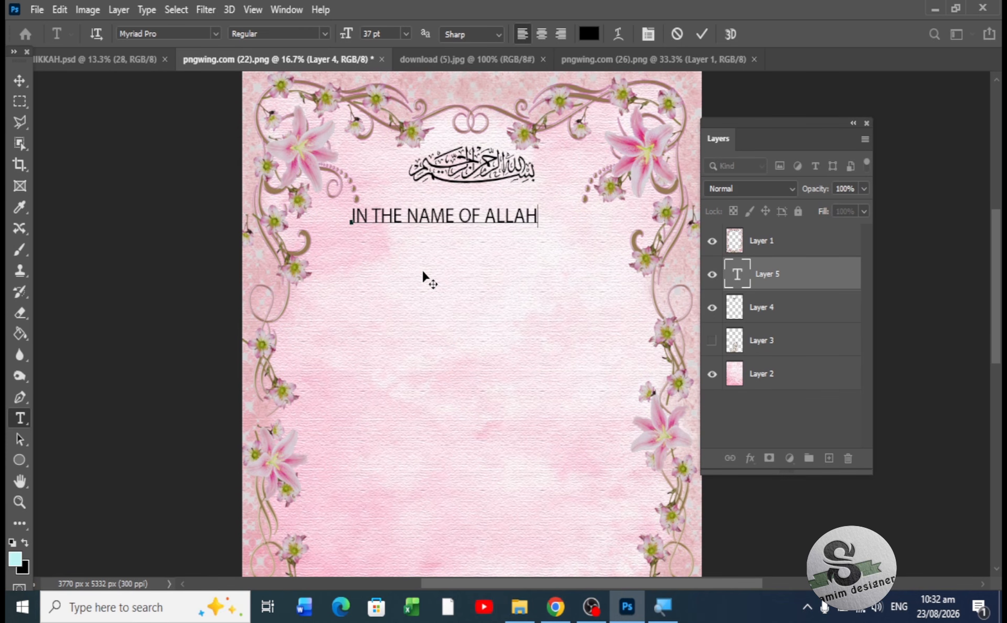
{"action": "type", "text": ",MOST"}
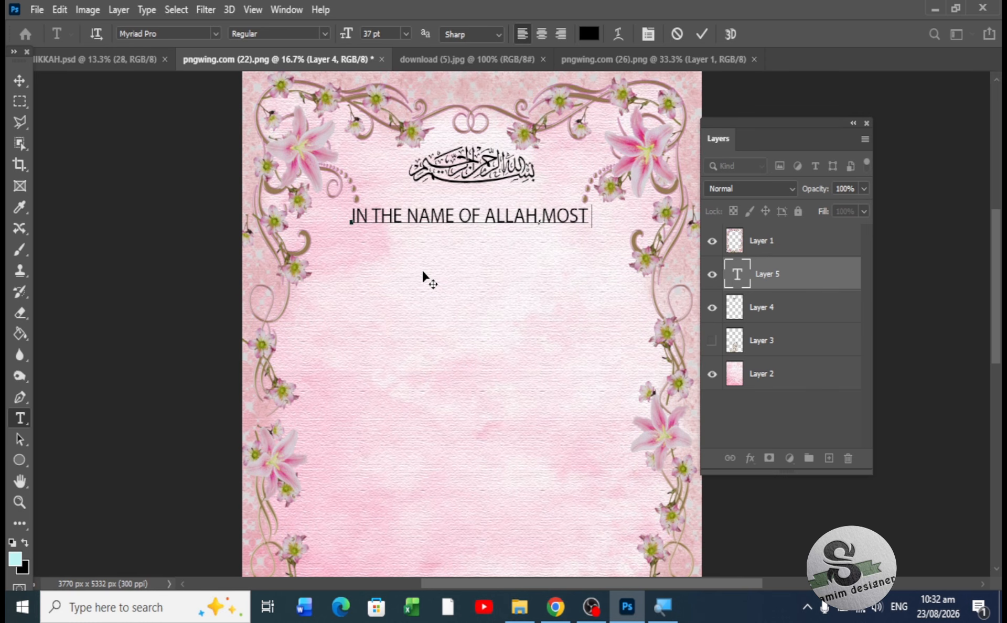
{"action": "type", "text": " GERCI O"}
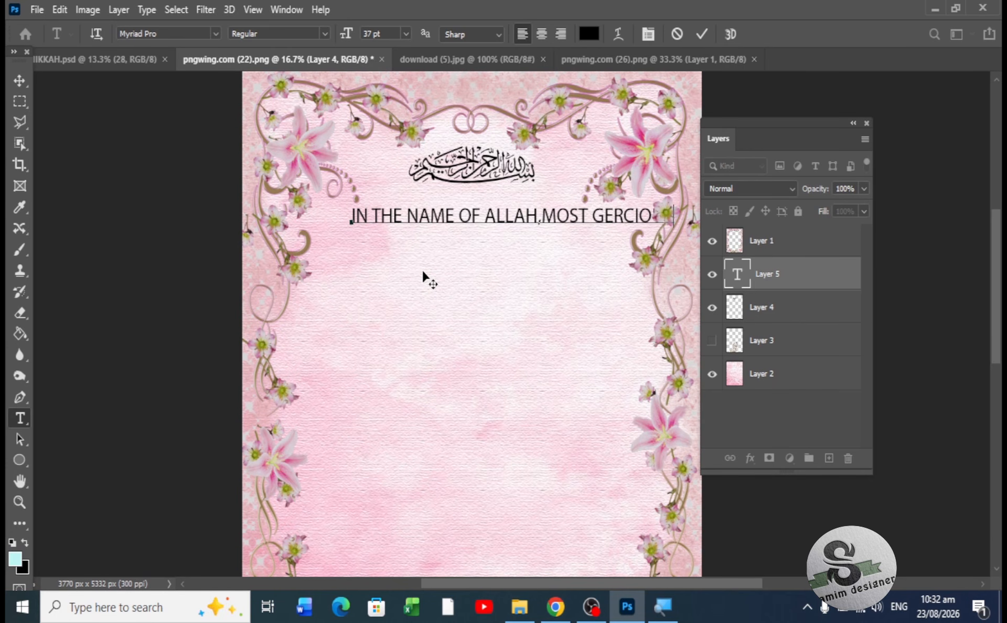
{"action": "key", "text": "Return"}
{"action": "type", "text": "AND THE MOST"}
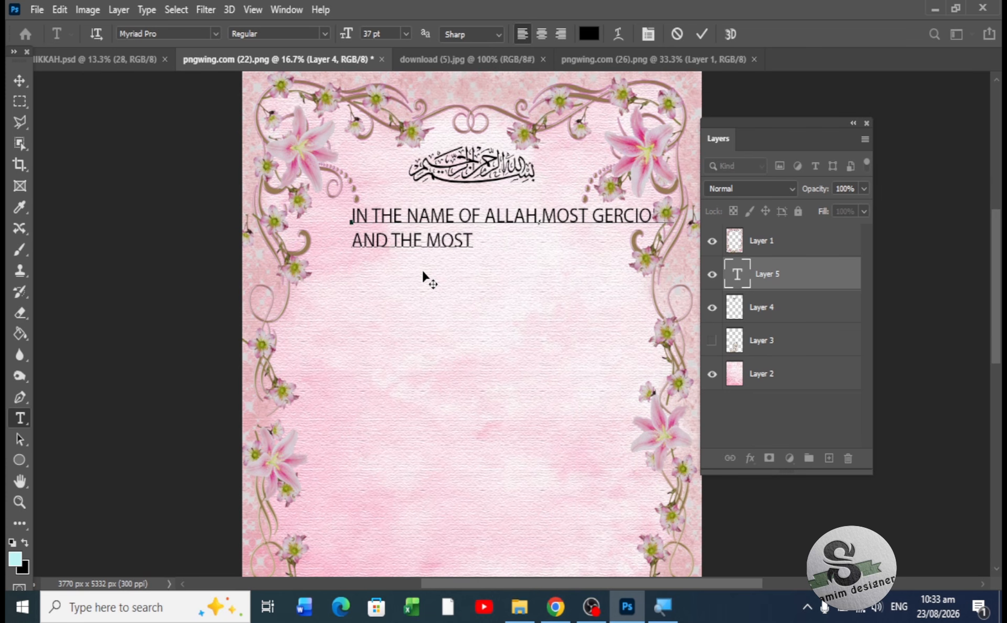
{"action": "type", "text": " MERCIFULL"}
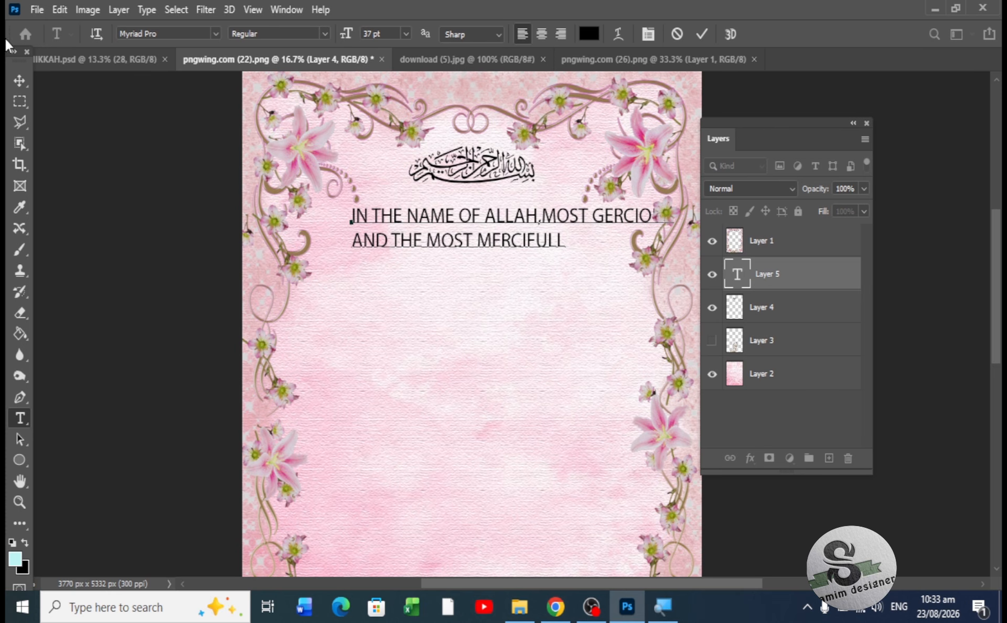
{"action": "left_click", "coordinate": [16, 88]}
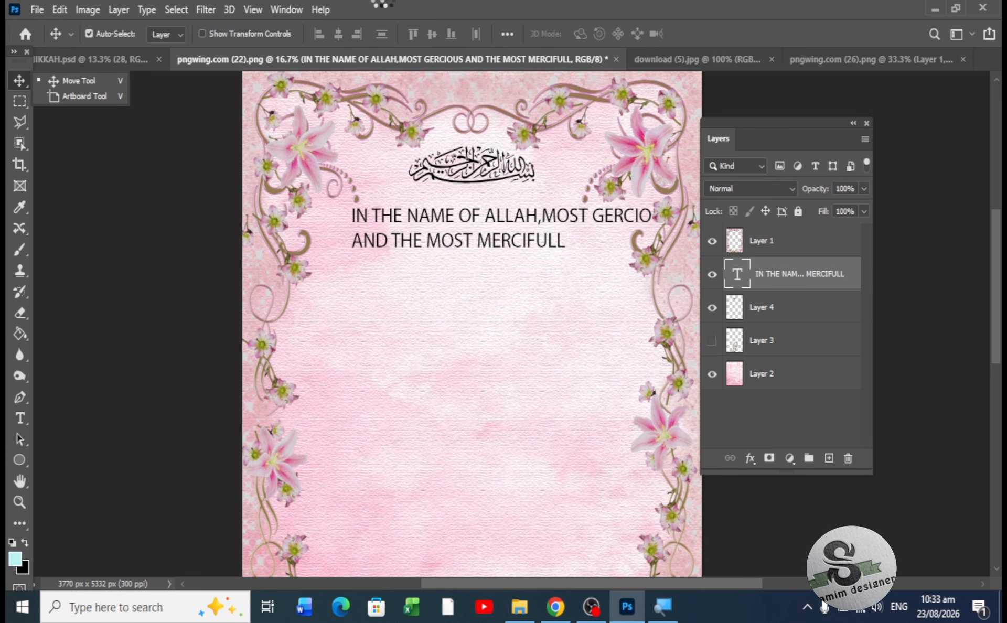
{"action": "left_click", "coordinate": [407, 220]}
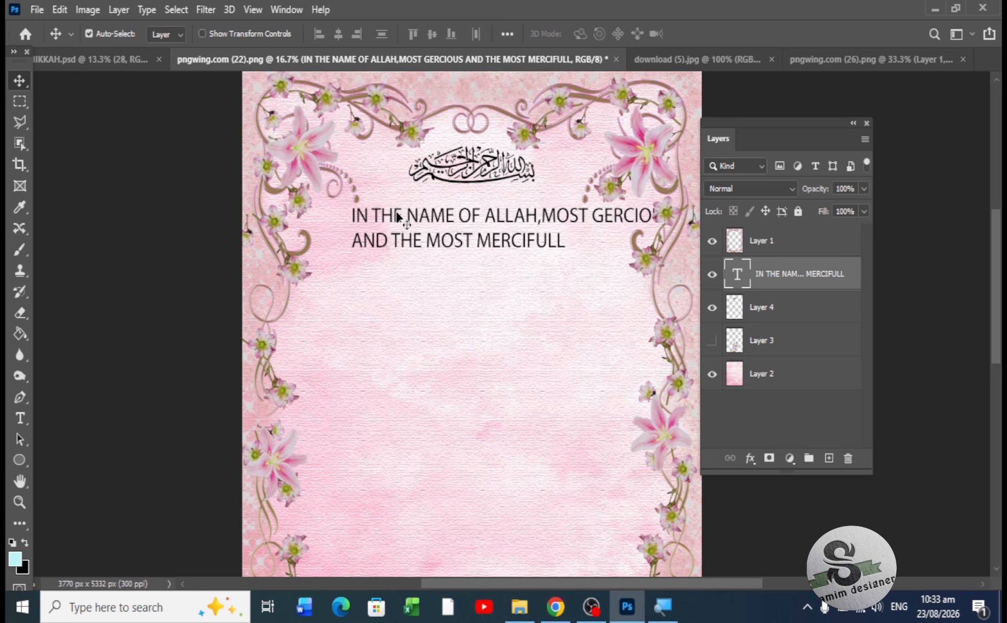
- Show the Character panel beside the canvas and set the blessing to centred paragraph alignment
{"action": "left_click", "coordinate": [290, 9]}
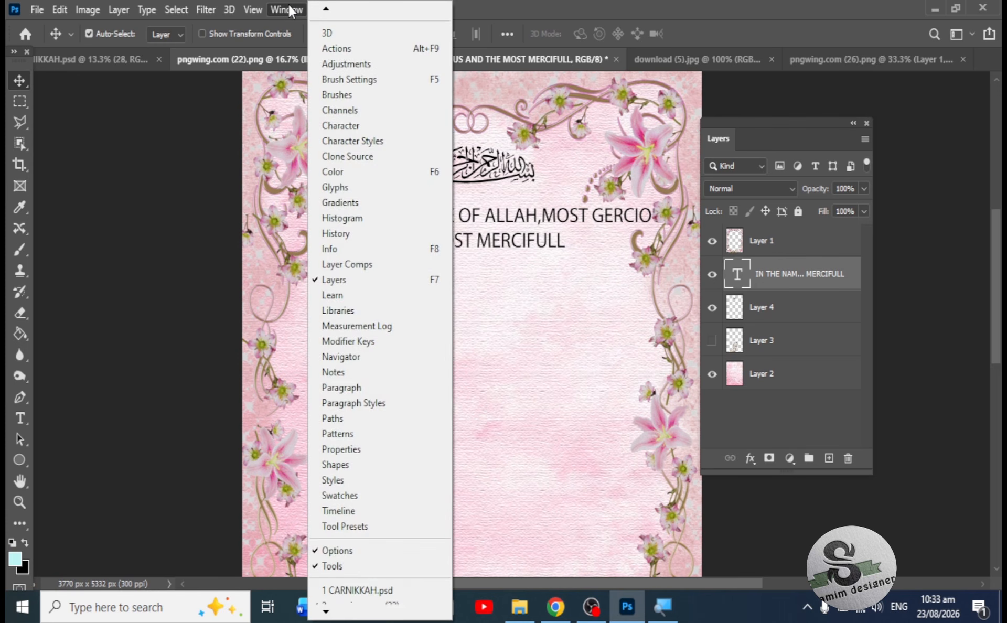
{"action": "left_click", "coordinate": [375, 125]}
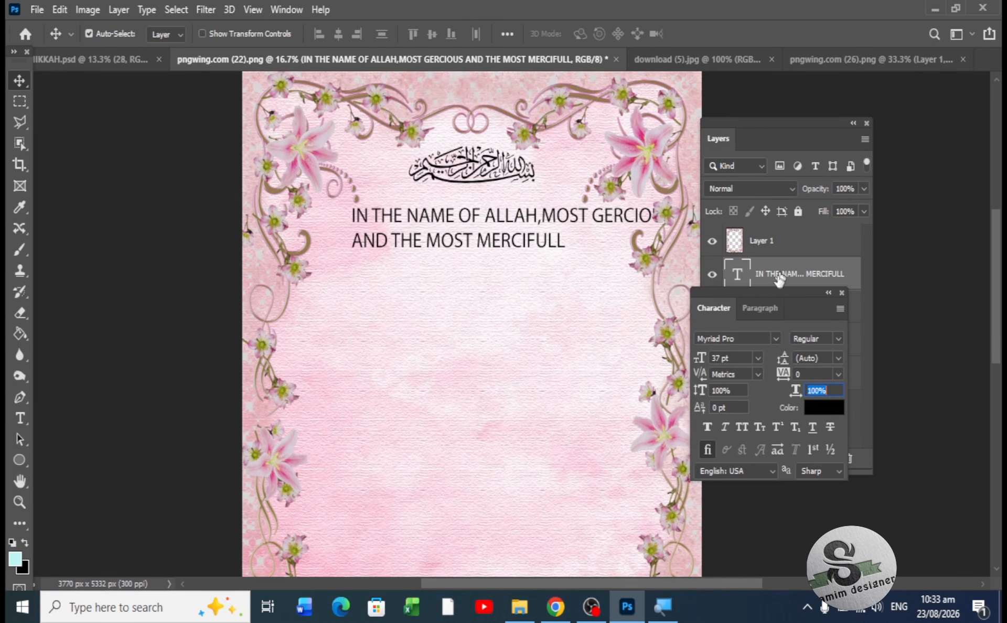
{"action": "left_click_drag", "start_coordinate": [774, 295], "coordinate": [121, 90]}
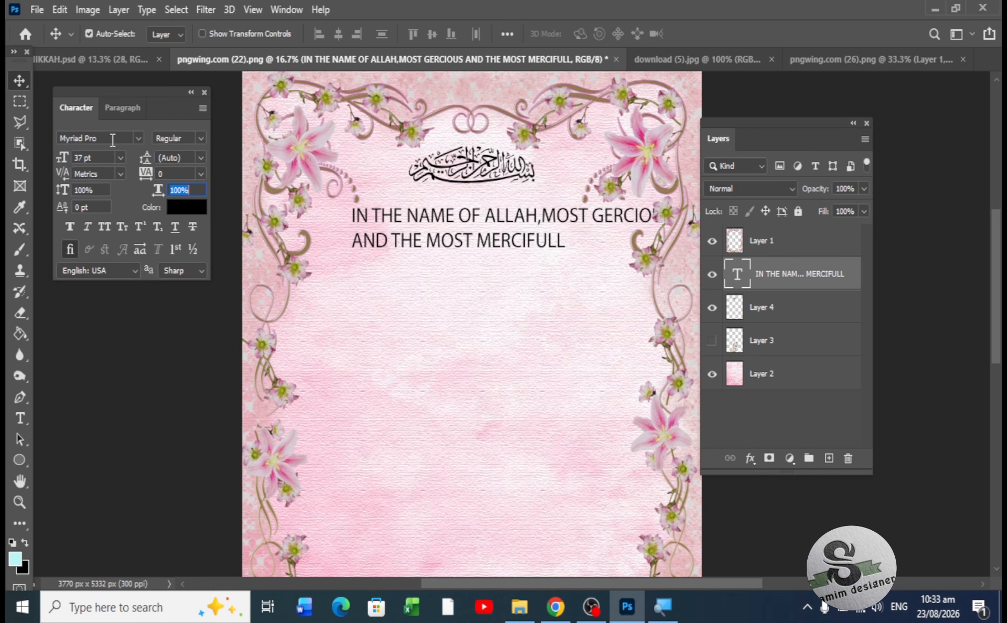
{"action": "left_click", "coordinate": [116, 110]}
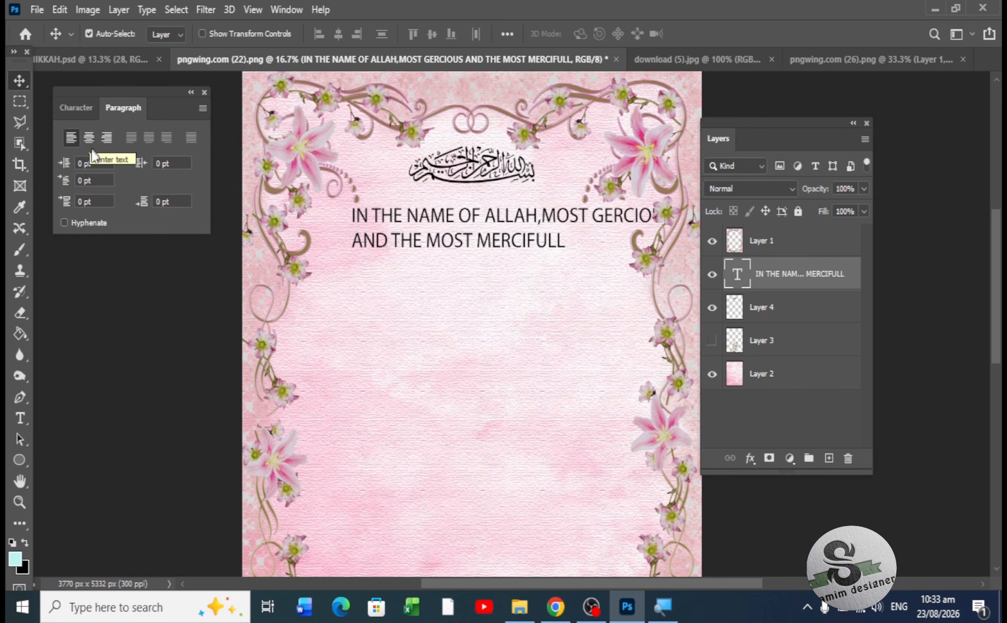
{"action": "left_click", "coordinate": [89, 139]}
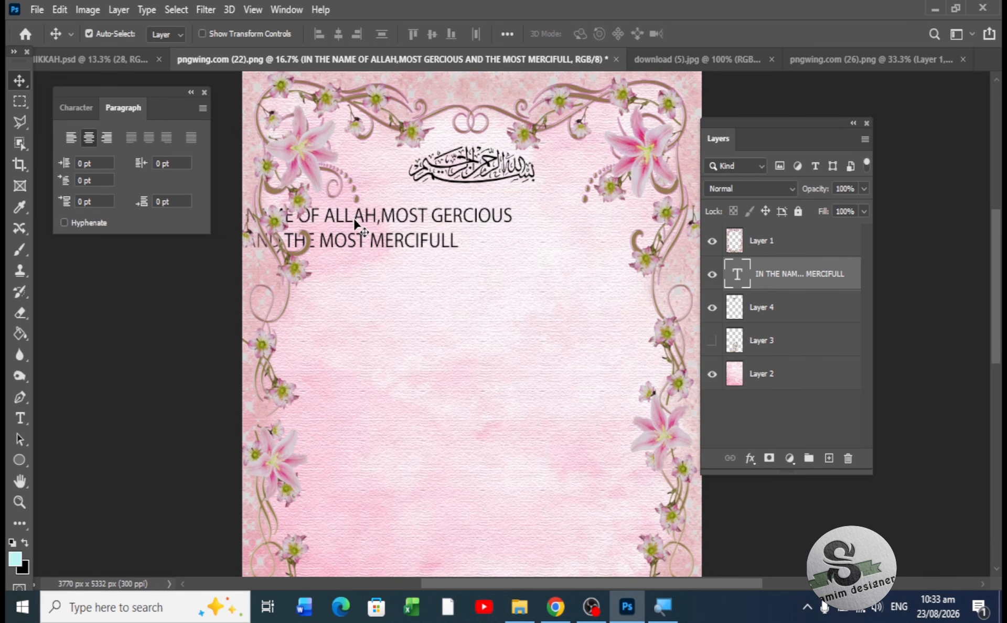
- Centre the blessing text horizontally on the card
{"action": "key", "text": "ctrl+a"}
{"action": "left_click", "coordinate": [337, 35]}
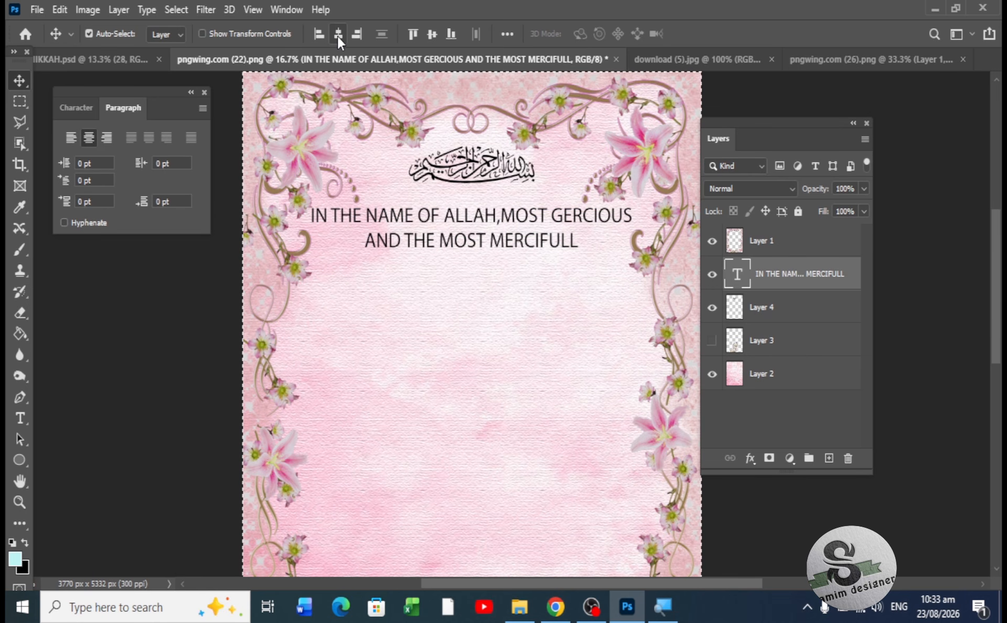
{"action": "key", "text": "ctrl+d"}
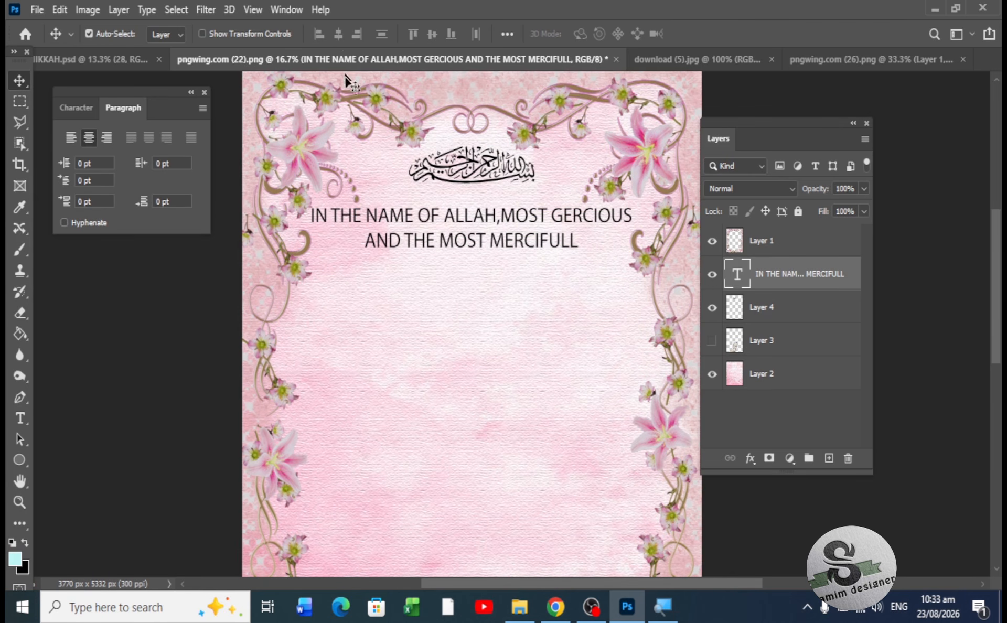
- Set the blessing to 24 pt with 111% horizontal scale and nudge it into place
{"action": "left_click", "coordinate": [79, 110]}
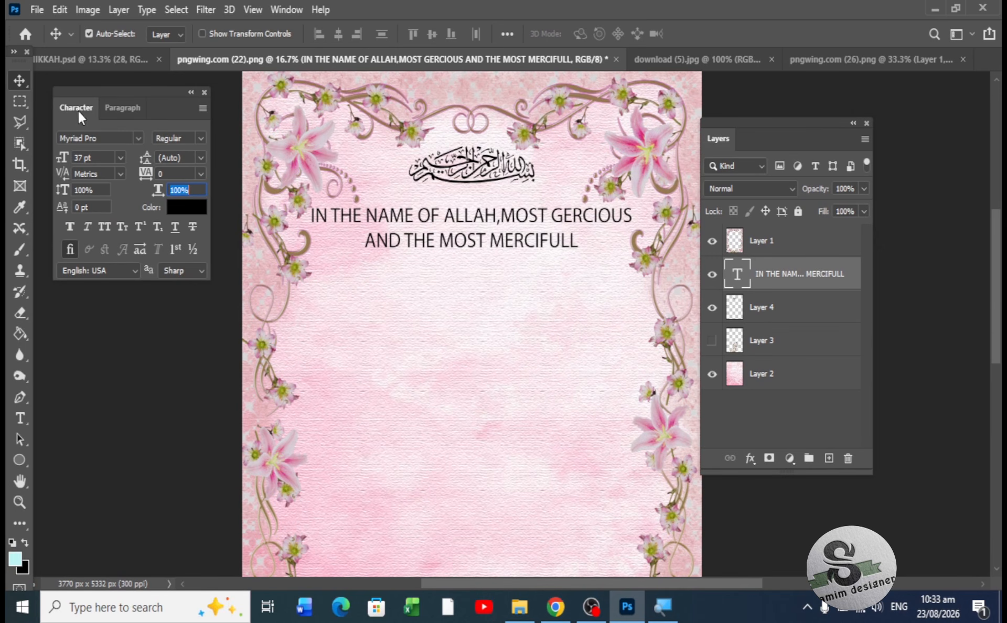
{"action": "left_click", "coordinate": [119, 162]}
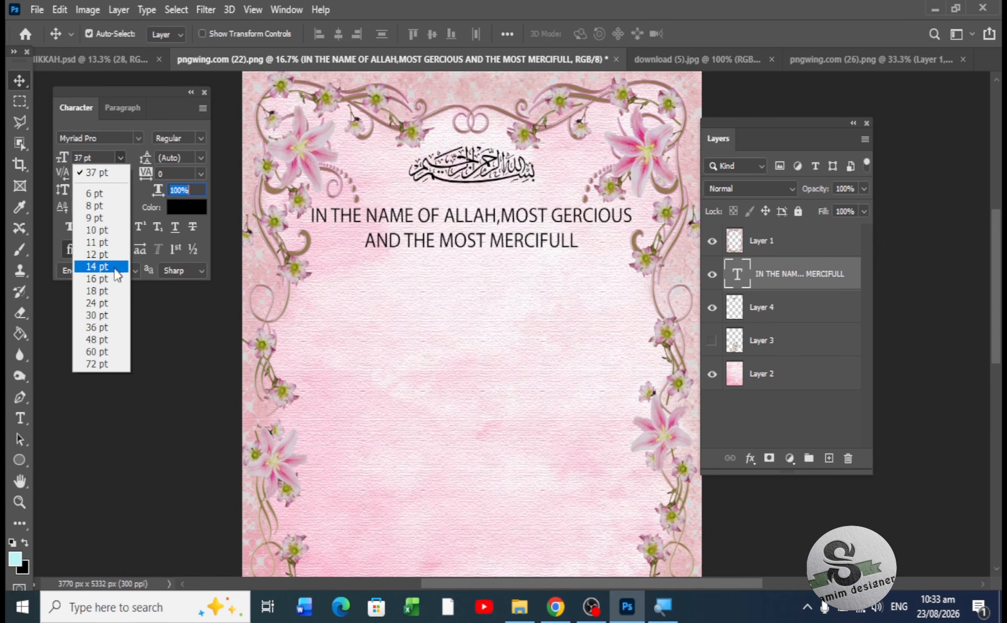
{"action": "left_click", "coordinate": [105, 304]}
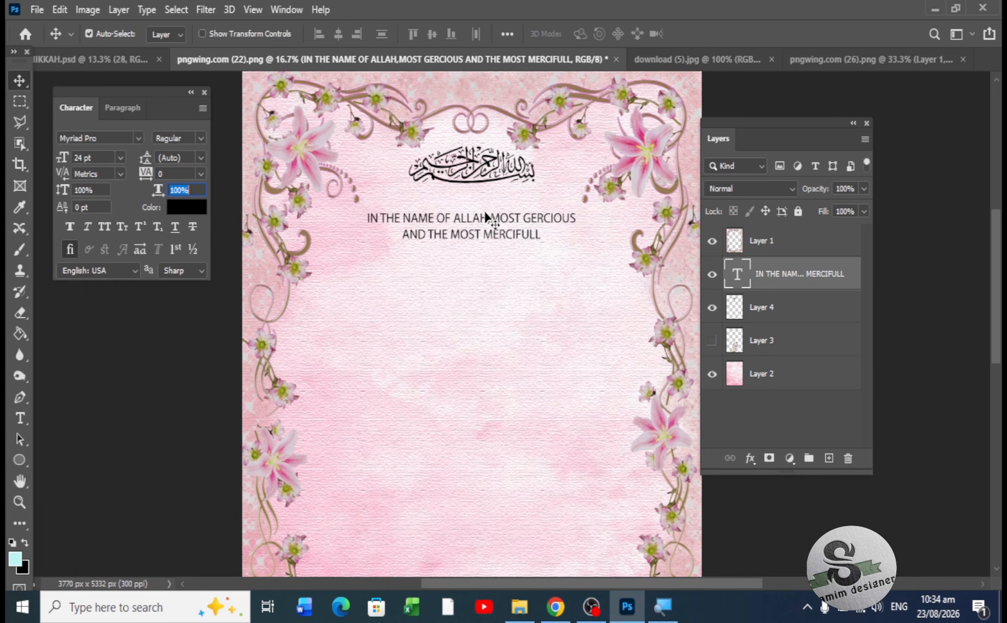
{"action": "key", "text": "Up"}
{"action": "key", "text": "Up"}
{"action": "key", "text": "Up"}
{"action": "key", "text": "Up"}
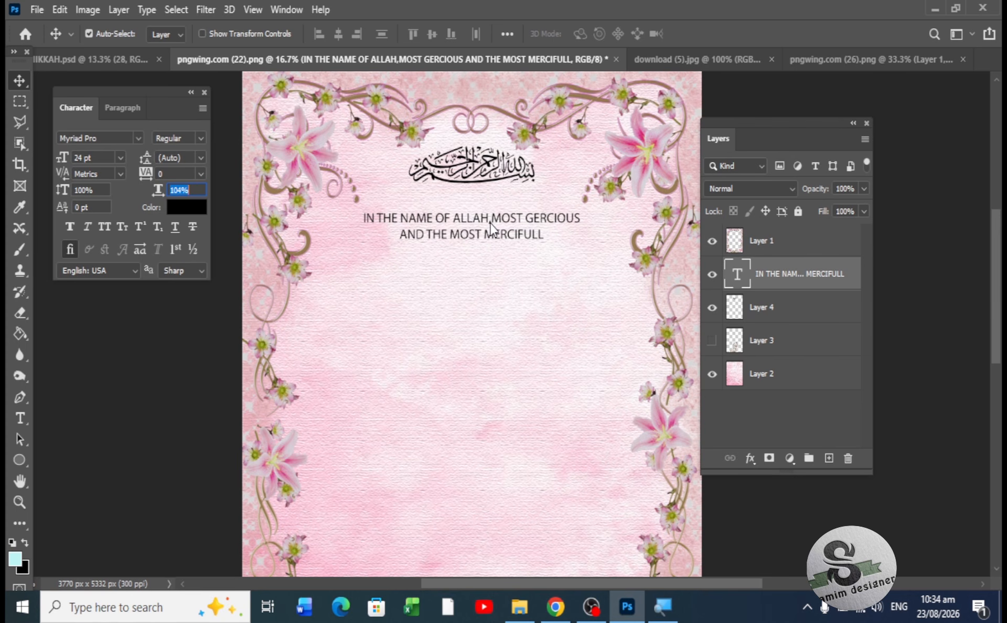
{"action": "key", "text": "Up"}
{"action": "key", "text": "Up"}
{"action": "key", "text": "Up"}
{"action": "key", "text": "Up"}
{"action": "key", "text": "Up"}
{"action": "key", "text": "Up"}
{"action": "key", "text": "Up"}
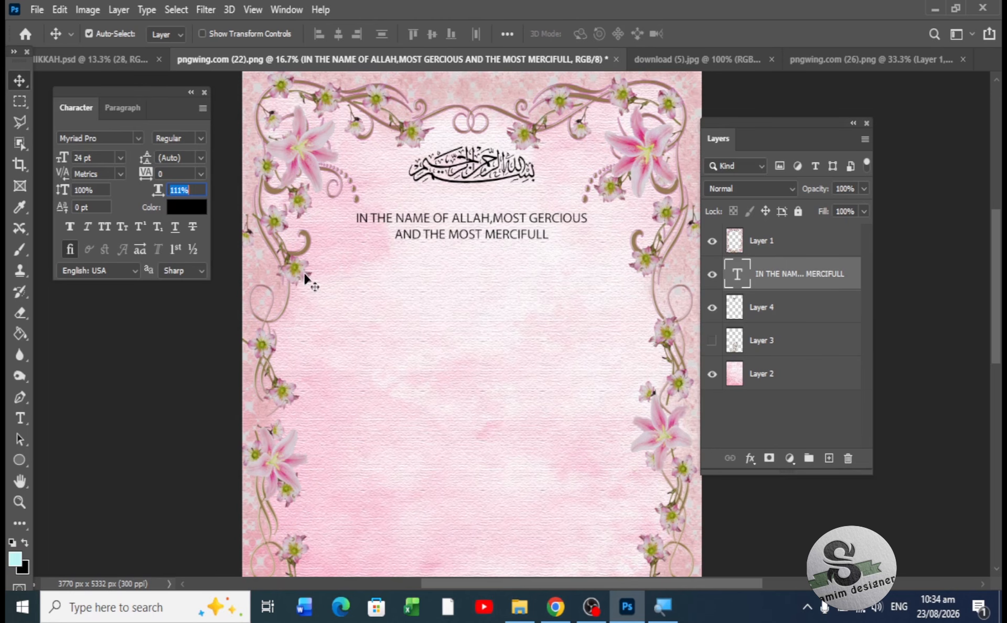
{"action": "mouse_move", "coordinate": [449, 227]}
{"action": "left_mouse_down"}
{"action": "mouse_move", "coordinate": [445, 210]}
{"action": "mouse_move", "coordinate": [441, 221]}
{"action": "left_mouse_up"}
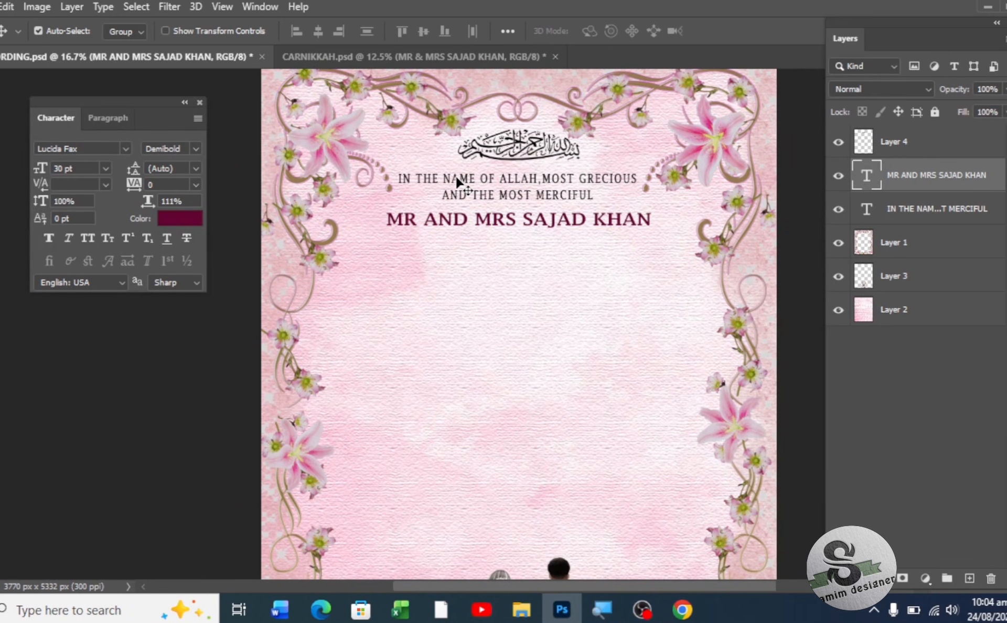
- Duplicate the blessing text below the couple's names and delete the copy's wording
{"action": "left_click_drag", "start_coordinate": [456, 181], "coordinate": [467, 247]}
{"action": "double_click", "coordinate": [474, 252]}
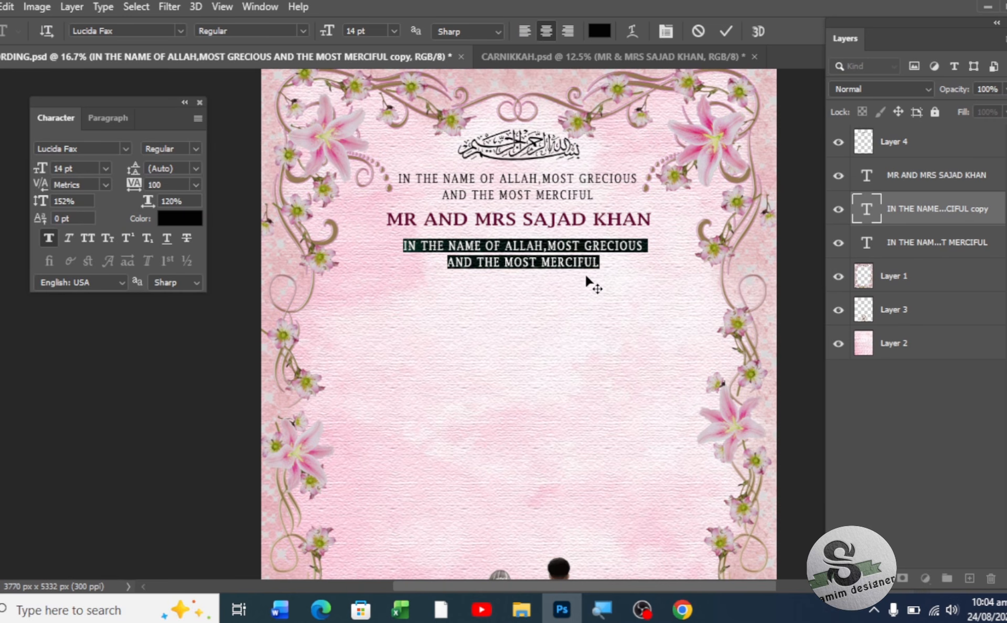
{"action": "key", "text": "BackSpace"}
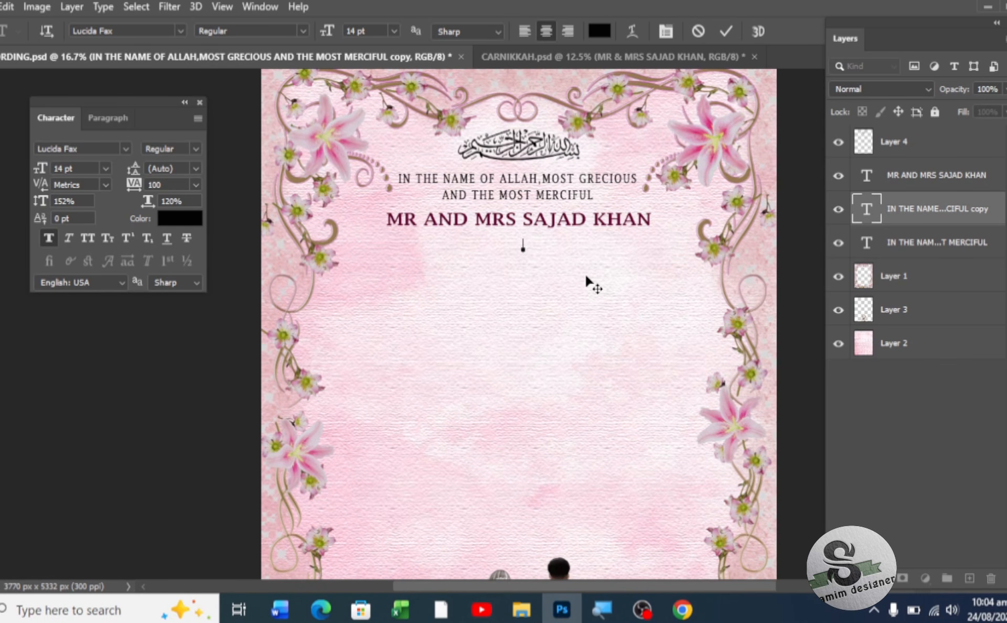
- Type 'INVITE YOU TO ATTEND THE NIKKAH' / 'CEREMONY OF THEIR BELOVED DAUGHTER' on two lines
{"action": "type", "text": "INVITE YOU "}
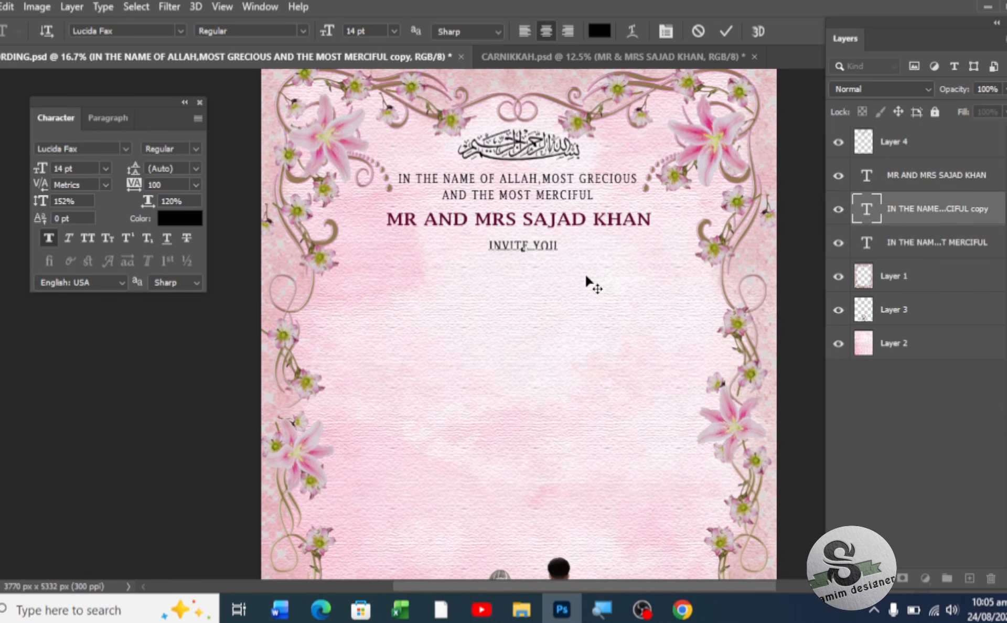
{"action": "type", "text": "TO "}
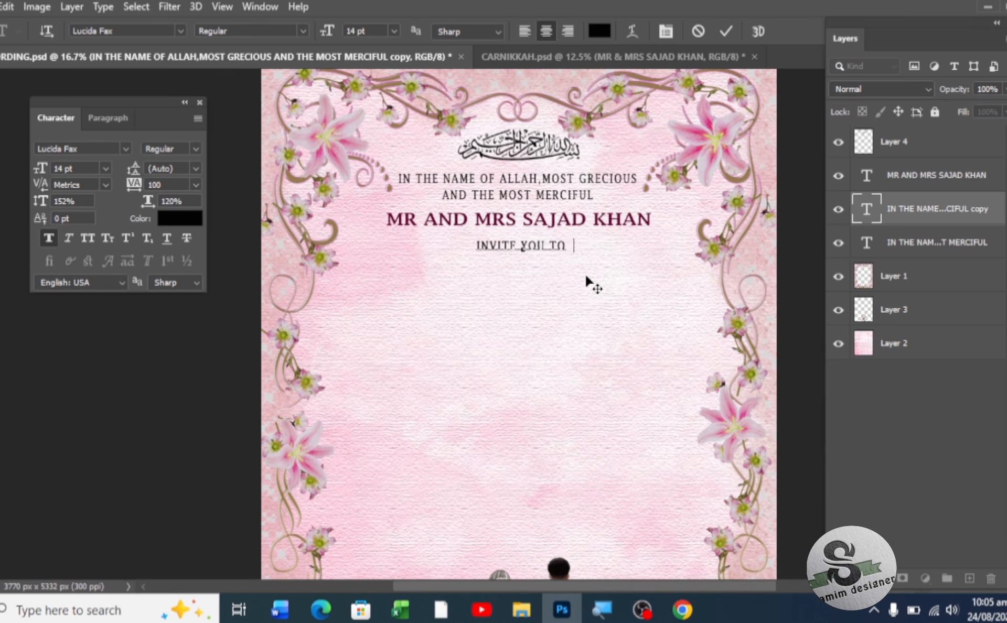
{"action": "type", "text": "ATTEN"}
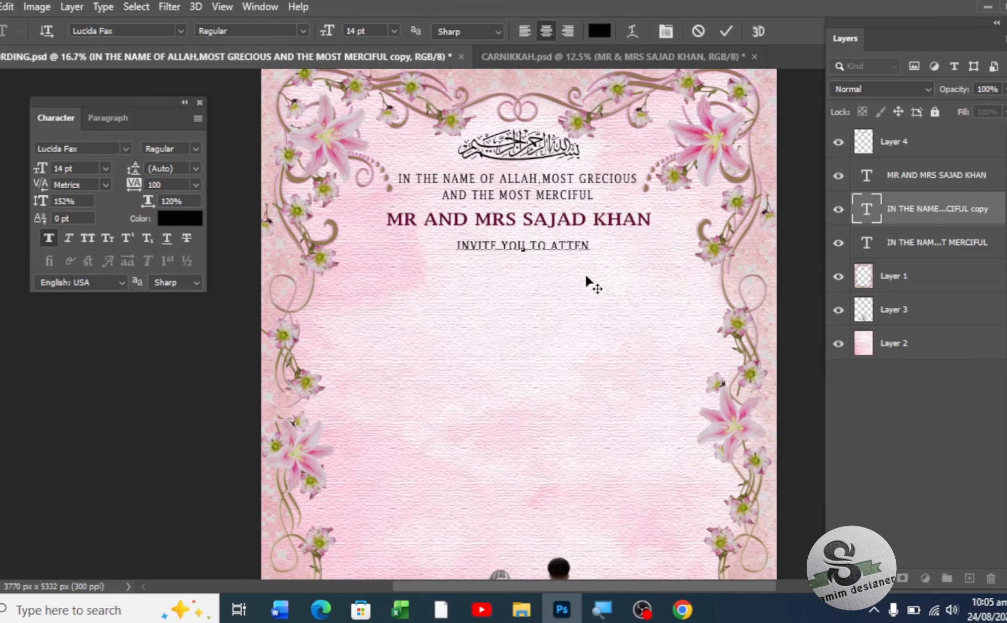
{"action": "type", "text": "D "}
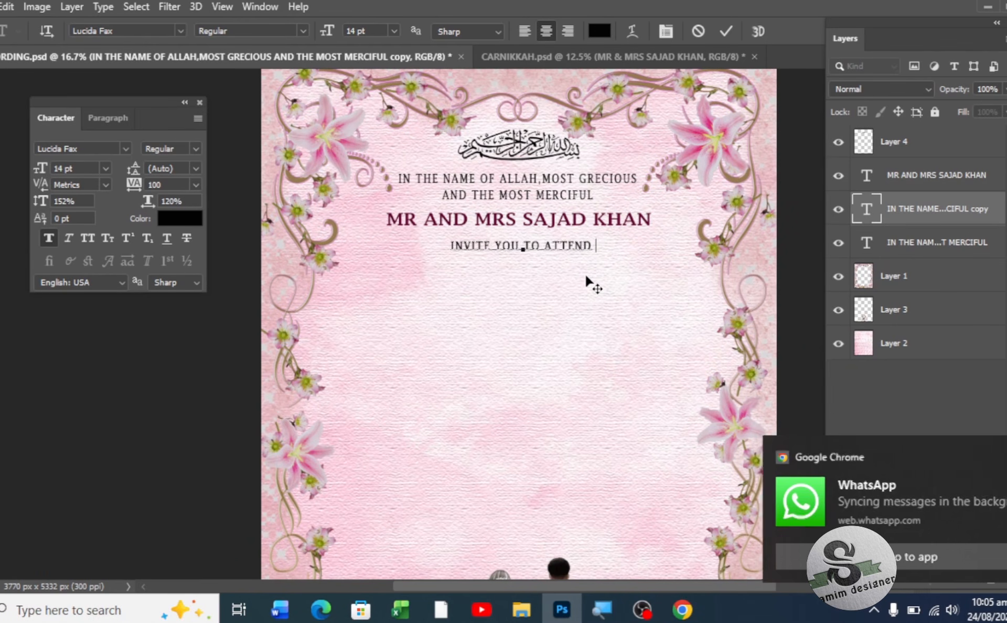
{"action": "type", "text": "THE "}
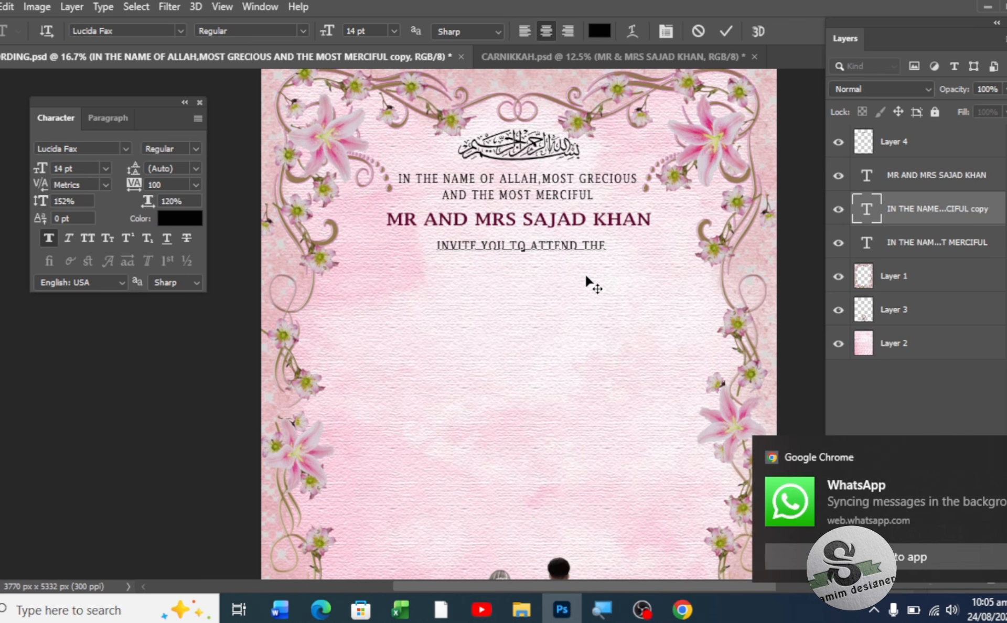
{"action": "type", "text": "NIK"}
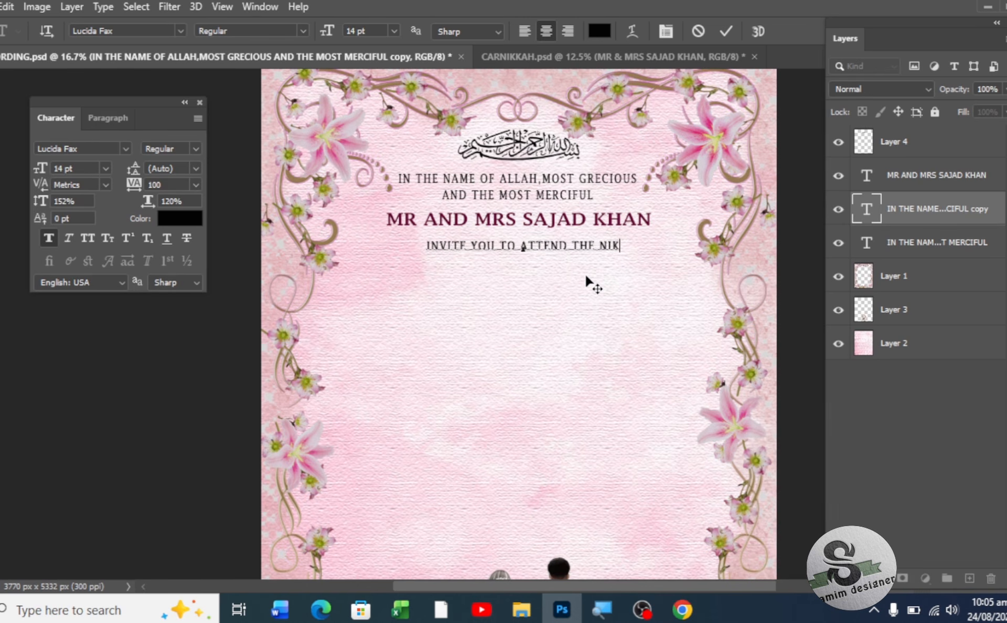
{"action": "type", "text": "KAH"}
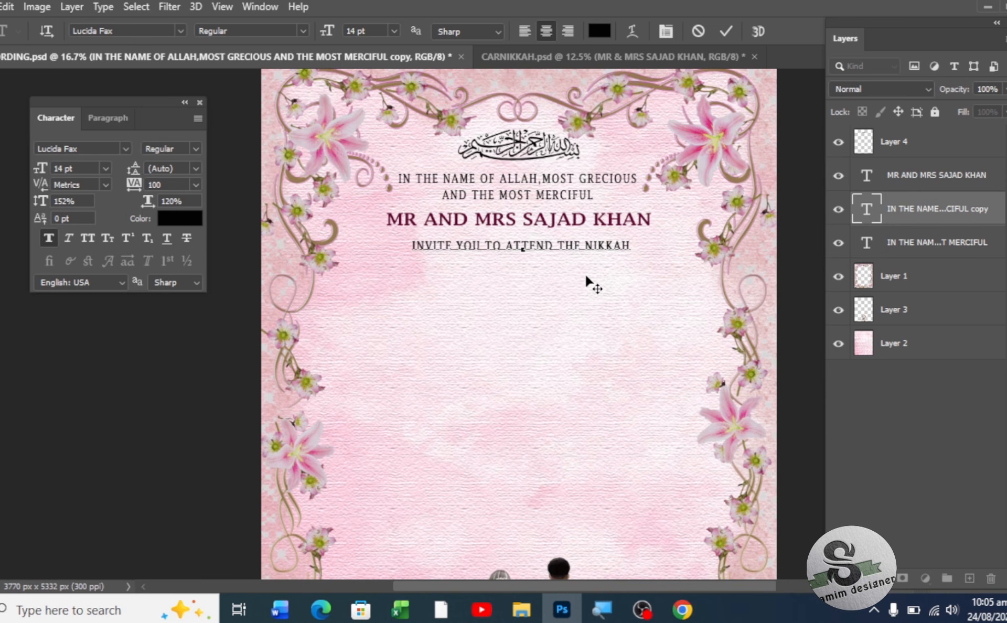
{"action": "type", "text": " CER"}
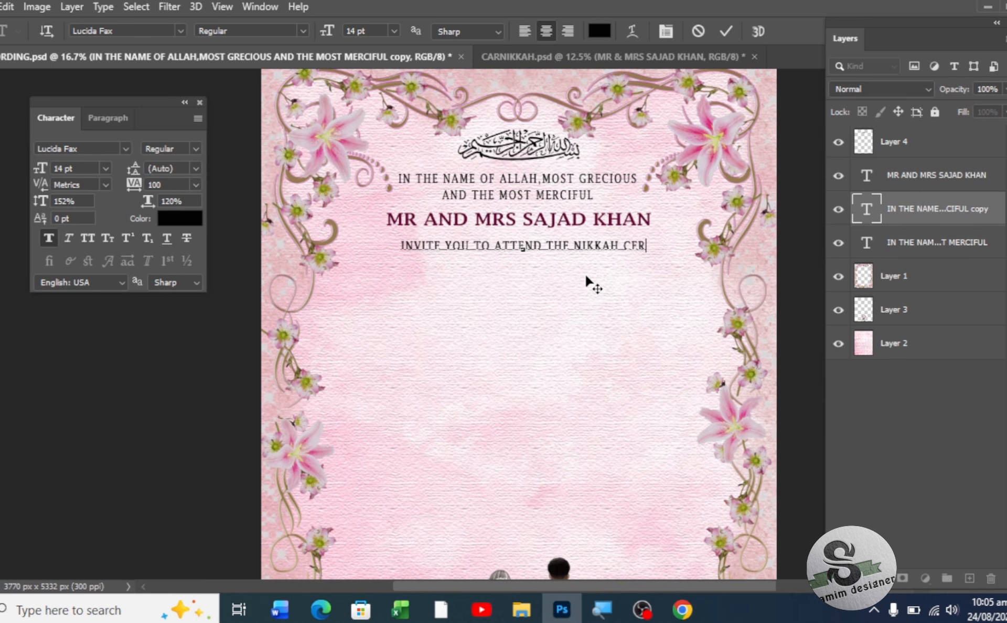
{"action": "type", "text": "EMONY"}
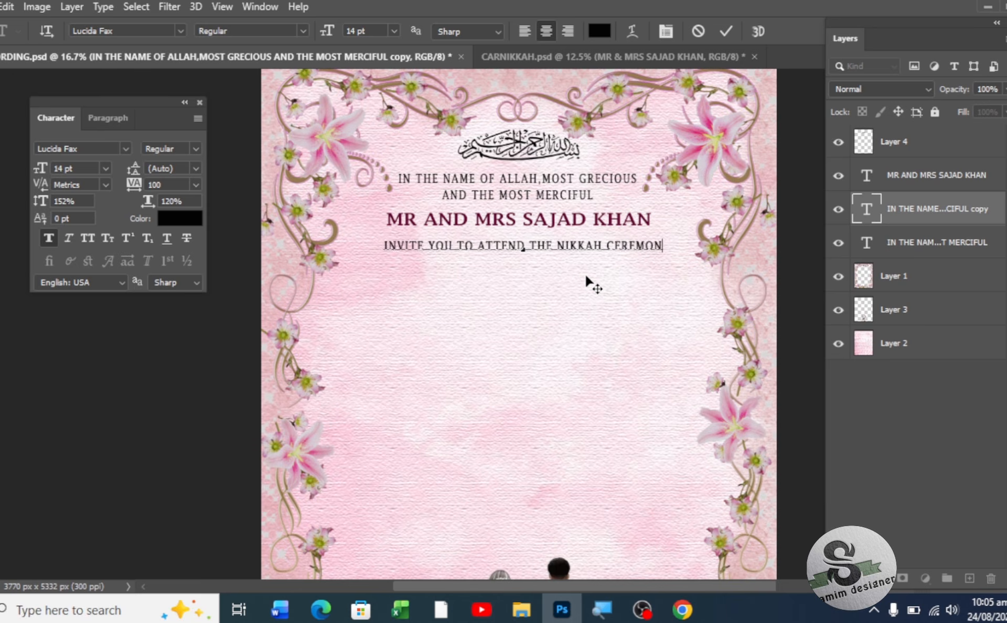
{"action": "type", "text": "O"}
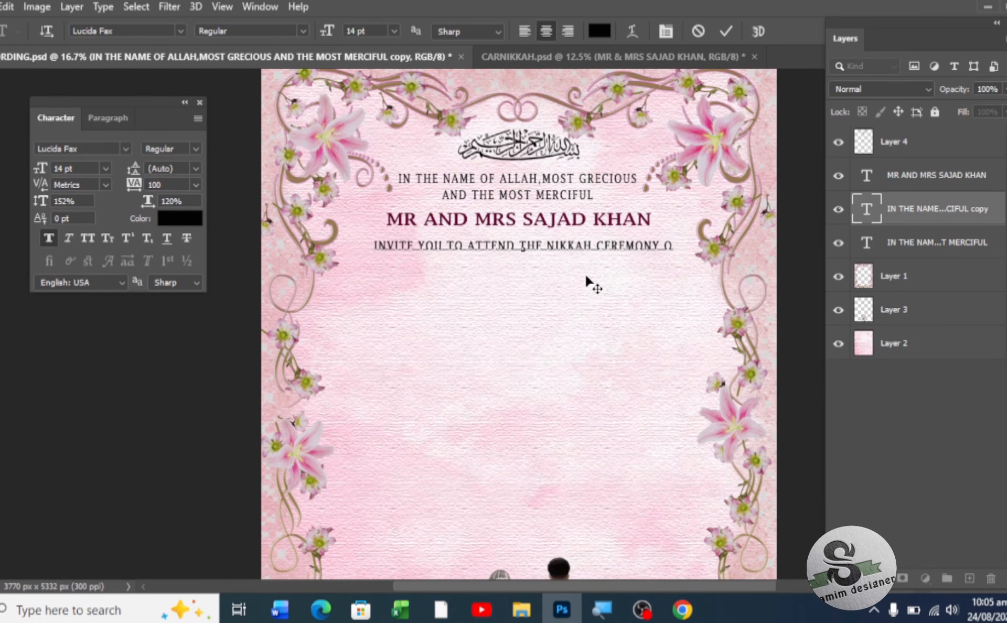
{"action": "type", "text": "F THEIR"}
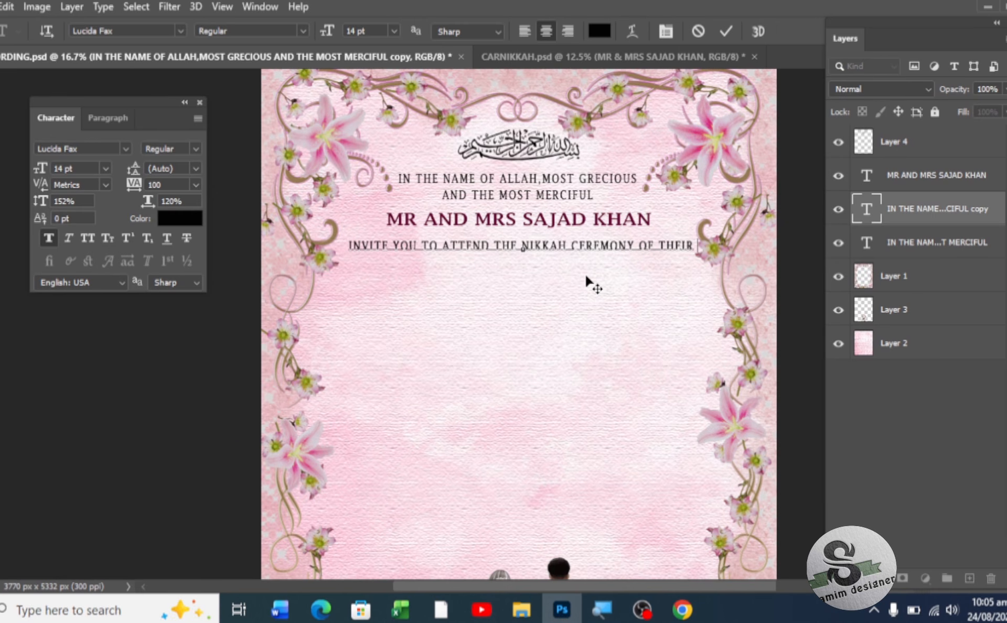
{"action": "type", "text": "BELO"}
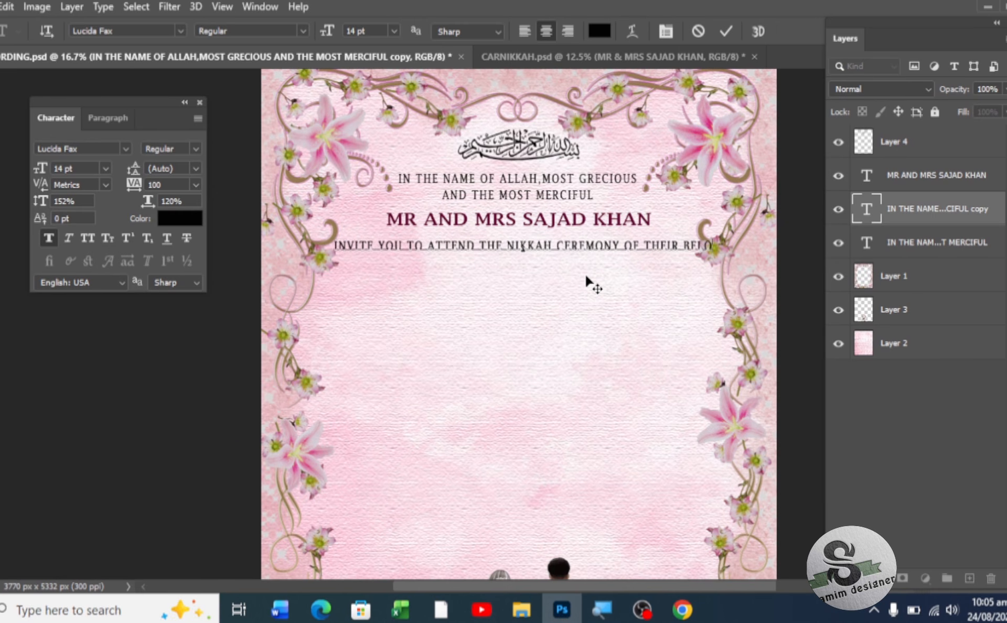
{"action": "type", "text": "VED DA"}
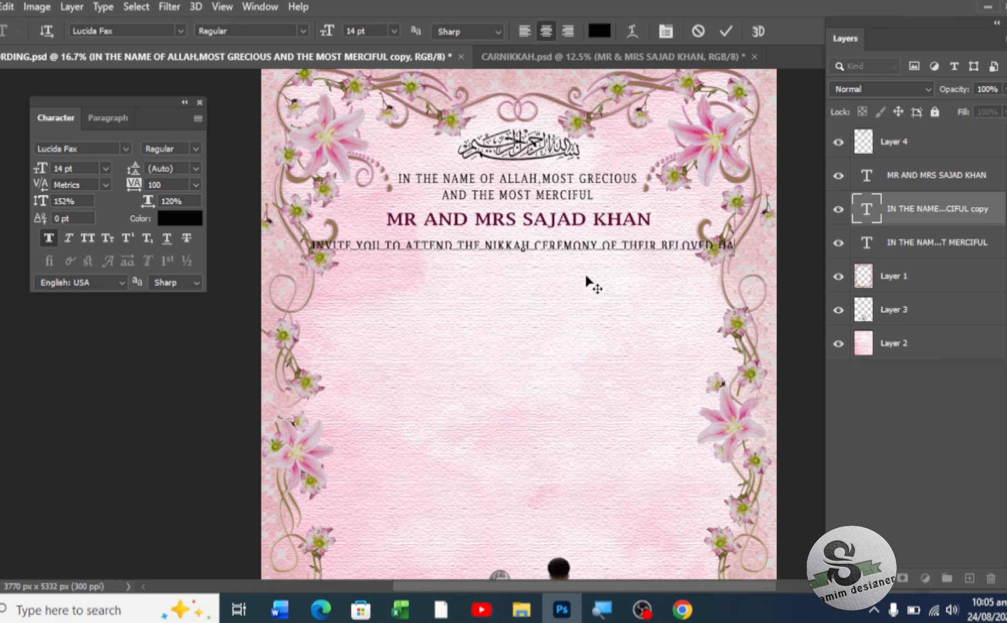
{"action": "type", "text": "UGHT"}
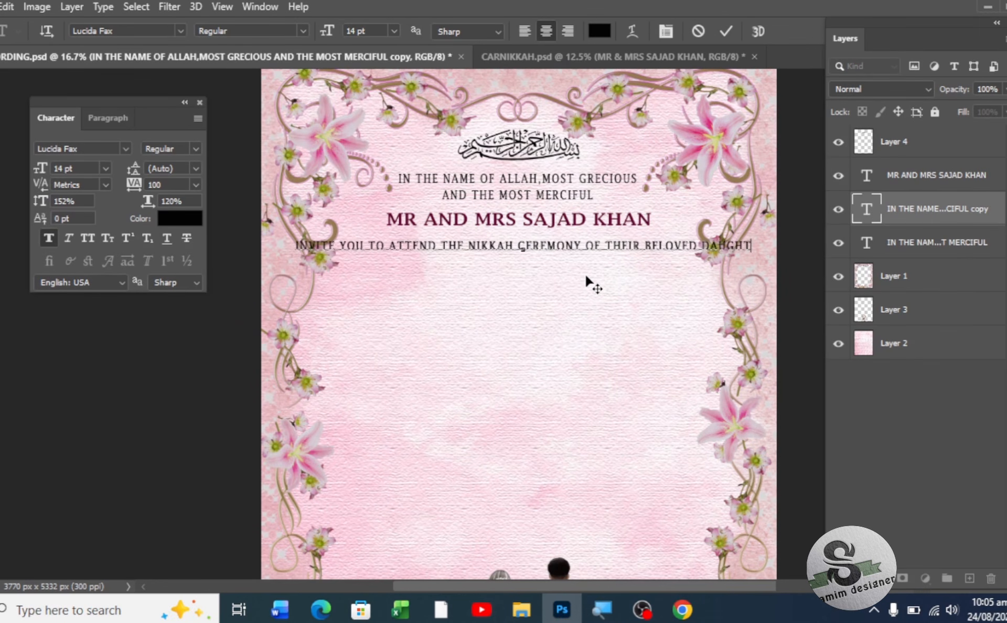
{"action": "type", "text": "ER"}
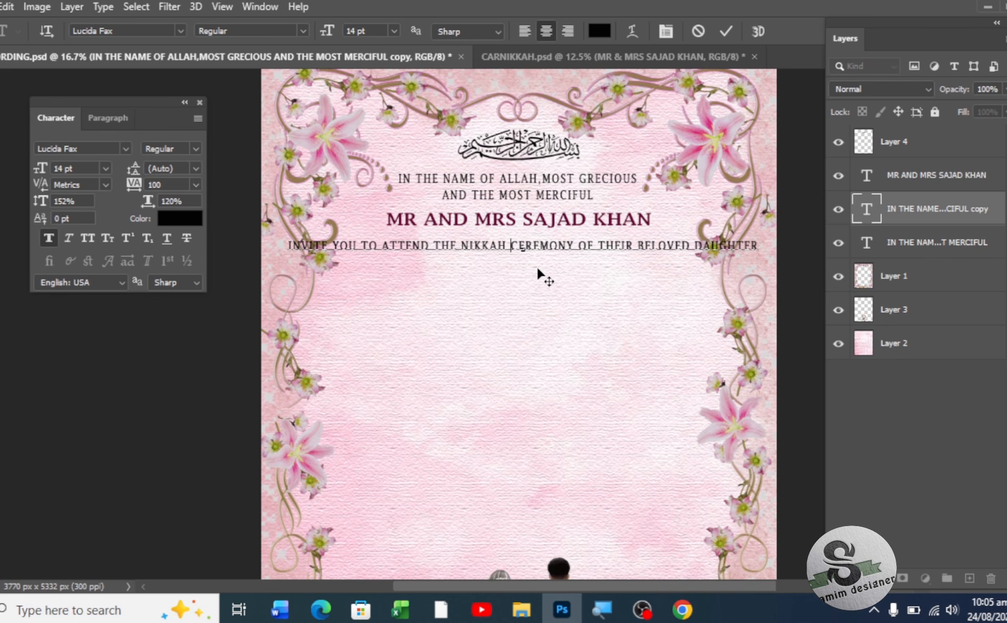
{"action": "key", "text": "Return"}
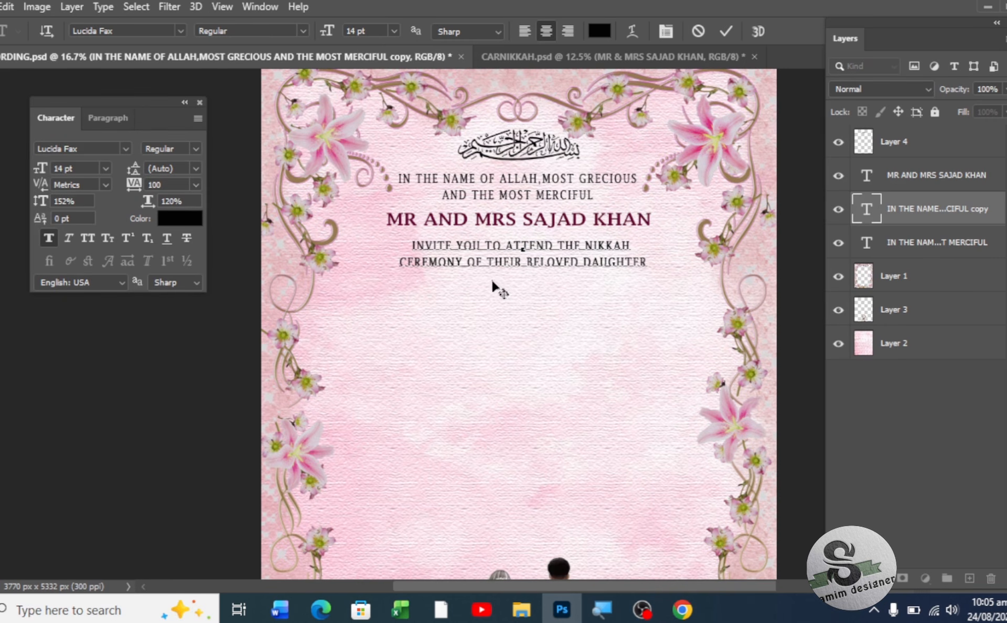
{"action": "key", "text": "ctrl+Return"}
{"action": "key", "text": "v"}
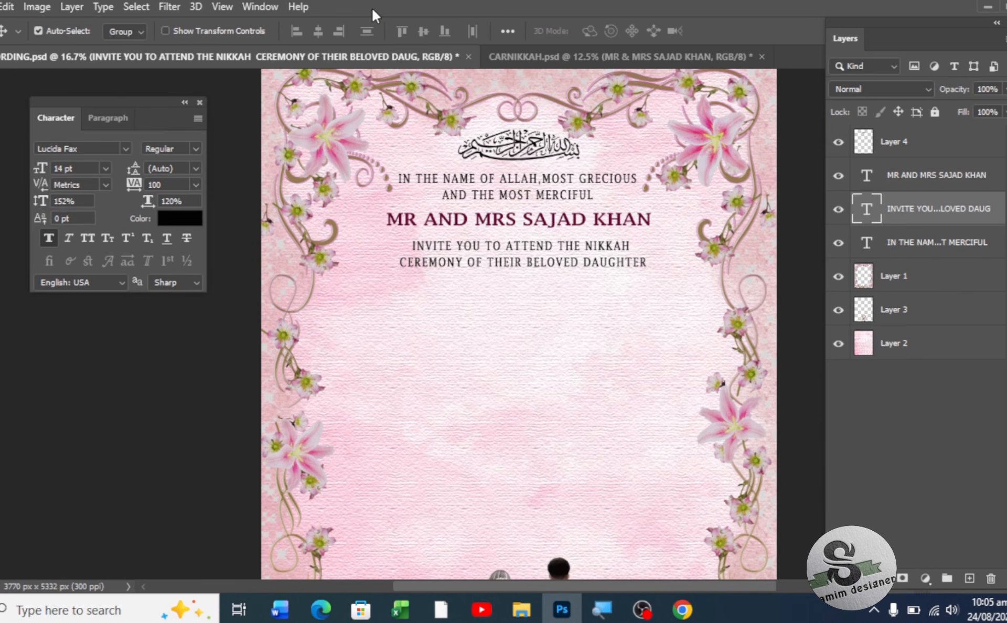
- Keep the invitation lines centred, make them Demibold and stretch them to 128% horizontal scale
{"action": "left_click", "coordinate": [106, 116]}
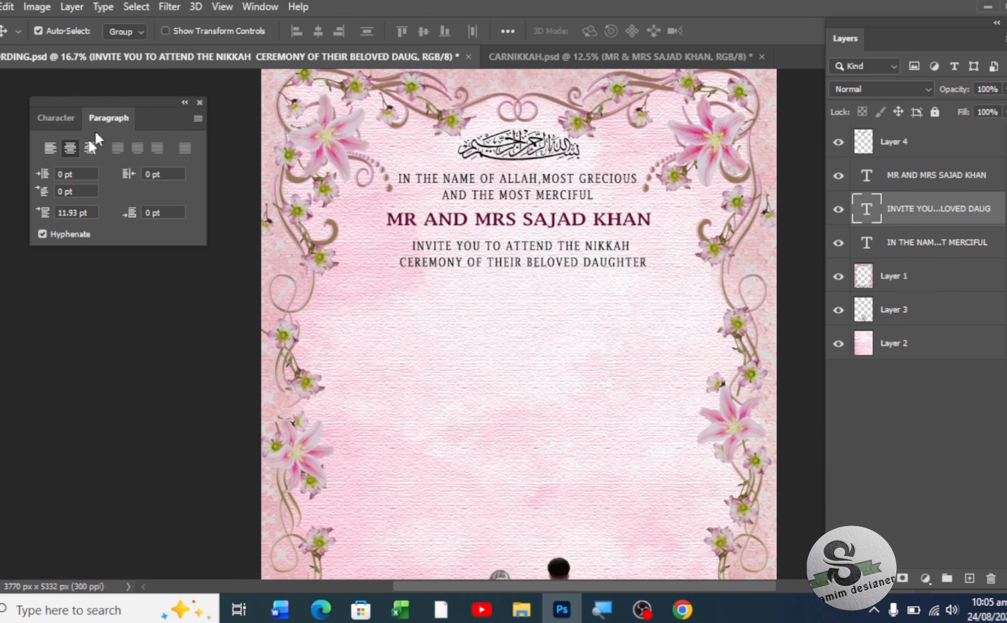
{"action": "left_click", "coordinate": [53, 150]}
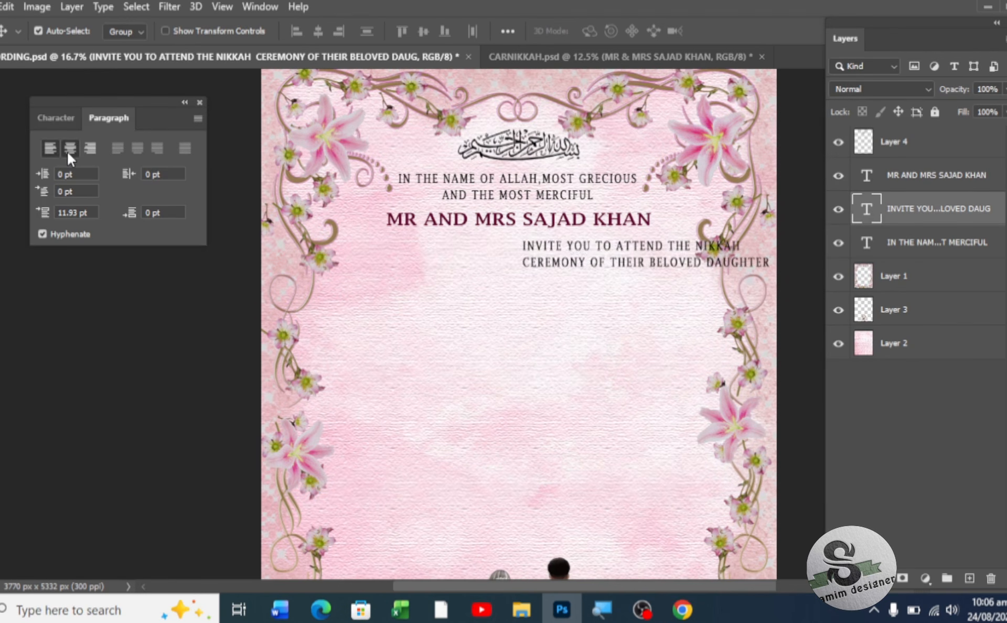
{"action": "left_click", "coordinate": [67, 151]}
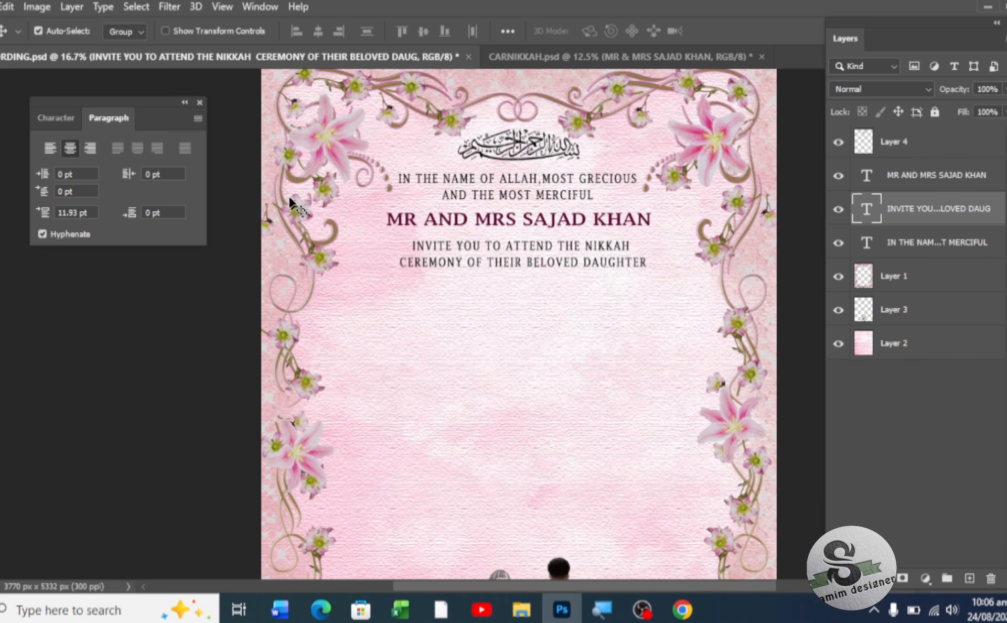
{"action": "left_click", "coordinate": [64, 116]}
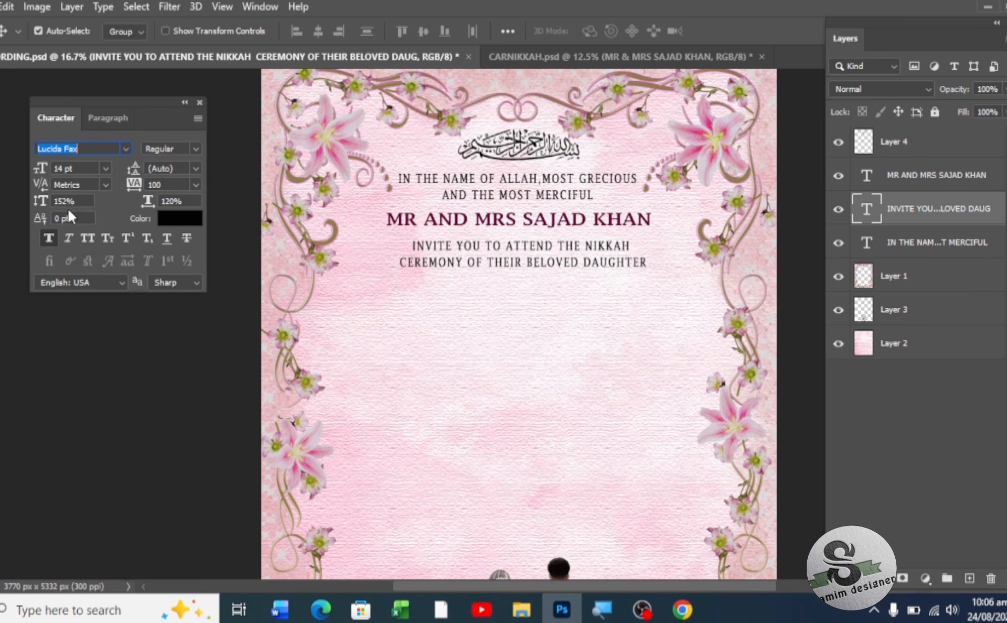
{"action": "left_click", "coordinate": [195, 149]}
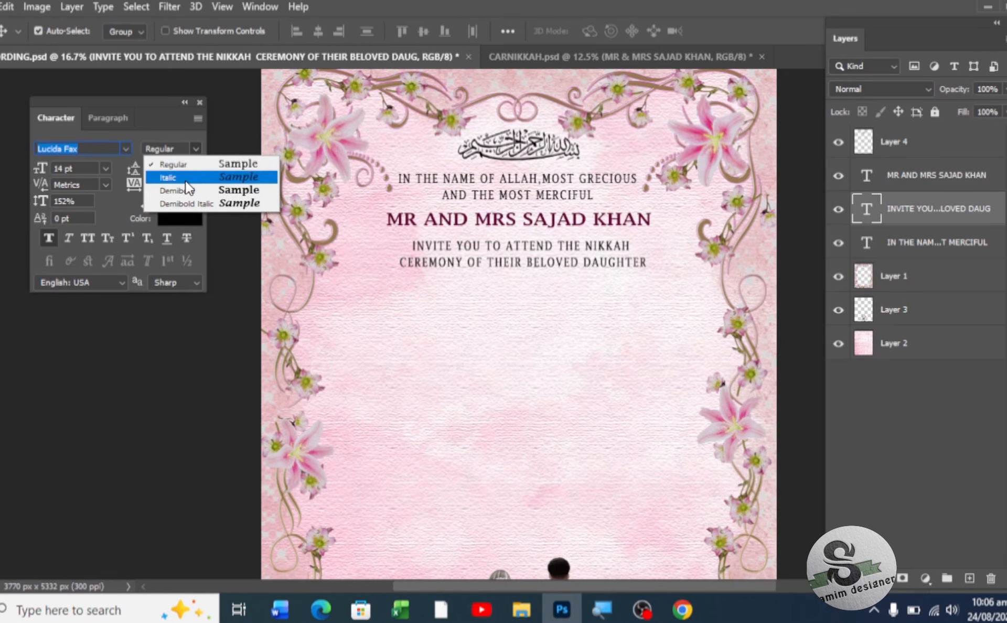
{"action": "left_click", "coordinate": [188, 191]}
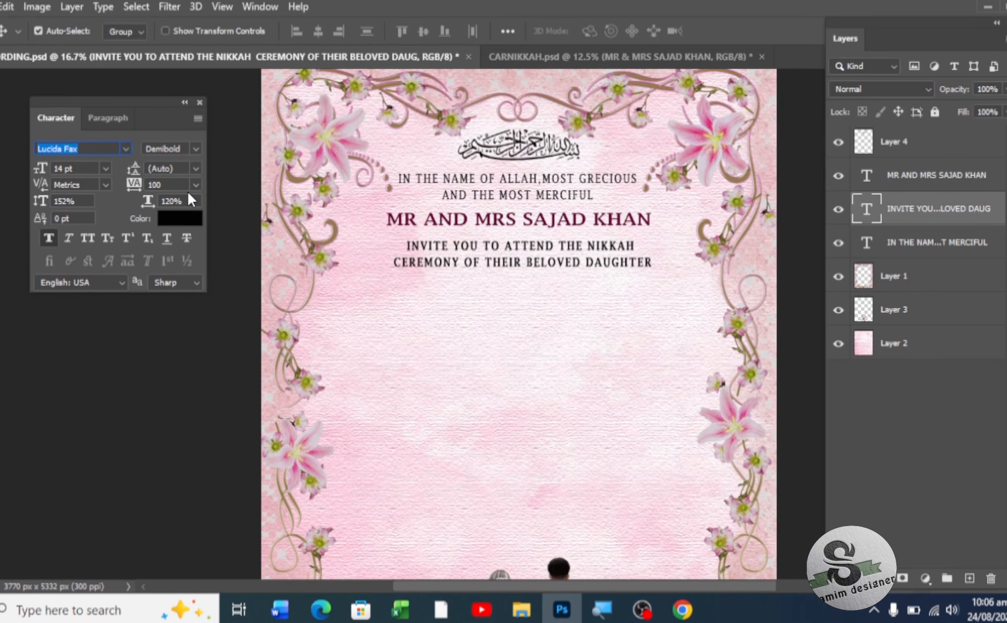
{"action": "left_click", "coordinate": [107, 168]}
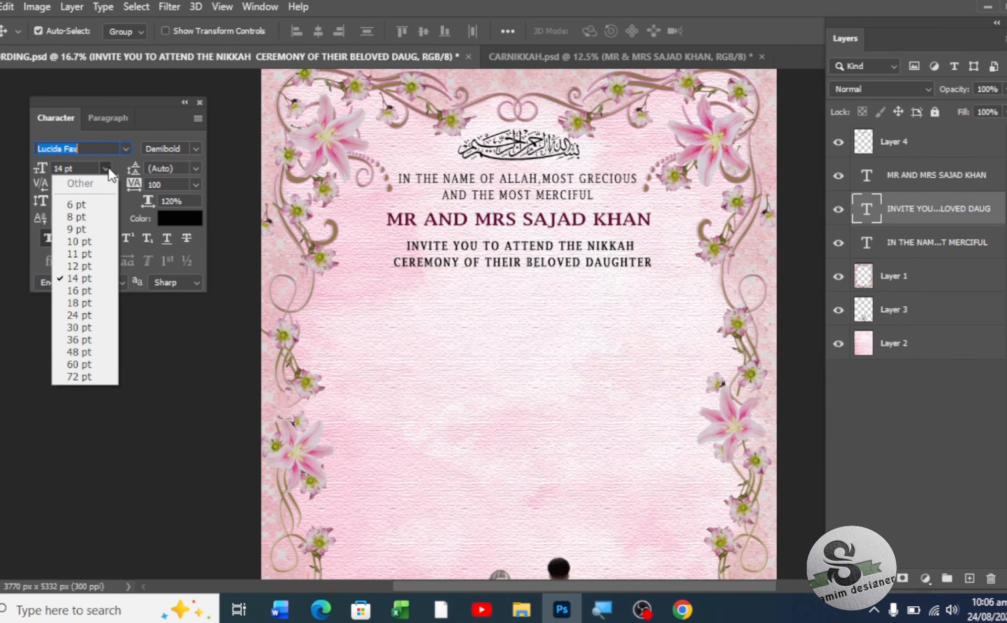
{"action": "left_click", "coordinate": [107, 168]}
{"action": "left_click_drag", "start_coordinate": [148, 205], "coordinate": [155, 203]}
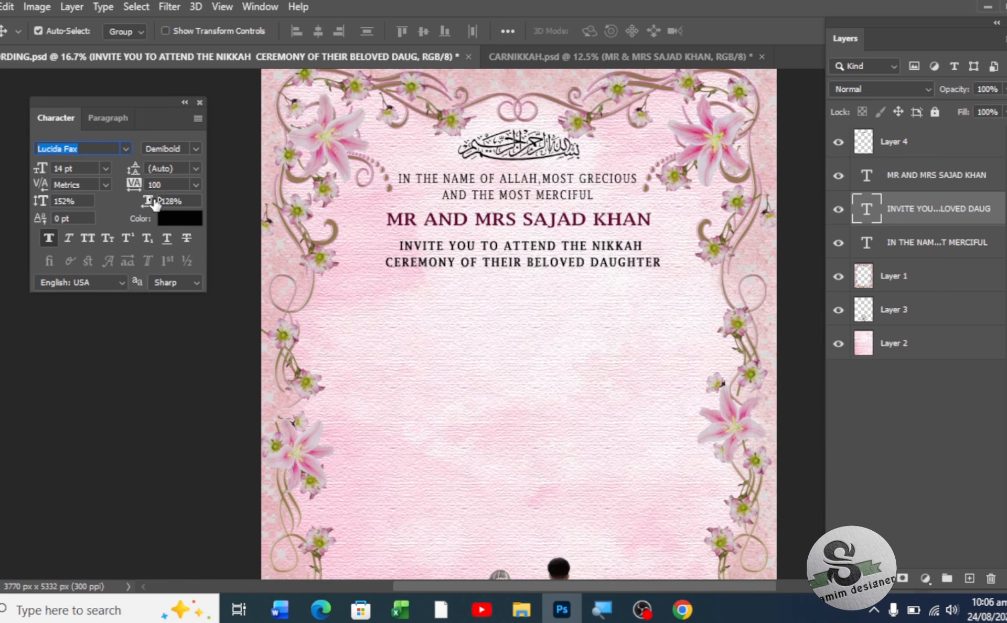
- Colour the word NIKKAH dark maroon (#4a0214), leaving the rest of the line black
{"action": "left_click", "coordinate": [598, 247]}
{"action": "double_click", "coordinate": [598, 247]}
{"action": "left_click_drag", "start_coordinate": [592, 245], "coordinate": [645, 245]}
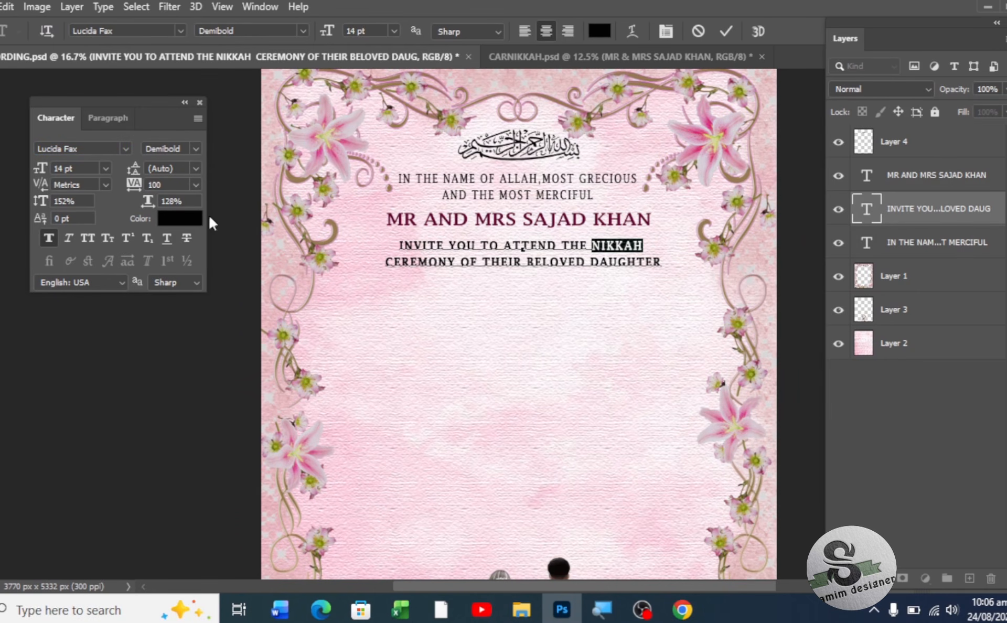
{"action": "left_click", "coordinate": [195, 216]}
{"action": "mouse_move", "coordinate": [277, 386]}
{"action": "left_mouse_down"}
{"action": "mouse_move", "coordinate": [299, 427]}
{"action": "mouse_move", "coordinate": [300, 457]}
{"action": "left_mouse_up"}
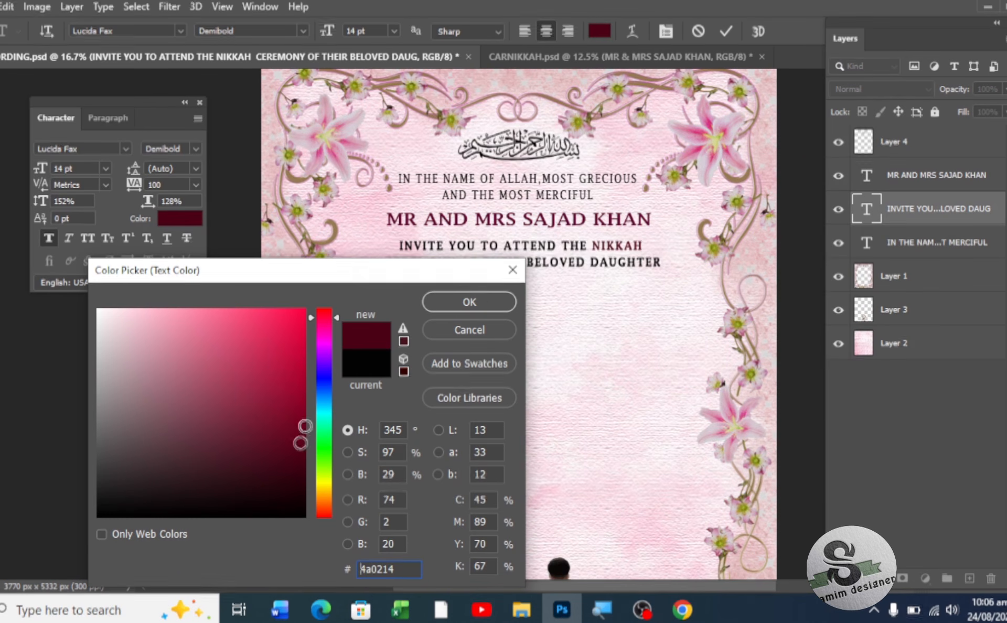
{"action": "left_click", "coordinate": [484, 297]}
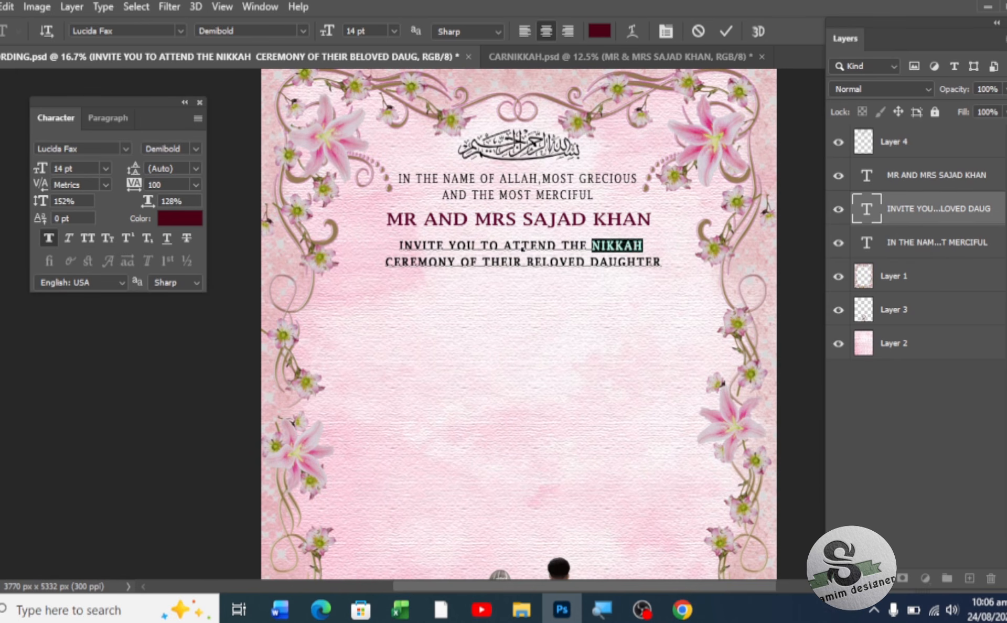
{"action": "key", "text": "ctrl+Return"}
- With the Move tool, nudge the couple's name title down two steps, closer to the invitation lines
{"action": "key", "text": "v"}
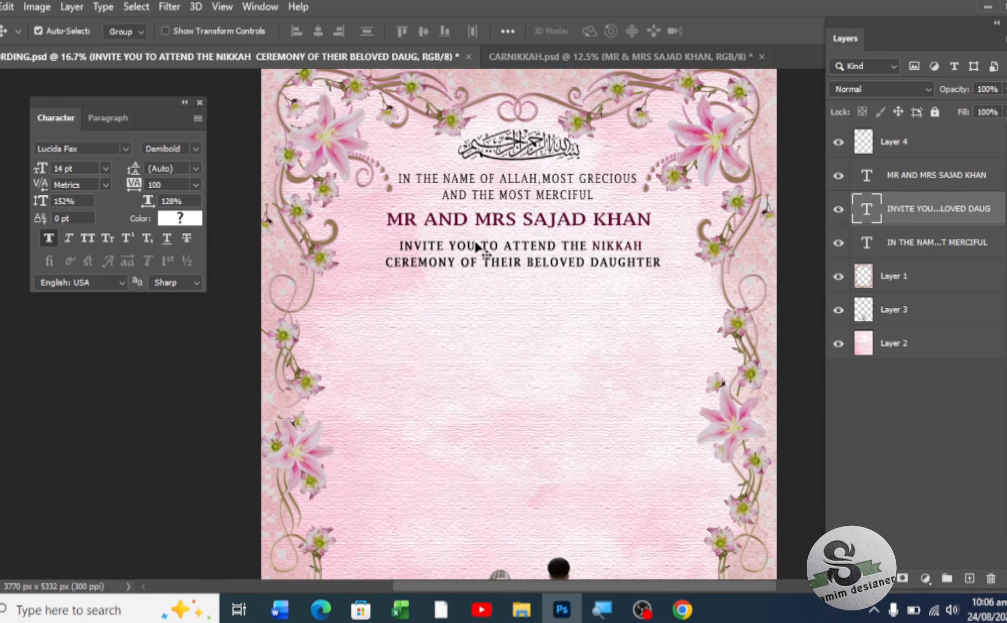
{"action": "left_click", "coordinate": [514, 224]}
{"action": "key", "text": "Down"}
{"action": "key", "text": "Down"}
{"action": "key", "text": "Down"}
{"action": "key", "text": "Down"}
{"action": "key", "text": "Down"}
{"action": "key", "text": "Down"}
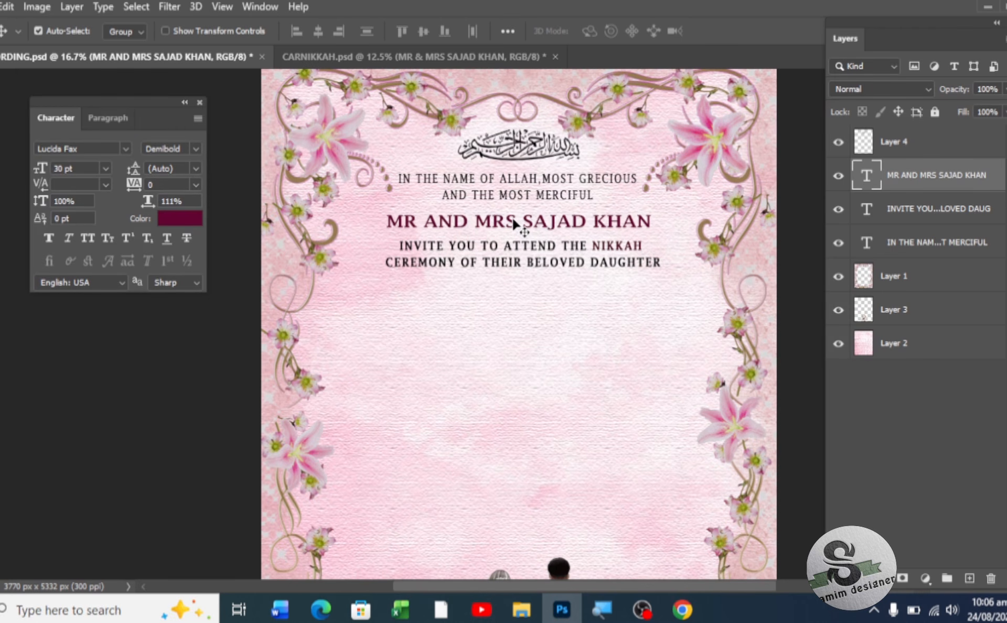
{"action": "key", "text": "Down"}
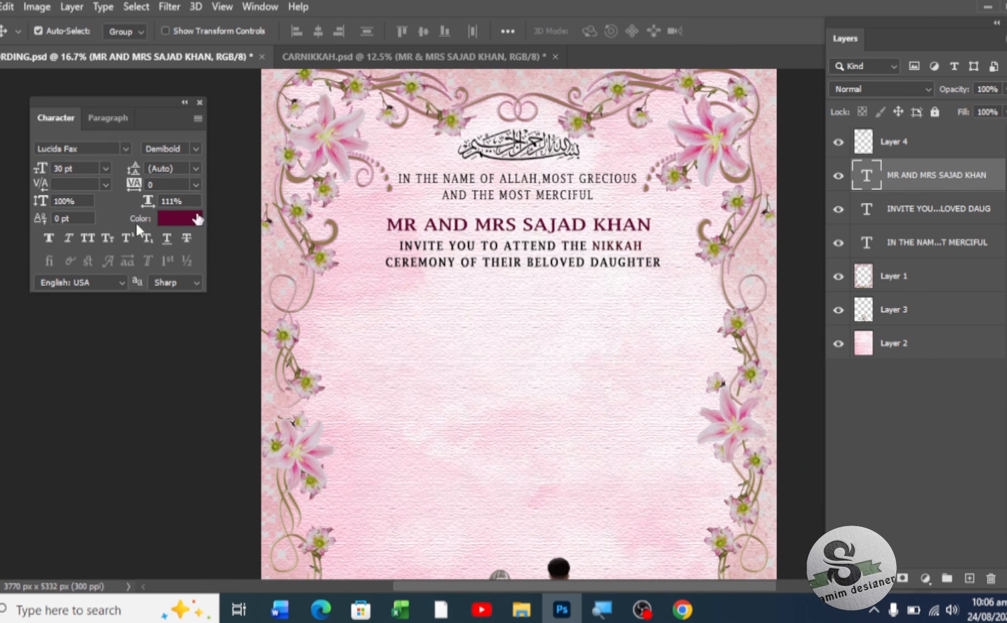
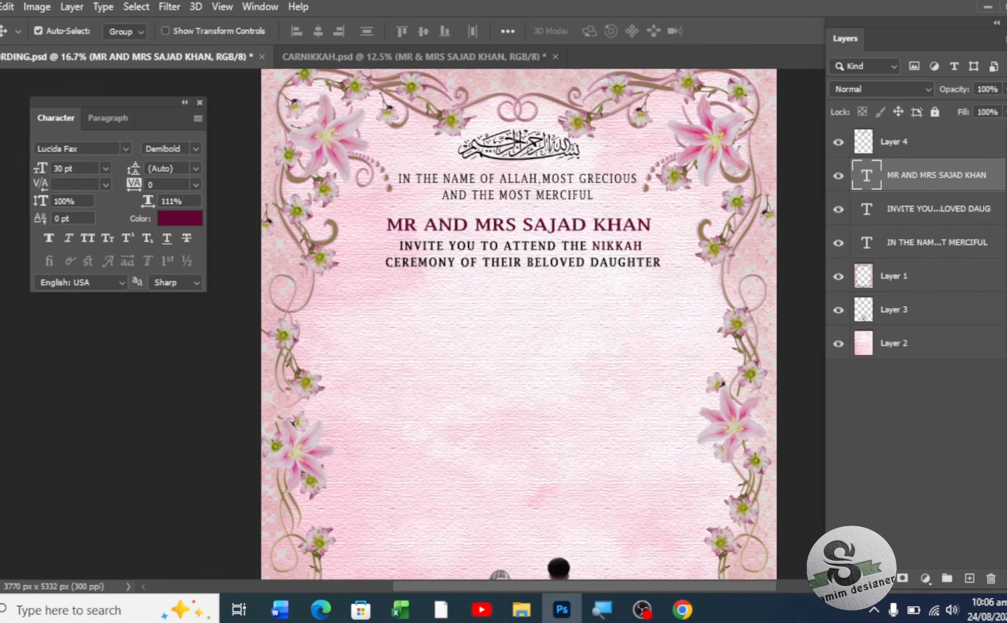
- Type the bride's full name as a new 36 pt line below the ceremony wording
{"action": "key", "text": "t"}
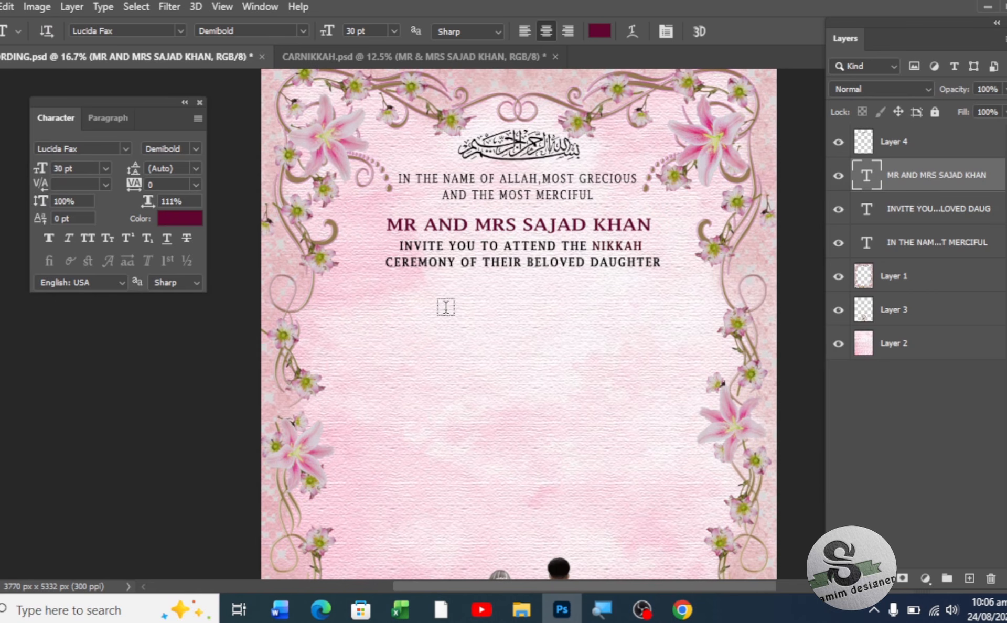
{"action": "left_click", "coordinate": [535, 309]}
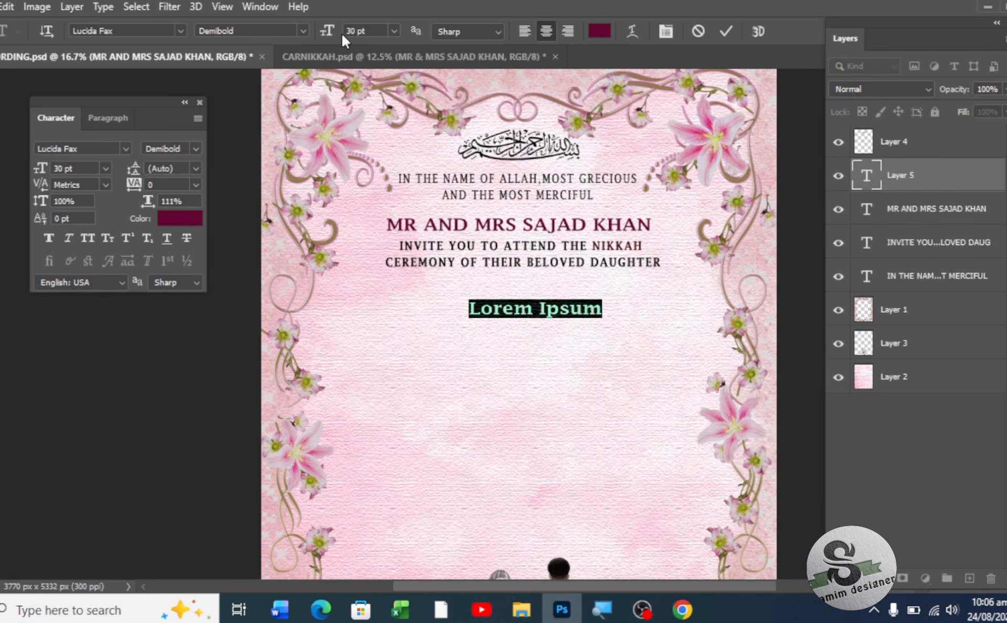
{"action": "left_click", "coordinate": [394, 32]}
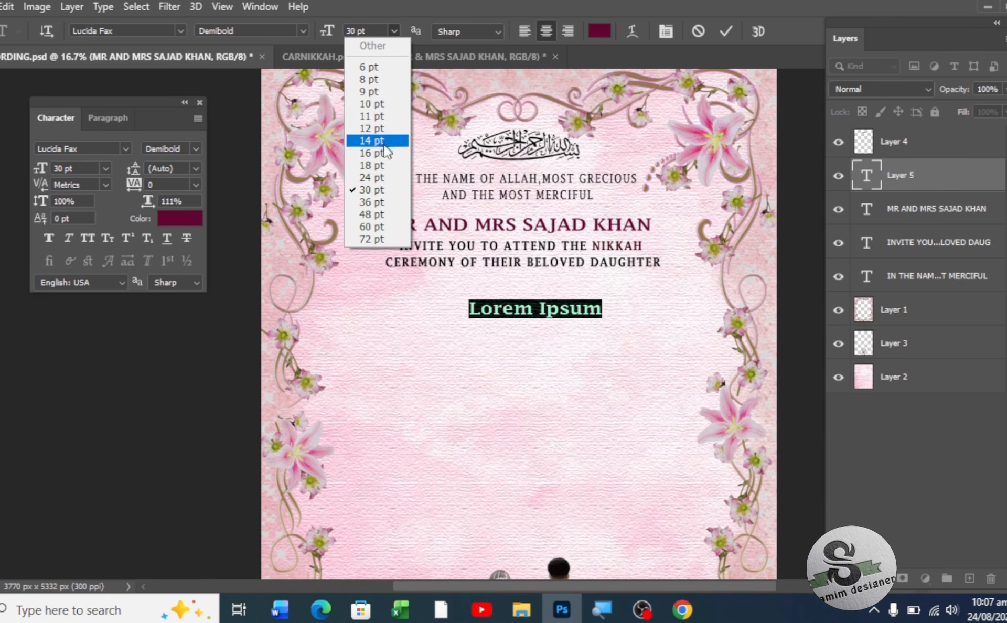
{"action": "left_click", "coordinate": [373, 202]}
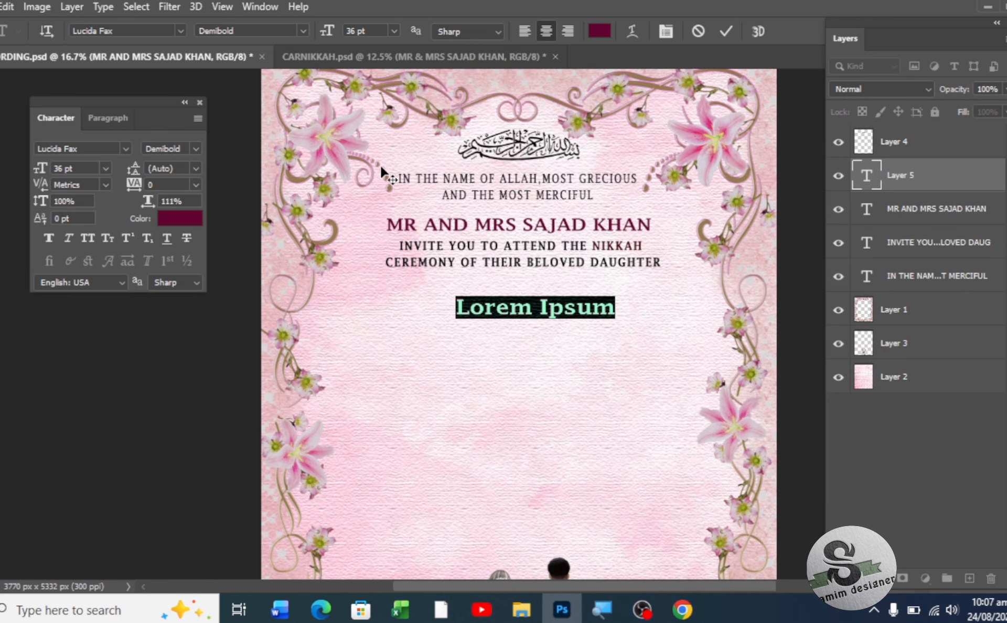
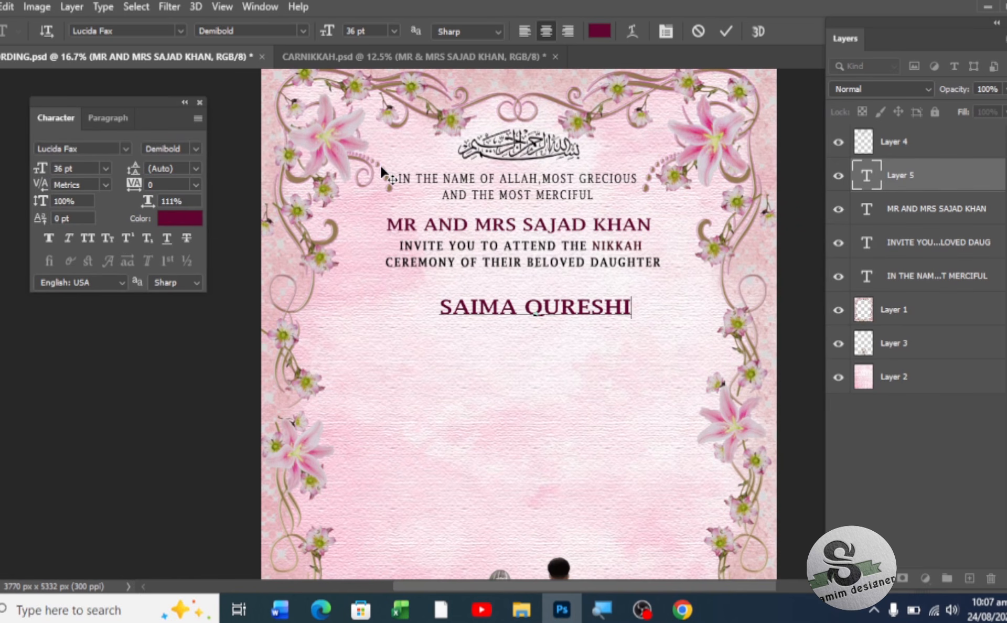
{"action": "left_click", "coordinate": [1, 77]}
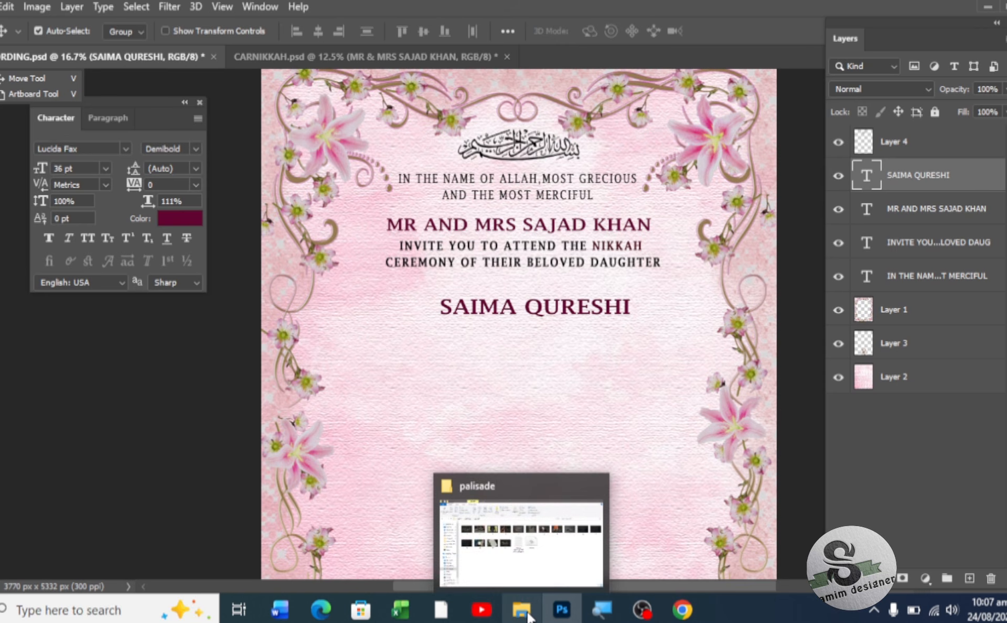
{"action": "left_click", "coordinate": [528, 614]}
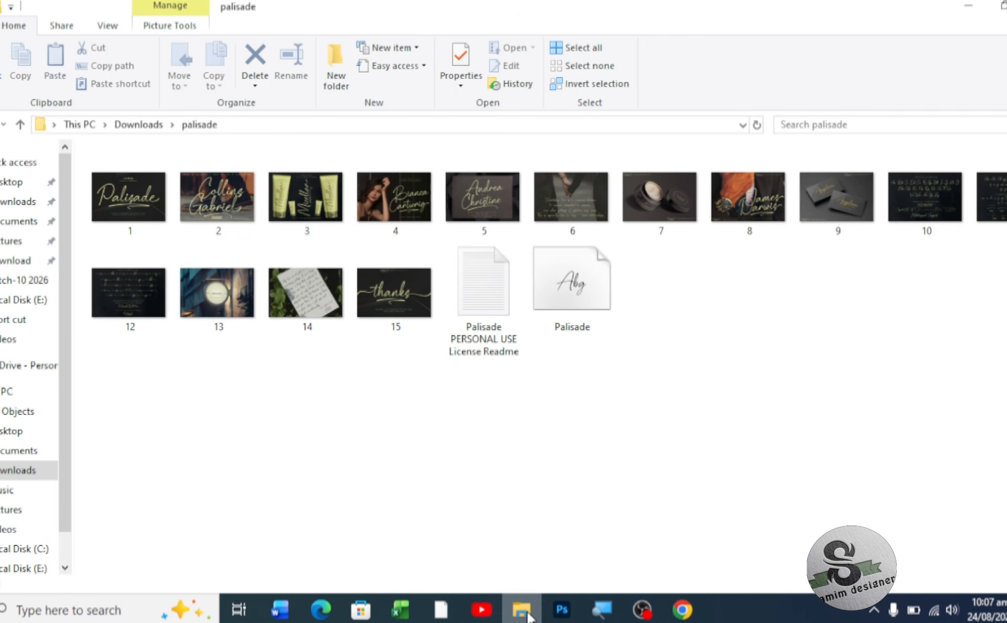
{"action": "left_click", "coordinate": [21, 125]}
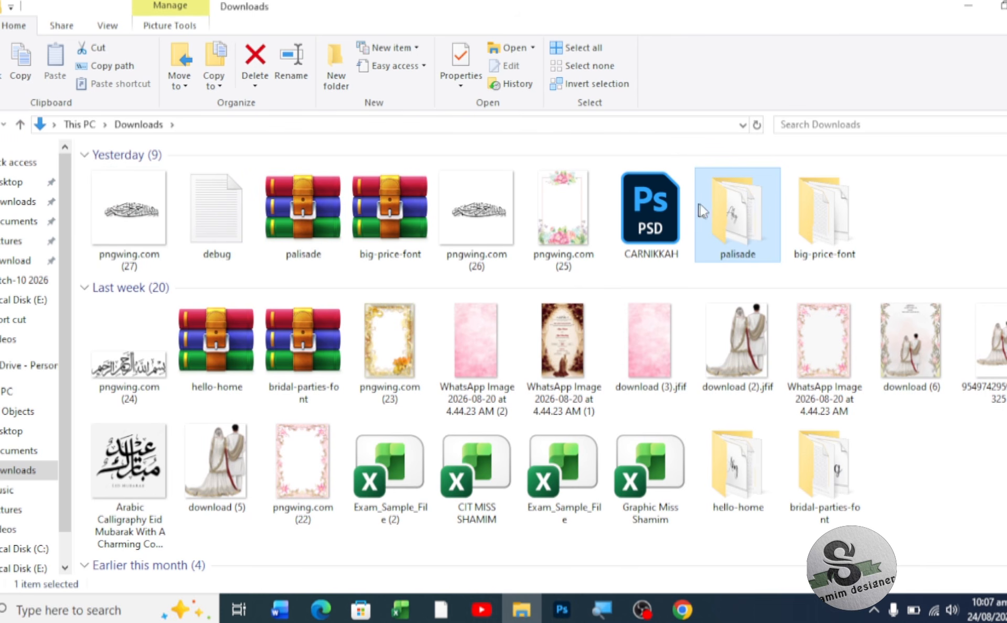
{"action": "double_click", "coordinate": [735, 216]}
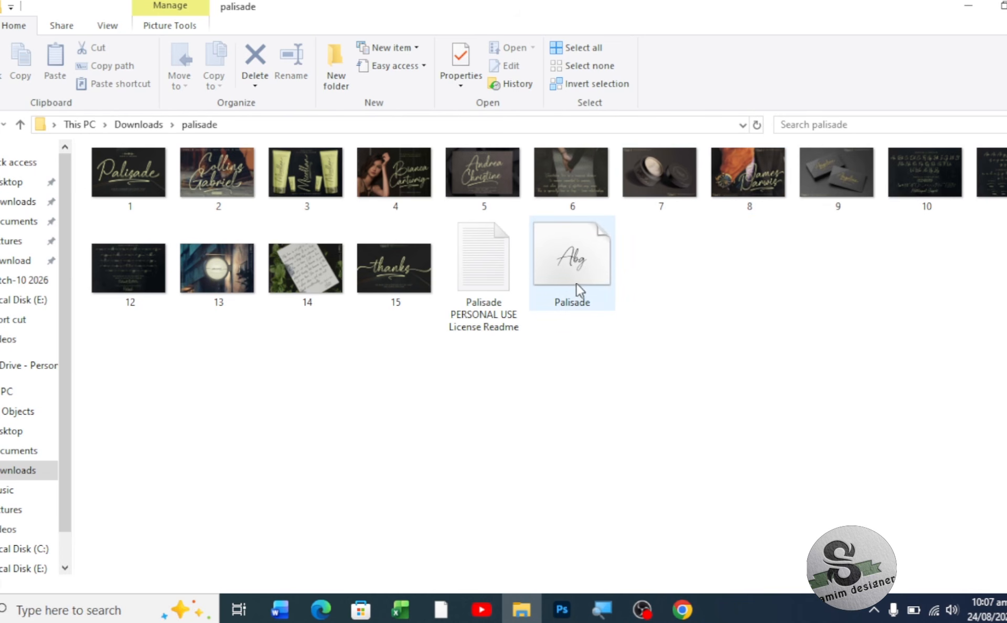
{"action": "double_click", "coordinate": [579, 256]}
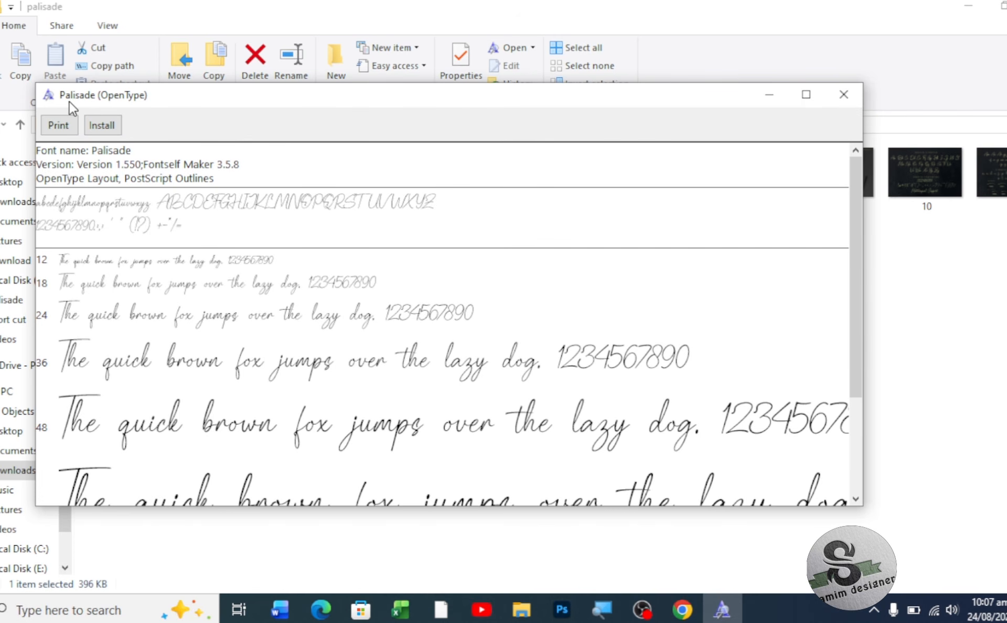
{"action": "left_click", "coordinate": [843, 94]}
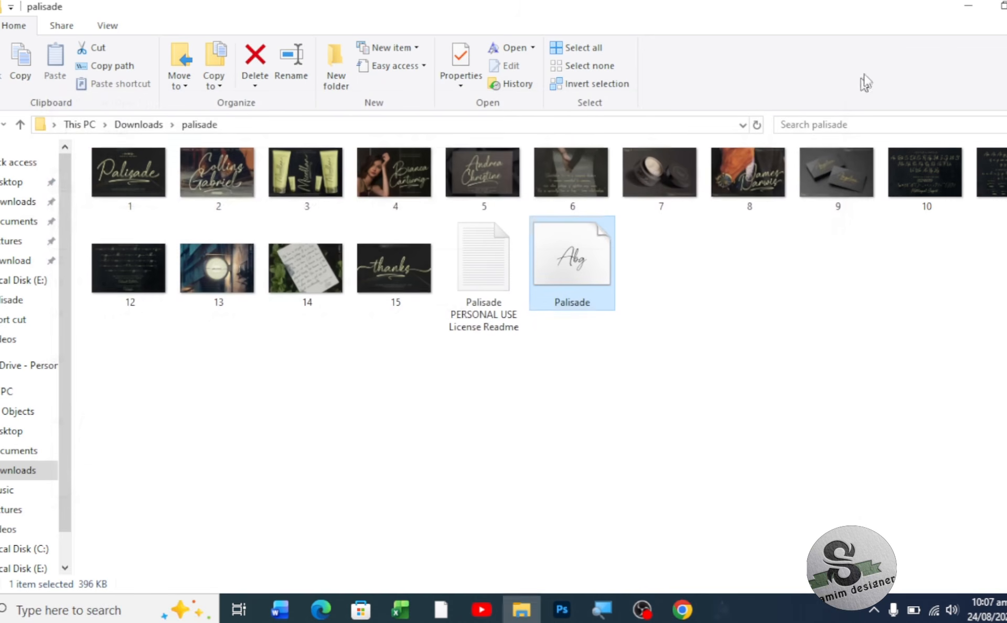
{"action": "left_click", "coordinate": [1006, 5]}
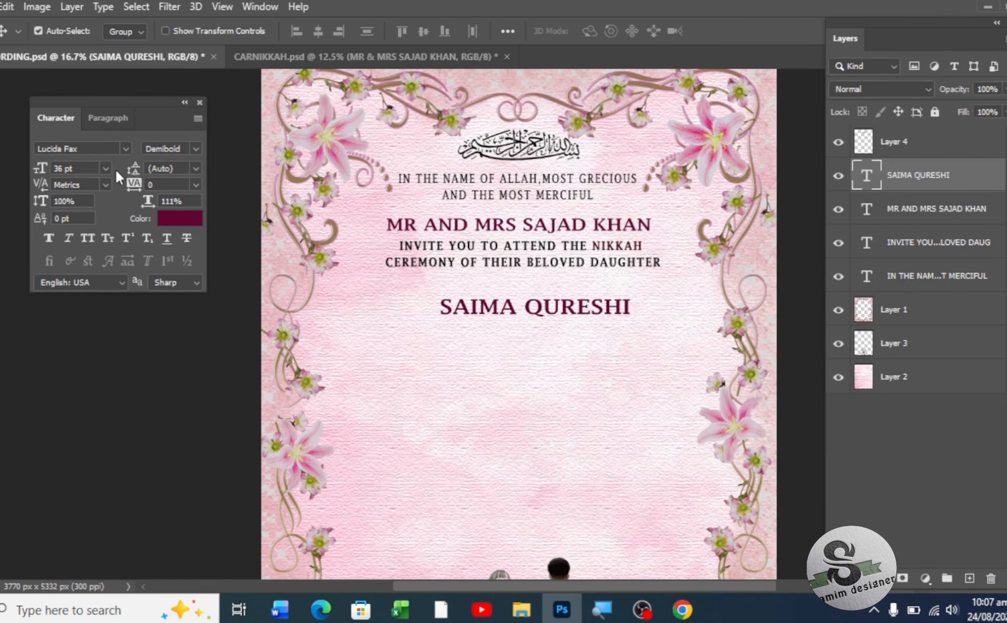
- Set the bride's name in faux-bold Palisade Regular at 44 pt, raise it, and duplicate it below
{"action": "left_click", "coordinate": [105, 150]}
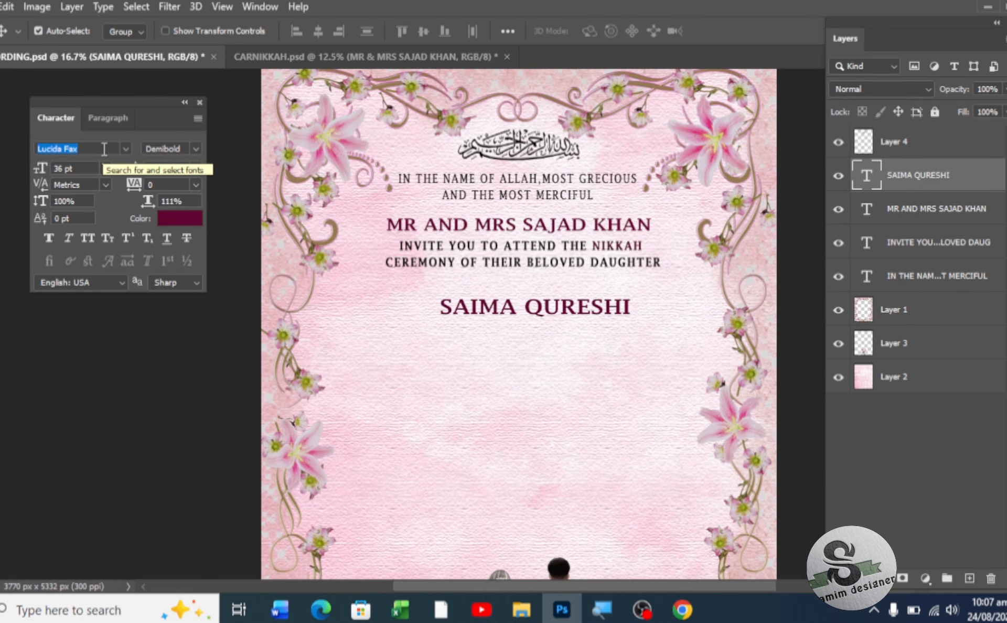
{"action": "type", "text": "PA"}
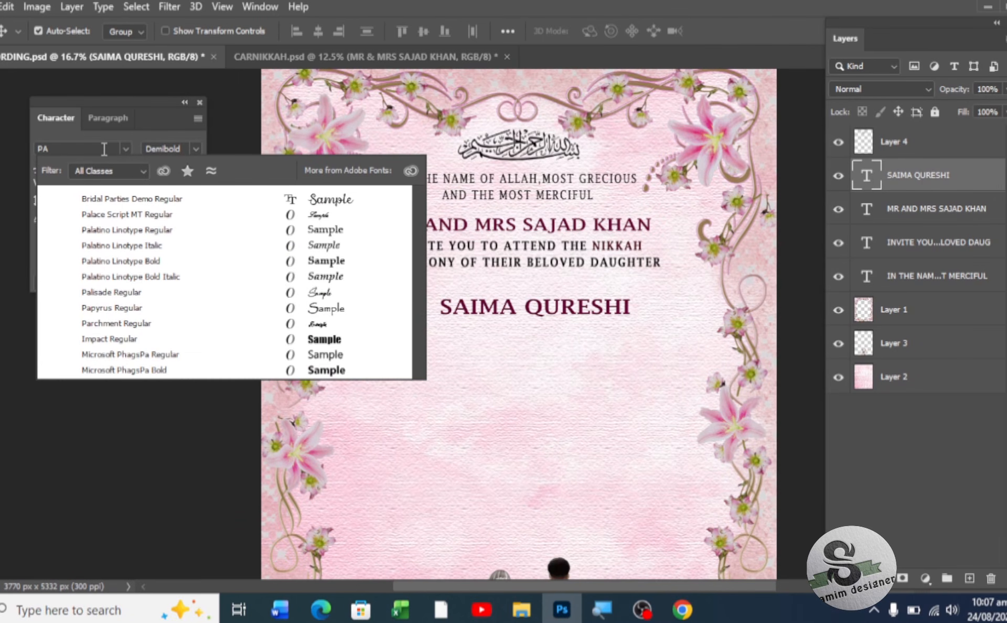
{"action": "type", "text": "L"}
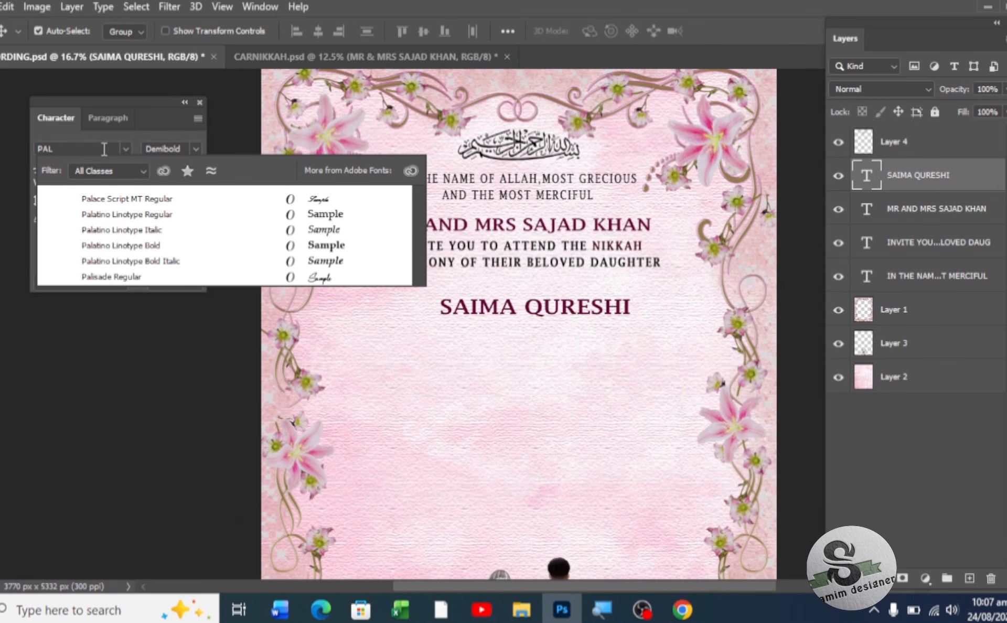
{"action": "type", "text": "I"}
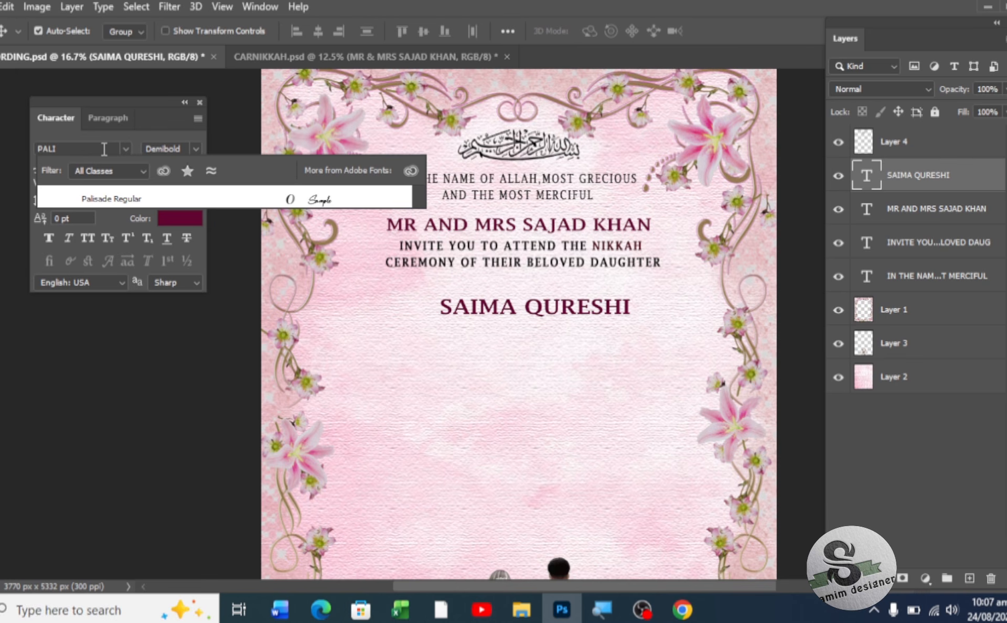
{"action": "left_click", "coordinate": [119, 197]}
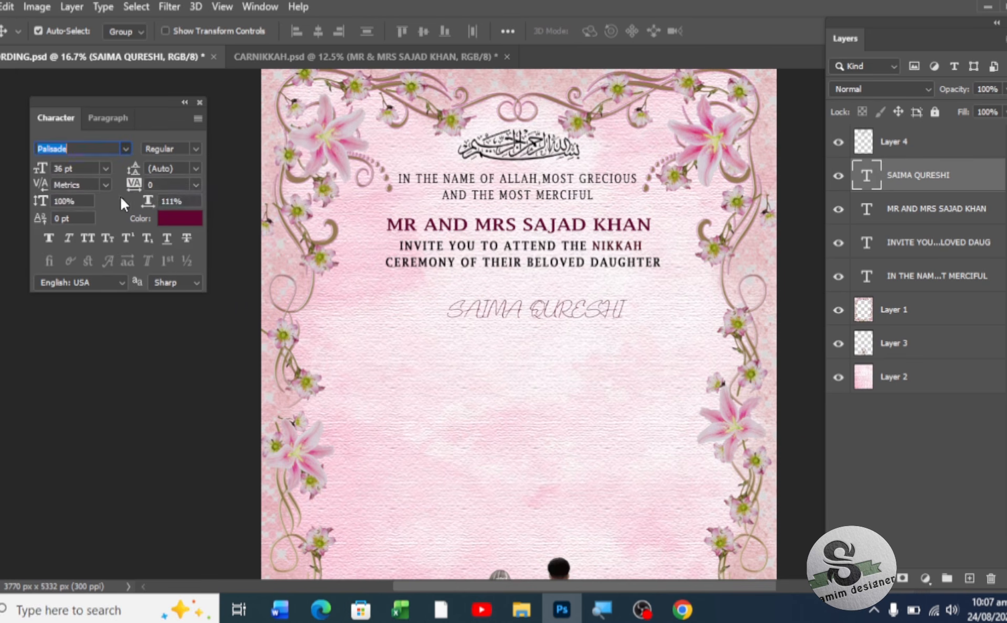
{"action": "left_click", "coordinate": [48, 237]}
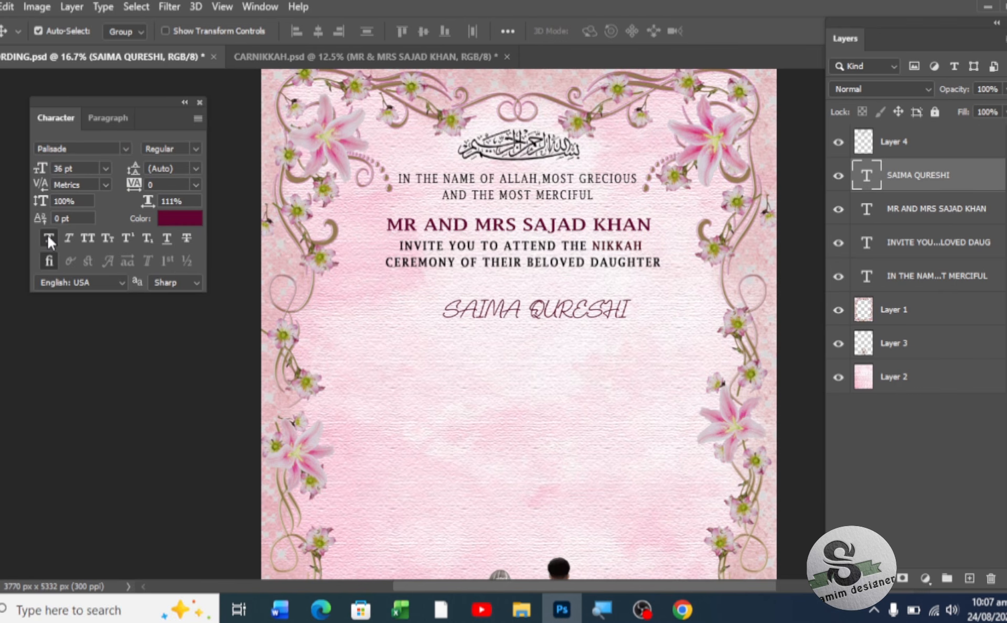
{"action": "left_click_drag", "start_coordinate": [40, 174], "coordinate": [46, 174]}
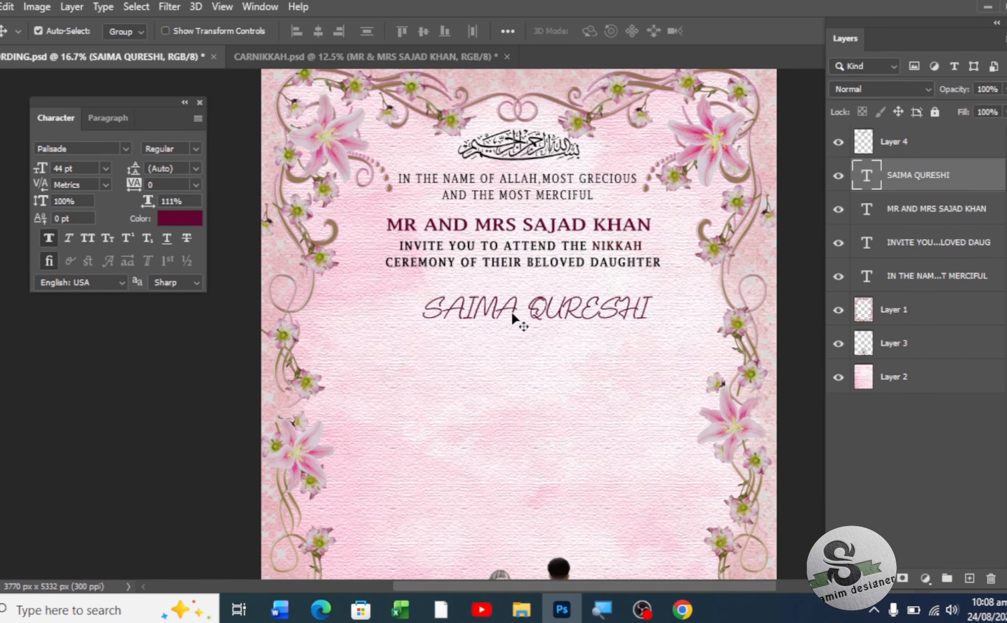
{"action": "mouse_move", "coordinate": [515, 314]}
{"action": "left_mouse_down"}
{"action": "mouse_move", "coordinate": [507, 290]}
{"action": "mouse_move", "coordinate": [504, 301]}
{"action": "left_mouse_up"}
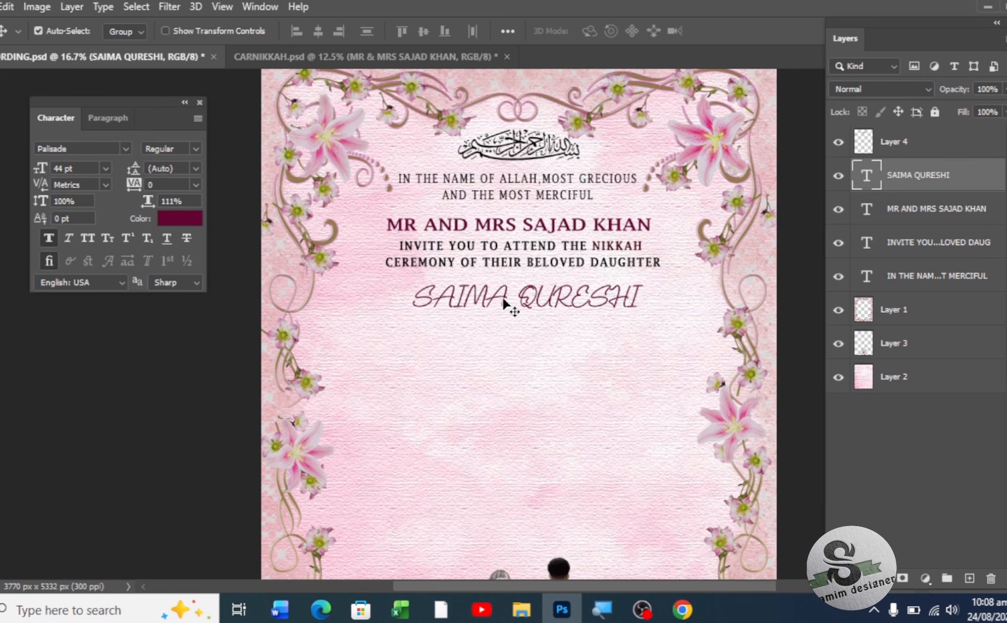
{"action": "left_click_drag", "start_coordinate": [504, 304], "coordinate": [504, 348]}
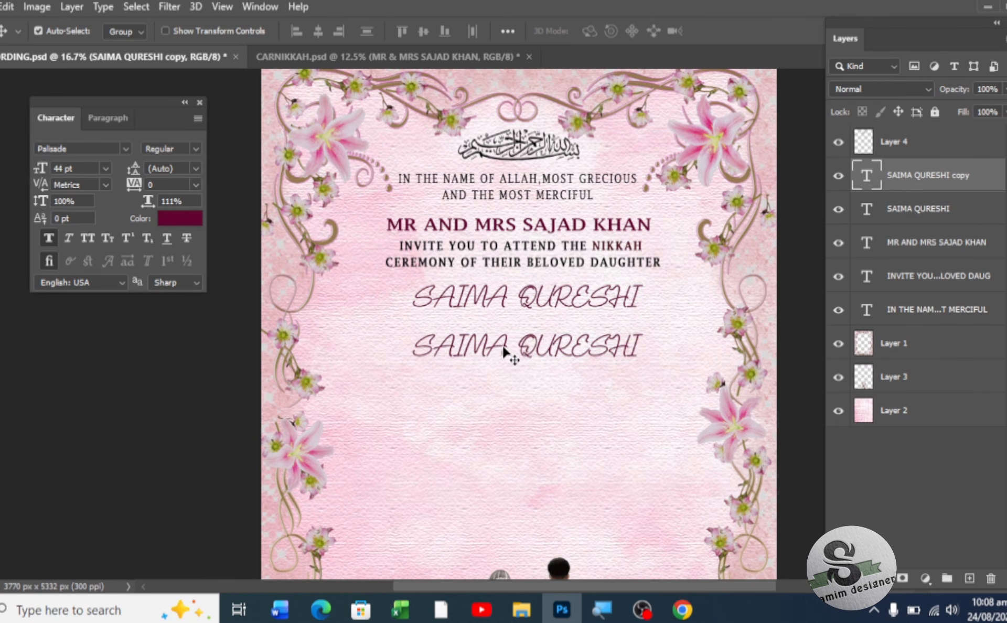
- Replace the duplicated line's text with the groom's full name and commit it
{"action": "double_click", "coordinate": [503, 351]}
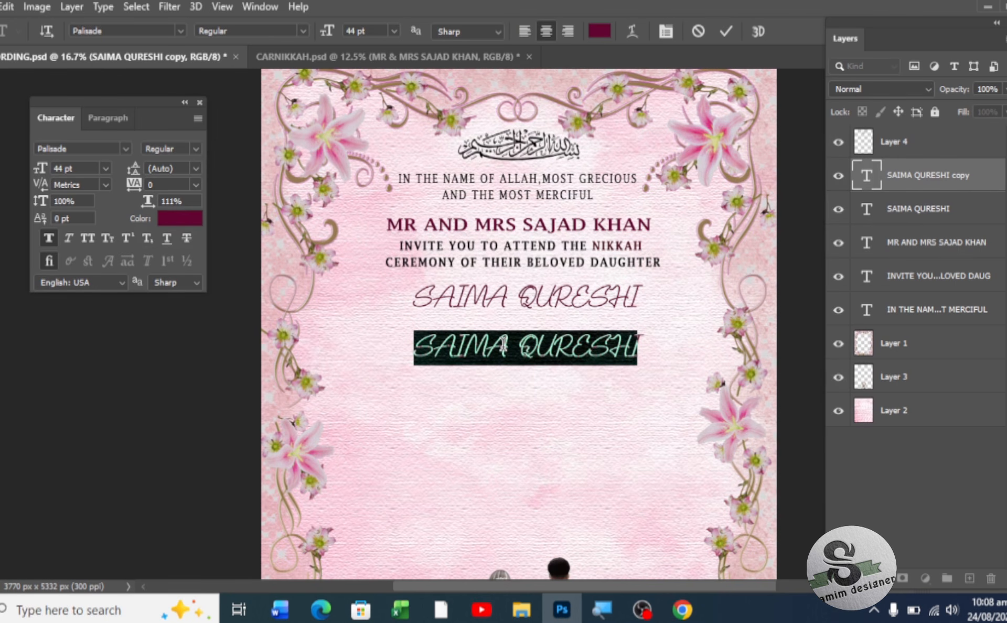
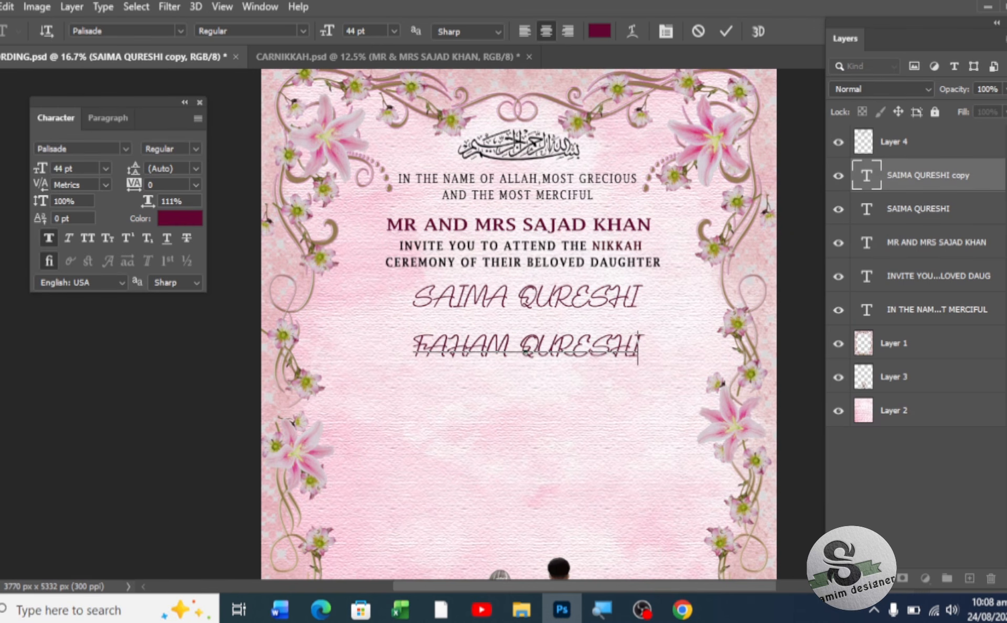
{"action": "left_click", "coordinate": [0, 73]}
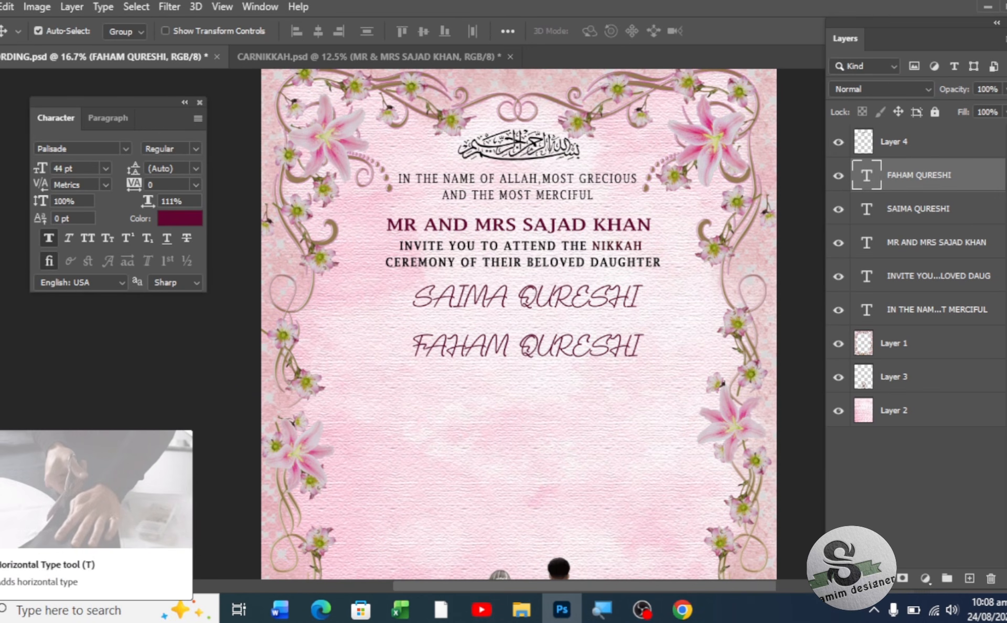
{"action": "left_click", "coordinate": [0, 413]}
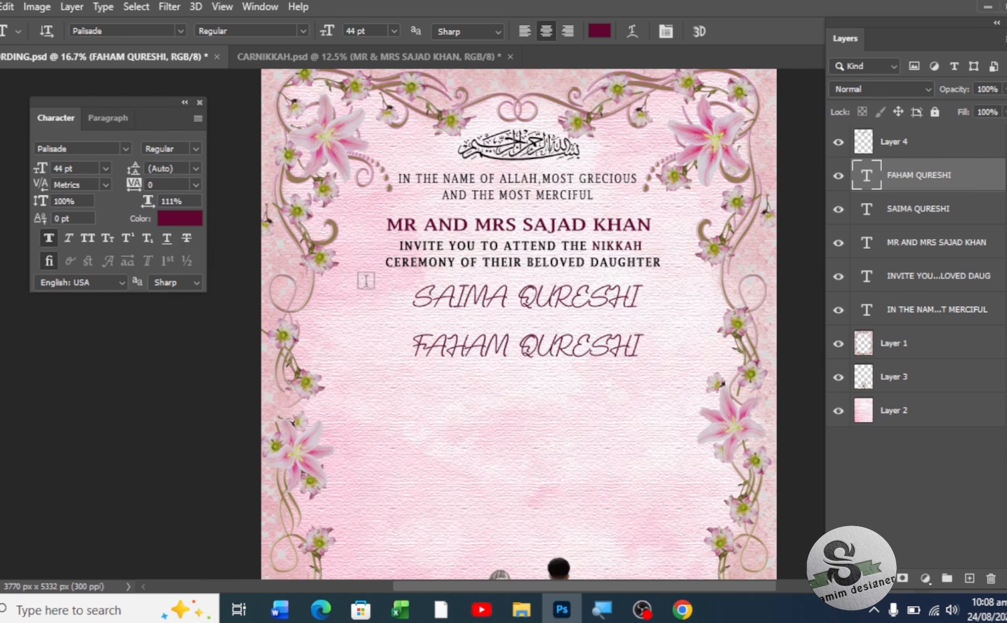
- Type WITH between the names and set it in Agency FB at 25 pt
{"action": "left_click", "coordinate": [515, 317]}
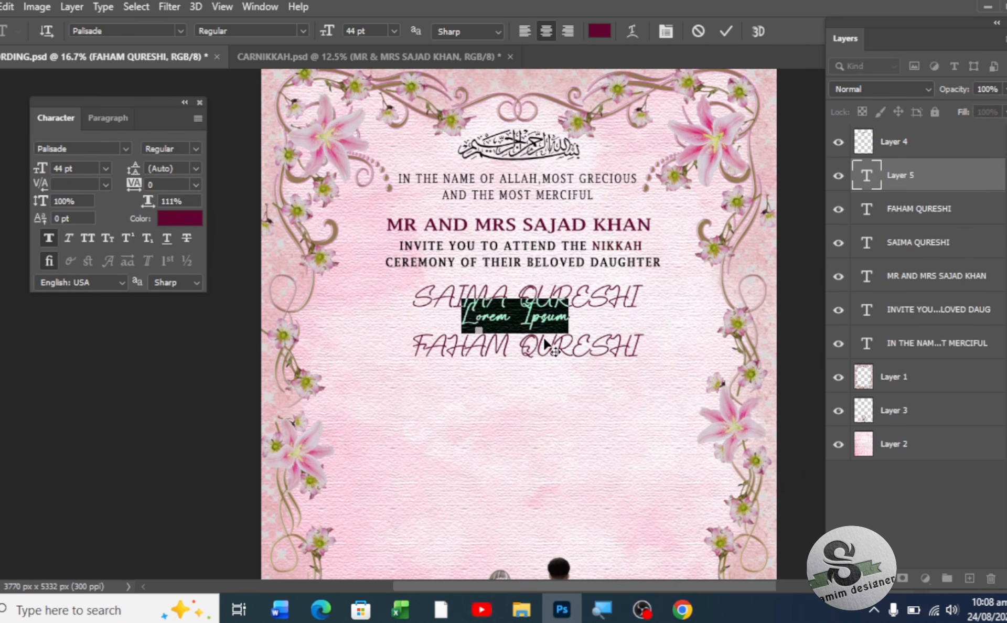
{"action": "type", "text": "WITH"}
{"action": "left_click", "coordinate": [1, 69]}
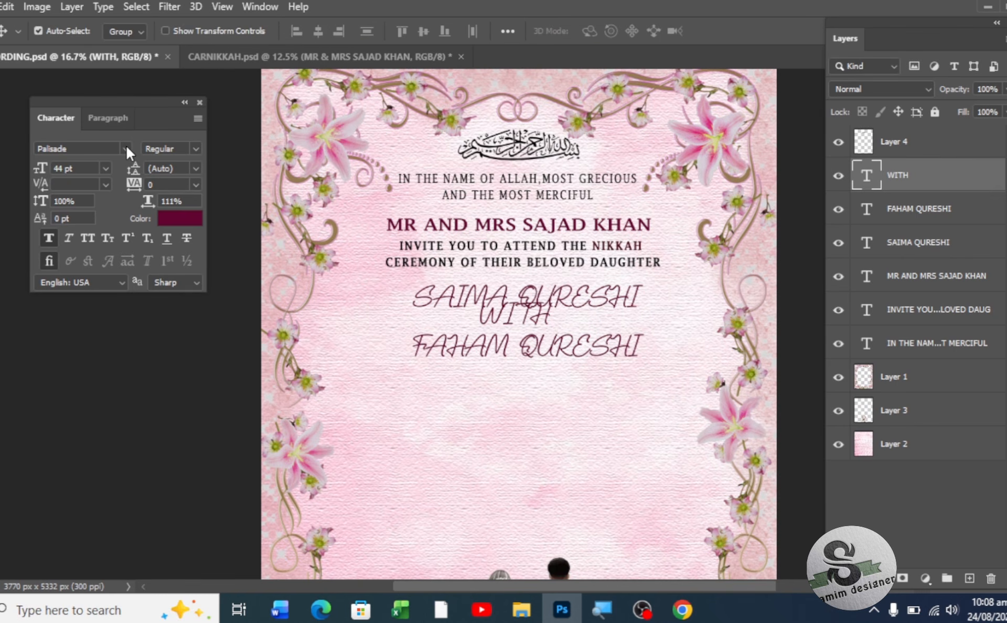
{"action": "left_click", "coordinate": [126, 149]}
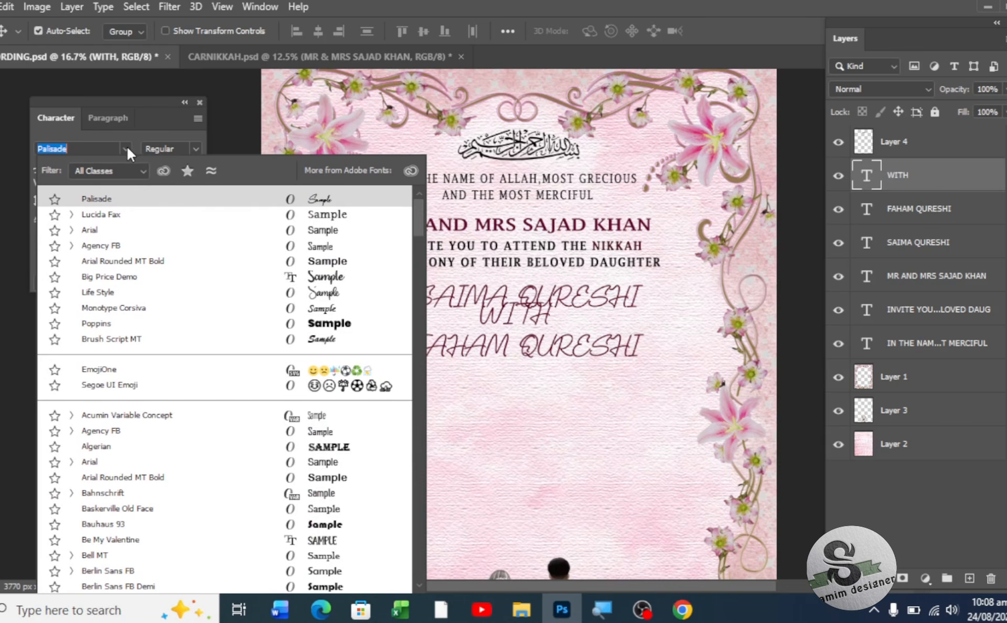
{"action": "left_click", "coordinate": [158, 250]}
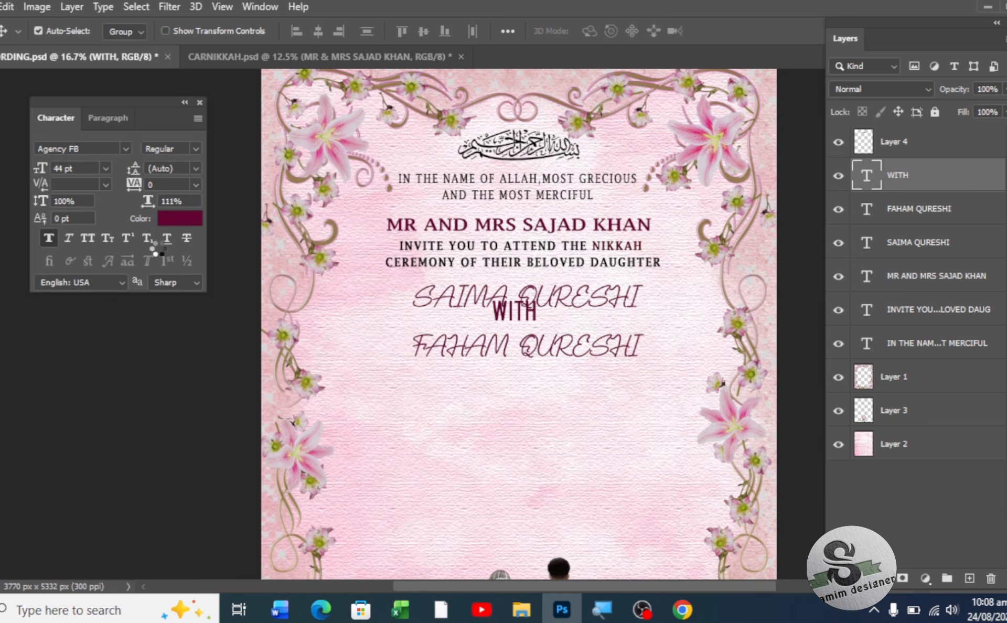
{"action": "left_click_drag", "start_coordinate": [40, 173], "coordinate": [30, 168]}
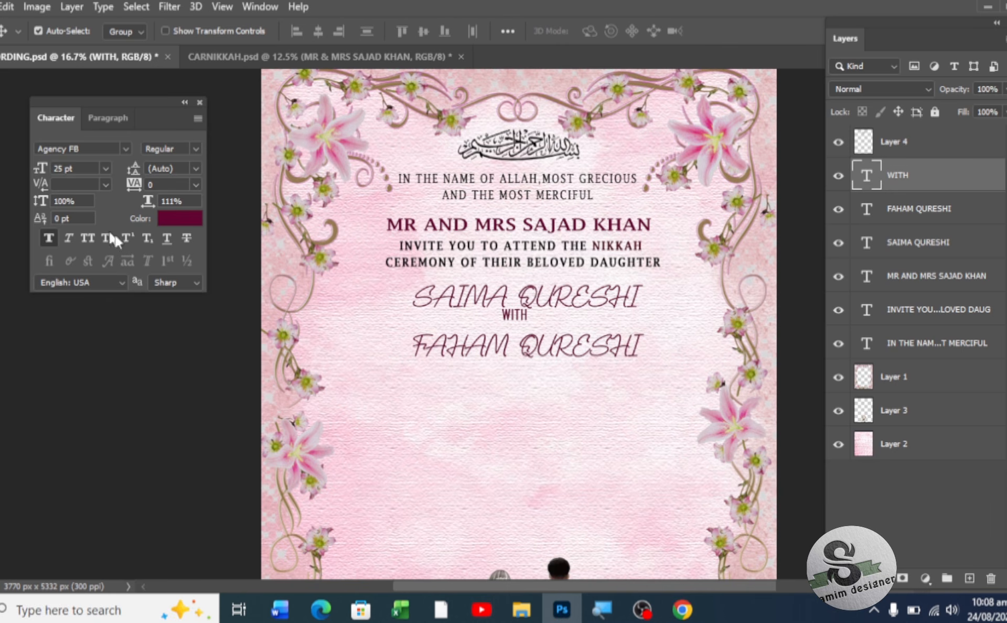
- Colour WITH black and centre it between the bride's and groom's names
{"action": "left_click", "coordinate": [168, 222]}
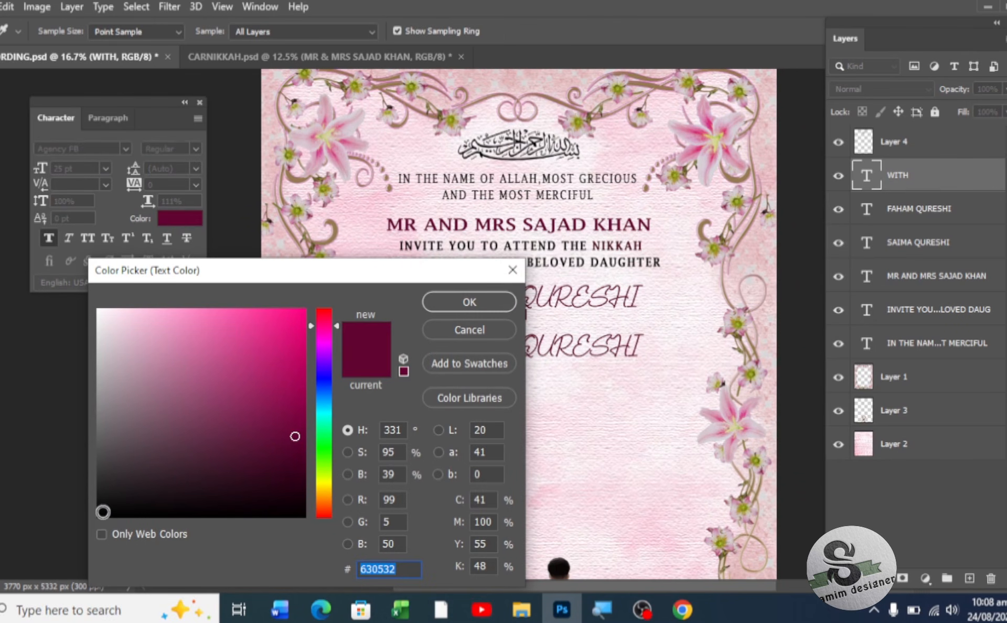
{"action": "left_click", "coordinate": [107, 515]}
{"action": "left_click", "coordinate": [495, 300]}
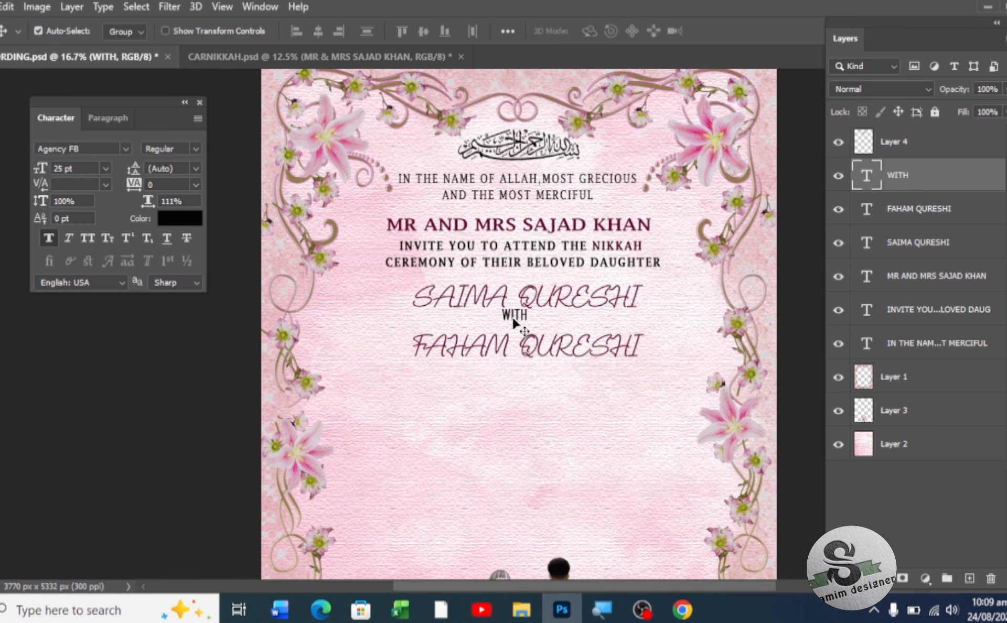
{"action": "left_click_drag", "start_coordinate": [516, 319], "coordinate": [531, 324]}
{"action": "scroll", "coordinate": [512, 391], "scroll_direction": "down", "scroll_amount": 2}
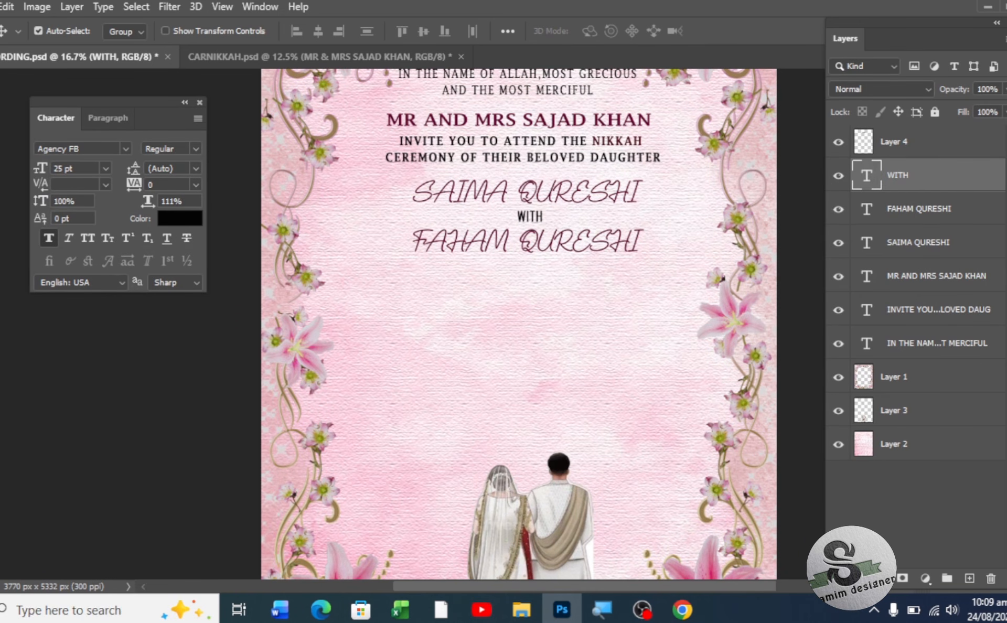
- Type a 36 pt line reading S/O followed by the groom's father's name
{"action": "key", "text": "t"}
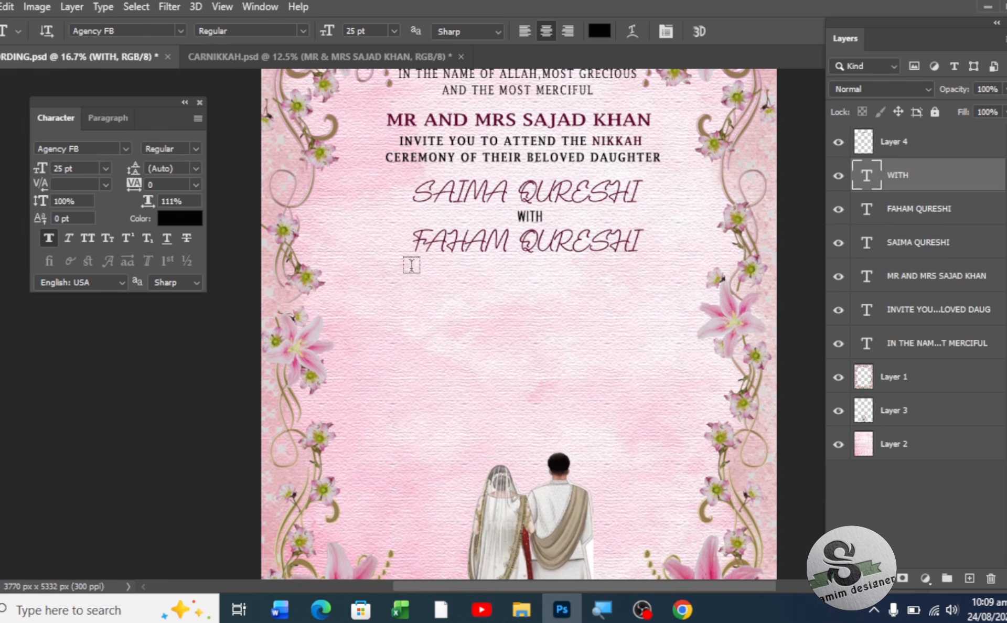
{"action": "left_click", "coordinate": [426, 276]}
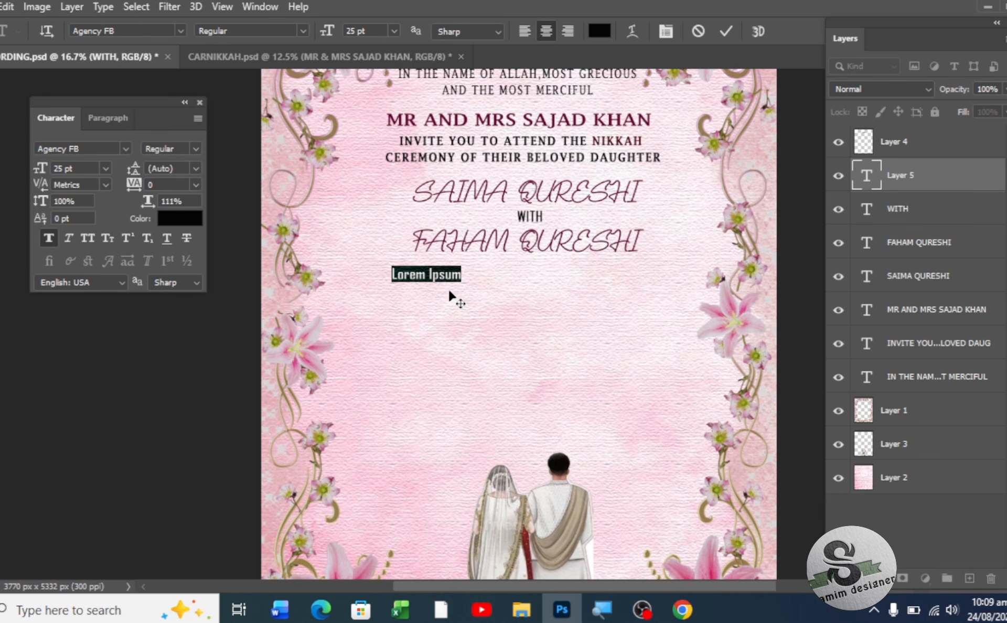
{"action": "left_click_drag", "start_coordinate": [328, 33], "coordinate": [347, 32]}
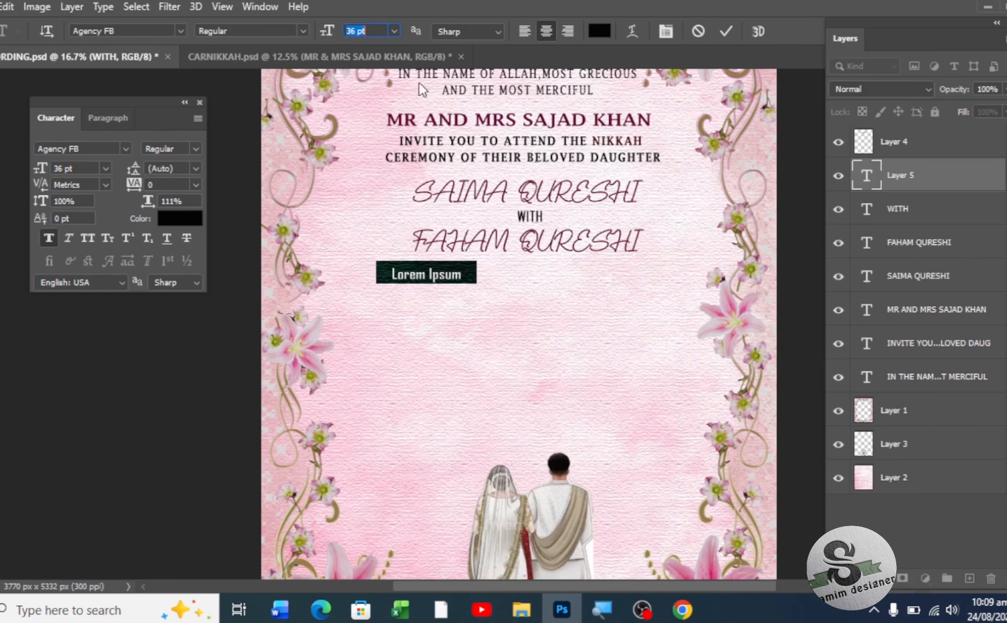
{"action": "type", "text": "S/O"}
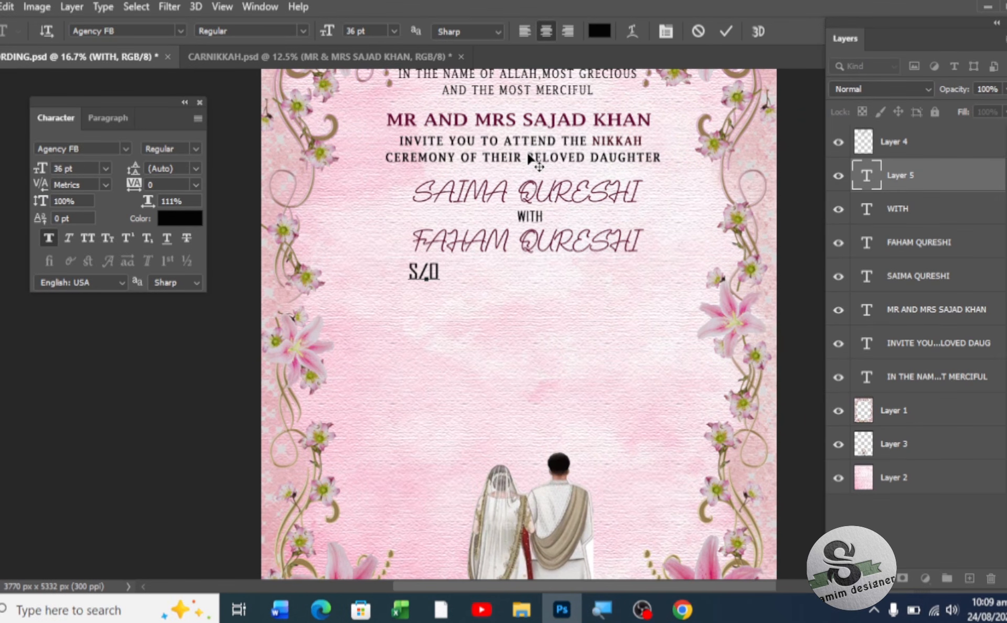
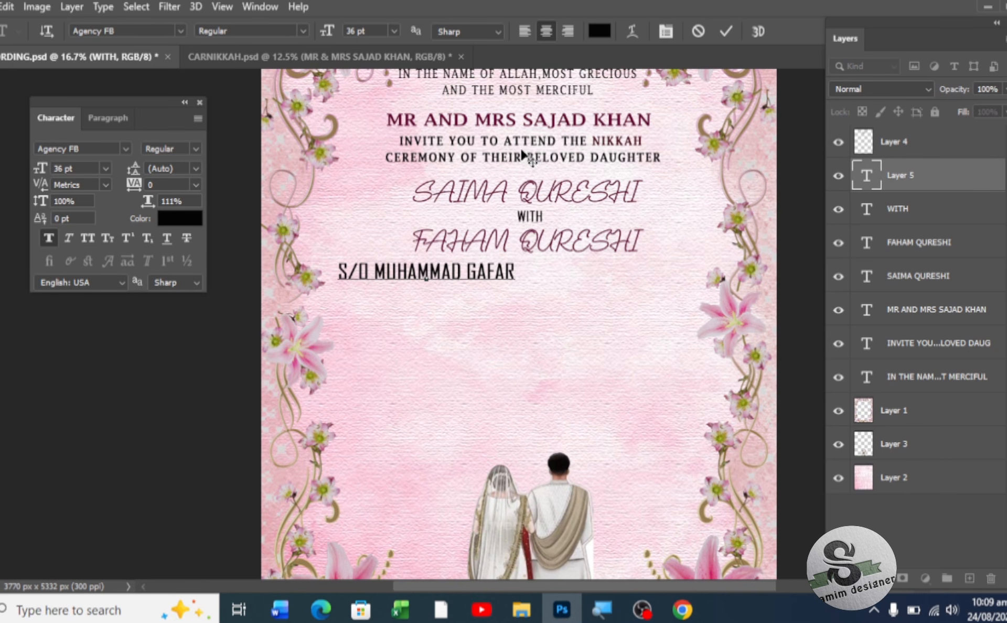
{"action": "left_click", "coordinate": [0, 78]}
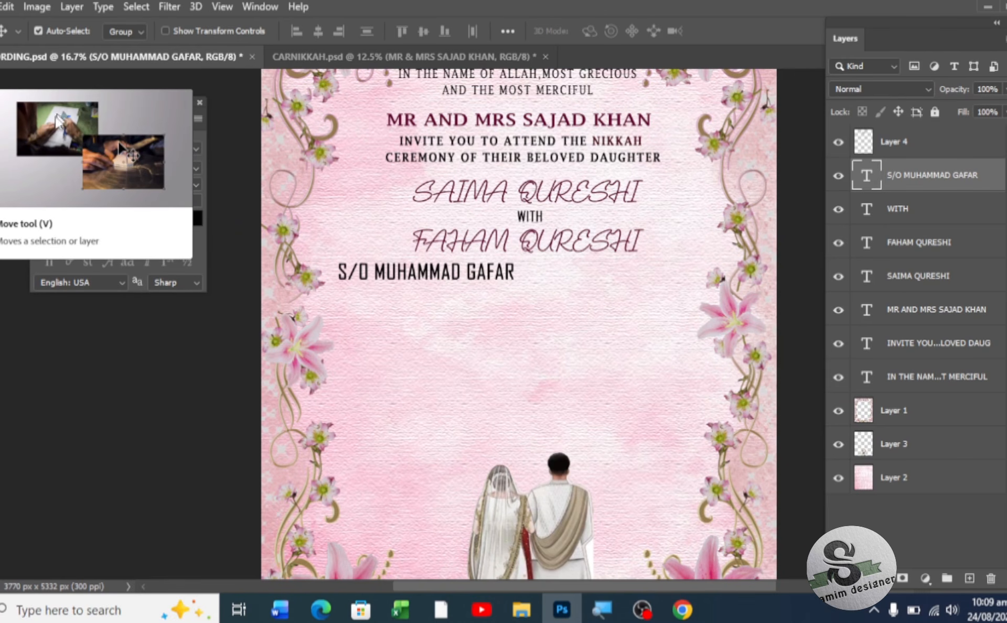
- Set the S/O line in Arial at 24 pt and centre it under the groom's name
{"action": "left_click", "coordinate": [125, 149]}
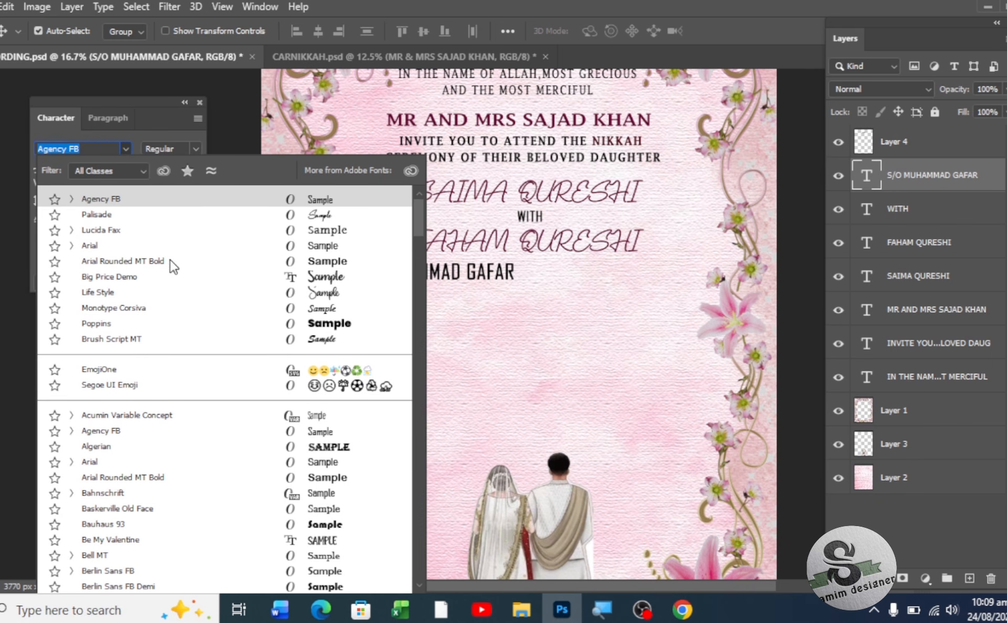
{"action": "left_click", "coordinate": [109, 464]}
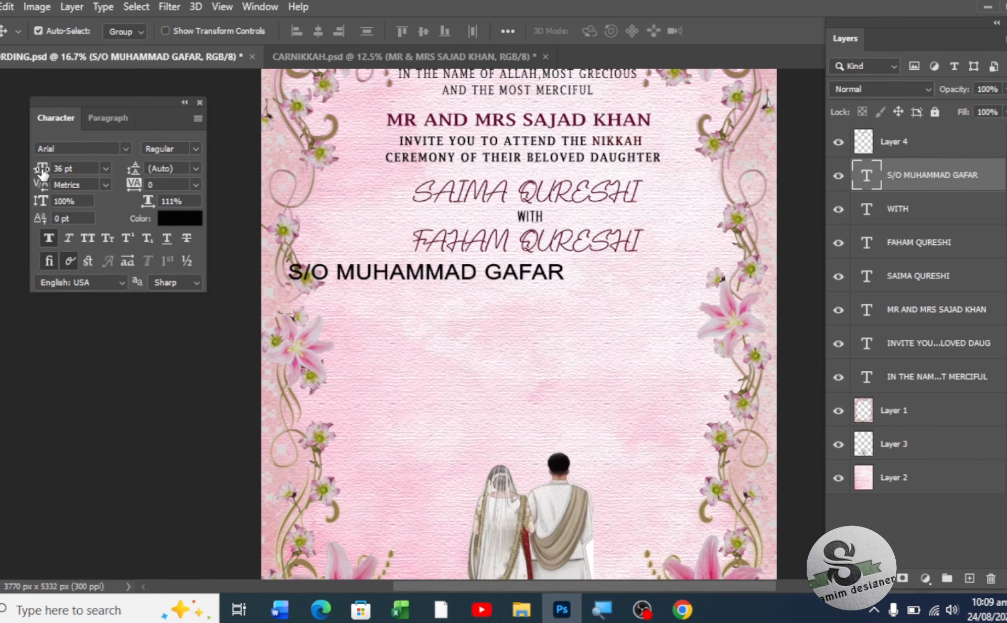
{"action": "left_click_drag", "start_coordinate": [35, 171], "coordinate": [30, 168]}
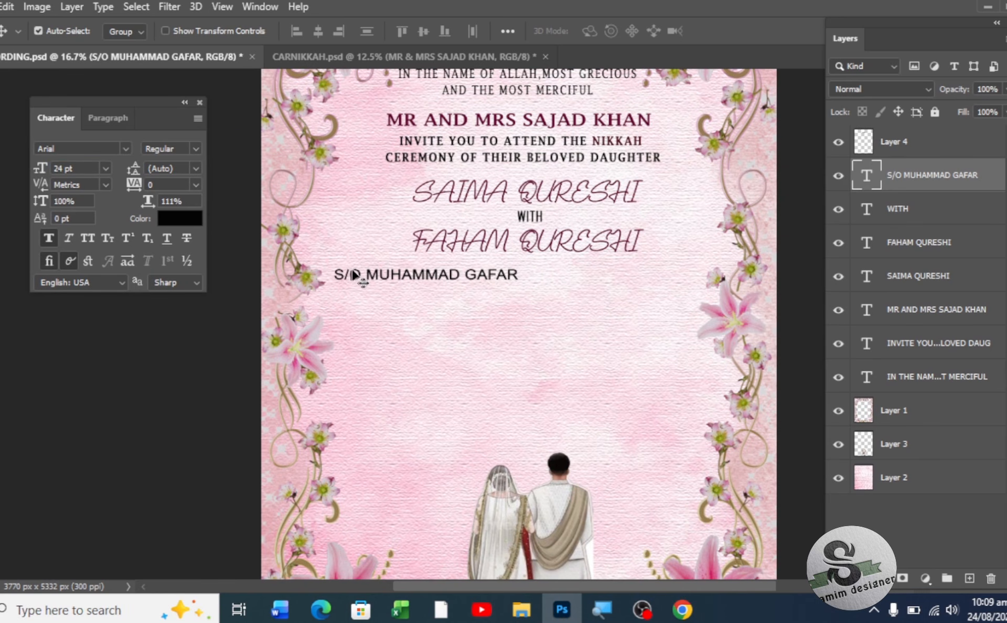
{"action": "left_click_drag", "start_coordinate": [383, 281], "coordinate": [475, 266]}
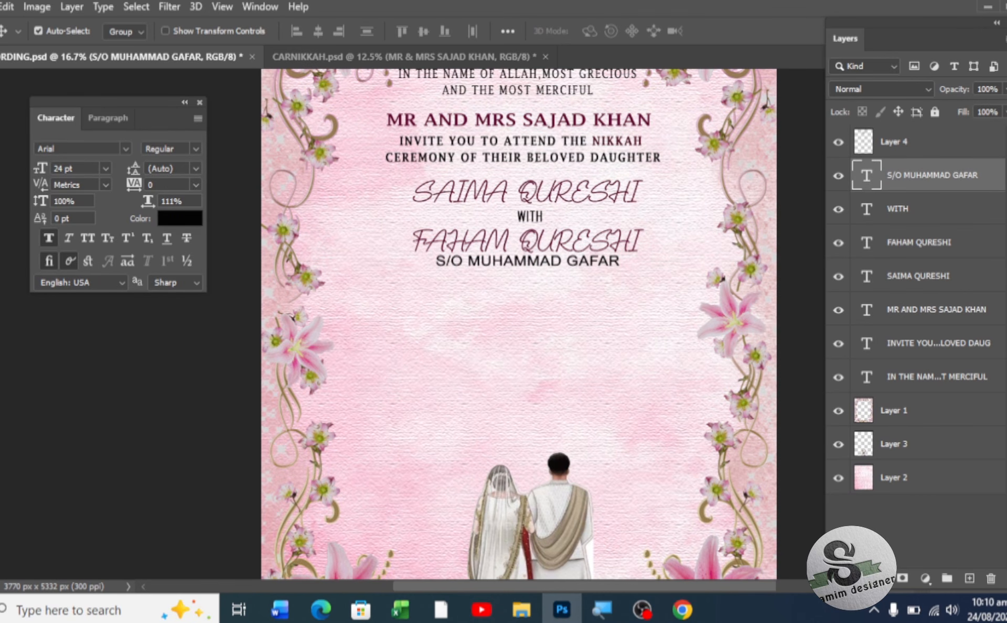
{"action": "key", "text": "t"}
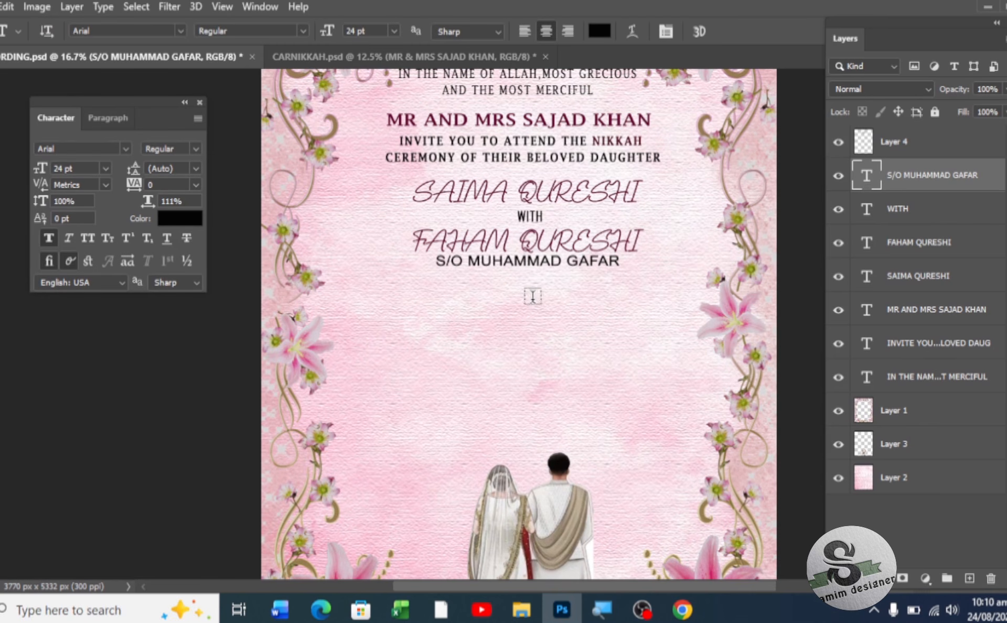
- Add the text INSHALLAH ON AUGUEST and place it beneath the S/O line
{"action": "left_click", "coordinate": [481, 288]}
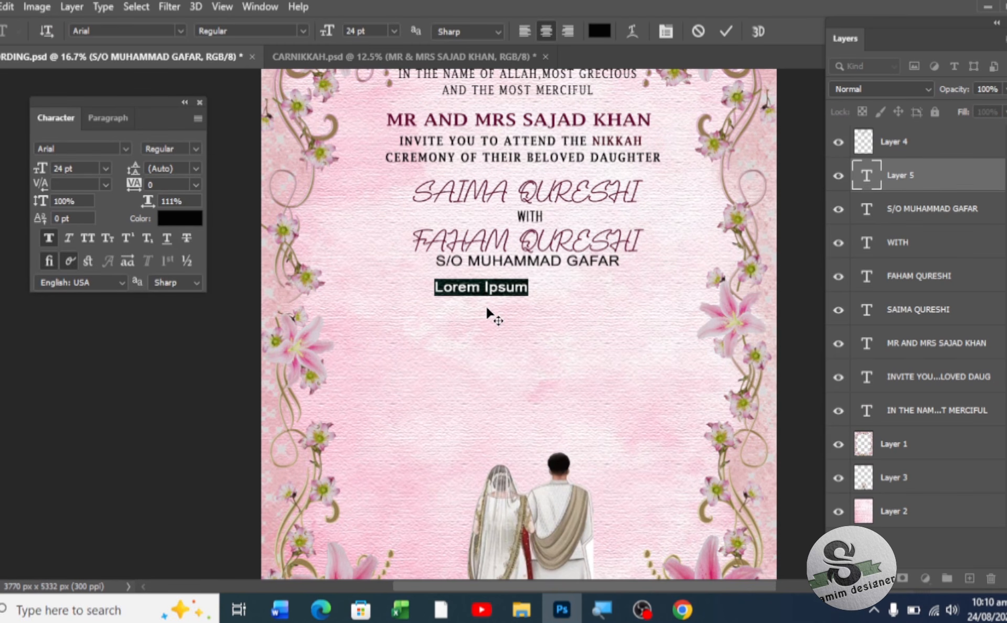
{"action": "type", "text": "INS"}
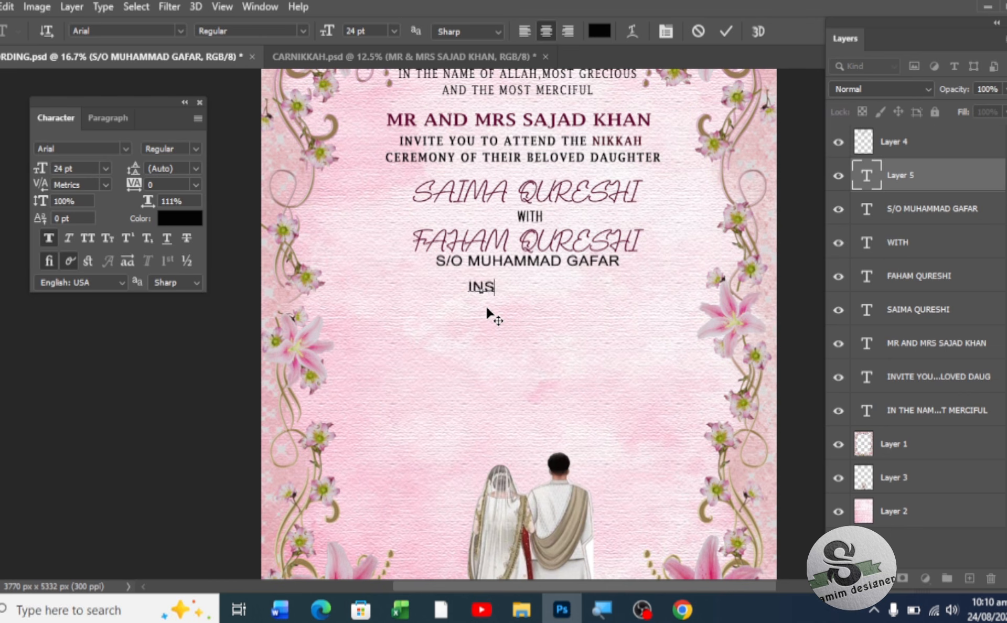
{"action": "type", "text": "HALLA"}
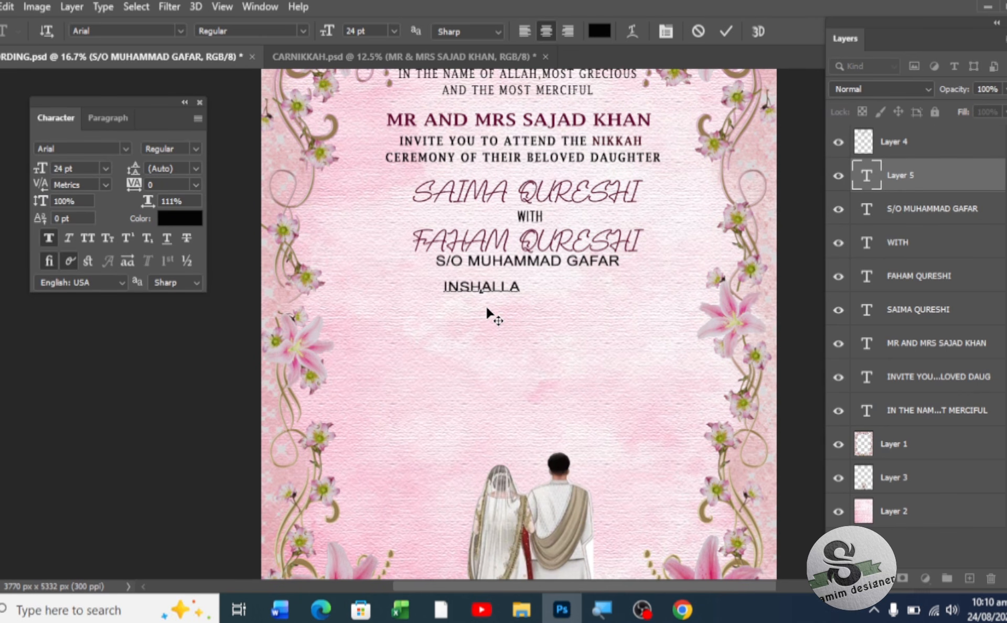
{"action": "type", "text": "H"}
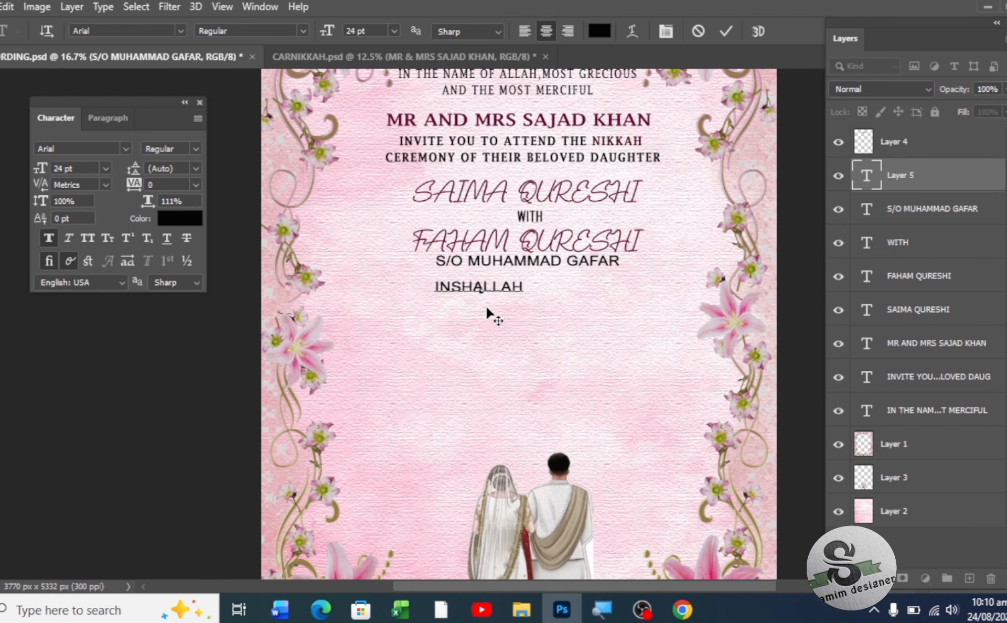
{"action": "type", "text": " O"}
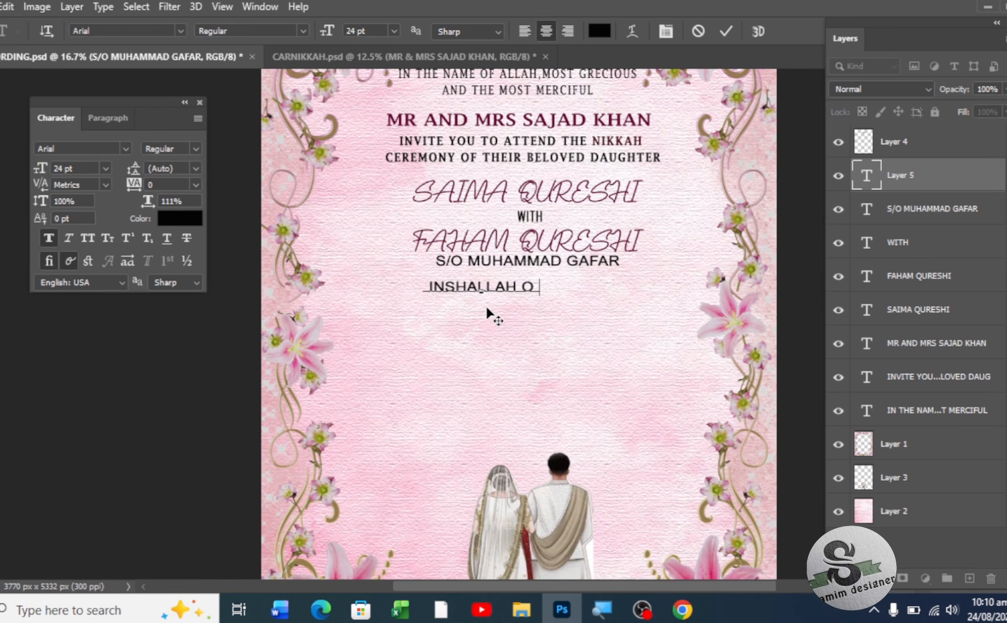
{"action": "type", "text": "N AUGUEST"}
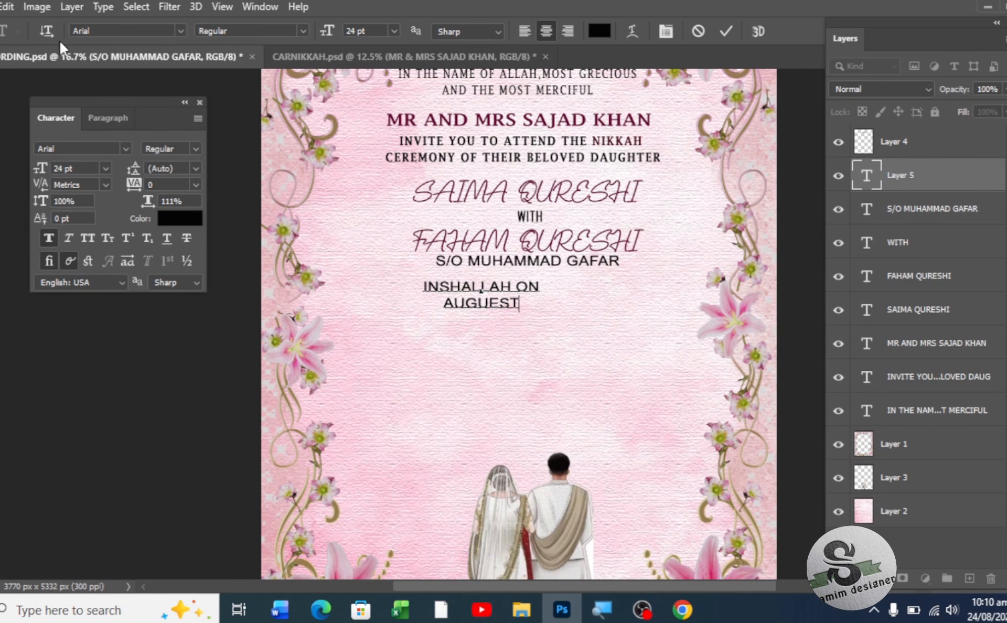
{"action": "key", "text": "ctrl+Return"}
{"action": "key", "text": "v"}
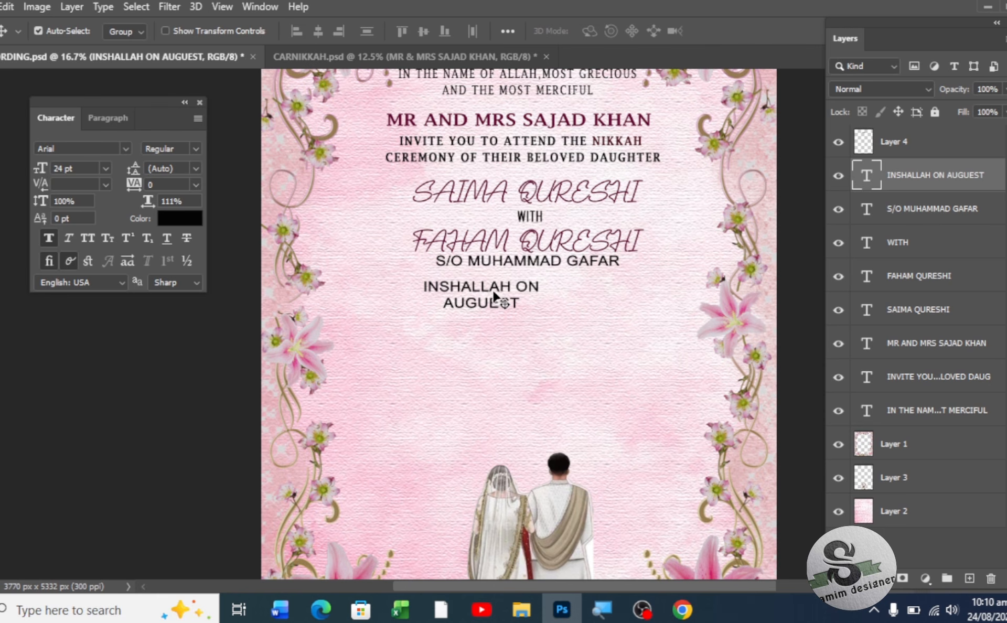
{"action": "left_click_drag", "start_coordinate": [507, 297], "coordinate": [536, 288]}
- Increase the horizontal scale of the INSHALLAH ON line to stretch it wider
{"action": "double_click", "coordinate": [536, 288]}
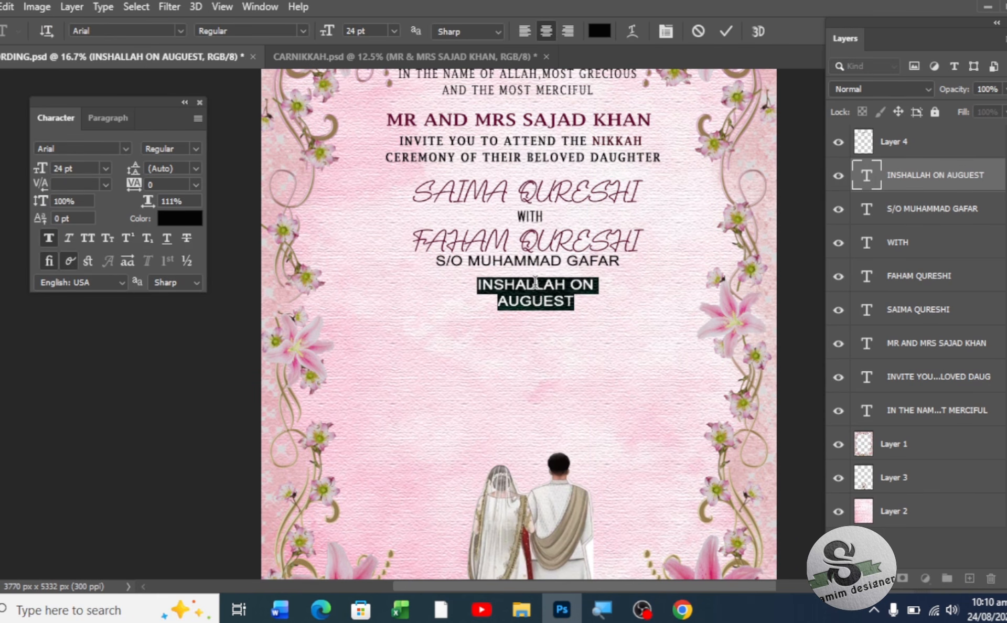
{"action": "left_click", "coordinate": [596, 286]}
{"action": "left_click_drag", "start_coordinate": [597, 286], "coordinate": [475, 294]}
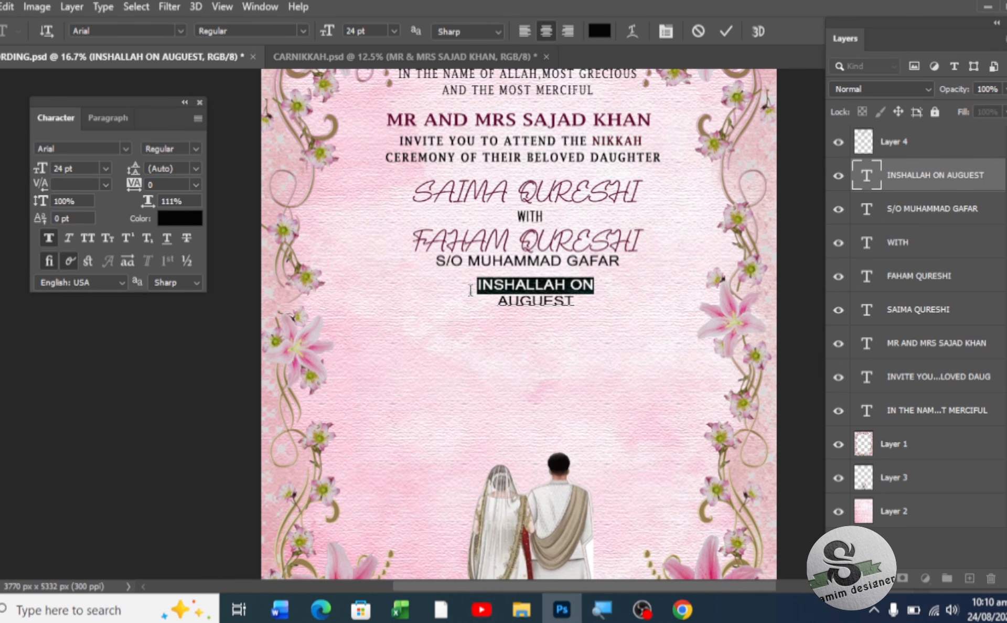
{"action": "left_click_drag", "start_coordinate": [146, 200], "coordinate": [153, 205]}
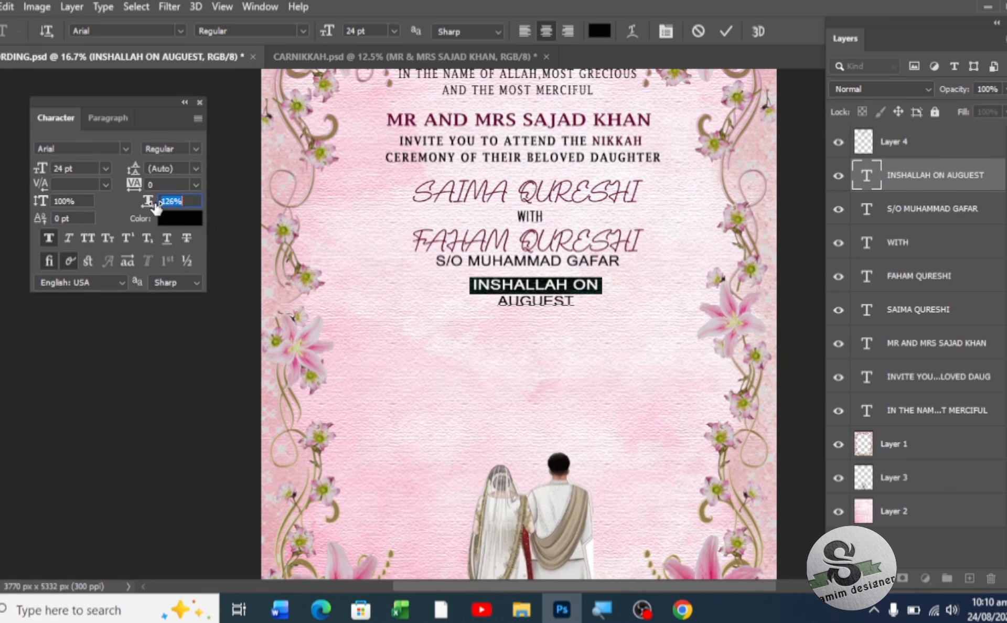
{"action": "left_click_drag", "start_coordinate": [498, 301], "coordinate": [582, 303]}
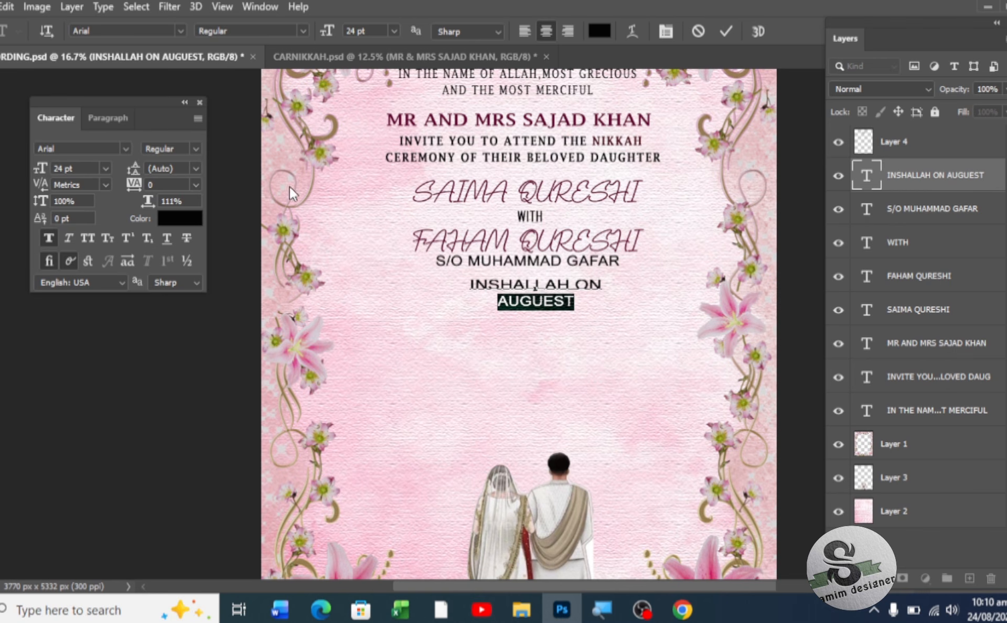
- Change the font of AUGUEST to Britannic Bold
{"action": "left_click", "coordinate": [123, 145]}
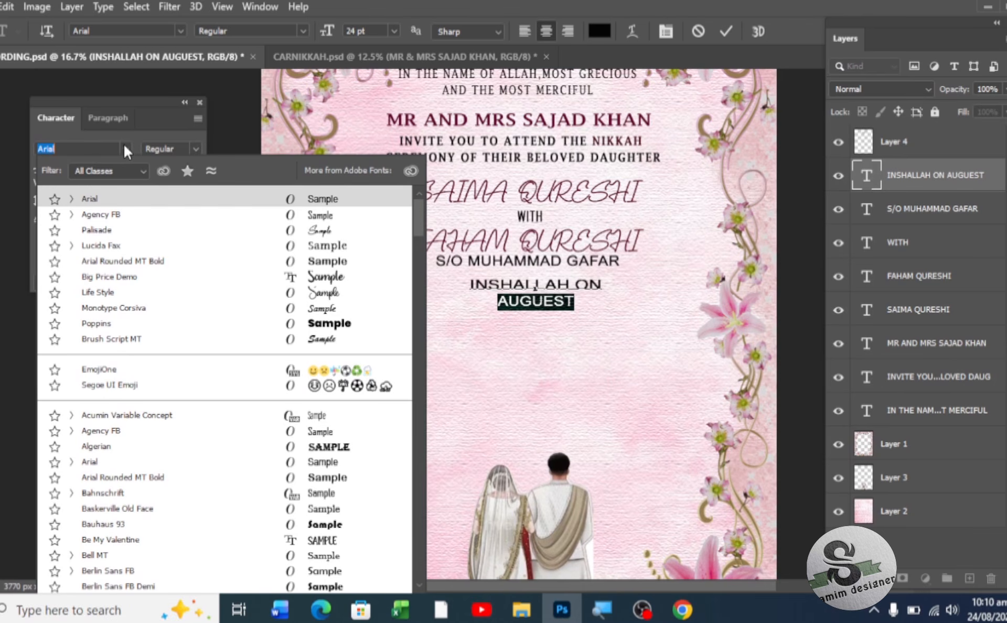
{"action": "left_click", "coordinate": [97, 149]}
{"action": "key", "text": "BackSpace"}
{"action": "key", "text": "BackSpace"}
{"action": "key", "text": "BackSpace"}
{"action": "key", "text": "BackSpace"}
{"action": "key", "text": "BackSpace"}
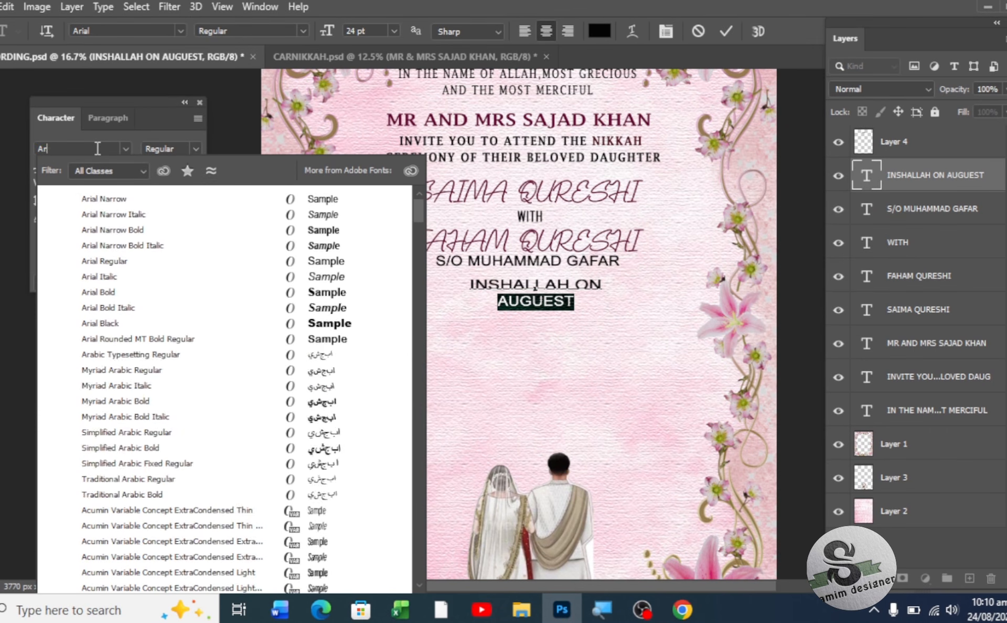
{"action": "type", "text": "BRI"}
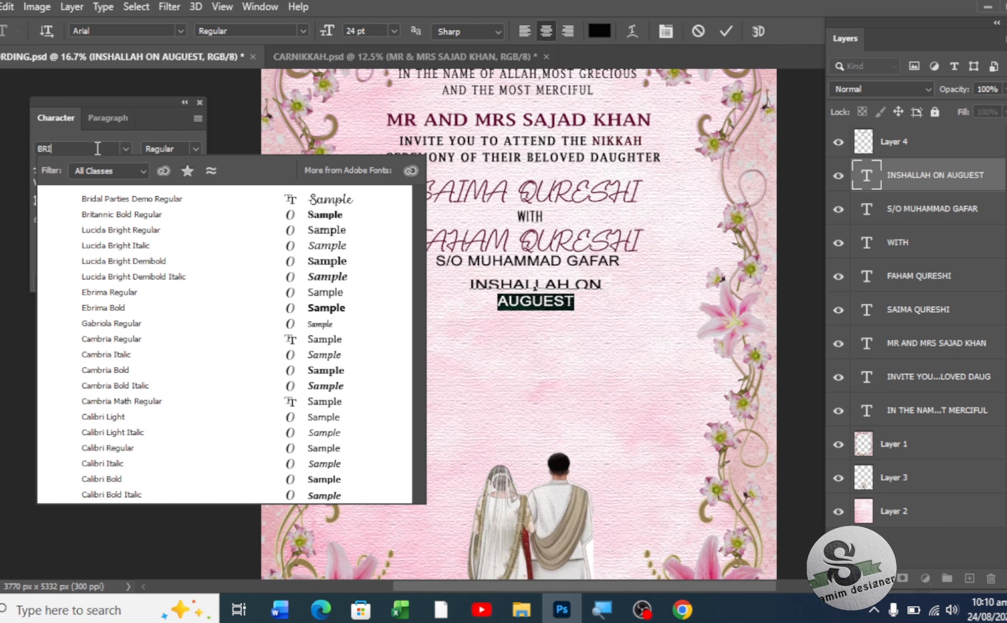
{"action": "type", "text": "T"}
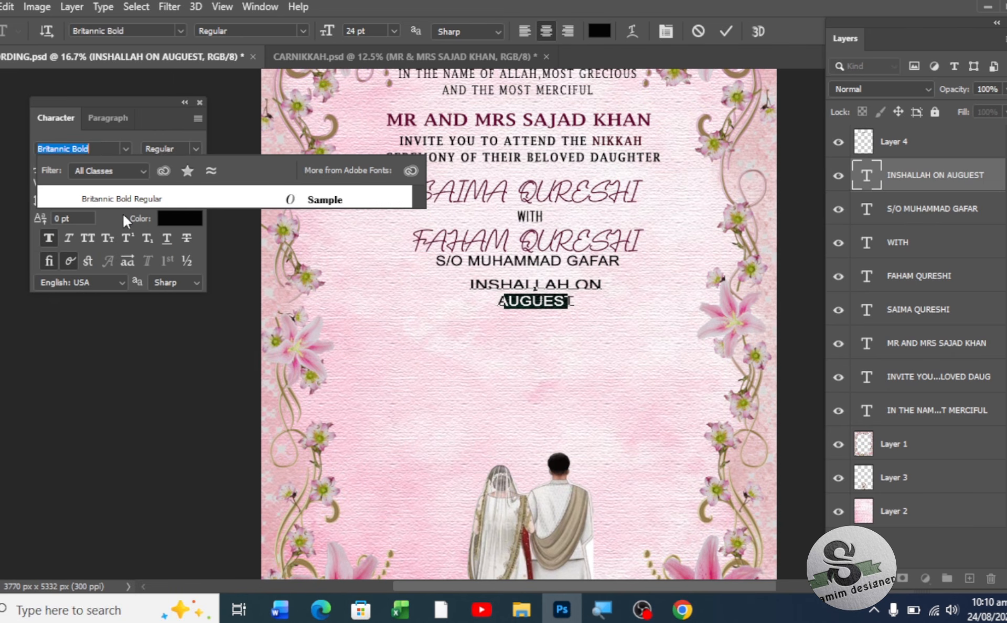
{"action": "left_click", "coordinate": [114, 194]}
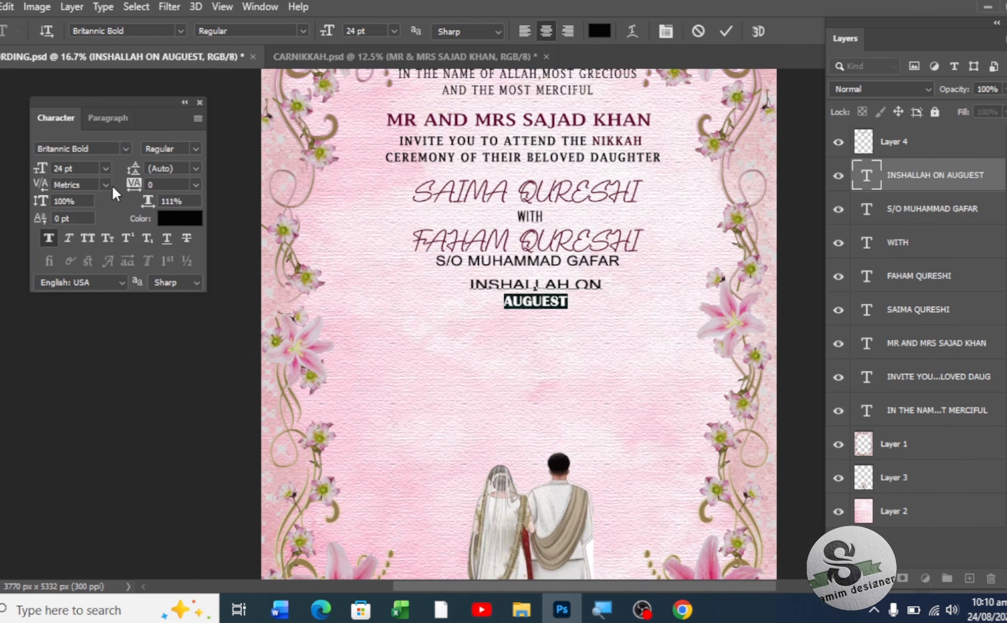
- Make AUGUEST 30 pt, 133% horizontal scale and dark maroon (#4d0226)
{"action": "left_click_drag", "start_coordinate": [45, 180], "coordinate": [43, 177]}
{"action": "left_click_drag", "start_coordinate": [143, 205], "coordinate": [156, 201]}
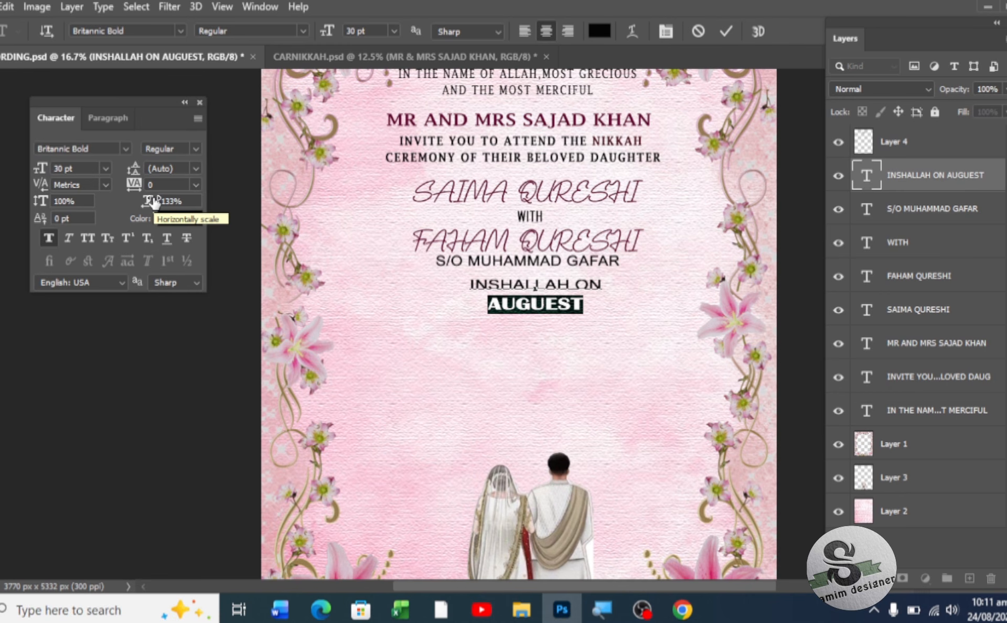
{"action": "left_click", "coordinate": [164, 219]}
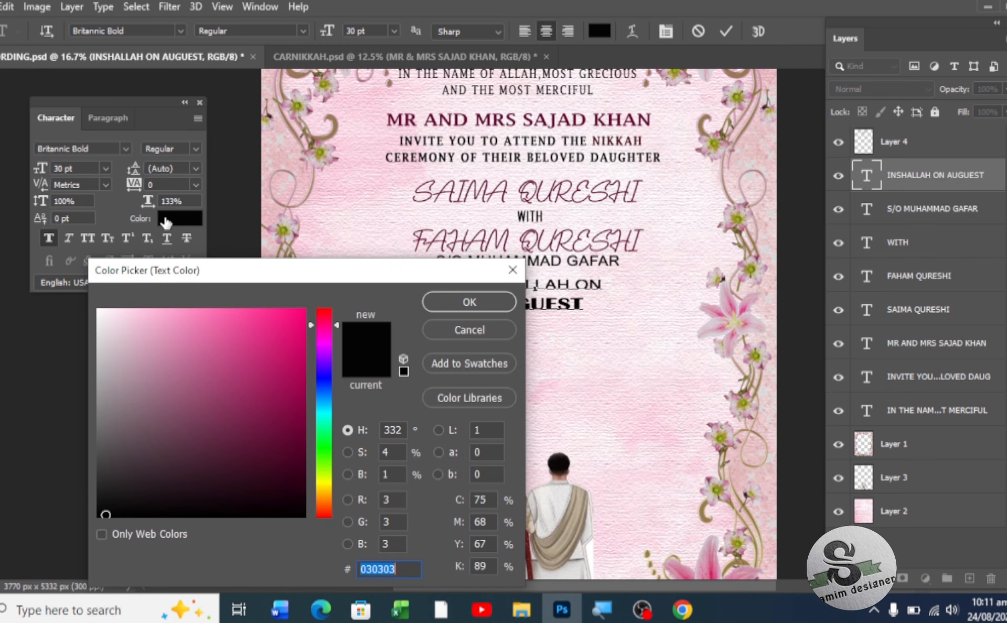
{"action": "left_click", "coordinate": [299, 454]}
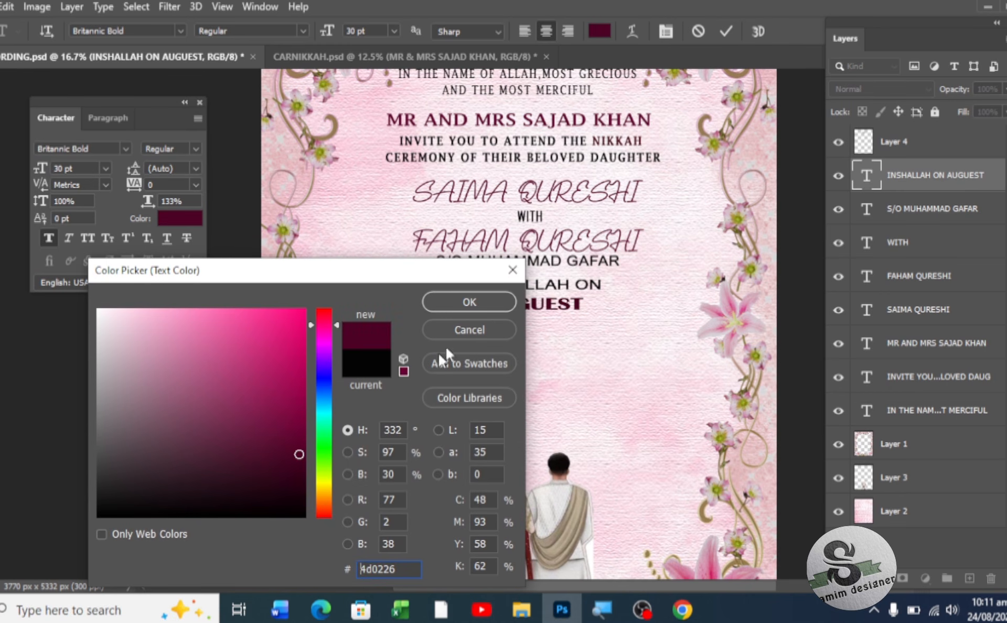
{"action": "left_click", "coordinate": [469, 302]}
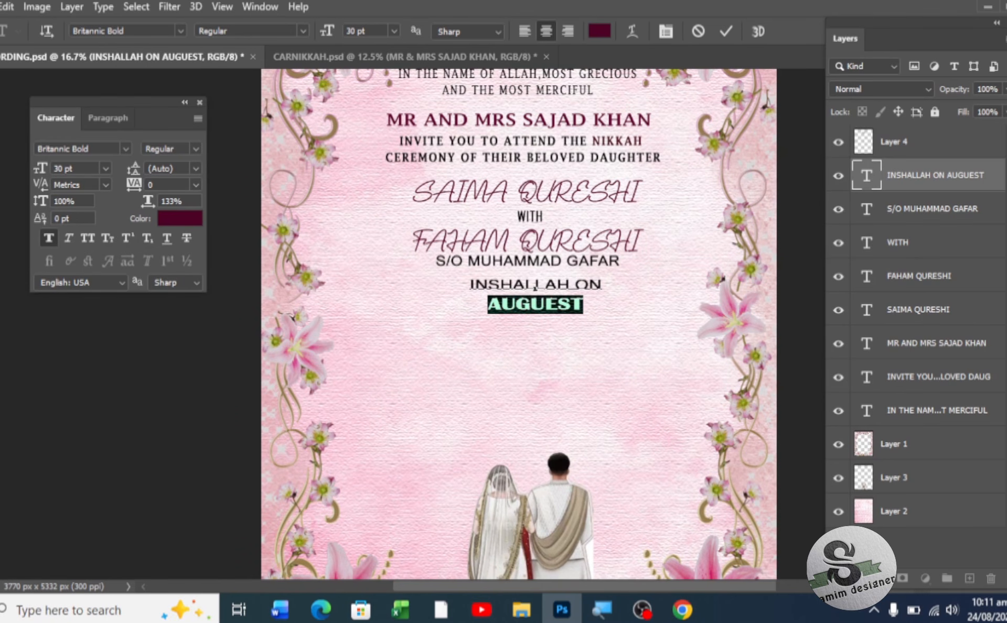
{"action": "left_click", "coordinate": [1, 71]}
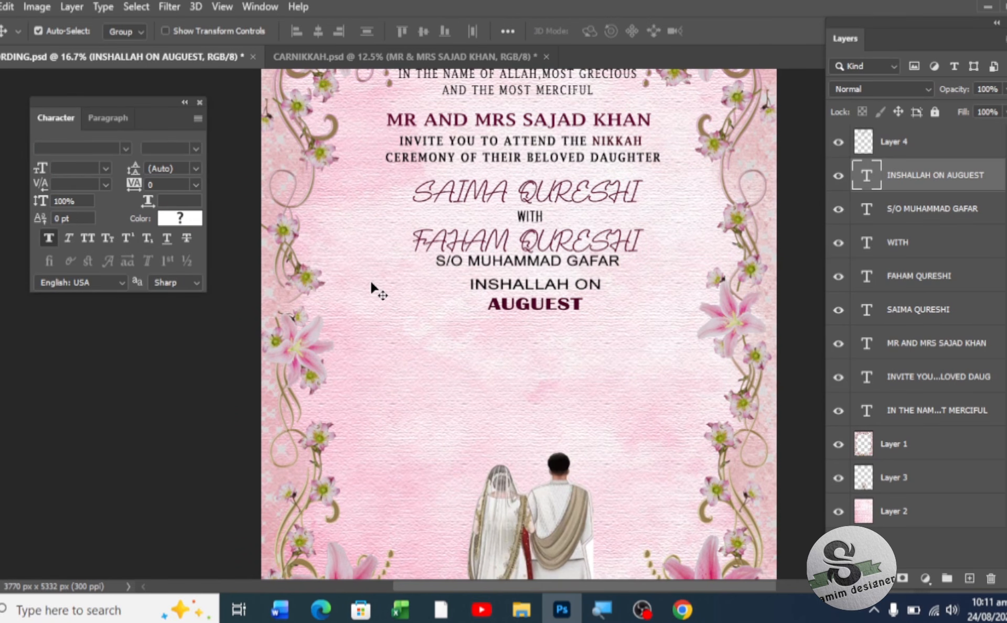
- Draw a maroon horizontal line, 821 × 12 px, on the left below AUGUEST
{"action": "scroll", "coordinate": [483, 315], "scroll_direction": "down", "scroll_amount": 2}
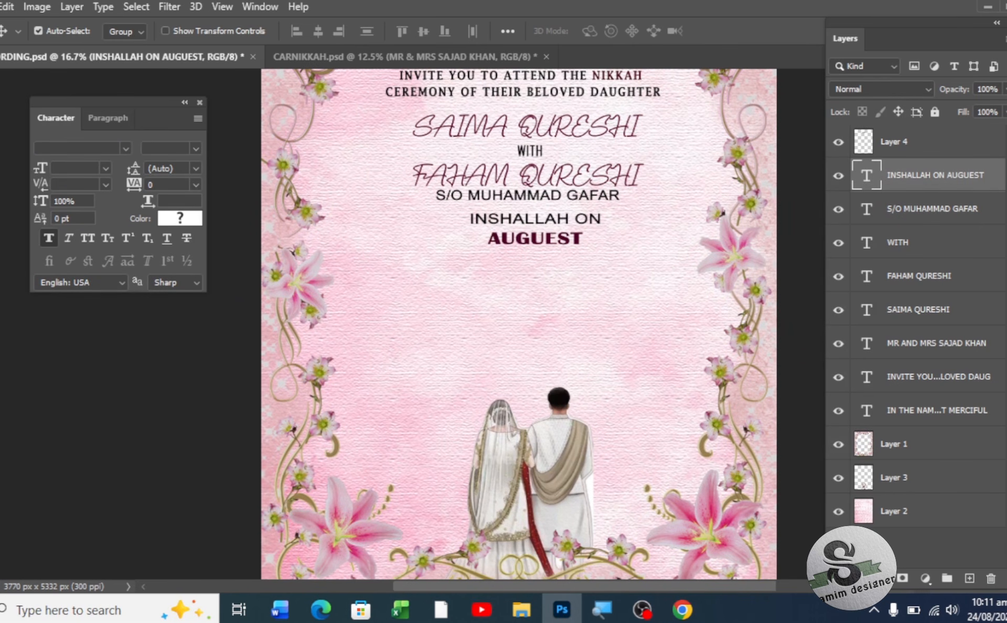
{"action": "right_click", "coordinate": [0, 459]}
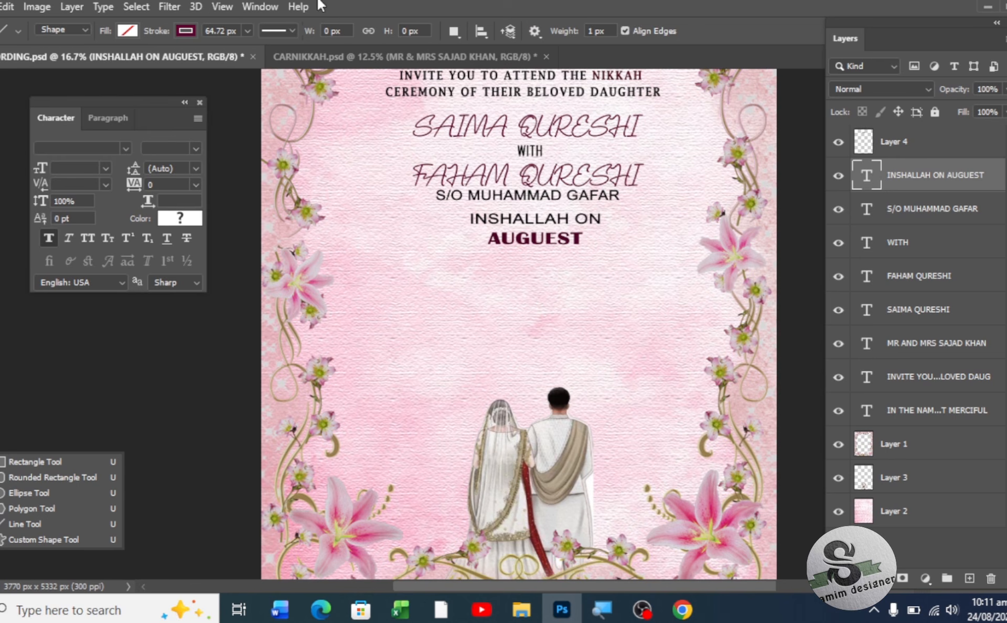
{"action": "left_click", "coordinate": [131, 30]}
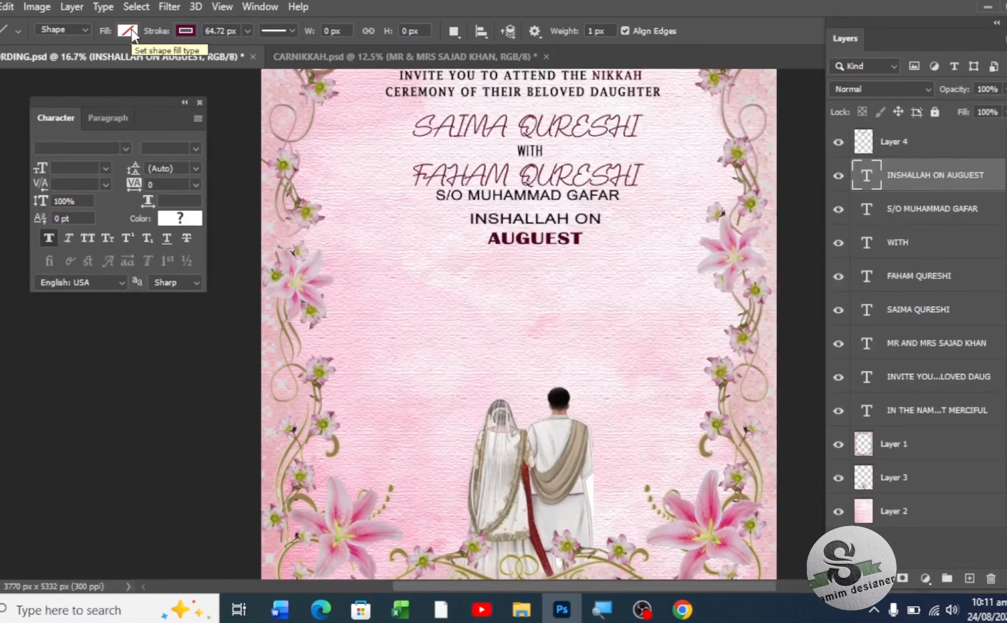
{"action": "left_click", "coordinate": [181, 27]}
{"action": "left_click", "coordinate": [181, 27]}
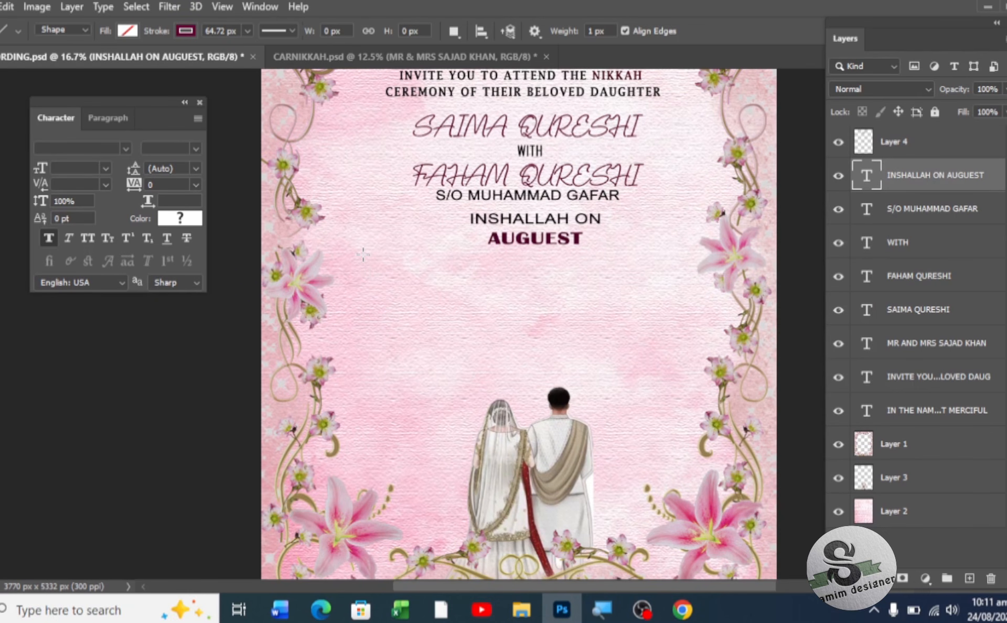
{"action": "left_click_drag", "start_coordinate": [363, 254], "coordinate": [475, 254]}
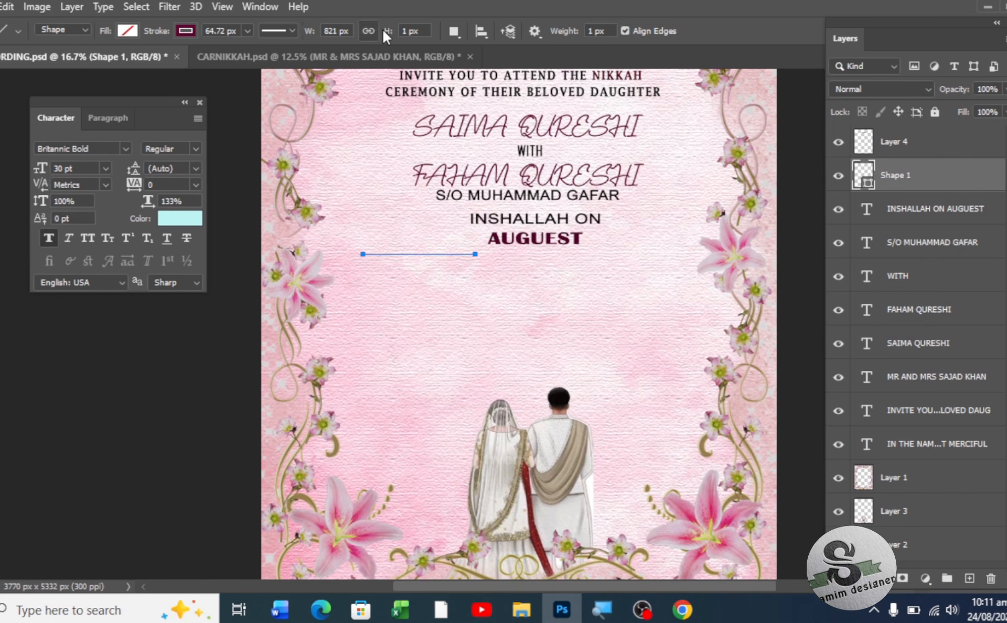
{"action": "left_click_drag", "start_coordinate": [387, 35], "coordinate": [390, 38]}
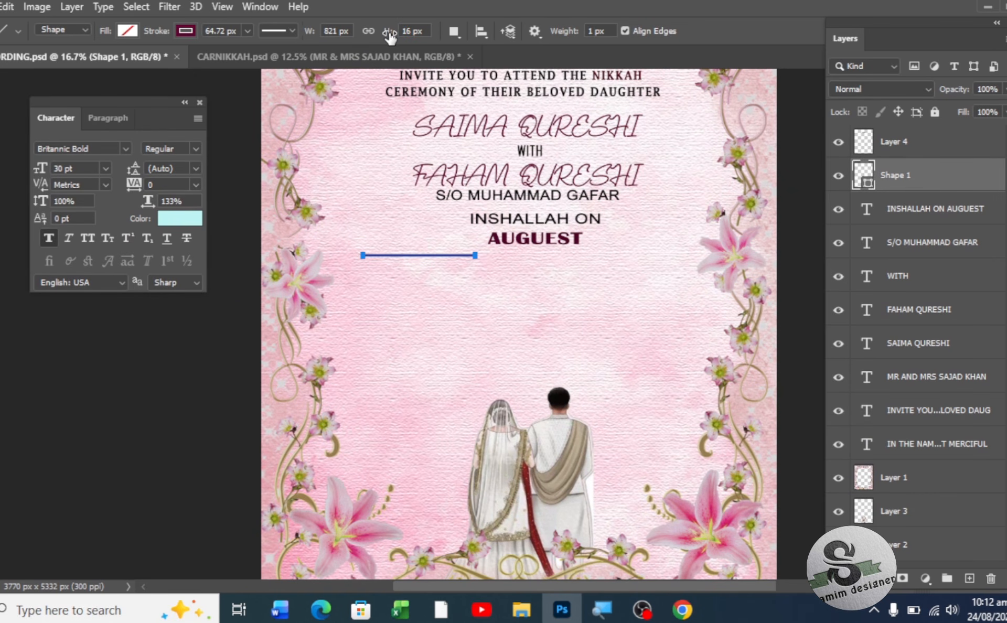
{"action": "key", "text": "v"}
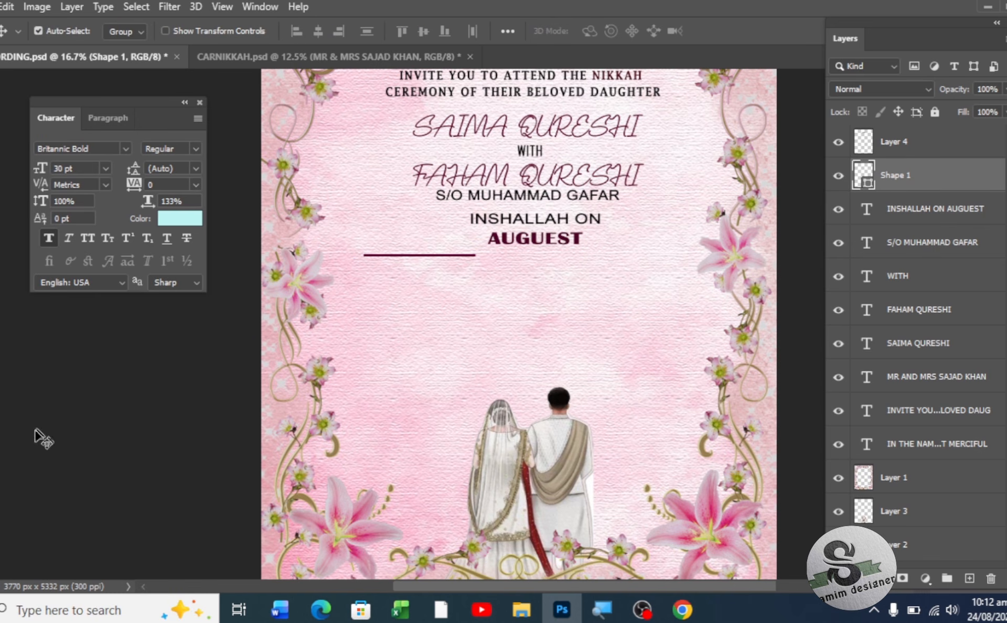
{"action": "key", "text": "u"}
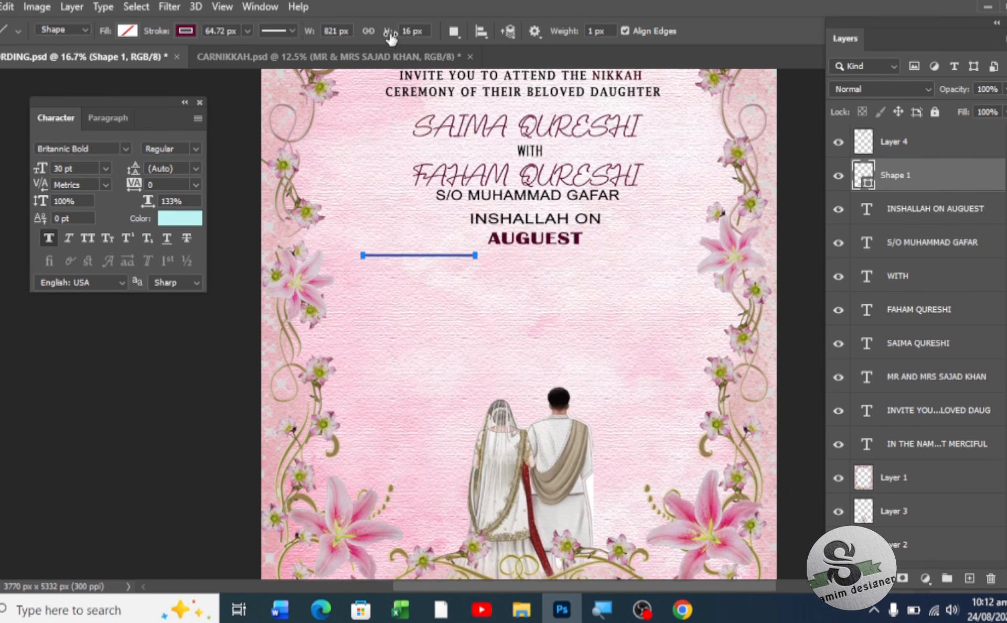
{"action": "left_click_drag", "start_coordinate": [389, 36], "coordinate": [387, 36]}
{"action": "key", "text": "v"}
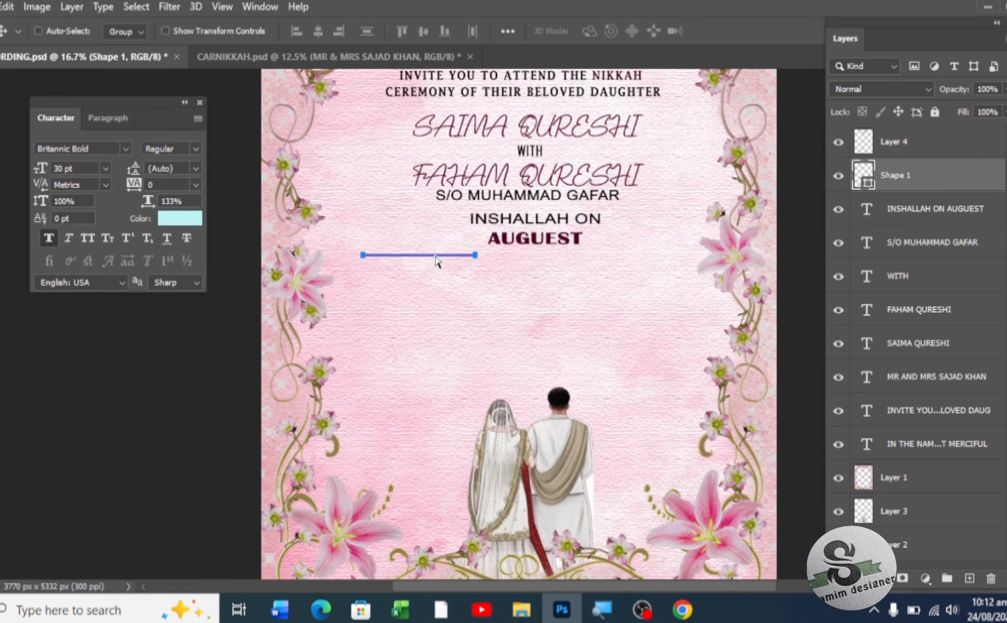
- Duplicate the left line and nudge the copy down to form a stacked pair
{"action": "key", "text": "ctrl+j"}
{"action": "key", "text": "shift+Down"}
{"action": "key", "text": "shift+Down"}
{"action": "key", "text": "shift+Down"}
{"action": "key", "text": "shift+Down"}
{"action": "key", "text": "shift+Down"}
{"action": "key", "text": "shift+Down"}
{"action": "key", "text": "shift+Down"}
{"action": "key", "text": "shift+Down"}
{"action": "key", "text": "shift+Down"}
{"action": "key", "text": "shift+Down"}
{"action": "key", "text": "shift+Down"}
{"action": "key", "text": "shift+Down"}
{"action": "key", "text": "shift+Down"}
{"action": "key", "text": "shift+Down"}
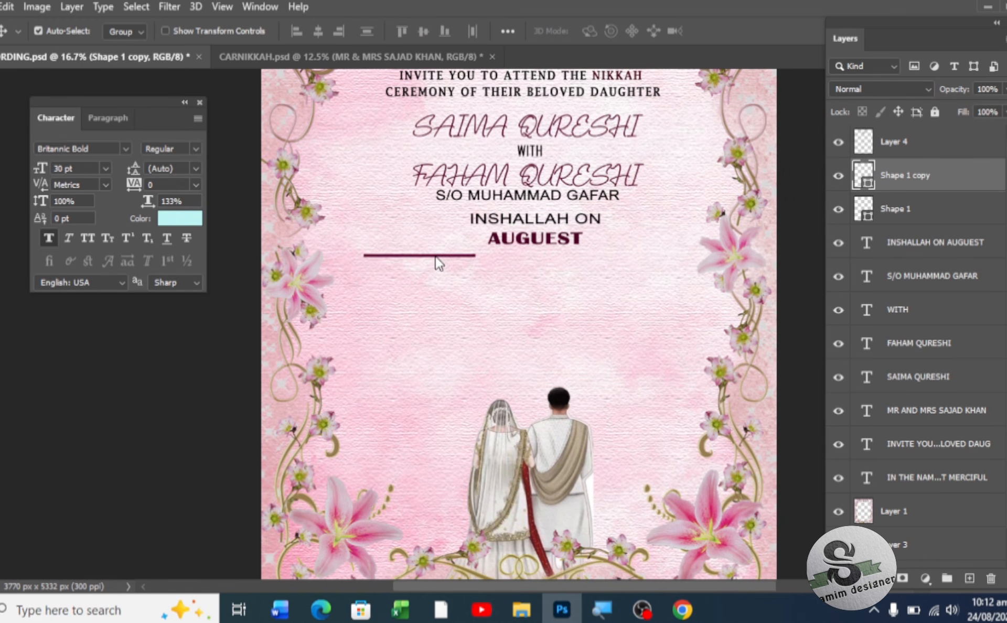
{"action": "key", "text": "shift+Down"}
{"action": "key", "text": "shift+Down"}
{"action": "key", "text": "shift+Down"}
{"action": "key", "text": "shift+Down"}
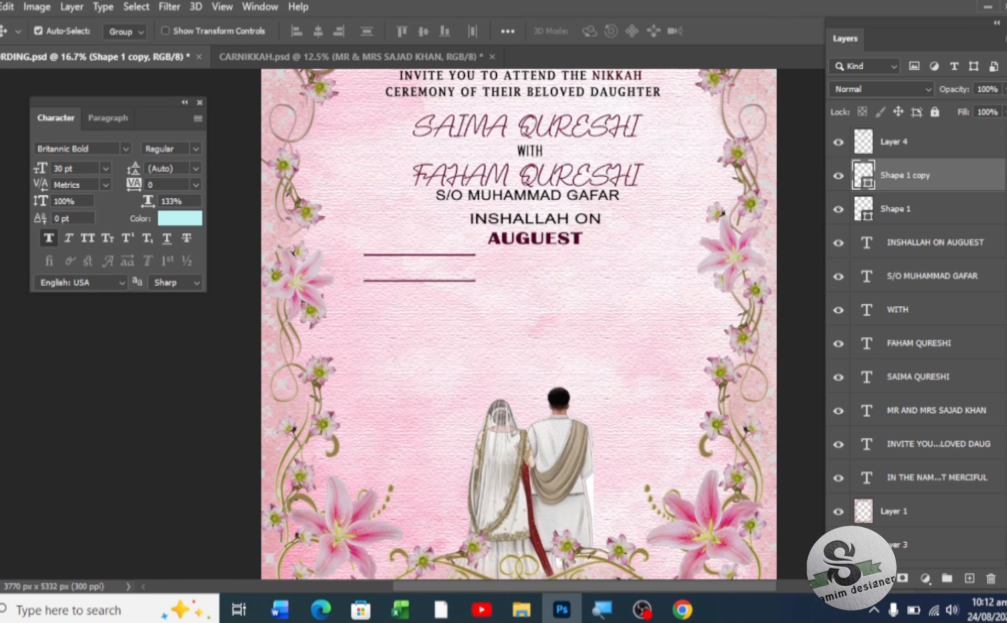
- Duplicate the left pair of lines and shift the copies to the right side
{"action": "left_click", "coordinate": [927, 209], "text": "shift"}
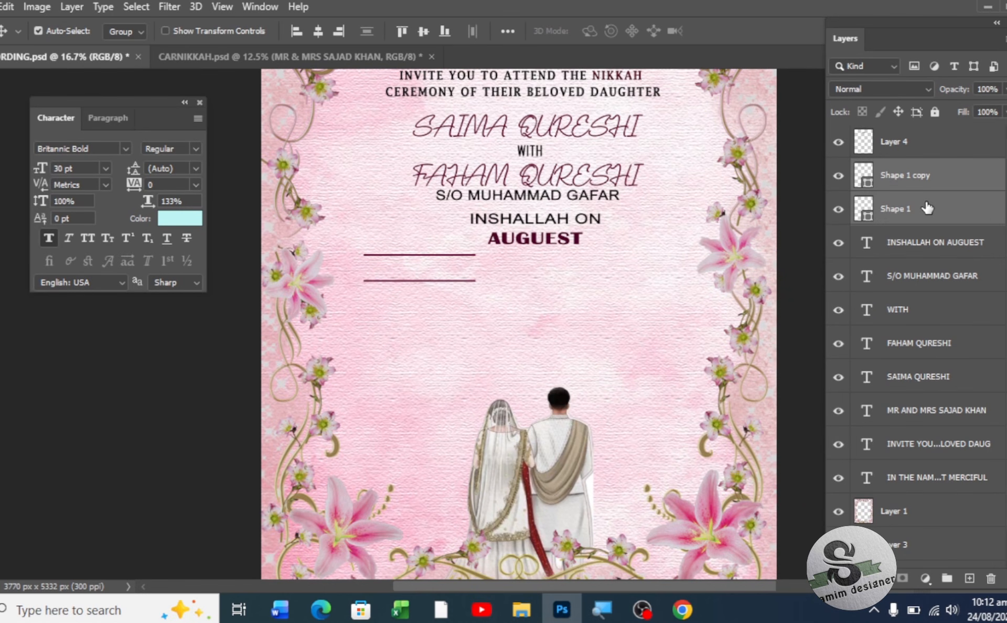
{"action": "key", "text": "ctrl+j"}
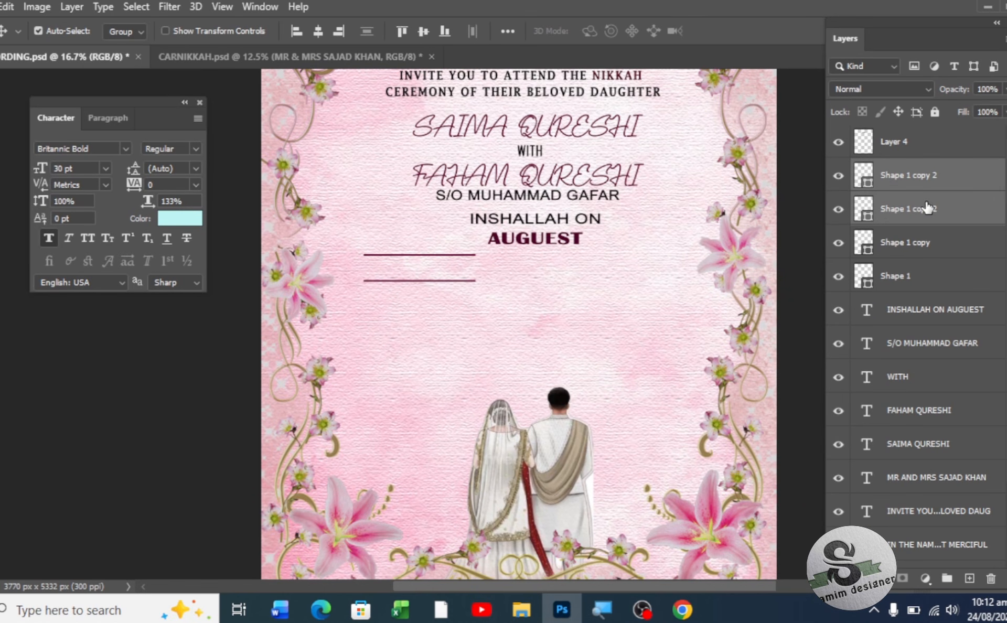
{"action": "key", "text": "shift+Right"}
{"action": "key", "text": "shift+Right"}
{"action": "key", "text": "shift+Right"}
{"action": "key", "text": "shift+Right"}
{"action": "key", "text": "shift+Right"}
{"action": "key", "text": "shift+Right"}
{"action": "key", "text": "shift+Right"}
{"action": "key", "text": "shift+Right"}
{"action": "key", "text": "shift+Right"}
{"action": "key", "text": "shift+Right"}
{"action": "key", "text": "shift+Right"}
{"action": "key", "text": "shift+Right"}
{"action": "key", "text": "shift+Right"}
{"action": "key", "text": "shift+Right"}
{"action": "key", "text": "shift+Right"}
{"action": "key", "text": "shift+Right"}
{"action": "key", "text": "shift+Right"}
{"action": "key", "text": "shift+Right"}
{"action": "key", "text": "shift+Right"}
{"action": "key", "text": "shift+Right"}
{"action": "key", "text": "shift+Right"}
{"action": "key", "text": "shift+Right"}
{"action": "key", "text": "shift+Right"}
{"action": "key", "text": "shift+Right"}
{"action": "key", "text": "shift+Right"}
{"action": "key", "text": "shift+Right"}
{"action": "key", "text": "shift+Right"}
{"action": "key", "text": "shift+Right"}
{"action": "key", "text": "shift+Right"}
{"action": "key", "text": "shift+Right"}
{"action": "key", "text": "shift+Right"}
{"action": "key", "text": "shift+Right"}
{"action": "key", "text": "shift+Right"}
{"action": "key", "text": "shift+Right"}
{"action": "key", "text": "shift+Right"}
{"action": "key", "text": "shift+Right"}
{"action": "key", "text": "shift+Right"}
{"action": "key", "text": "shift+Right"}
{"action": "key", "text": "shift+Right"}
{"action": "key", "text": "shift+Right"}
{"action": "key", "text": "shift+Right"}
{"action": "key", "text": "shift+Right"}
{"action": "key", "text": "shift+Right"}
{"action": "key", "text": "shift+Right"}
{"action": "key", "text": "shift+Right"}
{"action": "key", "text": "shift+Right"}
{"action": "key", "text": "shift+Right"}
{"action": "key", "text": "shift+Right"}
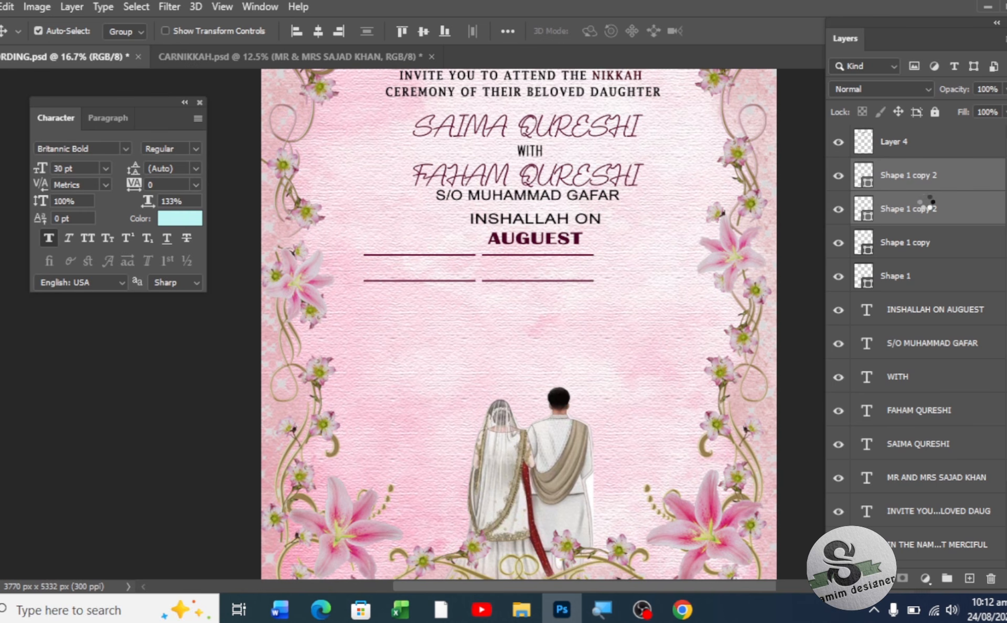
{"action": "key", "text": "shift+Right"}
{"action": "key", "text": "shift+Right"}
{"action": "key", "text": "shift+Right"}
{"action": "key", "text": "shift+Right"}
{"action": "key", "text": "shift+Right"}
{"action": "key", "text": "shift+Right"}
{"action": "key", "text": "shift+Right"}
{"action": "key", "text": "shift+Right"}
{"action": "key", "text": "shift+Right"}
{"action": "key", "text": "shift+Right"}
{"action": "key", "text": "shift+Right"}
{"action": "key", "text": "shift+Right"}
{"action": "key", "text": "shift+Right"}
{"action": "key", "text": "shift+Right"}
{"action": "key", "text": "shift+Right"}
{"action": "key", "text": "shift+Right"}
{"action": "key", "text": "shift+Right"}
{"action": "key", "text": "shift+Right"}
{"action": "key", "text": "shift+Right"}
{"action": "key", "text": "shift+Right"}
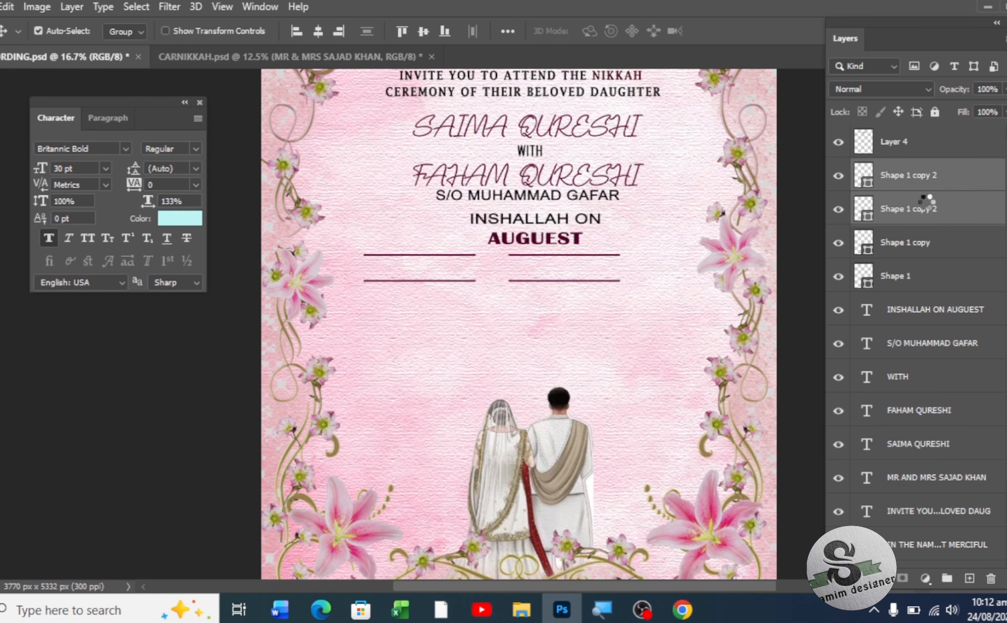
{"action": "key", "text": "shift+Right"}
{"action": "key", "text": "shift+Right"}
{"action": "key", "text": "shift+Right"}
{"action": "key", "text": "shift+Right"}
{"action": "key", "text": "shift+Right"}
{"action": "key", "text": "shift+Right"}
{"action": "key", "text": "shift+Right"}
{"action": "key", "text": "shift+Right"}
{"action": "key", "text": "shift+Right"}
{"action": "key", "text": "shift+Right"}
{"action": "key", "text": "shift+Right"}
{"action": "key", "text": "shift+Right"}
{"action": "key", "text": "shift+Right"}
{"action": "key", "text": "shift+Right"}
{"action": "key", "text": "shift+Right"}
{"action": "key", "text": "shift+Right"}
{"action": "key", "text": "shift+Right"}
{"action": "key", "text": "shift+Right"}
{"action": "key", "text": "shift+Right"}
{"action": "key", "text": "shift+Right"}
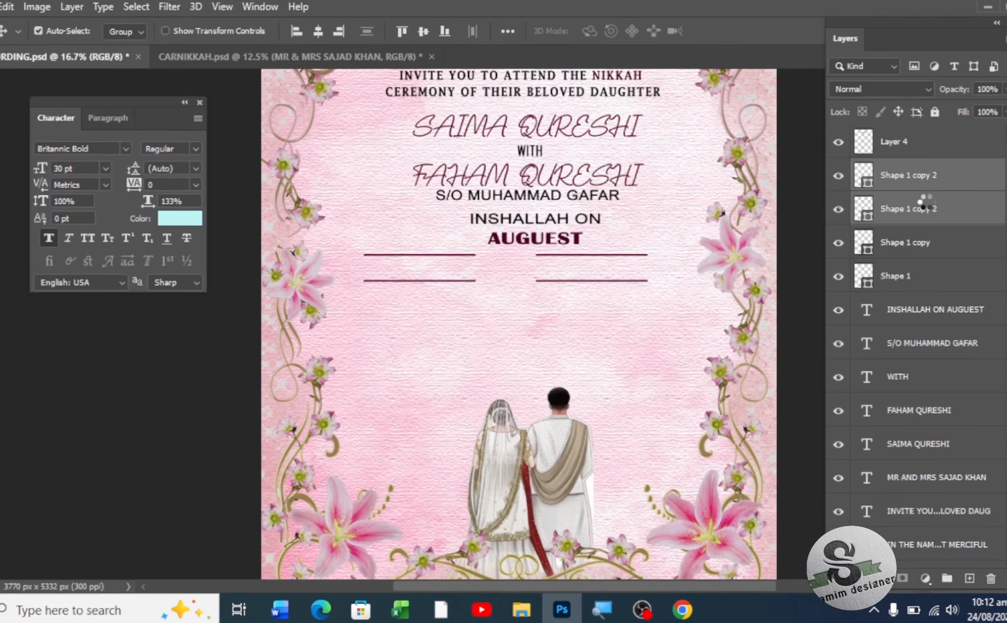
{"action": "key", "text": "shift+Right"}
{"action": "key", "text": "shift+Right"}
{"action": "key", "text": "shift+Right"}
{"action": "key", "text": "shift+Right"}
{"action": "key", "text": "shift+Right"}
{"action": "key", "text": "shift+Right"}
{"action": "key", "text": "shift+Right"}
{"action": "key", "text": "shift+Right"}
{"action": "key", "text": "shift+Right"}
{"action": "key", "text": "shift+Right"}
{"action": "key", "text": "shift+Right"}
{"action": "key", "text": "shift+Right"}
{"action": "key", "text": "shift+Right"}
{"action": "key", "text": "shift+Right"}
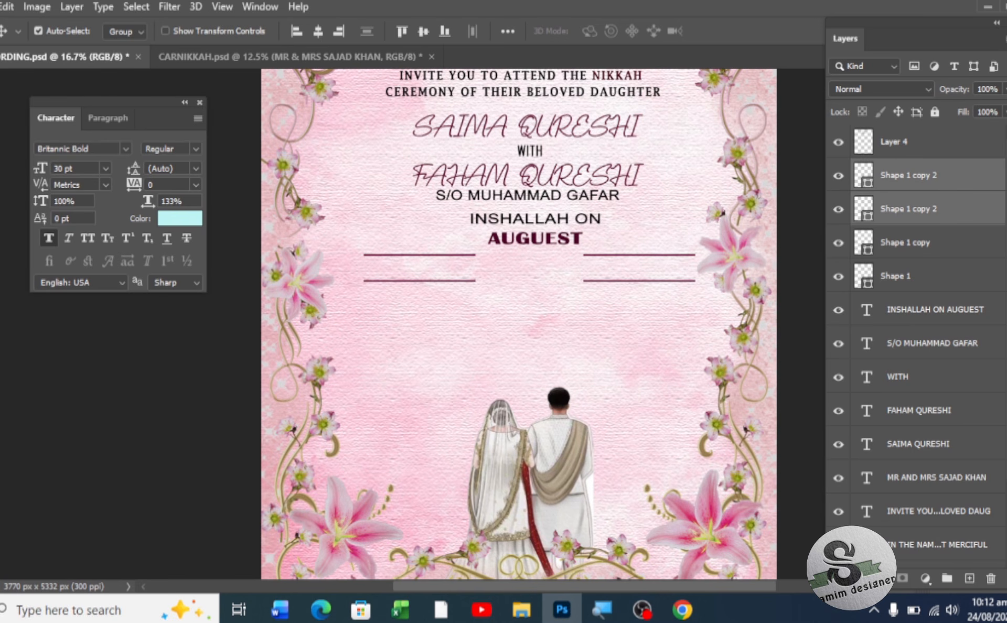
{"action": "key", "text": "u"}
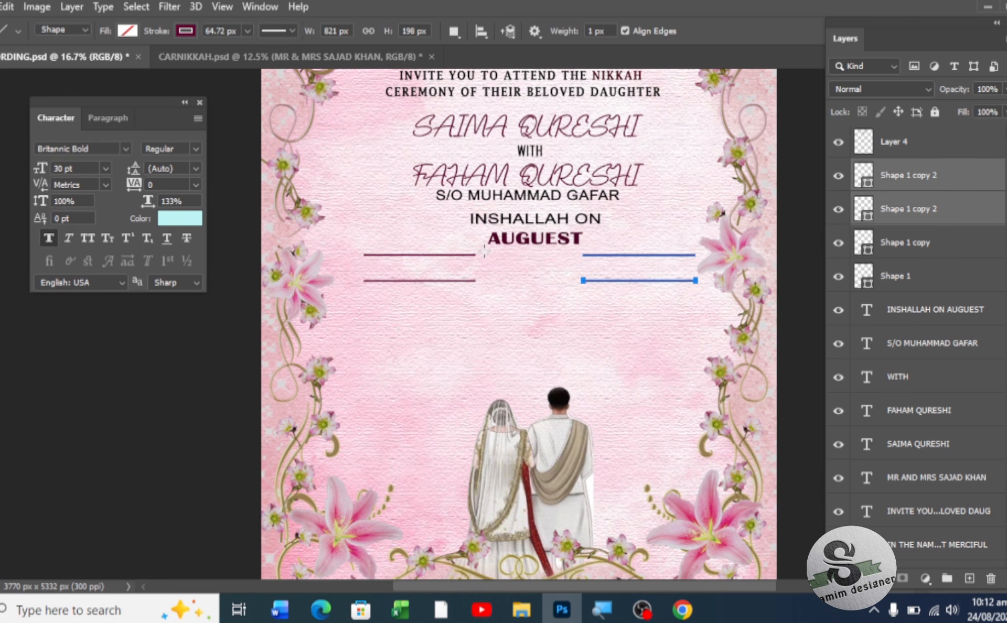
- Add two 12 px vertical maroon dividers between the line pairs, framing a box for the date
{"action": "mouse_move", "coordinate": [484, 251]}
{"action": "left_mouse_down"}
{"action": "mouse_move", "coordinate": [486, 309]}
{"action": "mouse_move", "coordinate": [481, 286]}
{"action": "left_mouse_up"}
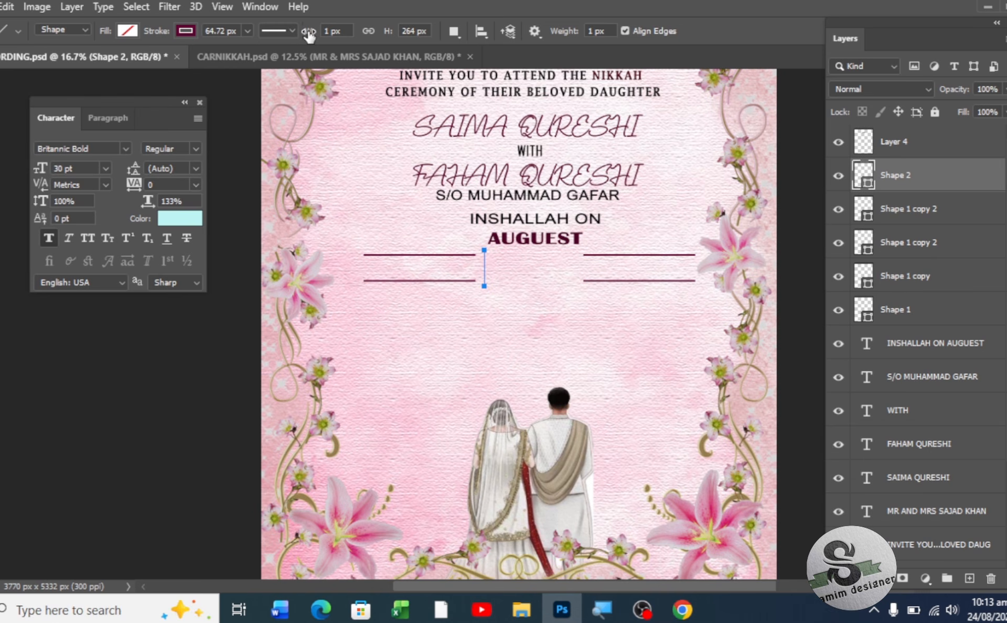
{"action": "left_click_drag", "start_coordinate": [309, 35], "coordinate": [311, 35]}
{"action": "key", "text": "v"}
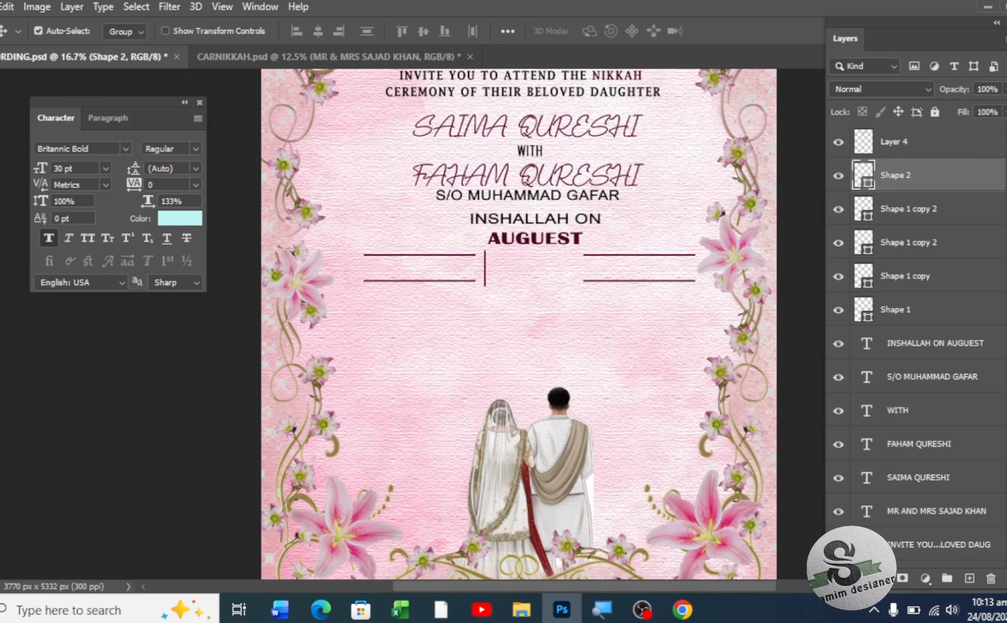
{"action": "left_click", "coordinate": [414, 273], "text": "alt"}
{"action": "key", "text": "shift+Right"}
{"action": "key", "text": "shift+Right"}
{"action": "key", "text": "shift+Right"}
{"action": "key", "text": "shift+Right"}
{"action": "key", "text": "shift+Right"}
{"action": "key", "text": "shift+Right"}
{"action": "key", "text": "shift+Right"}
{"action": "key", "text": "shift+Right"}
{"action": "key", "text": "shift+Right"}
{"action": "key", "text": "shift+Right"}
{"action": "key", "text": "shift+Right"}
{"action": "key", "text": "shift+Right"}
{"action": "key", "text": "shift+Right"}
{"action": "key", "text": "shift+Right"}
{"action": "key", "text": "shift+Right"}
{"action": "key", "text": "shift+Right"}
{"action": "key", "text": "shift+Right"}
{"action": "key", "text": "shift+Right"}
{"action": "key", "text": "shift+Right"}
{"action": "key", "text": "shift+Right"}
{"action": "key", "text": "shift+Right"}
{"action": "key", "text": "shift+Right"}
{"action": "key", "text": "shift+Right"}
{"action": "key", "text": "shift+Right"}
{"action": "key", "text": "shift+Right"}
{"action": "key", "text": "shift+Right"}
{"action": "key", "text": "shift+Right"}
{"action": "key", "text": "shift+Right"}
{"action": "key", "text": "shift+Right"}
{"action": "key", "text": "shift+Right"}
{"action": "key", "text": "shift+Right"}
{"action": "key", "text": "shift+Right"}
{"action": "key", "text": "shift+Right"}
{"action": "key", "text": "shift+Right"}
{"action": "key", "text": "shift+Right"}
{"action": "key", "text": "shift+Right"}
{"action": "key", "text": "shift+Right"}
{"action": "key", "text": "shift+Right"}
{"action": "key", "text": "shift+Right"}
{"action": "key", "text": "shift+Right"}
{"action": "key", "text": "shift+Right"}
{"action": "key", "text": "shift+Right"}
{"action": "key", "text": "shift+Right"}
{"action": "key", "text": "shift+Right"}
{"action": "key", "text": "shift+Right"}
{"action": "key", "text": "shift+Right"}
{"action": "key", "text": "shift+Right"}
{"action": "key", "text": "shift+Right"}
{"action": "key", "text": "shift+Right"}
{"action": "key", "text": "shift+Right"}
{"action": "key", "text": "shift+Right"}
{"action": "key", "text": "shift+Right"}
{"action": "key", "text": "shift+Right"}
{"action": "key", "text": "shift+Right"}
{"action": "key", "text": "shift+Right"}
{"action": "key", "text": "shift+Right"}
{"action": "key", "text": "shift+Right"}
{"action": "key", "text": "shift+Right"}
{"action": "key", "text": "shift+Right"}
{"action": "key", "text": "shift+Right"}
{"action": "key", "text": "shift+Right"}
{"action": "key", "text": "shift+Right"}
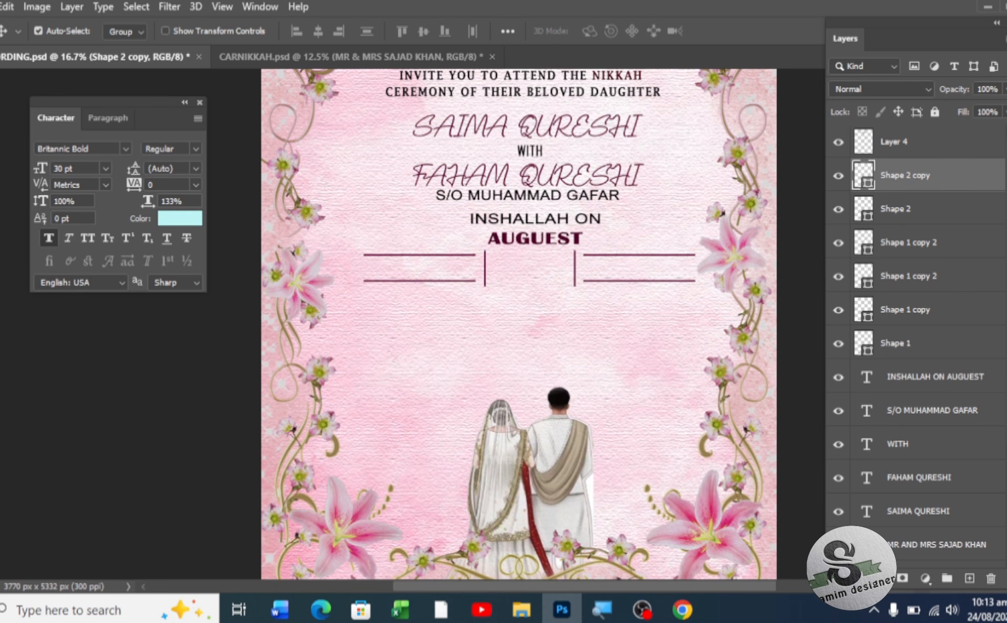
{"action": "key", "text": "t"}
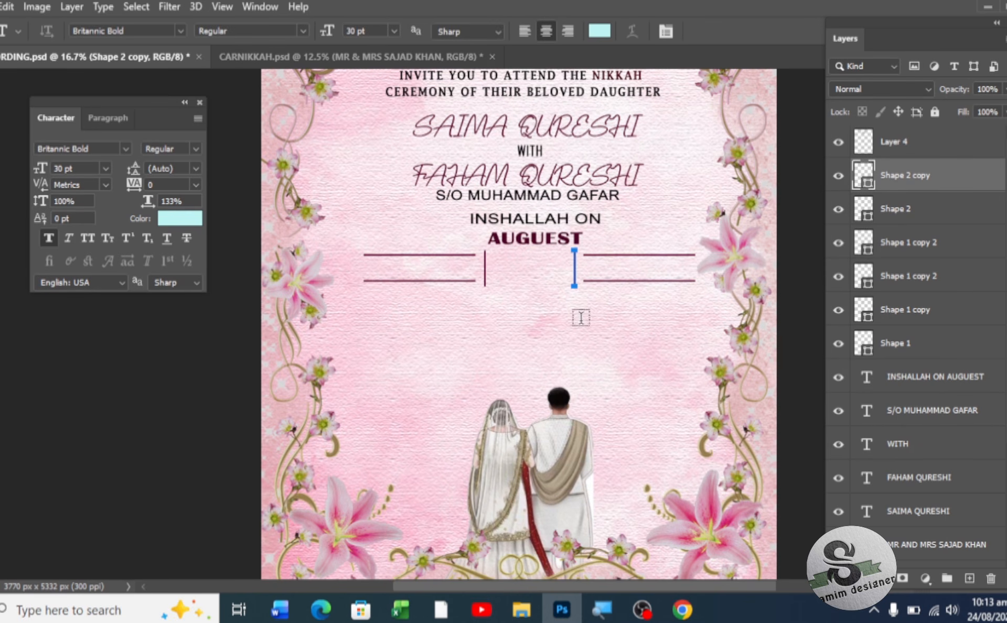
{"action": "left_click", "coordinate": [509, 271]}
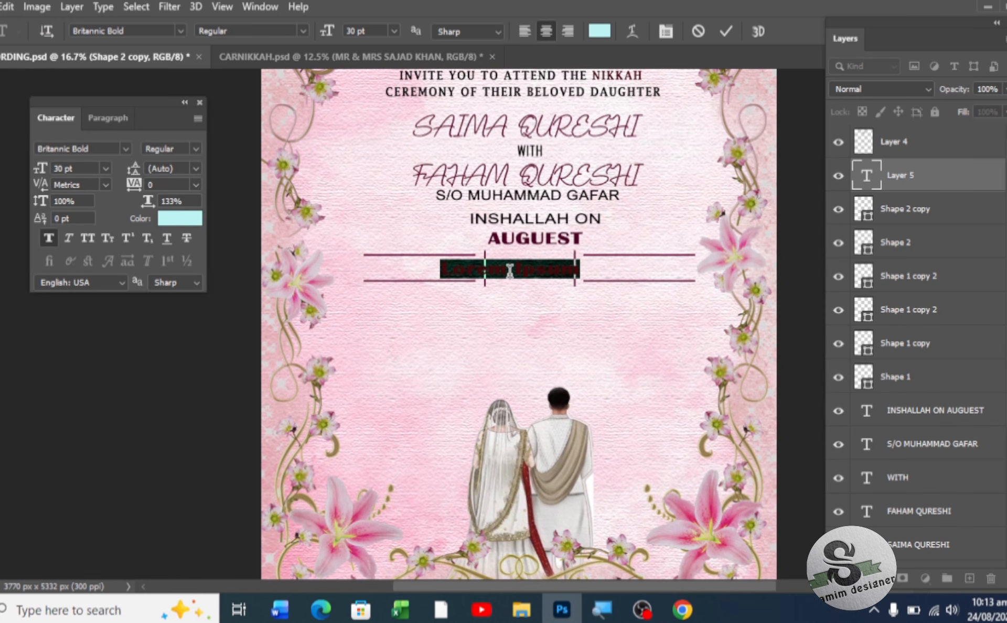
- Type 28 at 50 pt and colour it with the maroon sampled from AUGUEST
{"action": "left_click_drag", "start_coordinate": [327, 32], "coordinate": [343, 37]}
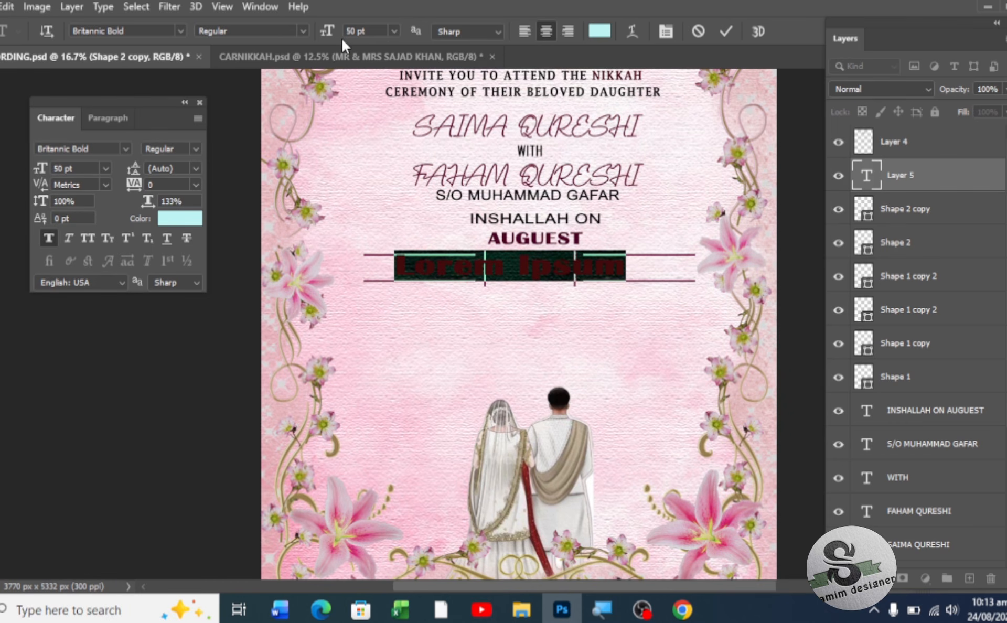
{"action": "type", "text": "28"}
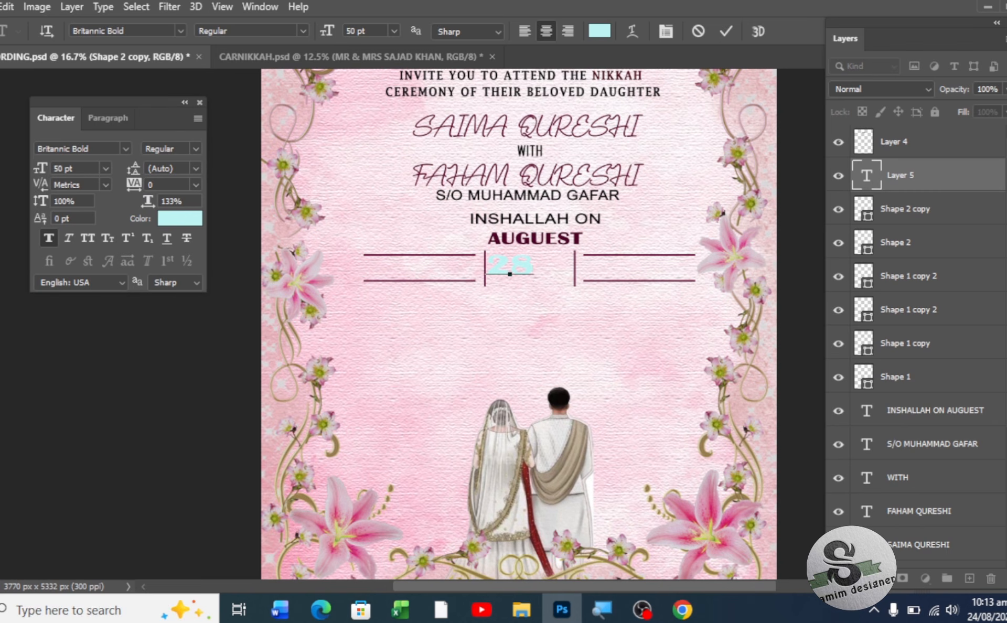
{"action": "left_click", "coordinate": [1, 64]}
{"action": "left_click", "coordinate": [190, 220]}
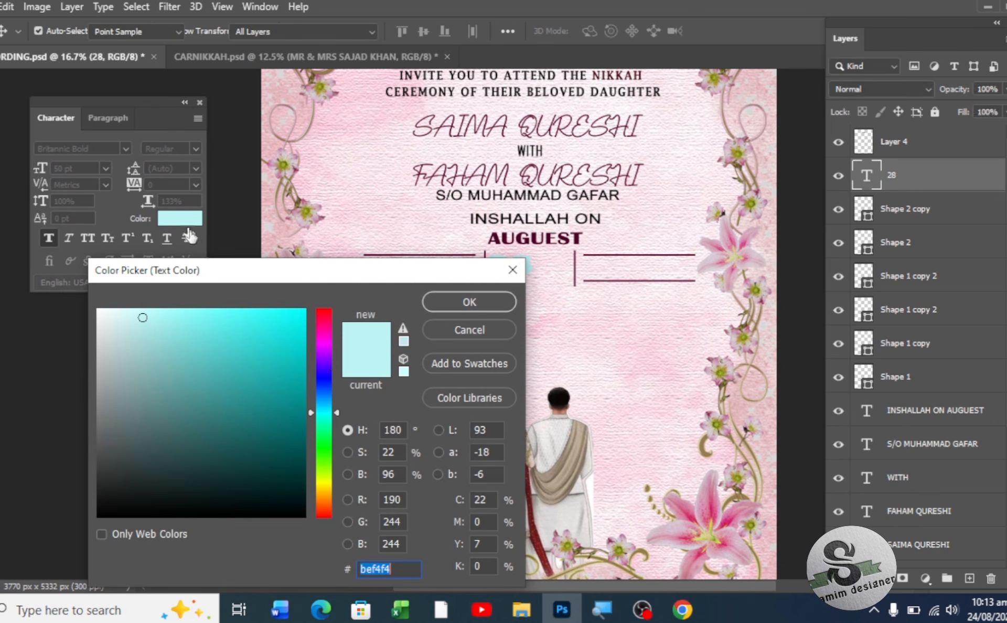
{"action": "left_click", "coordinate": [326, 348]}
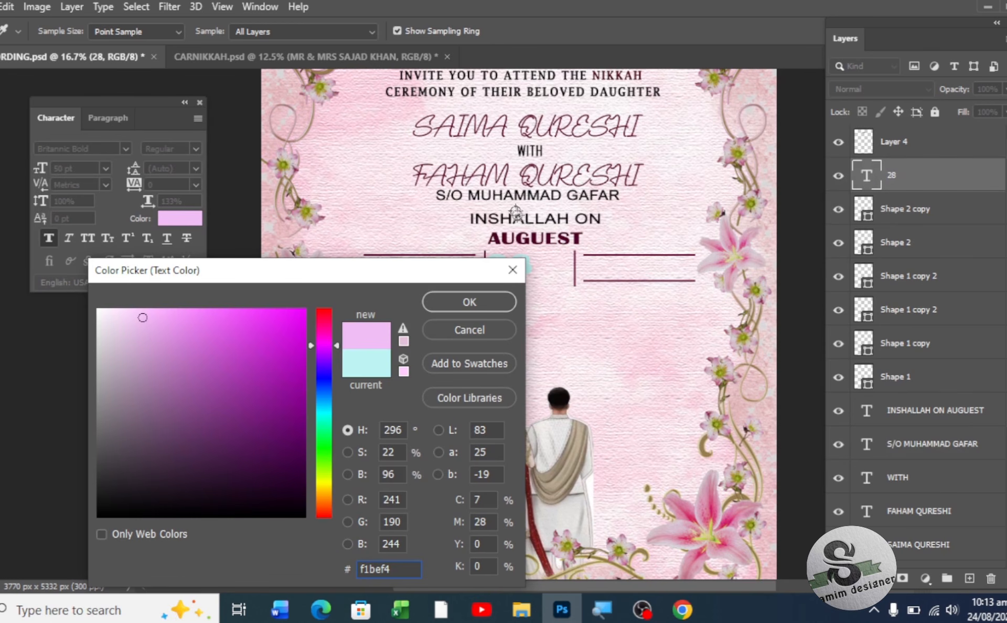
{"action": "left_click", "coordinate": [528, 241]}
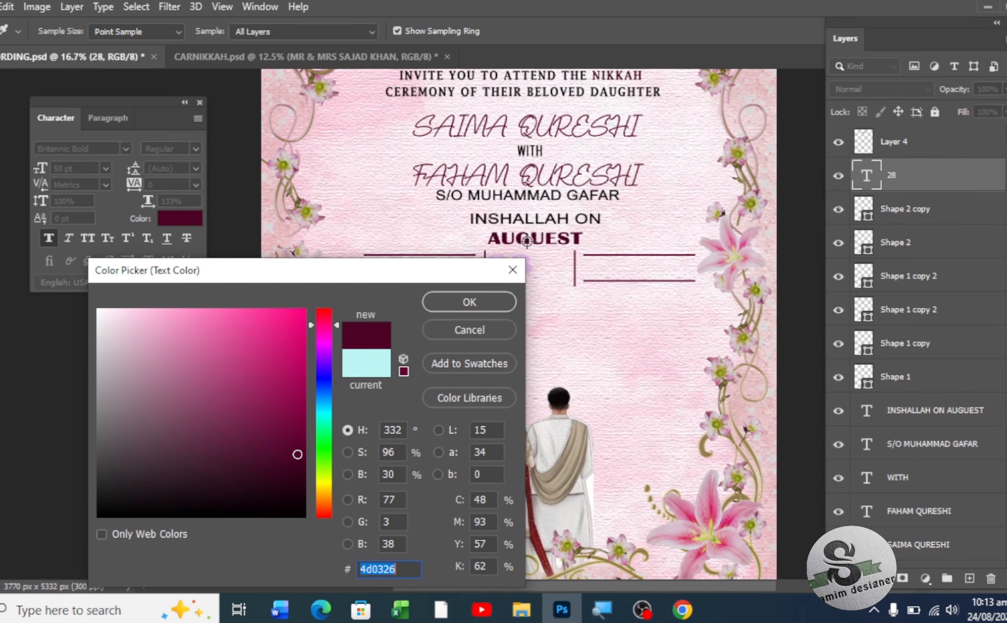
{"action": "left_click", "coordinate": [450, 305]}
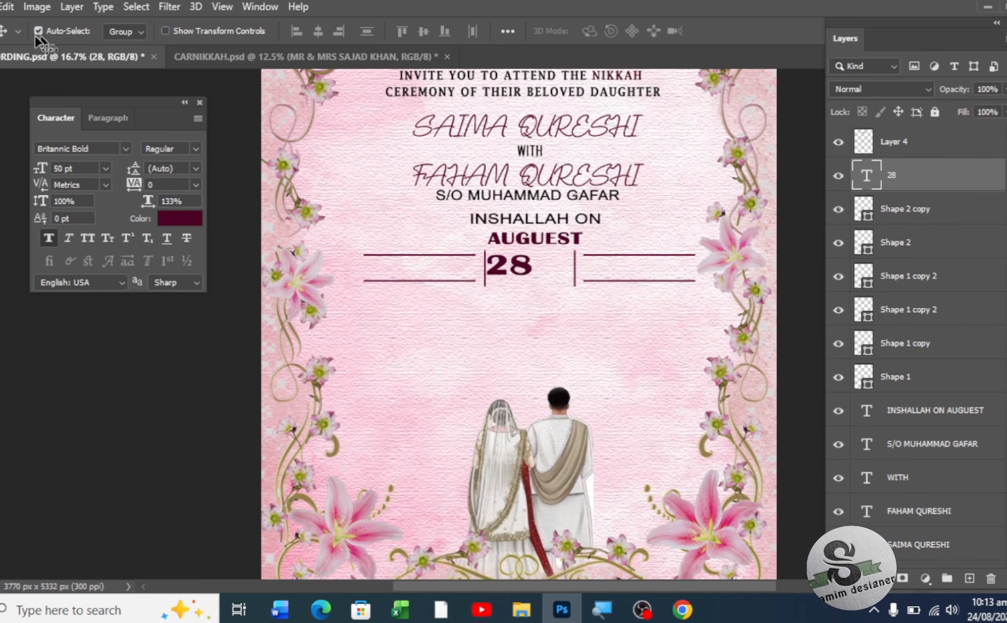
- Stretch the 28 to 135% vertical scale and centre it between the dividers
{"action": "left_click_drag", "start_coordinate": [523, 271], "coordinate": [542, 278]}
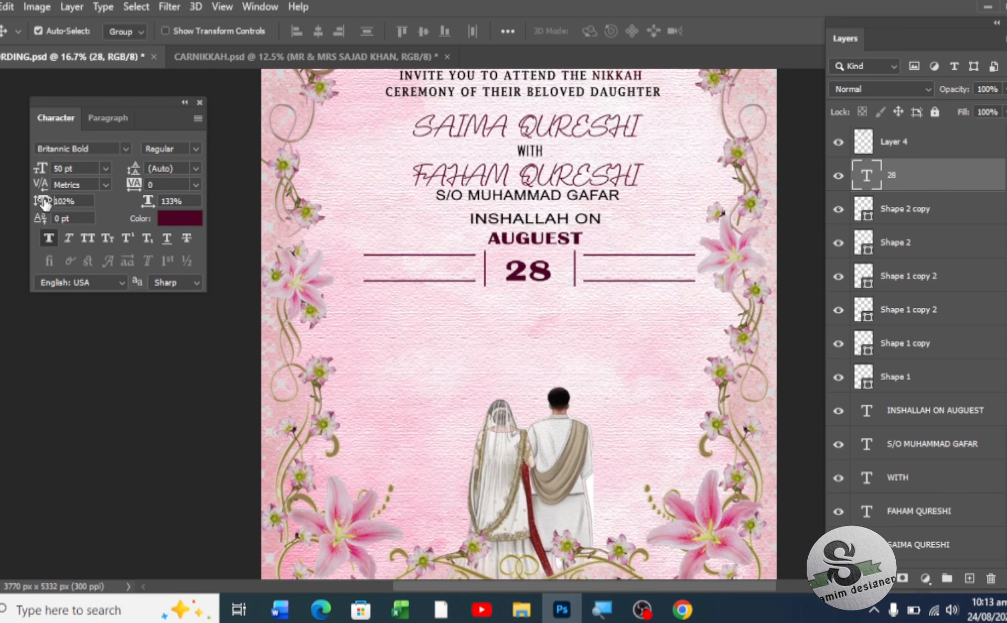
{"action": "left_click_drag", "start_coordinate": [43, 201], "coordinate": [59, 200]}
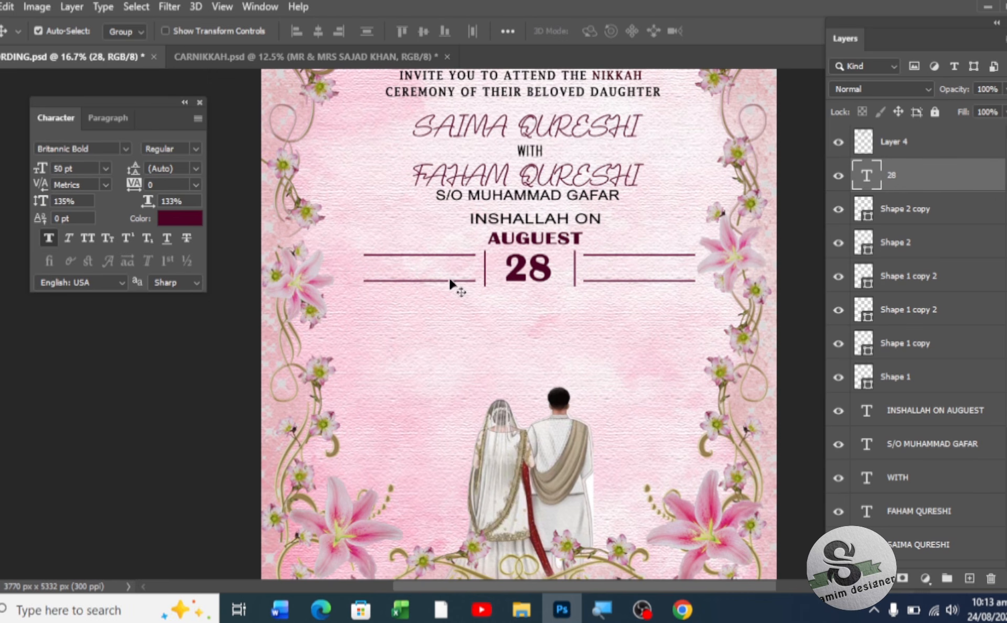
{"action": "left_click_drag", "start_coordinate": [515, 281], "coordinate": [521, 281]}
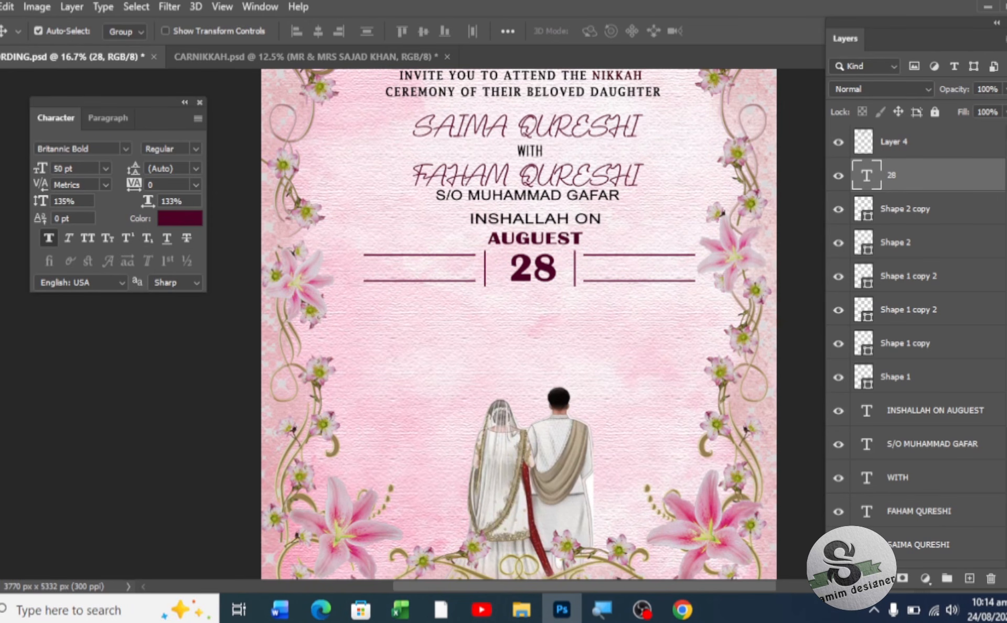
{"action": "key", "text": "t"}
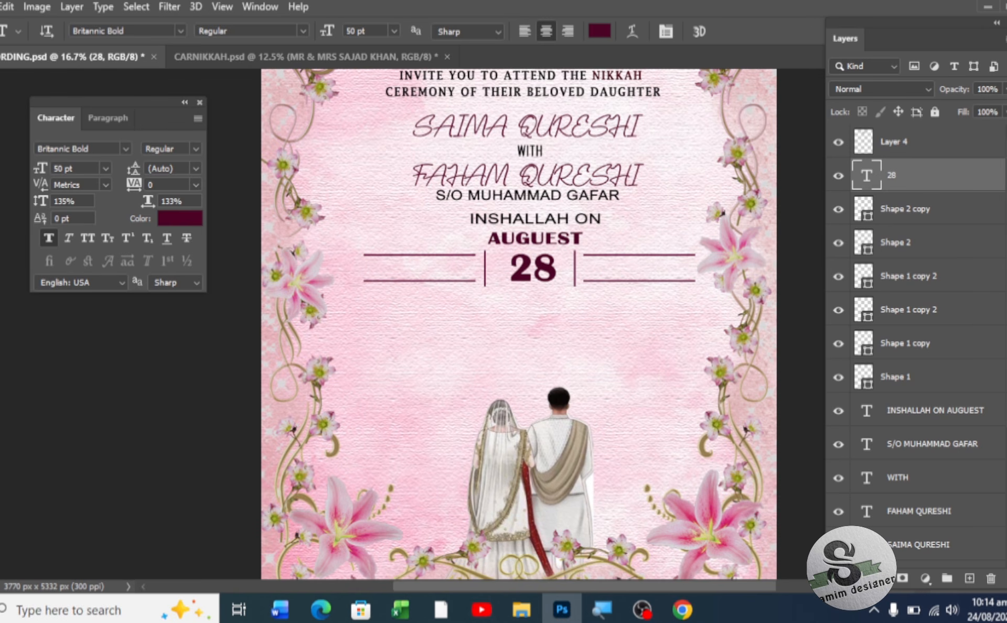
{"action": "key", "text": "v"}
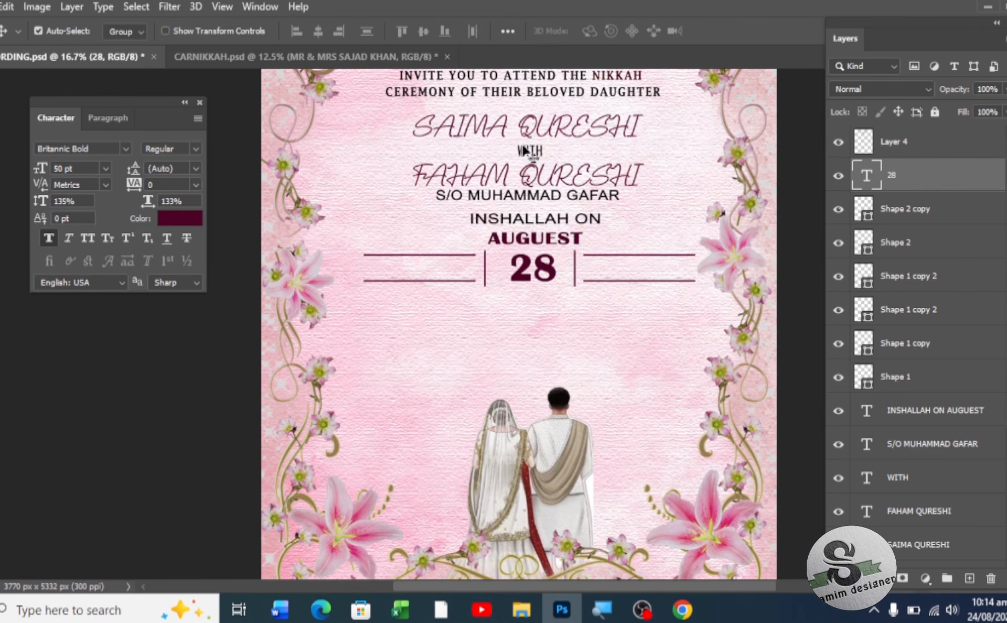
{"action": "left_click", "coordinate": [523, 151]}
{"action": "left_click_drag", "start_coordinate": [523, 151], "coordinate": [416, 271]}
{"action": "double_click", "coordinate": [417, 269]}
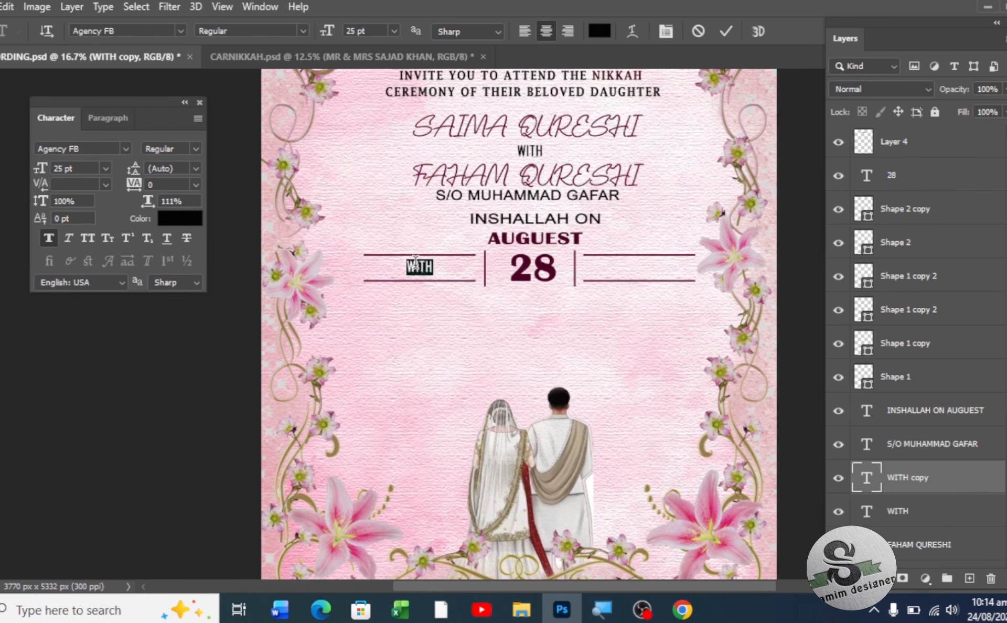
{"action": "type", "text": "FR"}
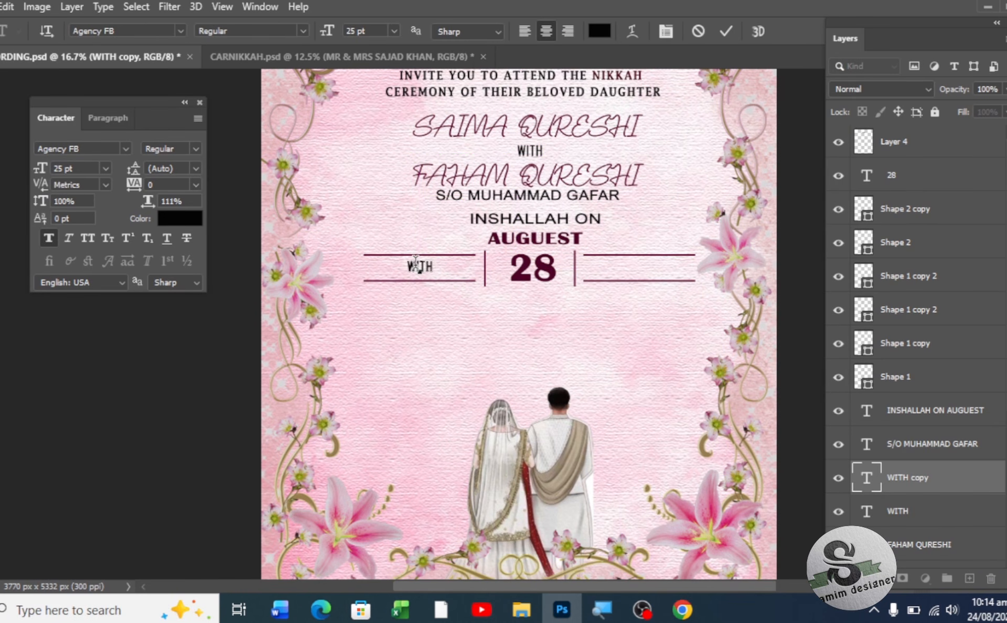
{"action": "type", "text": "IDAY"}
{"action": "key", "text": "ctrl+Return"}
{"action": "key", "text": "v"}
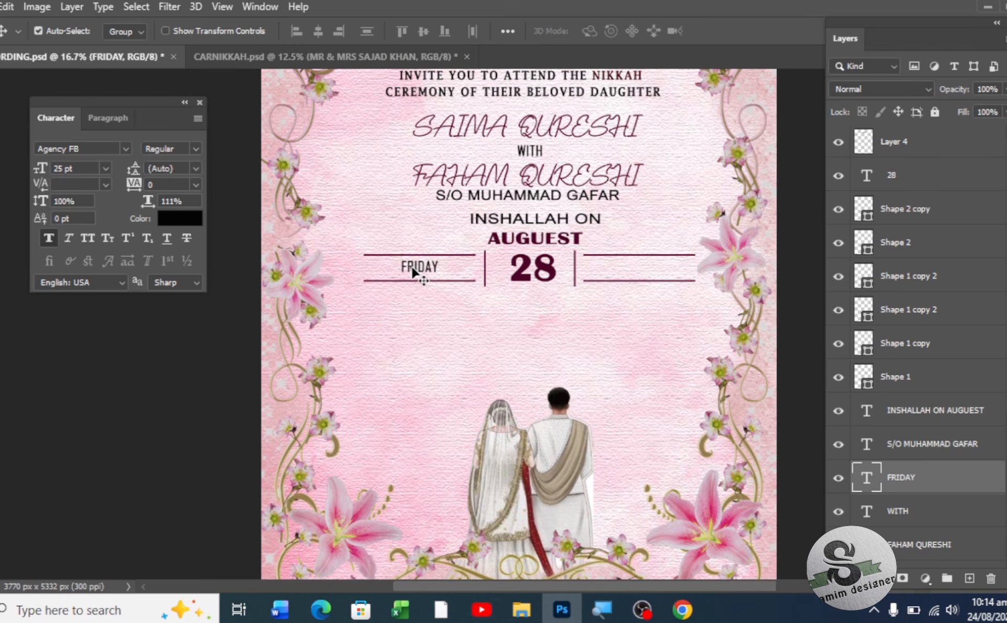
{"action": "left_click_drag", "start_coordinate": [413, 270], "coordinate": [631, 276]}
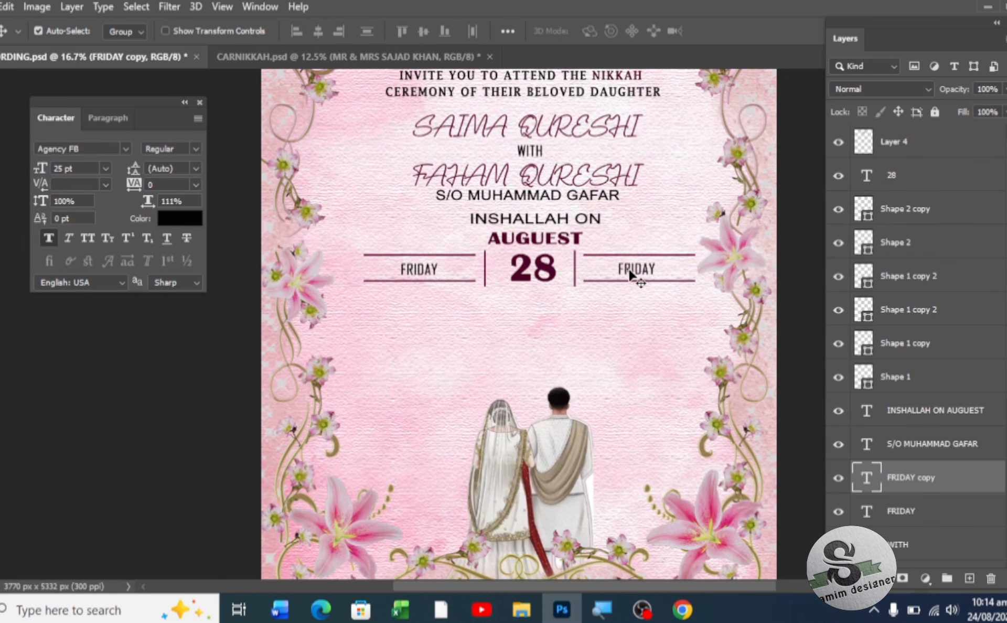
{"action": "double_click", "coordinate": [629, 268]}
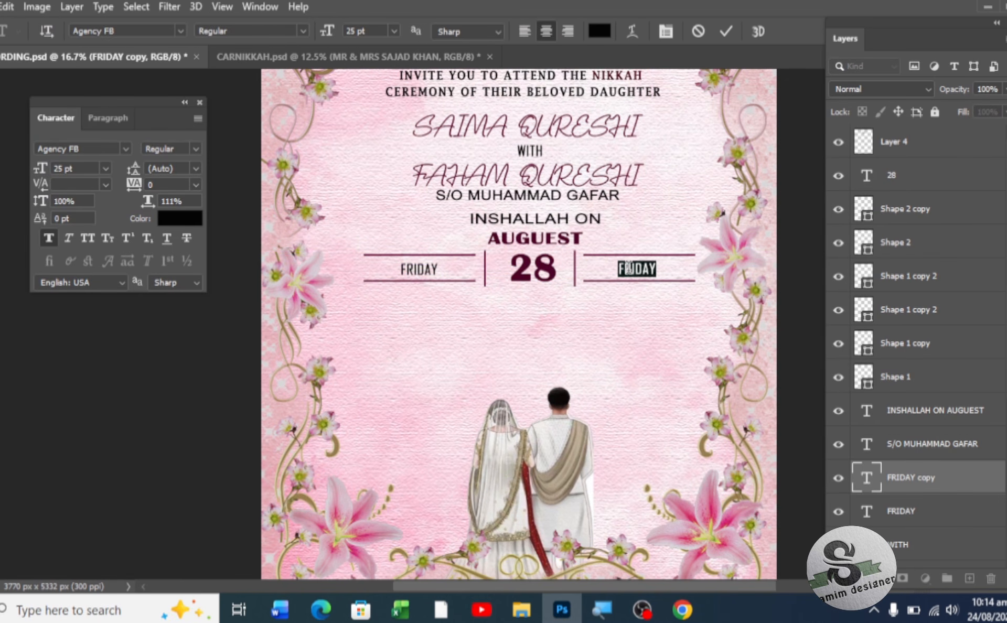
{"action": "type", "text": "2026"}
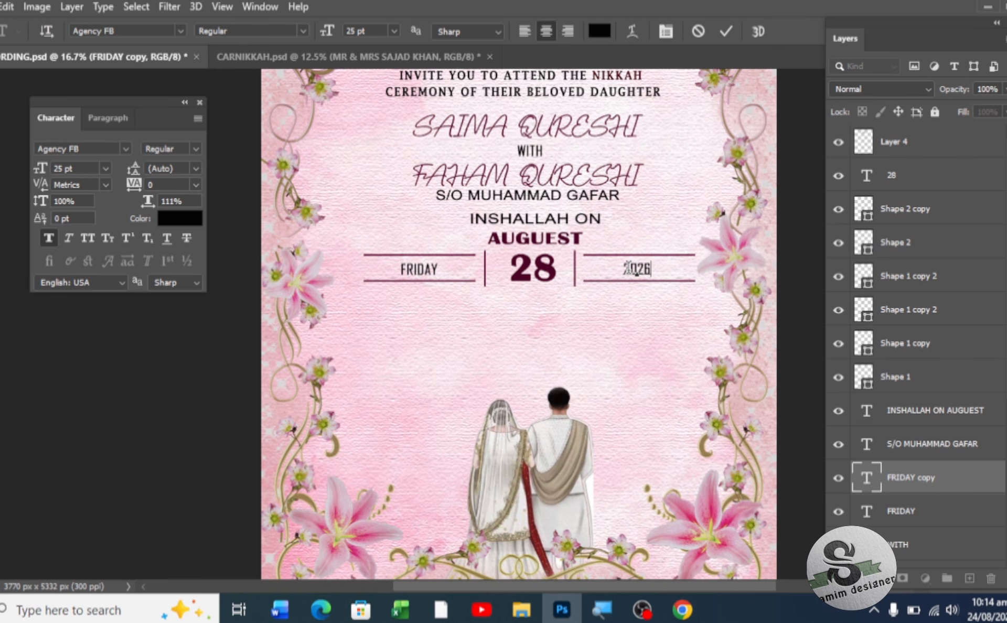
{"action": "key", "text": "ctrl+Return"}
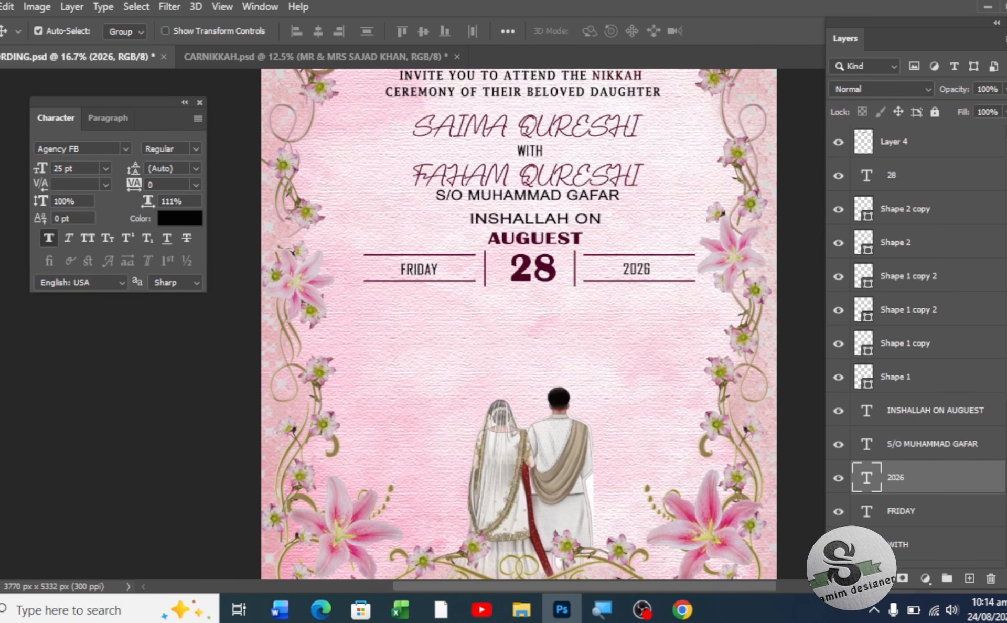
{"action": "key", "text": "t"}
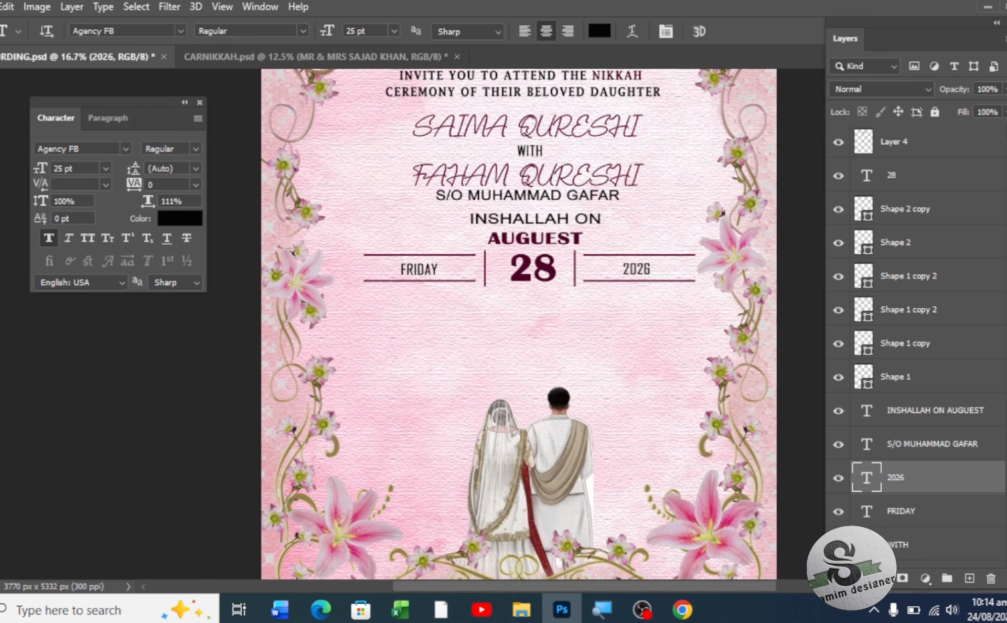
{"action": "key", "text": "v"}
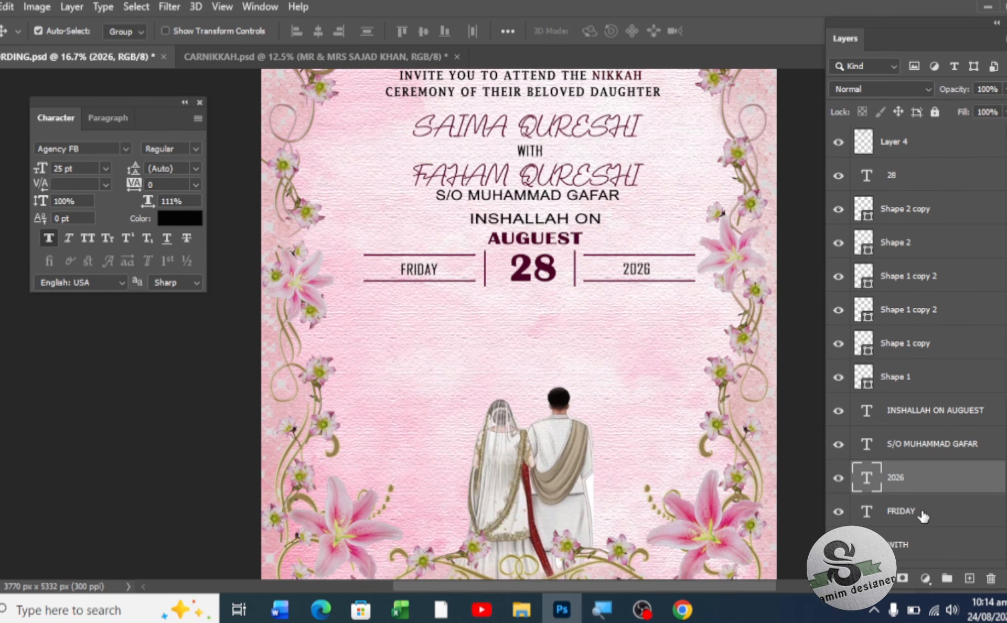
- Move 2026 and FRIDAY up beside the shapes, then group 28 through Shape 1 into Group 1
{"action": "left_click_drag", "start_coordinate": [929, 479], "coordinate": [908, 402]}
{"action": "left_click_drag", "start_coordinate": [913, 516], "coordinate": [903, 397]}
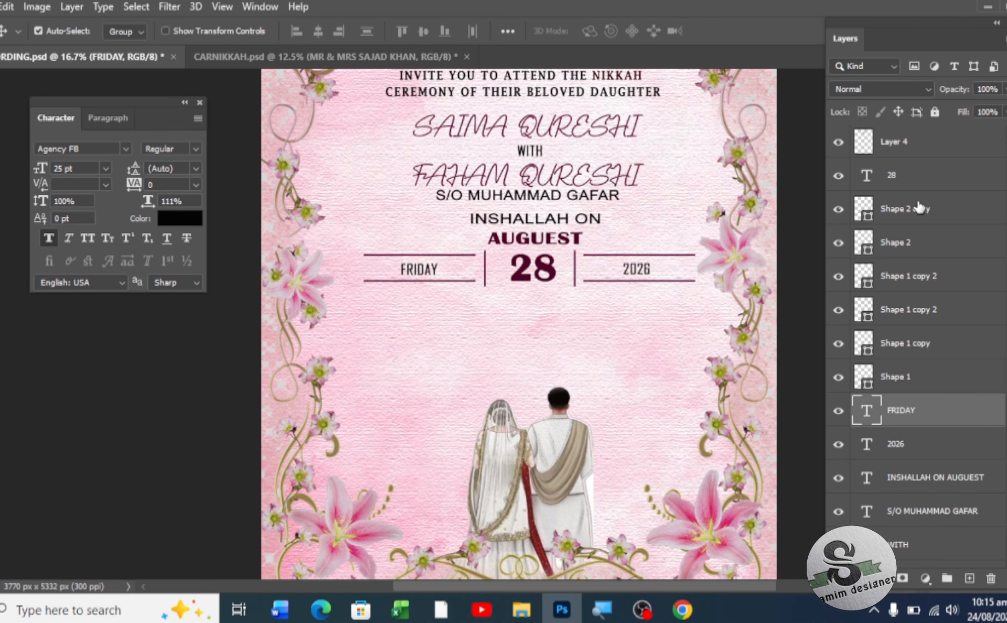
{"action": "left_click", "coordinate": [915, 179]}
{"action": "left_click", "coordinate": [839, 143]}
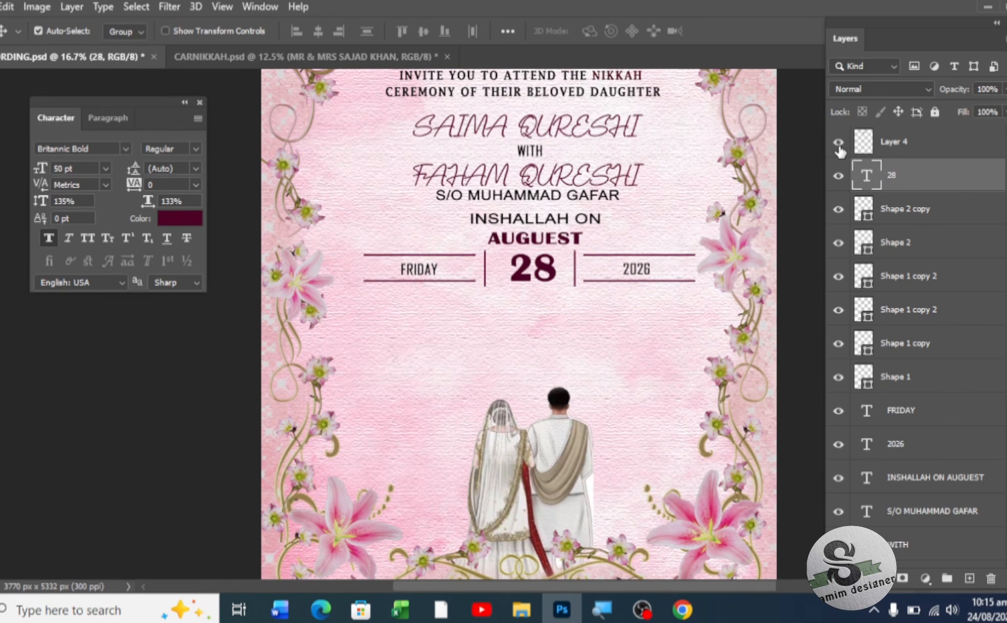
{"action": "left_click", "coordinate": [921, 382], "text": "shift"}
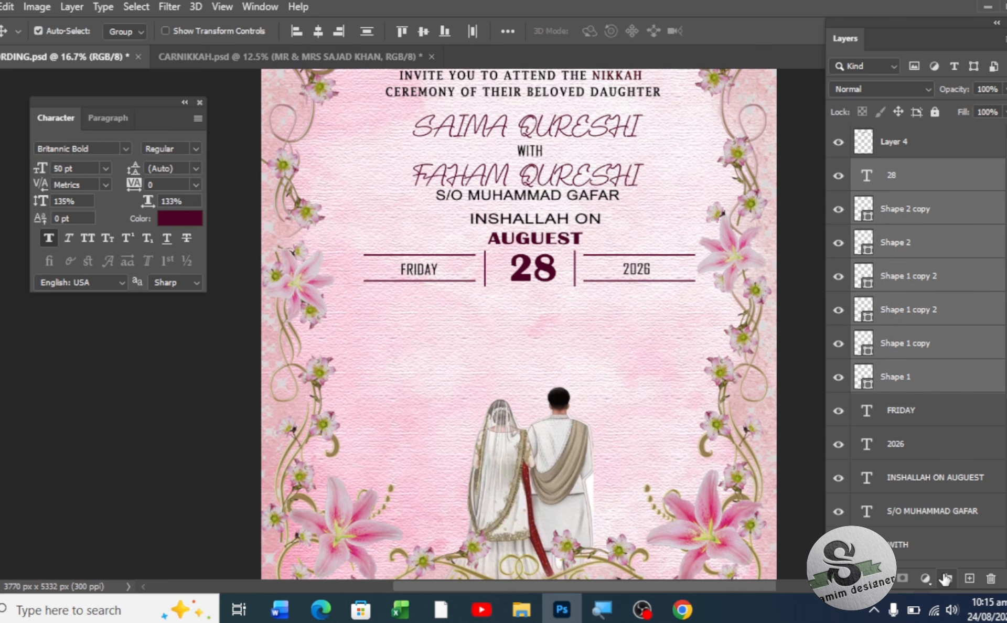
{"action": "left_click", "coordinate": [946, 579]}
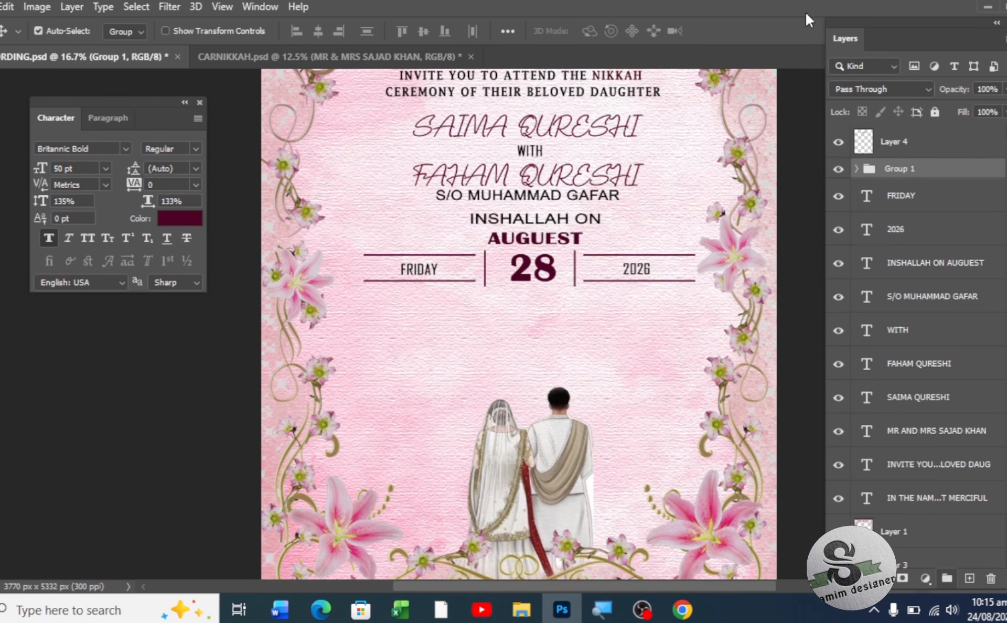
{"action": "left_click", "coordinate": [838, 169]}
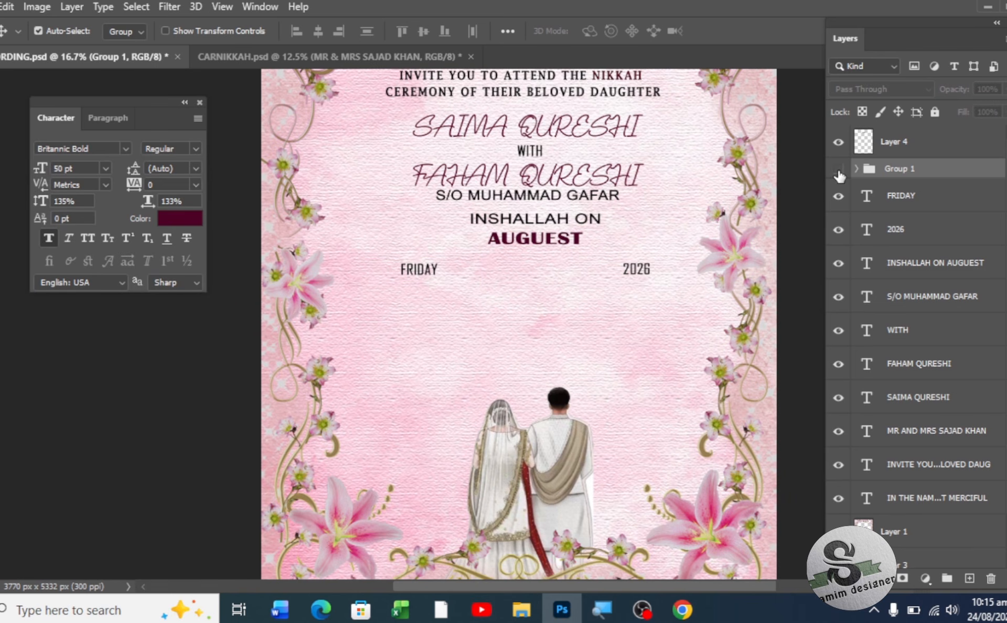
{"action": "left_click", "coordinate": [839, 170]}
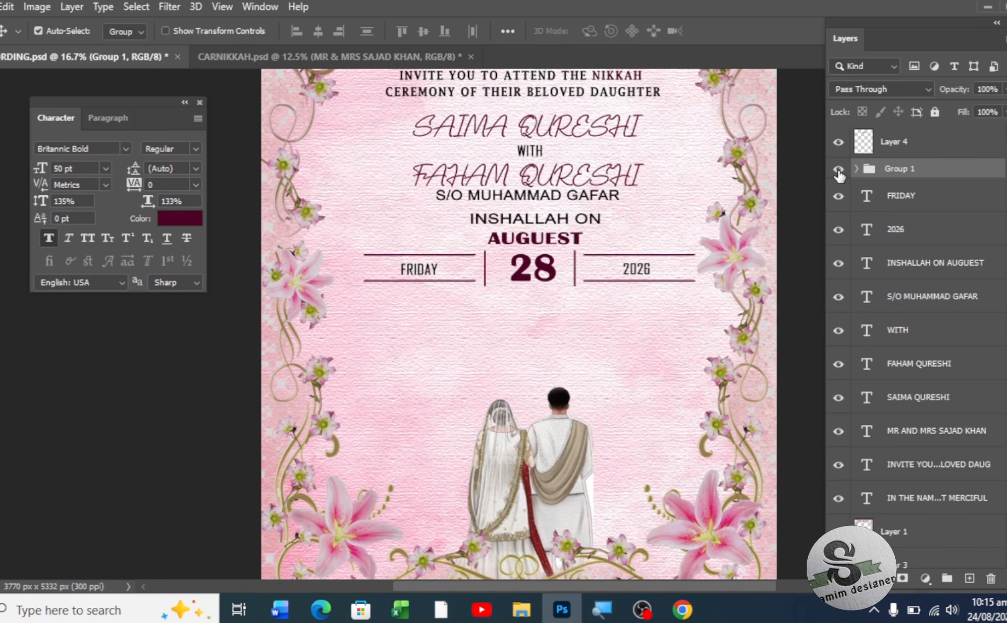
- Move the FRIDAY and 2026 layers into Group 1 and keep auto-select on whole groups
{"action": "left_click", "coordinate": [915, 198]}
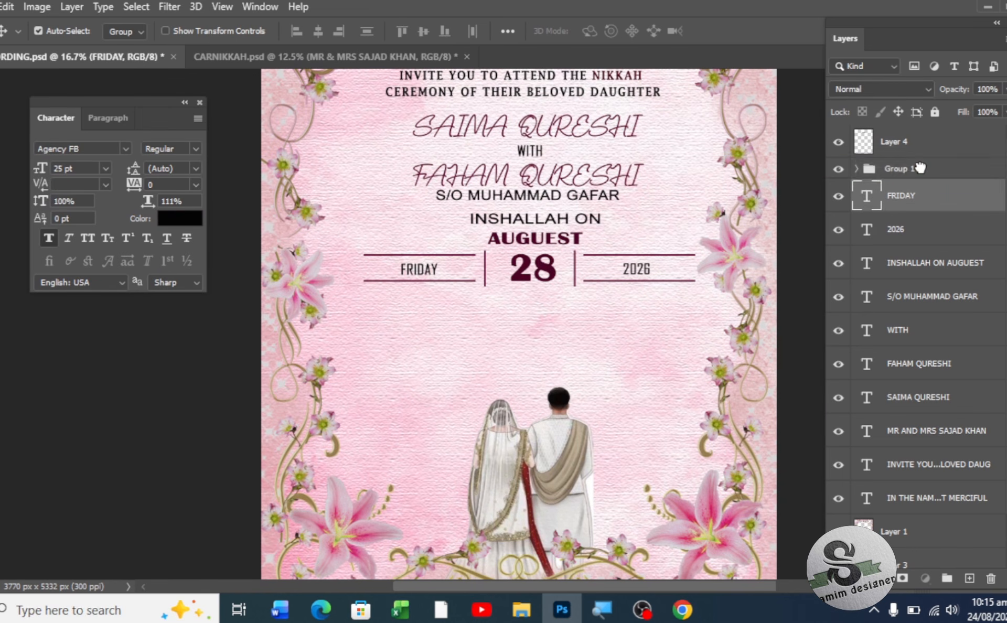
{"action": "left_click_drag", "start_coordinate": [919, 168], "coordinate": [920, 169]}
{"action": "left_click_drag", "start_coordinate": [920, 203], "coordinate": [921, 172]}
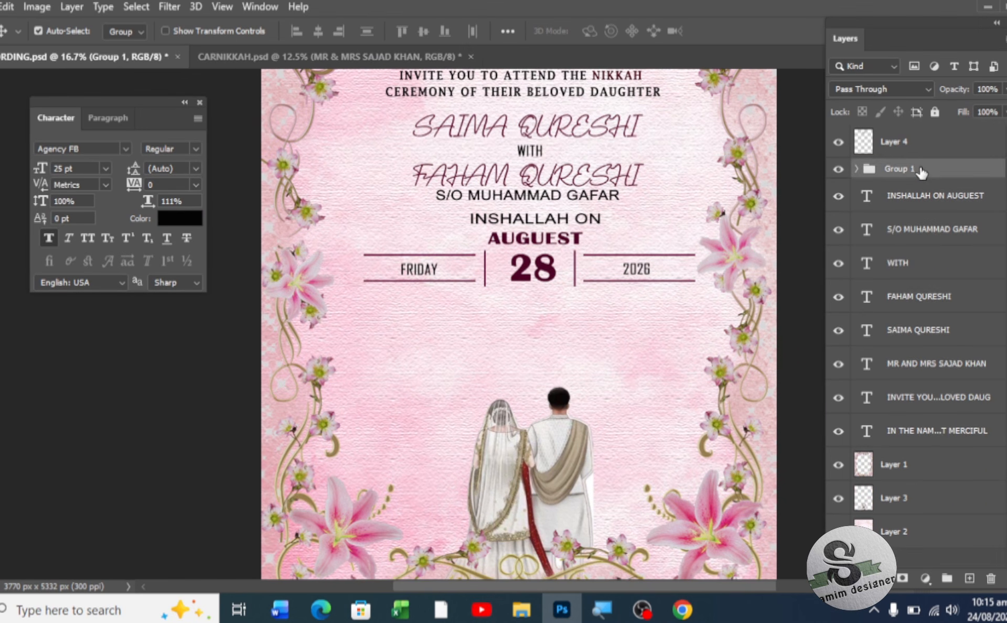
{"action": "left_click", "coordinate": [839, 170]}
{"action": "left_click", "coordinate": [839, 170]}
{"action": "left_click", "coordinate": [141, 33]}
{"action": "left_click", "coordinate": [123, 46]}
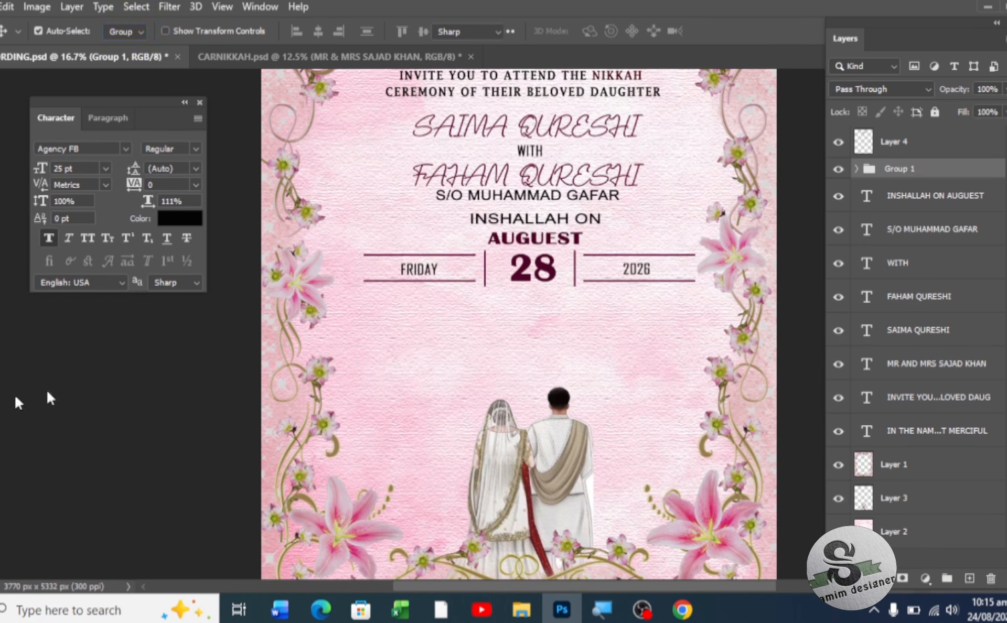
- Add the text line 'AT 01:00PM TO 05:00PM' below FRIDAY
{"action": "key", "text": "t"}
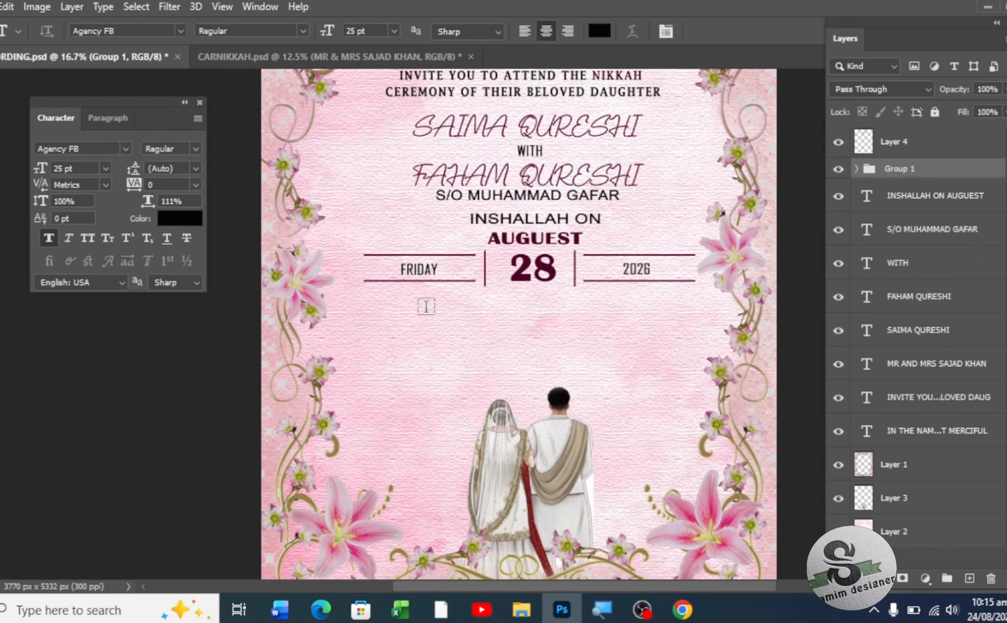
{"action": "left_click", "coordinate": [426, 306]}
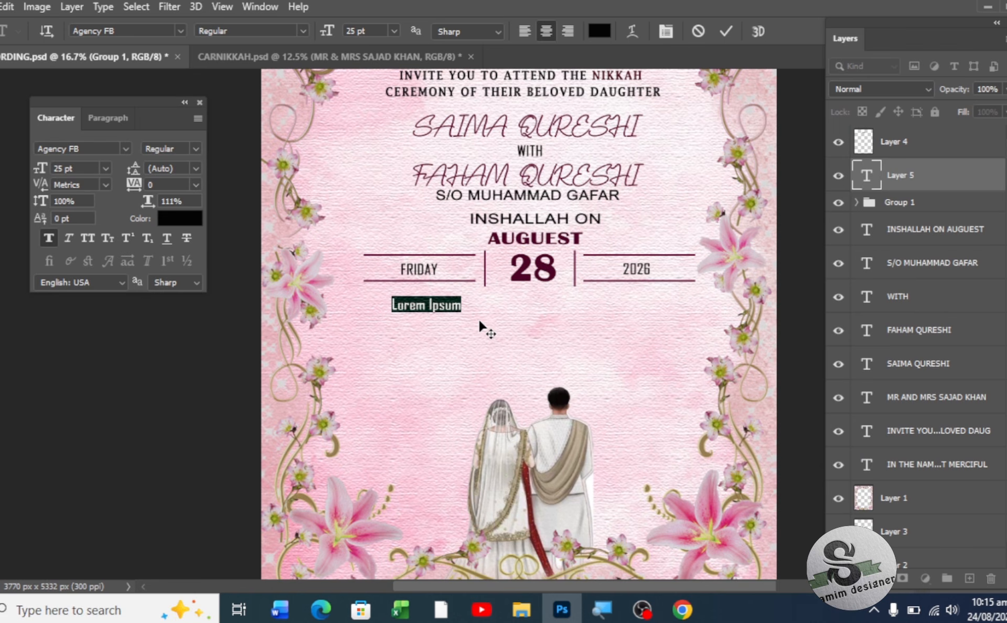
{"action": "key", "text": "BackSpace"}
{"action": "type", "text": "AT"}
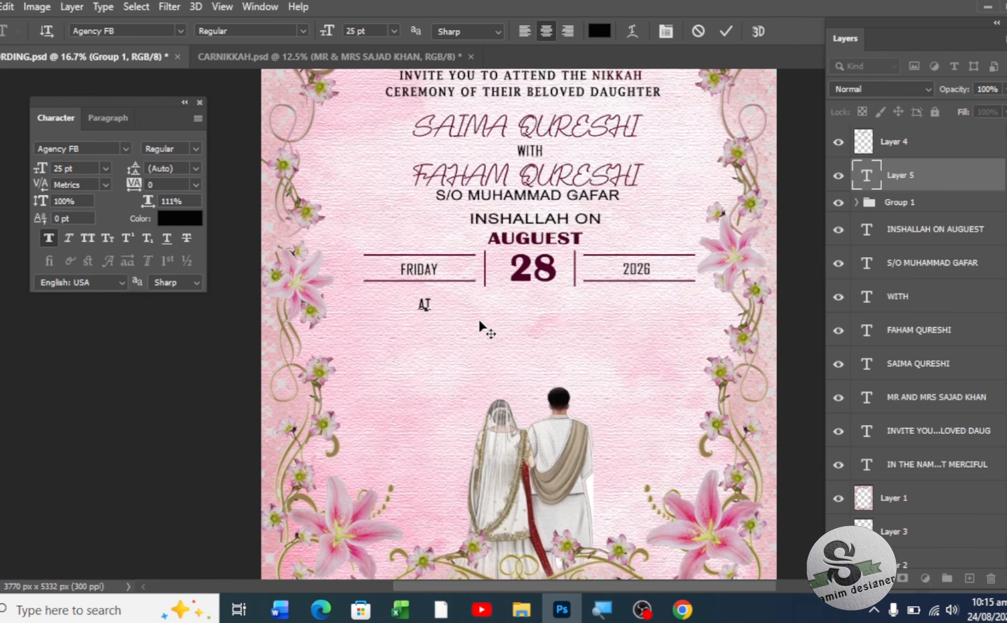
{"action": "type", "text": " 01:00 TO"}
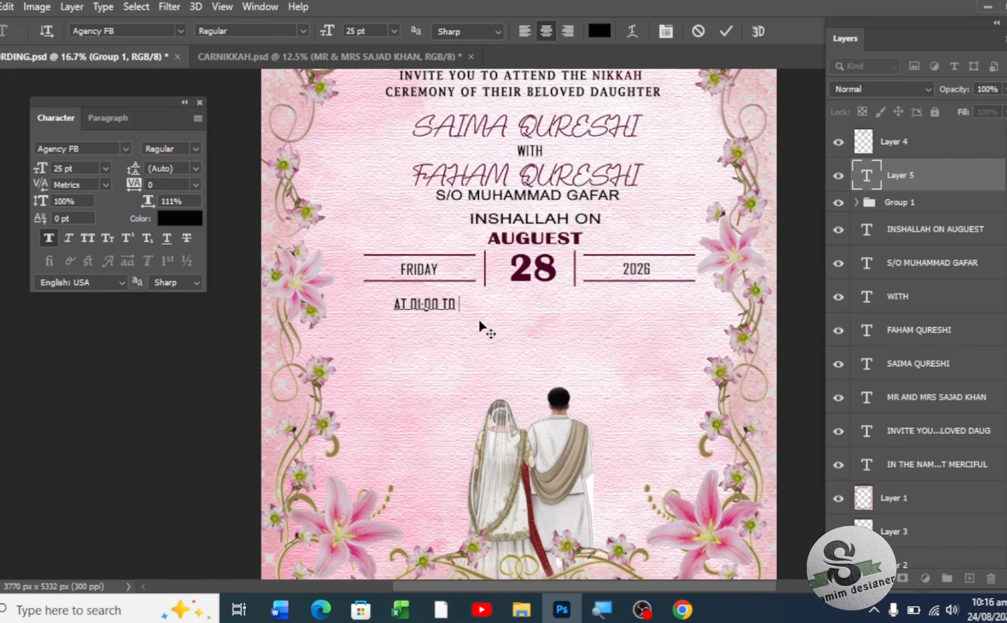
{"action": "type", "text": " 05"}
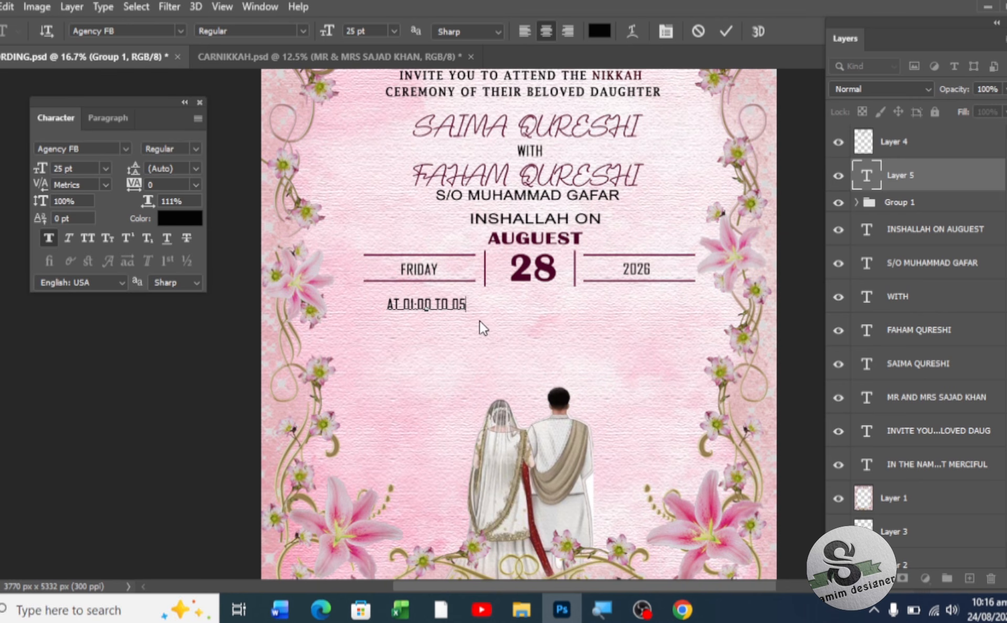
{"action": "type", "text": ":00"}
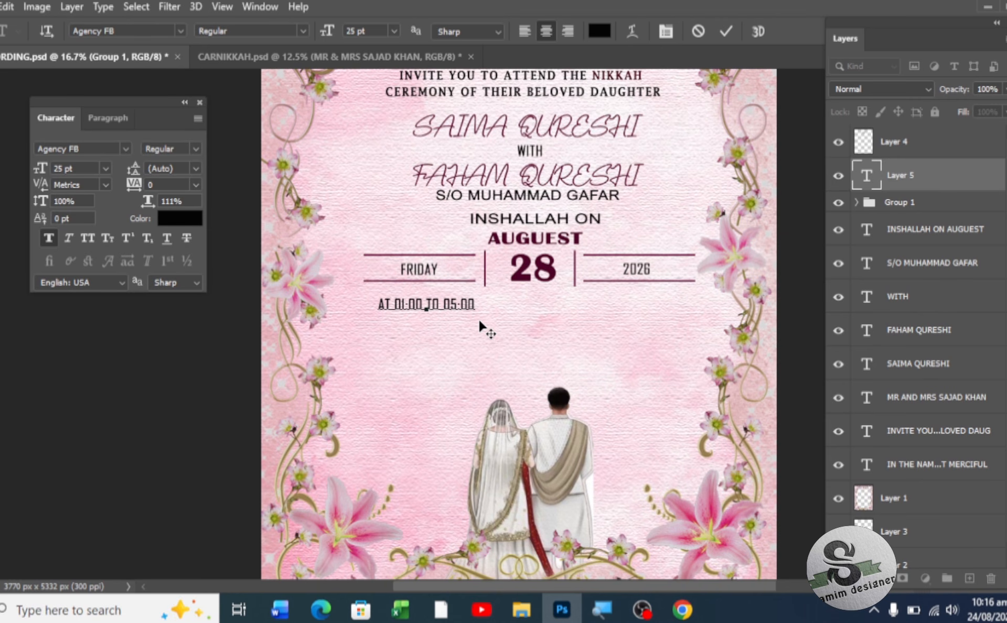
{"action": "type", "text": "PM"}
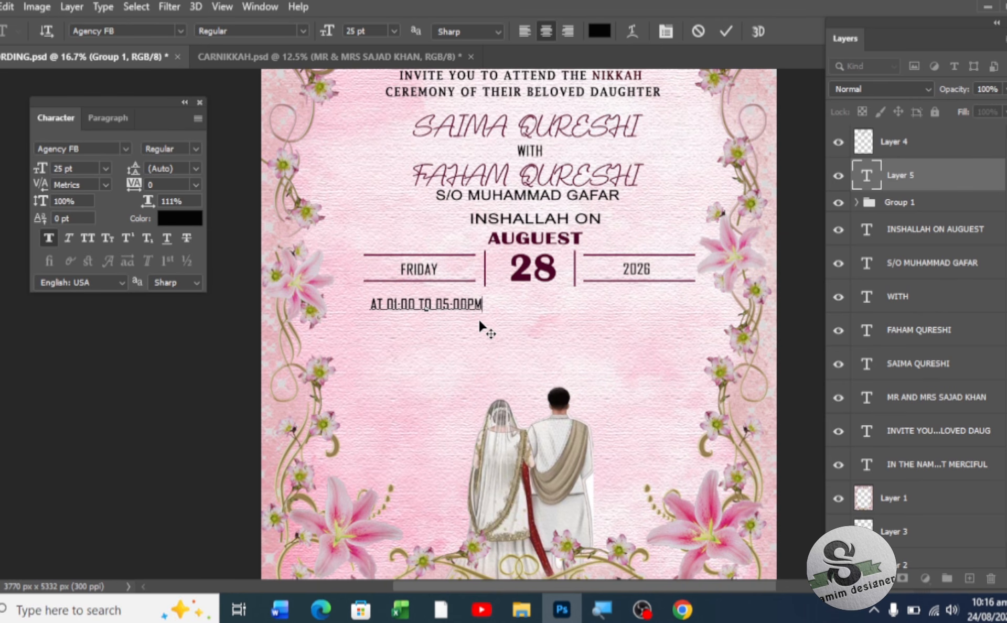
{"action": "left_click", "coordinate": [415, 304]}
{"action": "type", "text": "PM"}
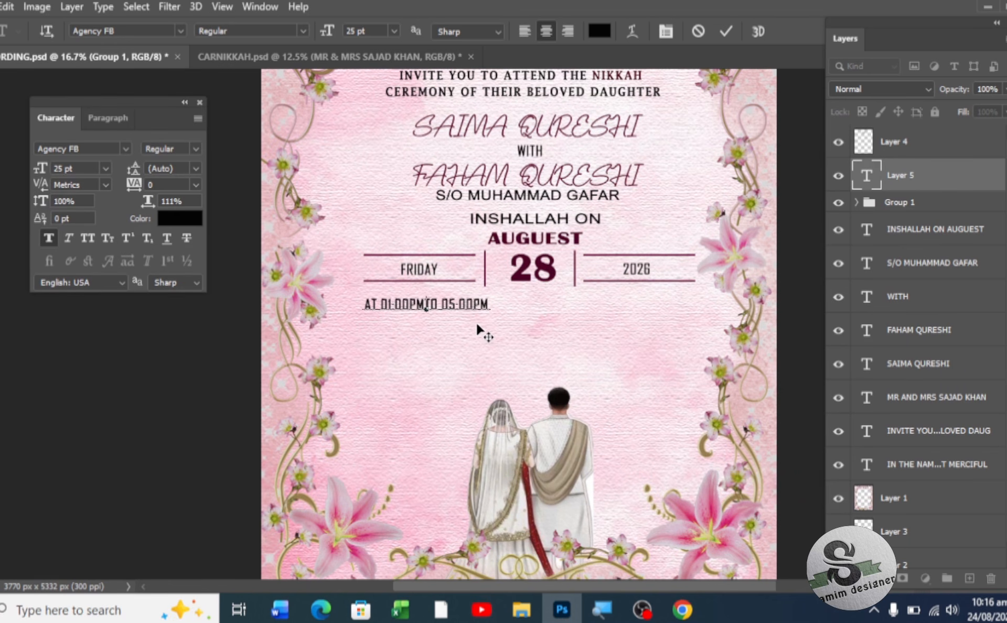
{"action": "left_click", "coordinate": [1, 70]}
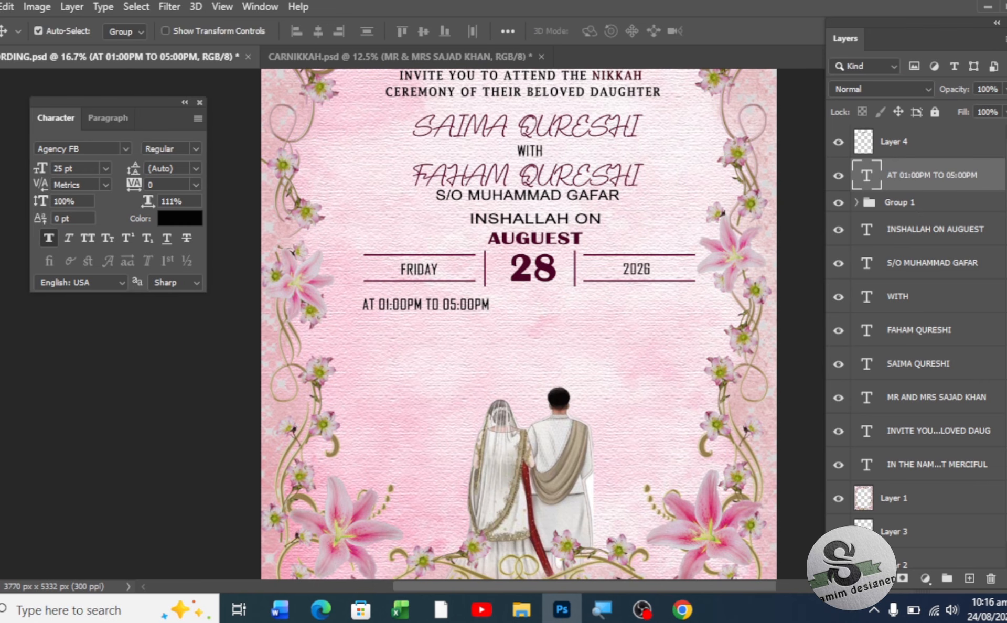
- Set the time line to 24 pt and centre it under the date block
{"action": "left_click_drag", "start_coordinate": [51, 163], "coordinate": [65, 168]}
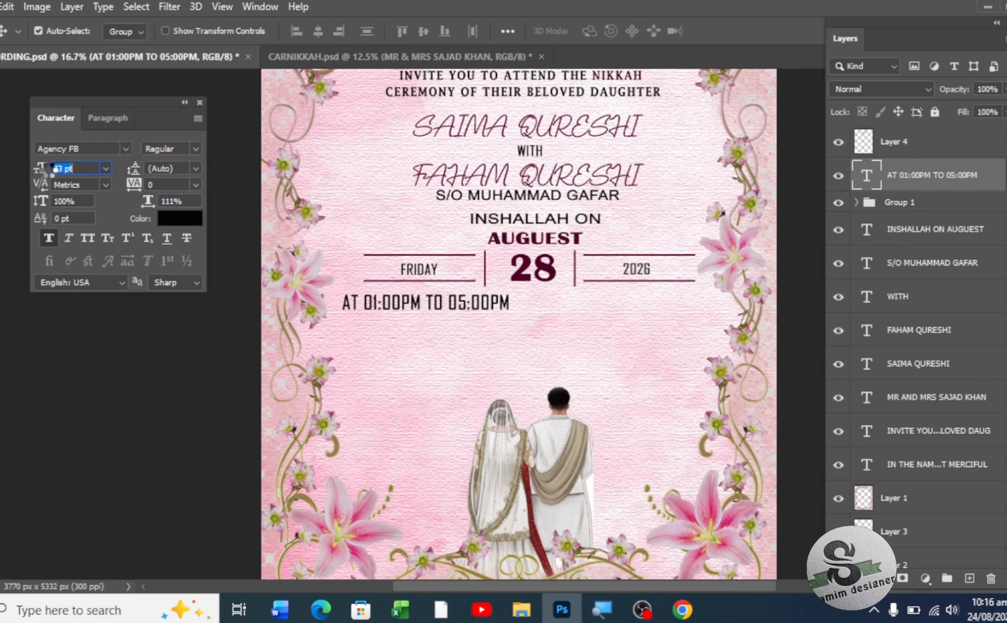
{"action": "left_click", "coordinate": [106, 167]}
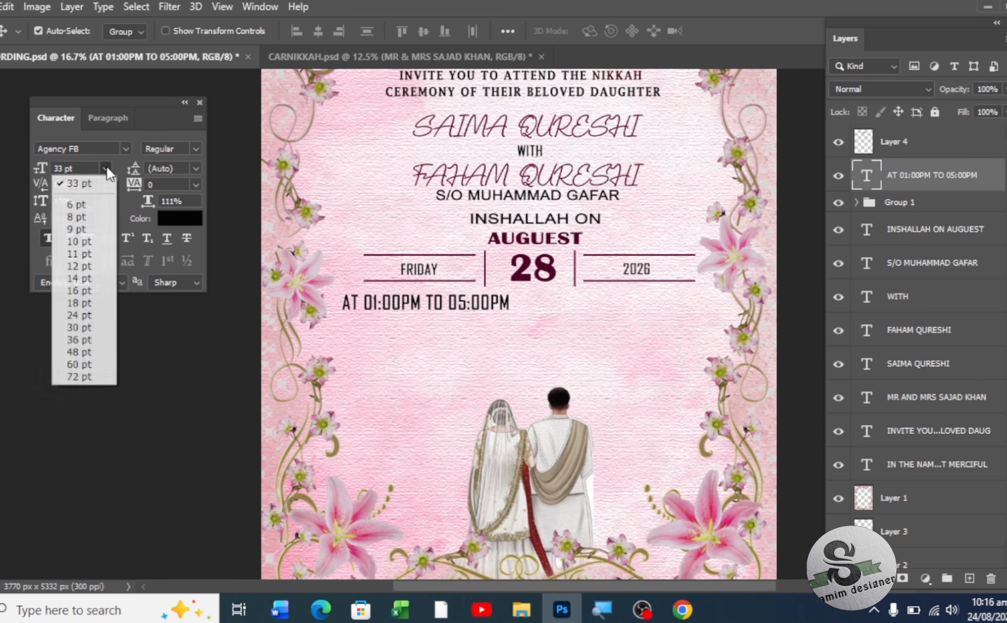
{"action": "left_click", "coordinate": [89, 316]}
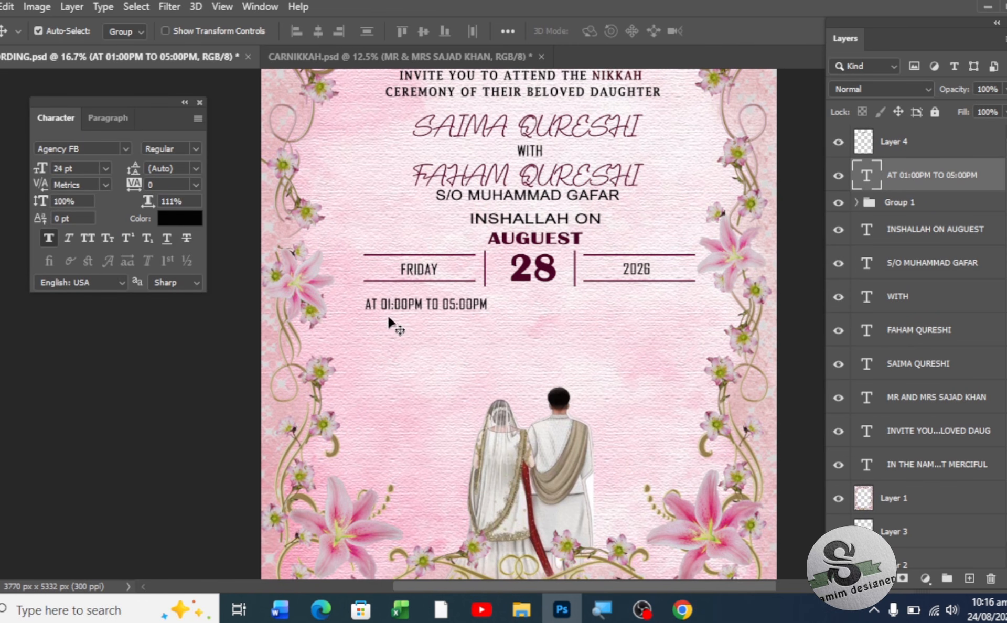
{"action": "left_click_drag", "start_coordinate": [404, 310], "coordinate": [513, 298]}
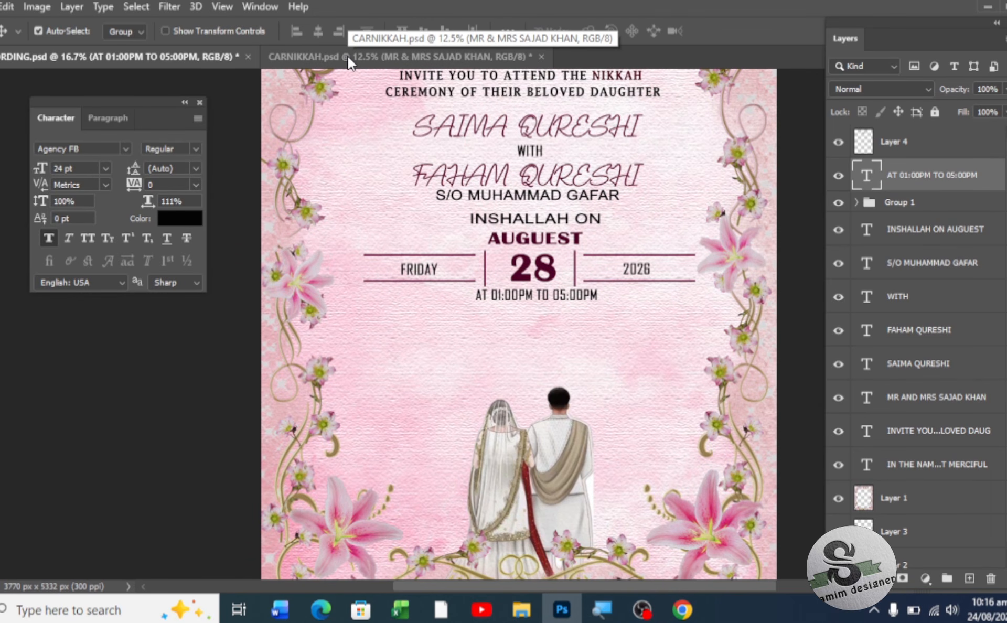
- Zoom in and back out on the CARNIKKAH.psd reference to inspect its date and time layout
{"action": "scroll", "coordinate": [510, 282], "scroll_direction": "up", "scroll_amount": 1}
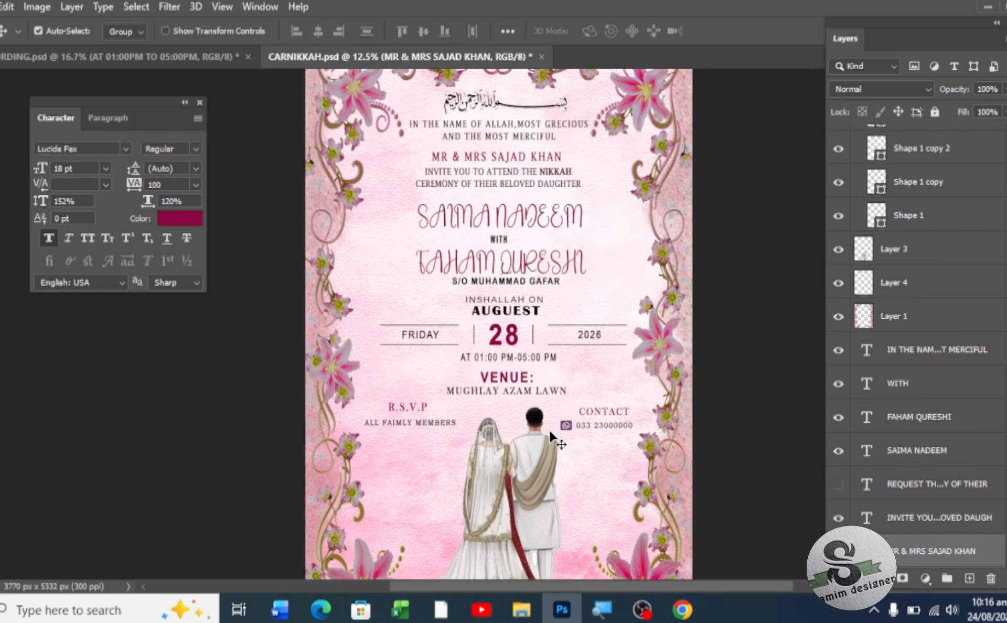
{"action": "key", "text": "ctrl+plus"}
{"action": "key", "text": "ctrl+plus"}
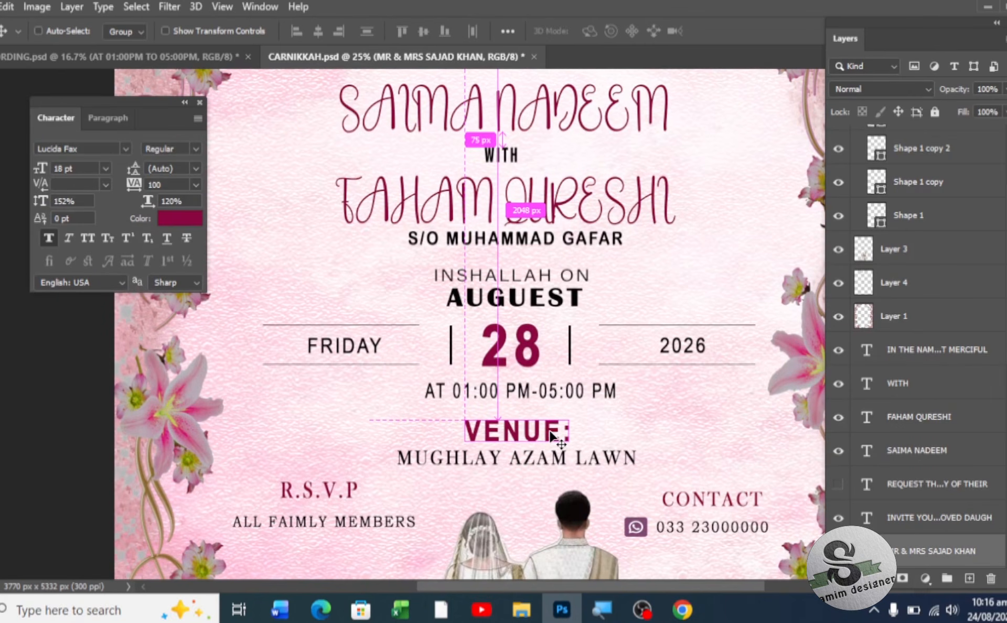
{"action": "key", "text": "ctrl+minus"}
{"action": "key", "text": "ctrl+minus"}
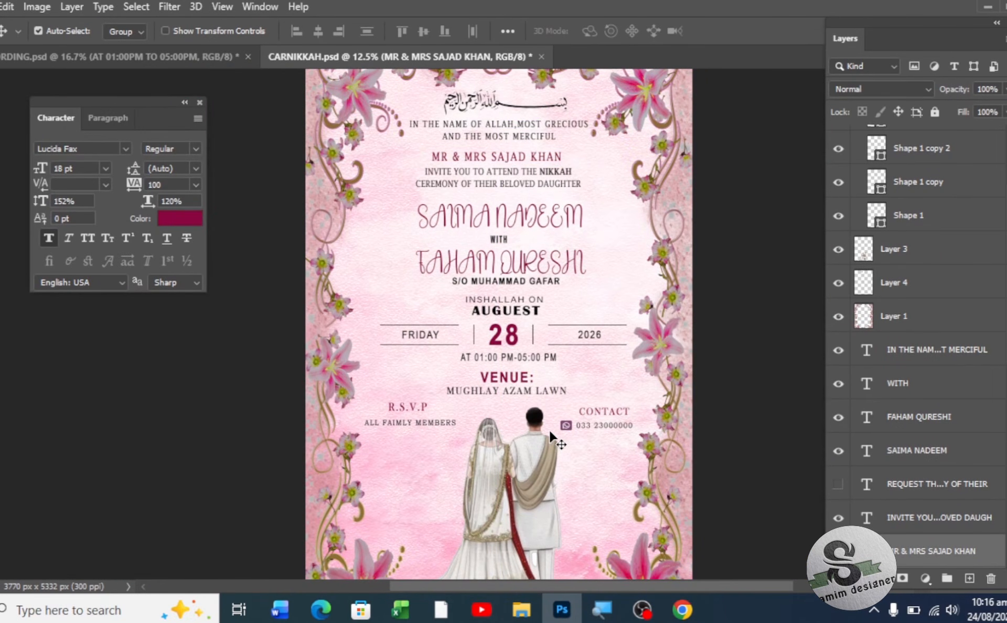